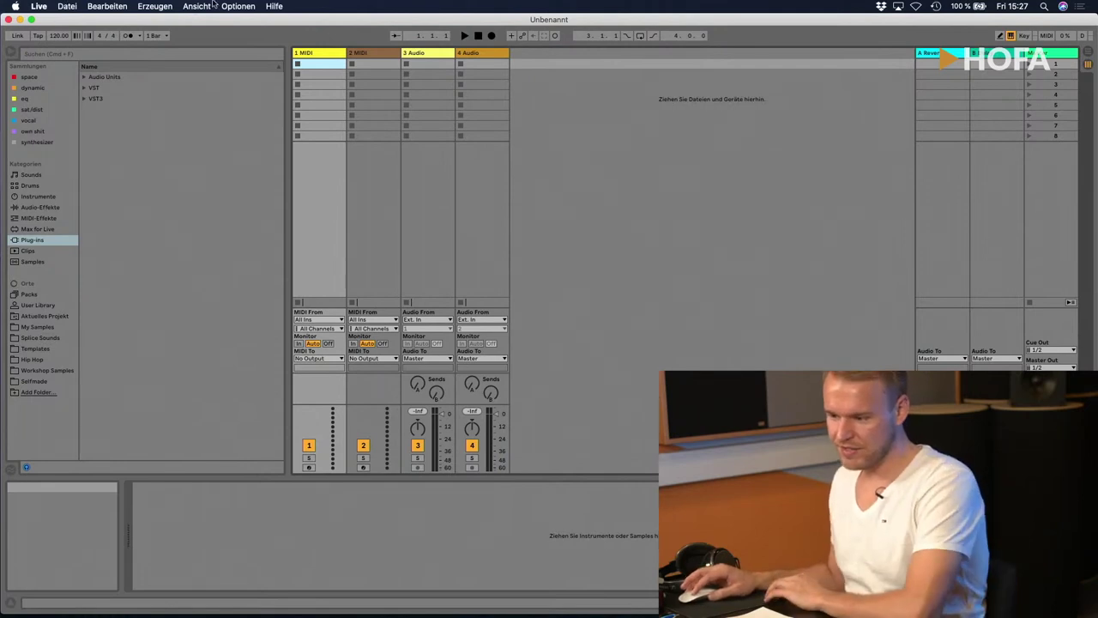
pyautogui.click(66, 7)
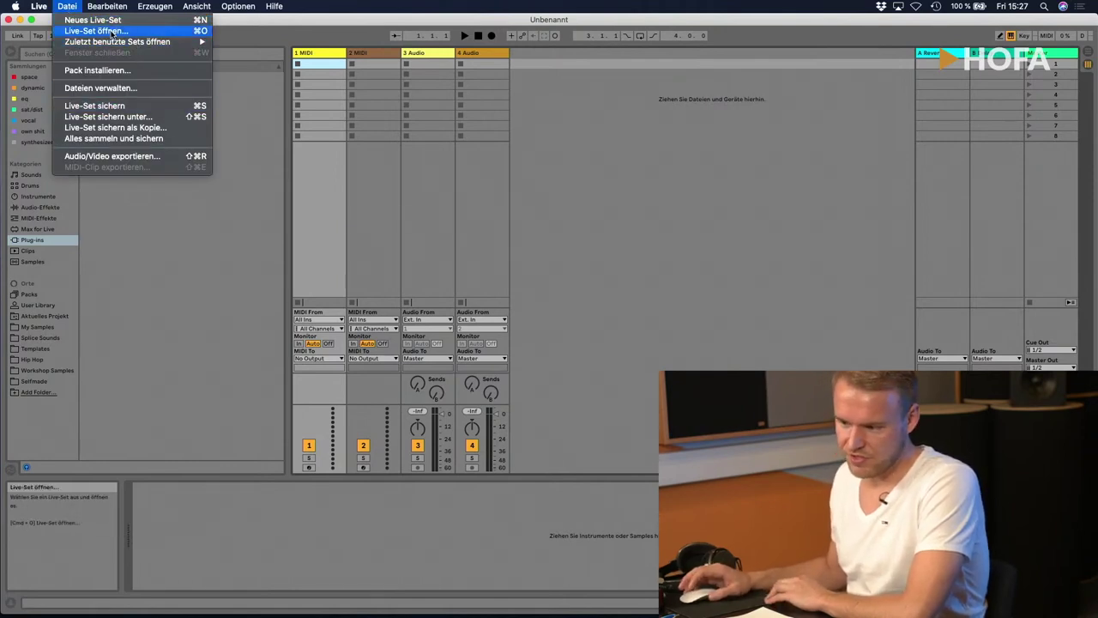
pyautogui.moveTo(115, 42)
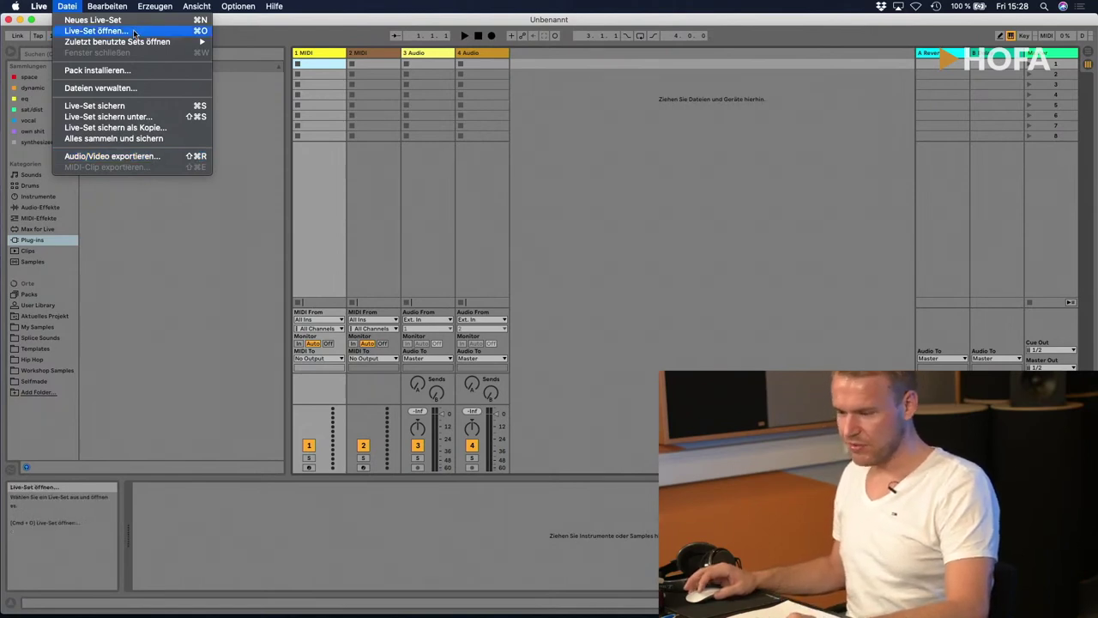
pyautogui.moveTo(115, 7)
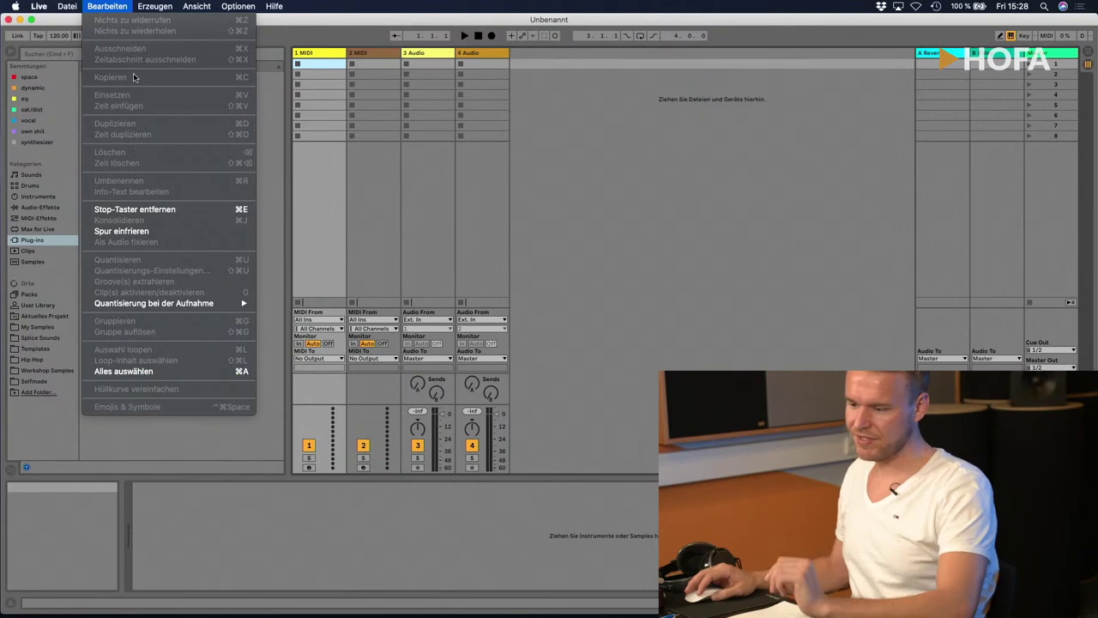
pyautogui.moveTo(163, 7)
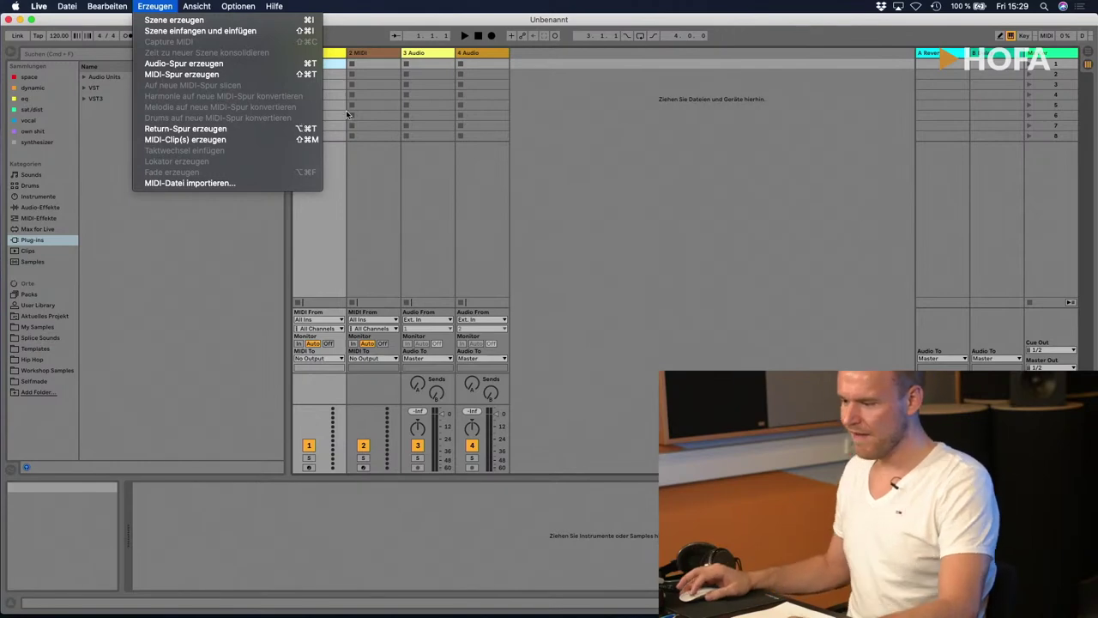
pyautogui.click(402, 24)
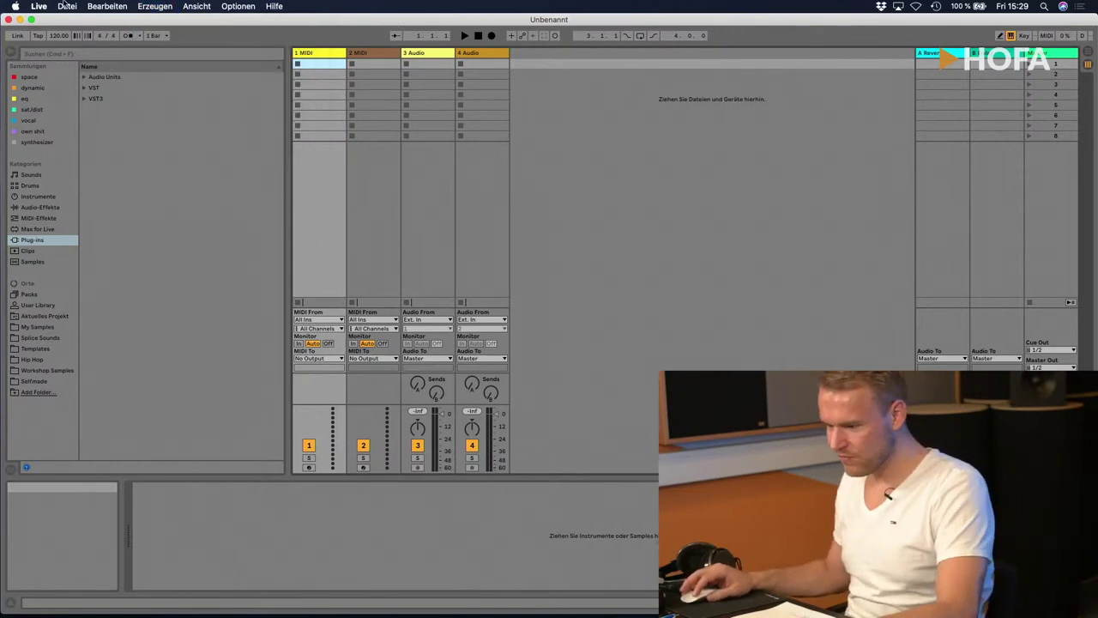
pyautogui.click(103, 8)
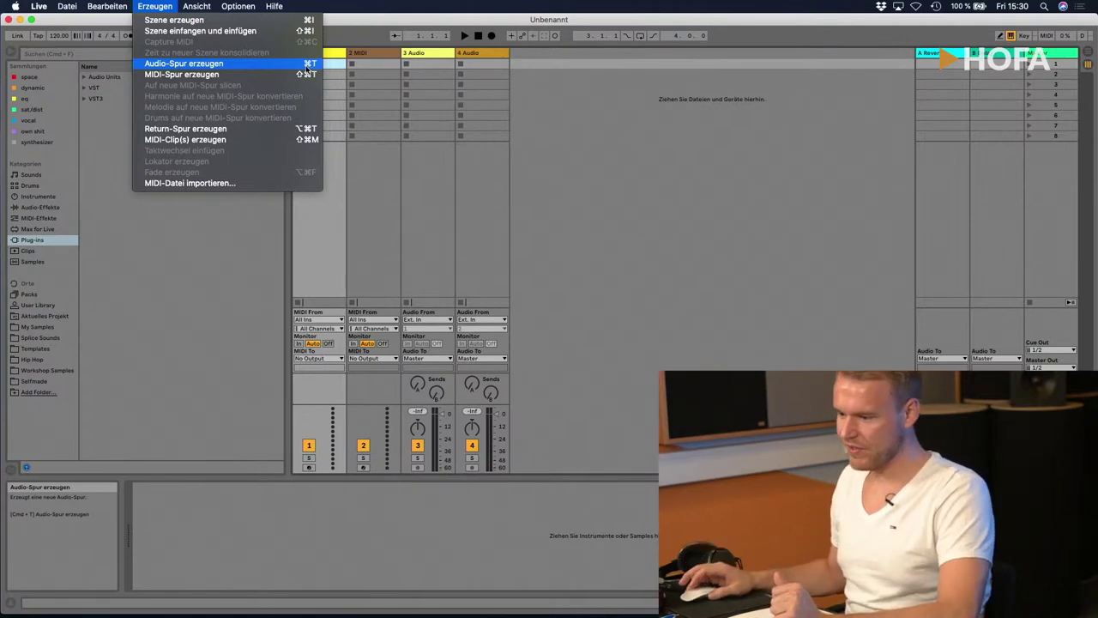
pyautogui.moveTo(195, 8)
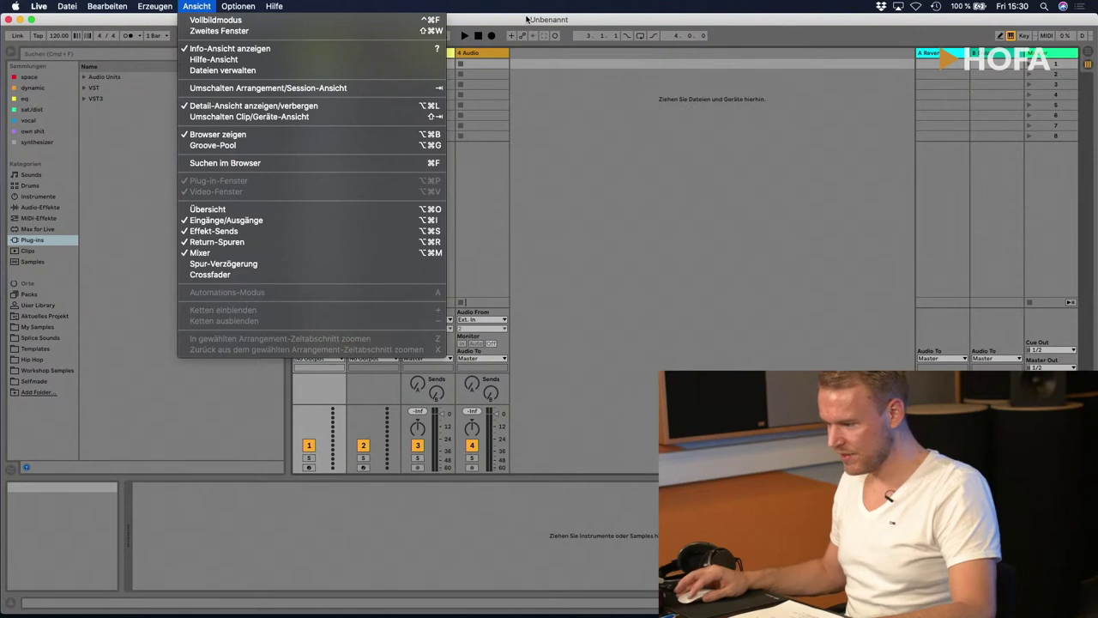
pyautogui.click(527, 19)
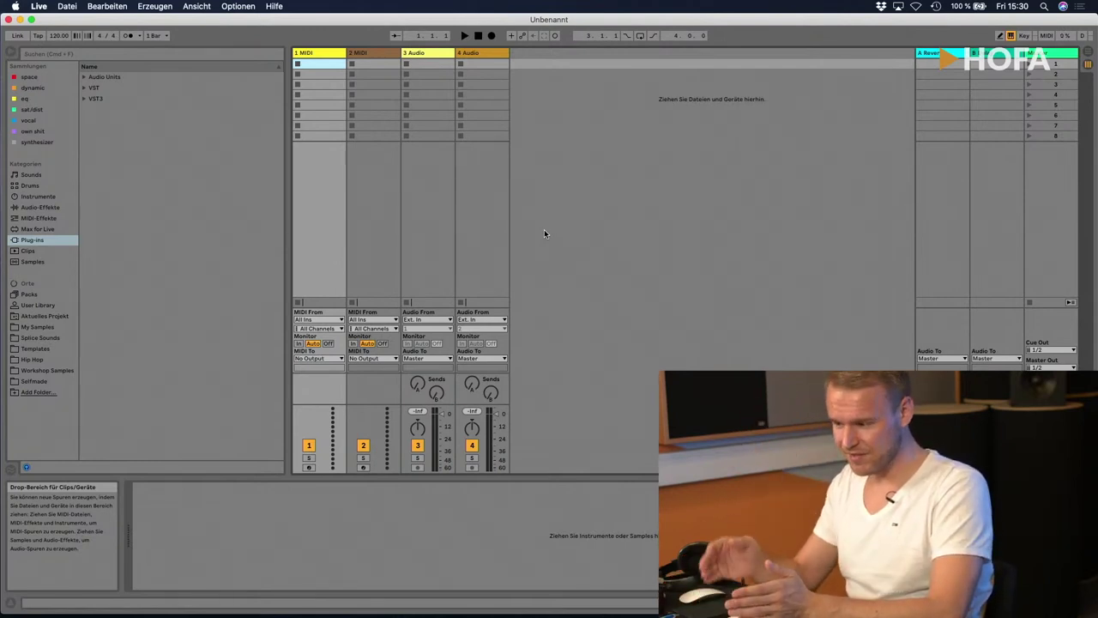
# Step: Select the two MIDI tracks one after the other in the Session view
pyautogui.click(316, 53)
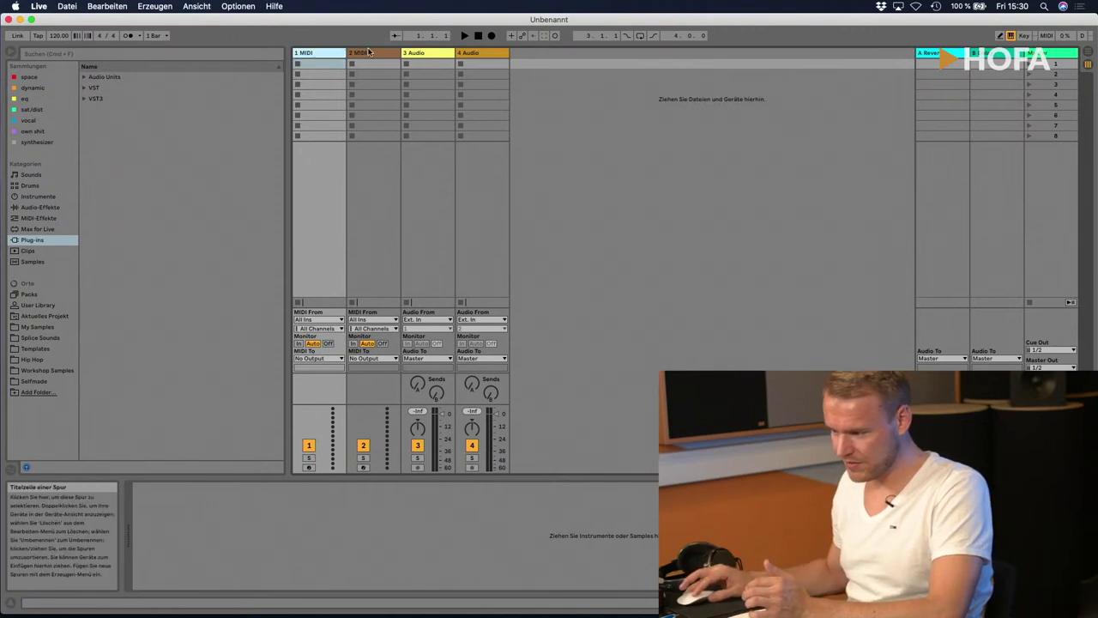
pyautogui.click(369, 53)
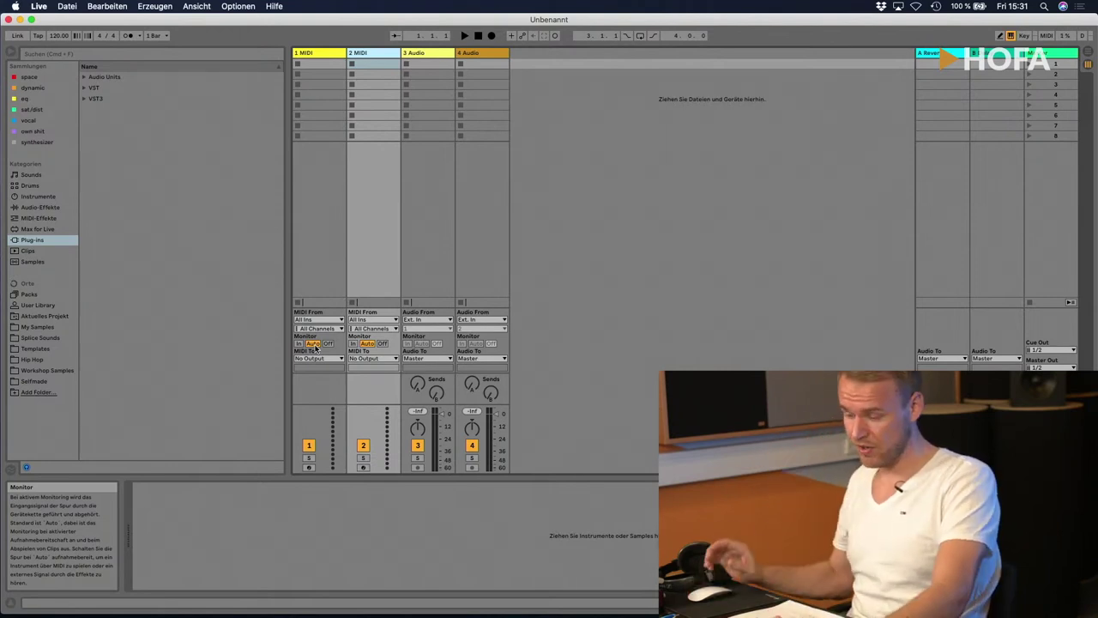
# Step: Set the 1 MIDI track's monitoring to Off and back to Auto, and deactivate and reactivate the track
pyautogui.click(329, 343)
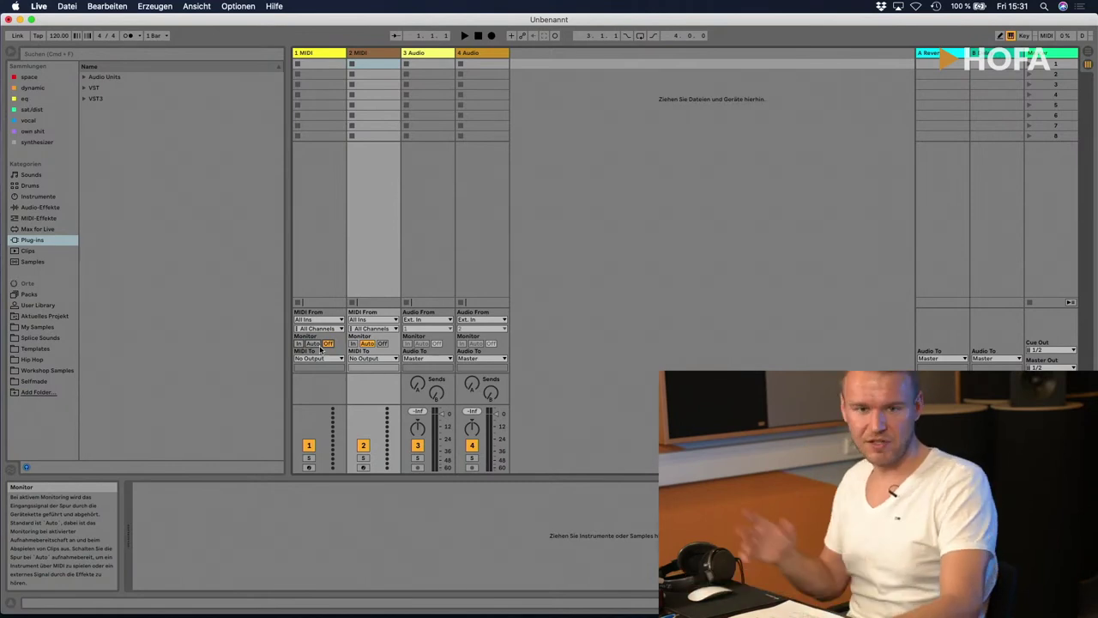
pyautogui.click(314, 344)
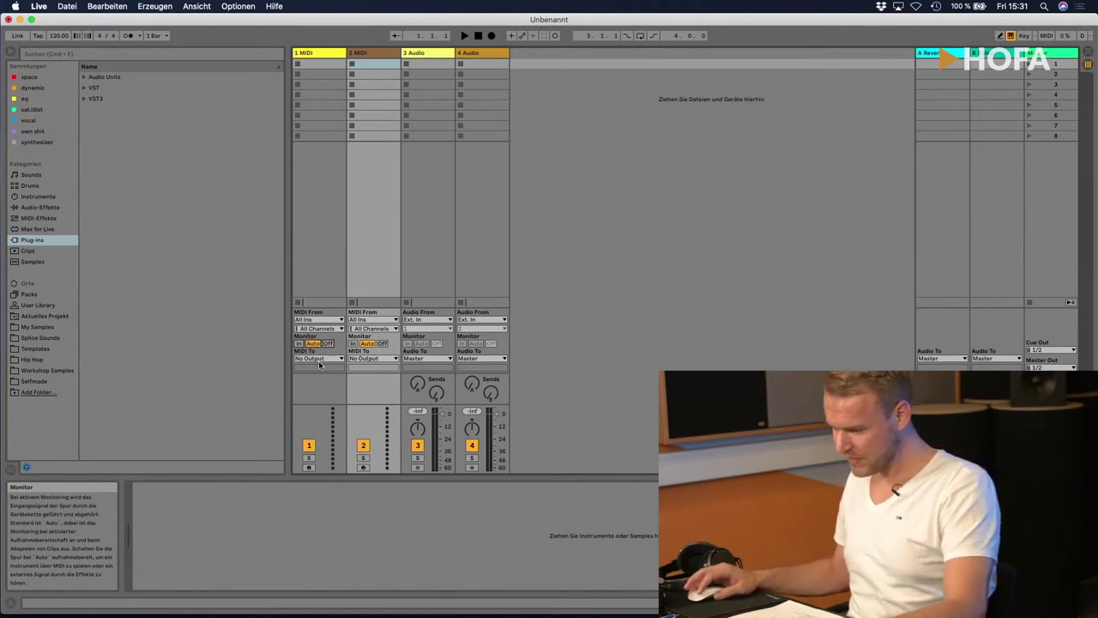
pyautogui.click(309, 446)
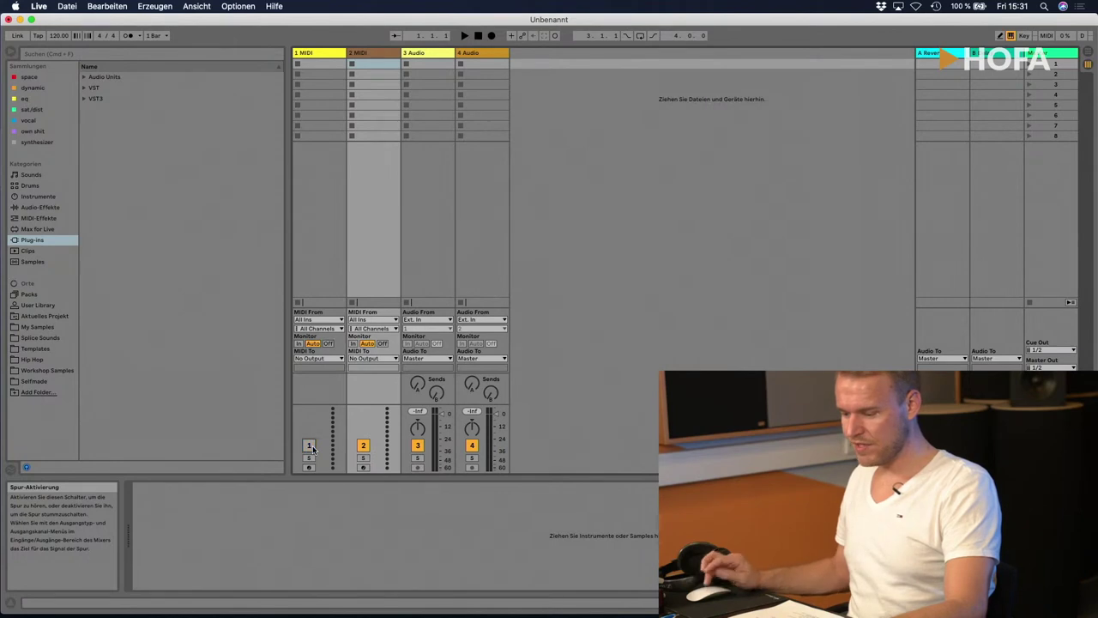
pyautogui.click(311, 446)
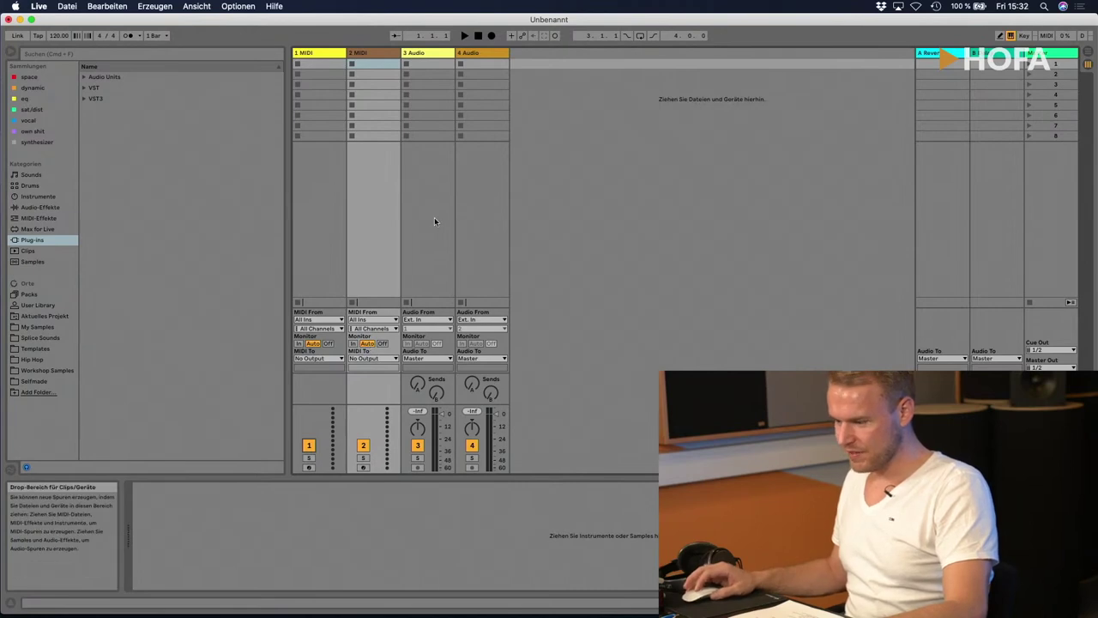
# Step: Select the 3 Audio track, the Delay return track and the Master track in turn
pyautogui.click(423, 55)
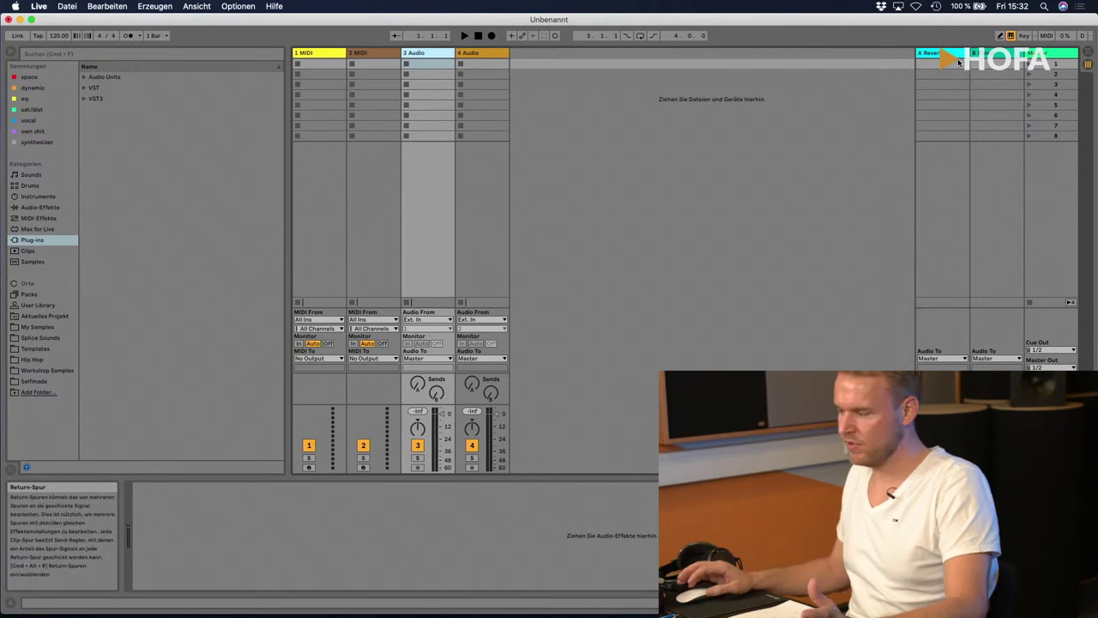
pyautogui.click(986, 53)
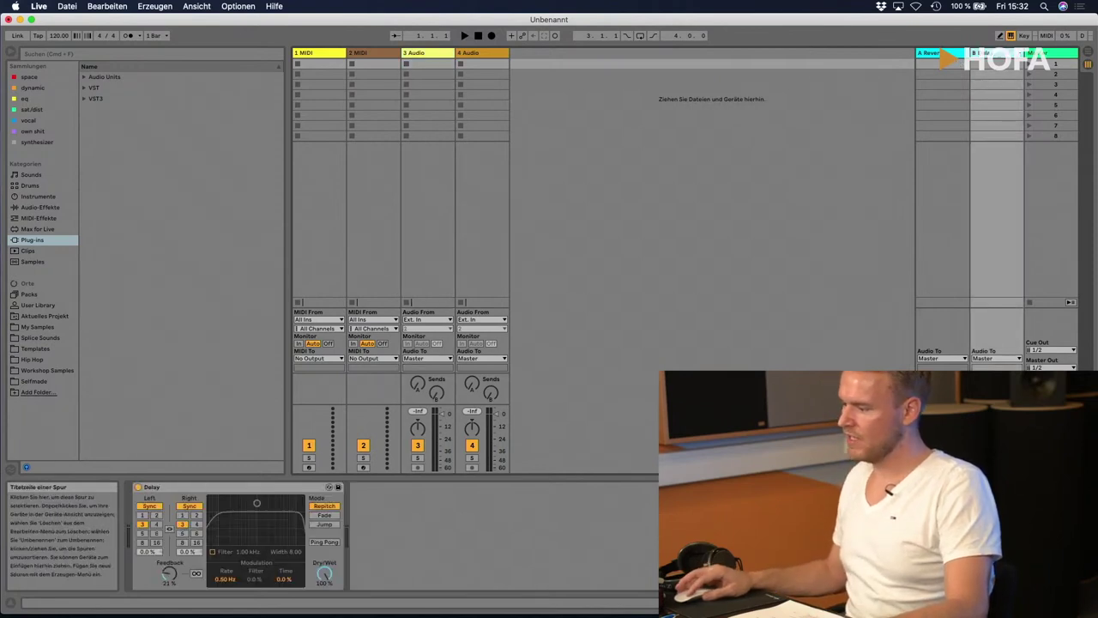
pyautogui.click(1045, 54)
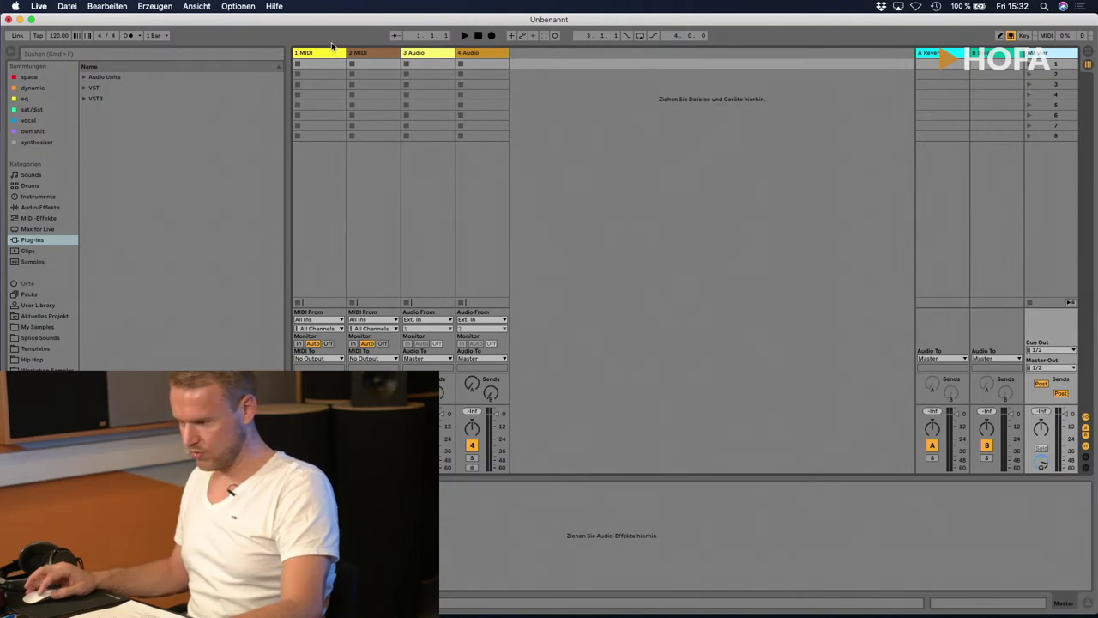
# Step: Switch from the Session view to the Arrangement view and back to compare the two layouts
pyautogui.click(191, 9)
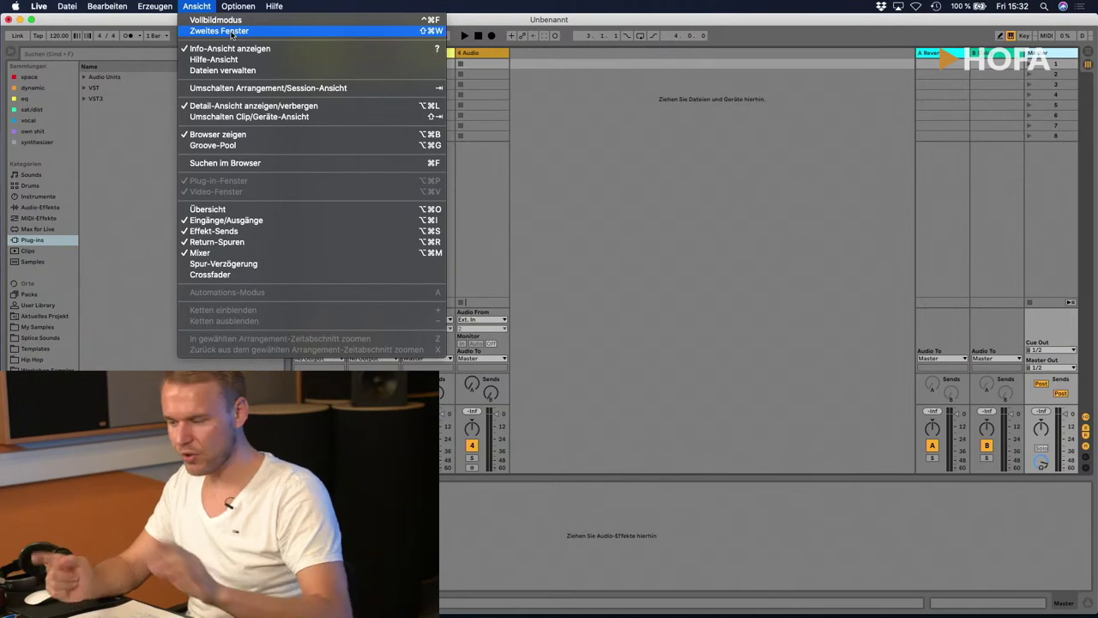
pyautogui.click(230, 33)
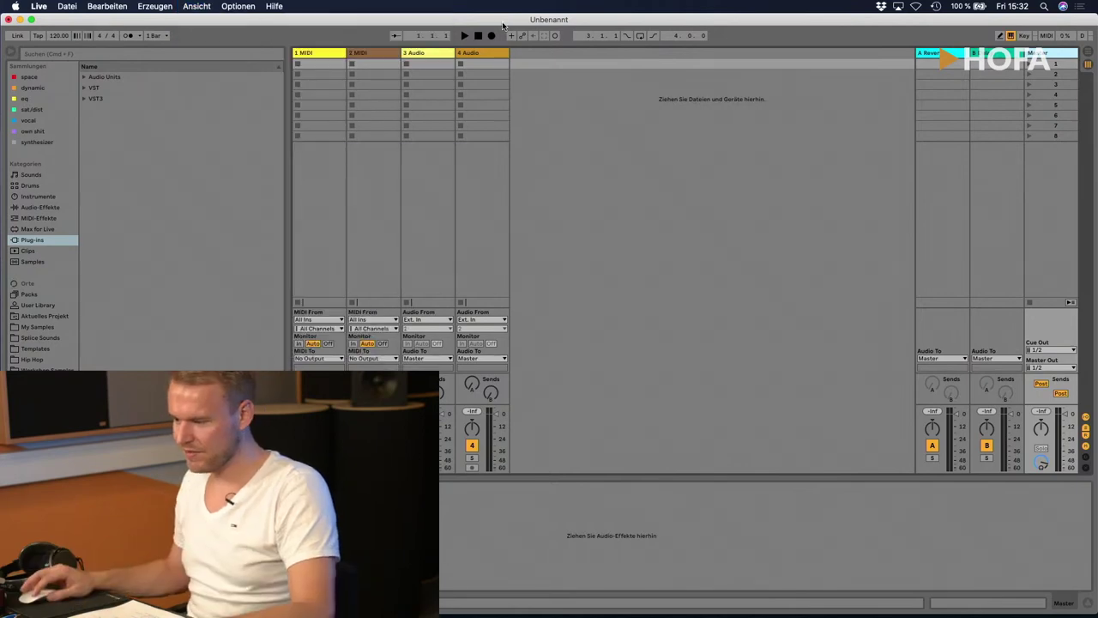
pyautogui.press('Tab')
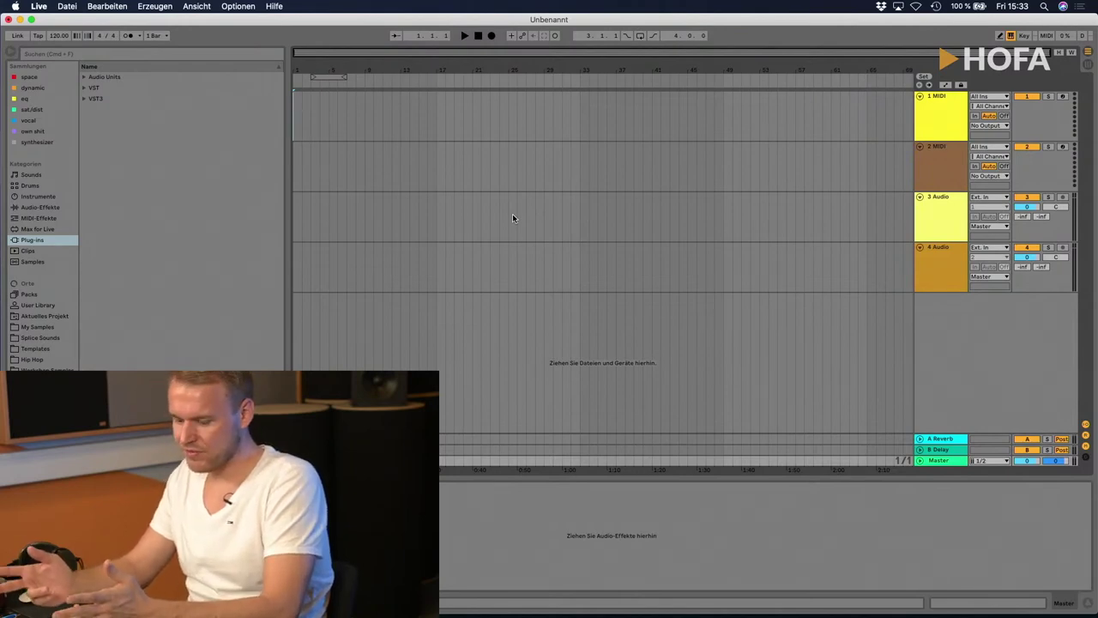
pyautogui.press('Tab')
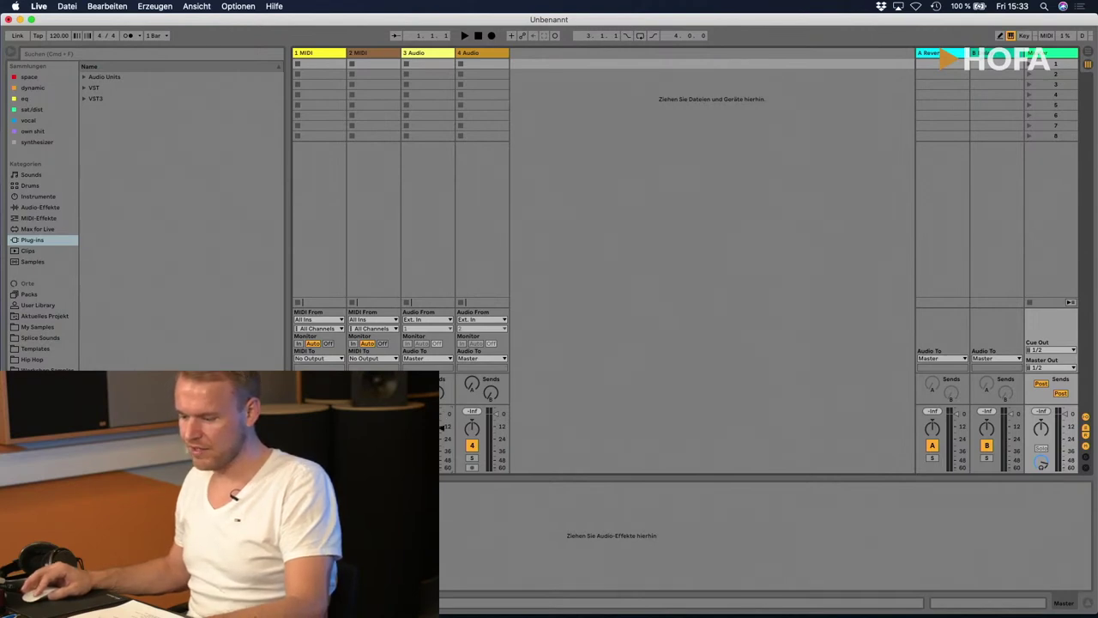
# Step: Change the 3 Audio track's volume to -16.5 in the Arrangement view and reset it to 0
pyautogui.press('Tab')
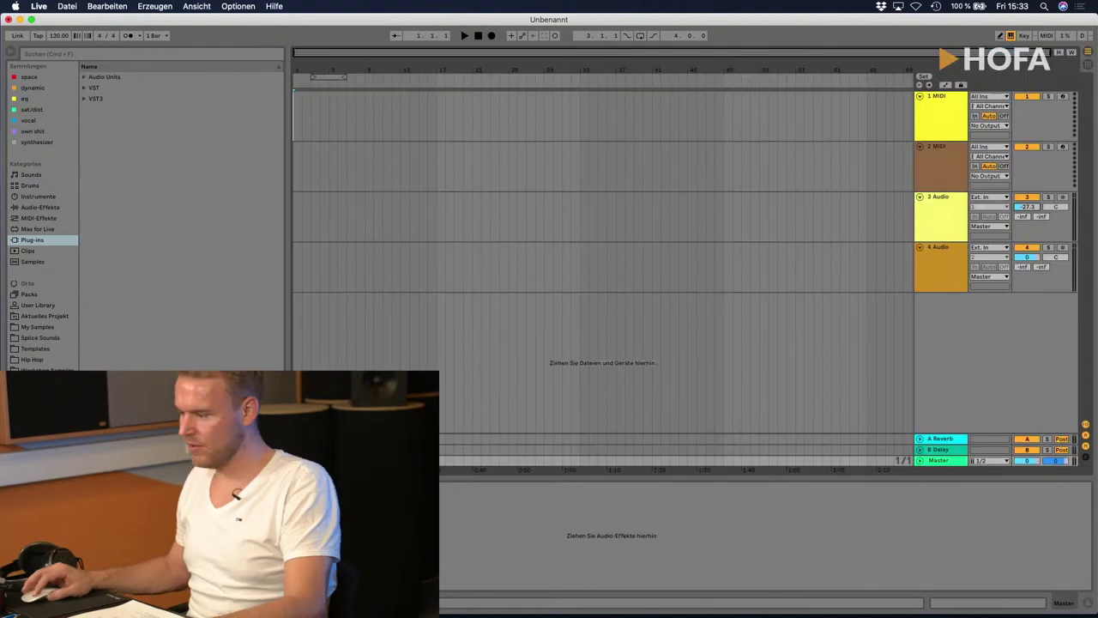
pyautogui.moveTo(1027, 207); pyautogui.dragTo(1027, 211)
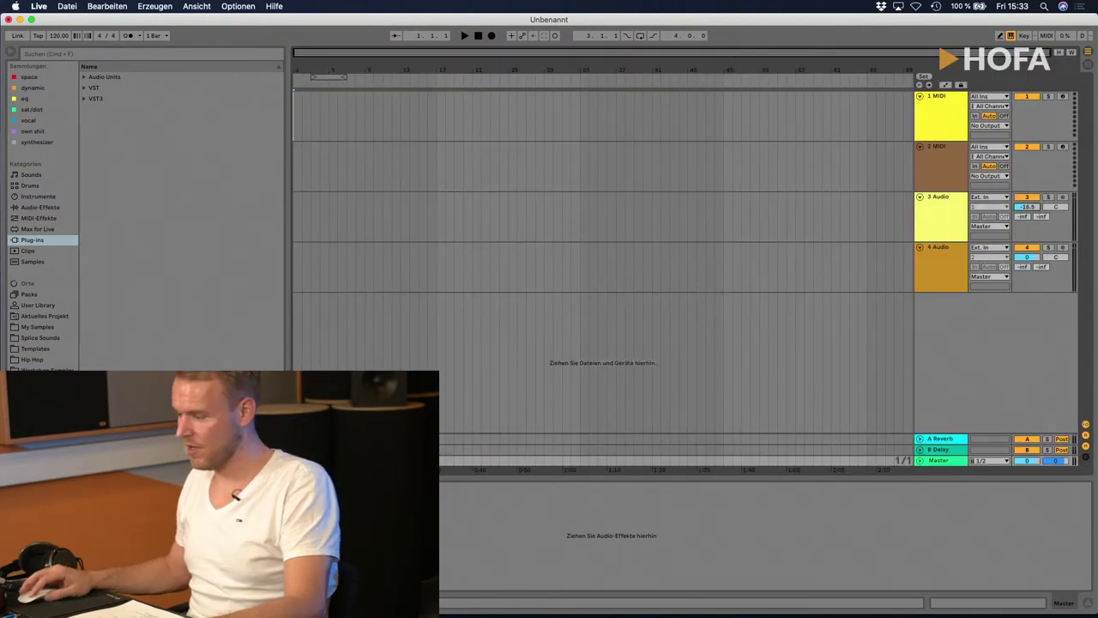
pyautogui.doubleClick(1034, 210)
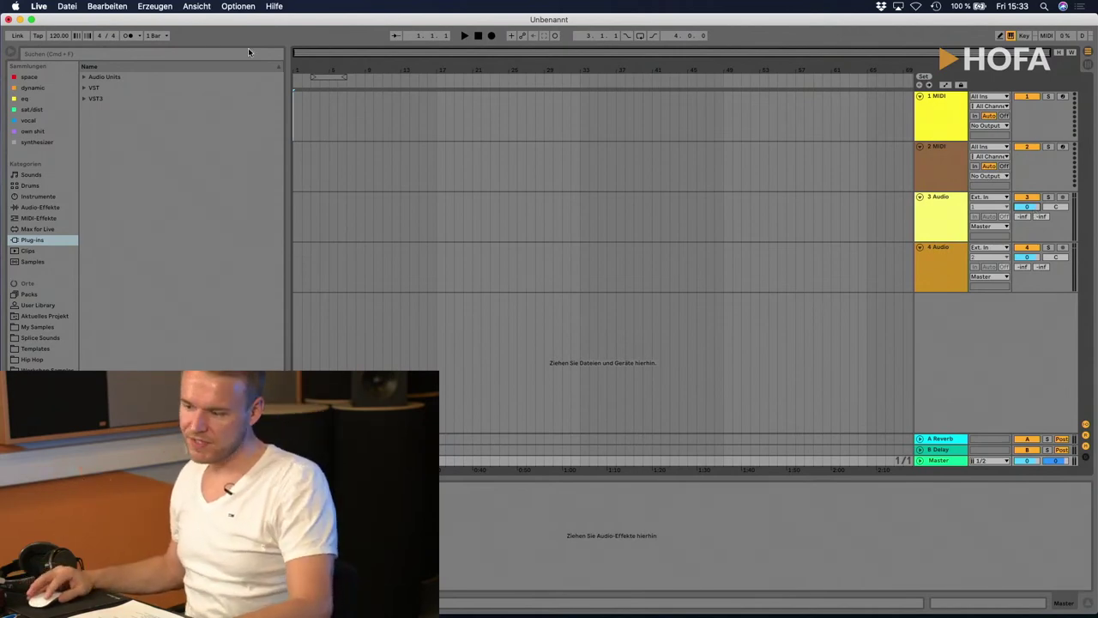
# Step: Toggle repeatedly between the Arrangement and Session views, finishing in the Session view
pyautogui.click(196, 6)
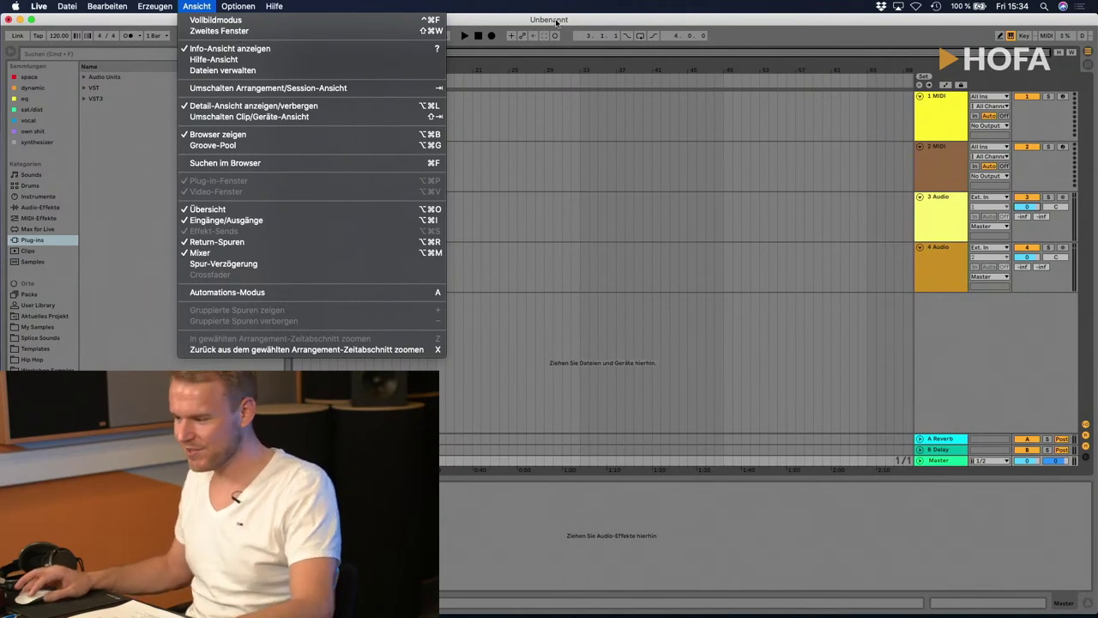
pyautogui.click(542, 104)
pyautogui.press('Tab')
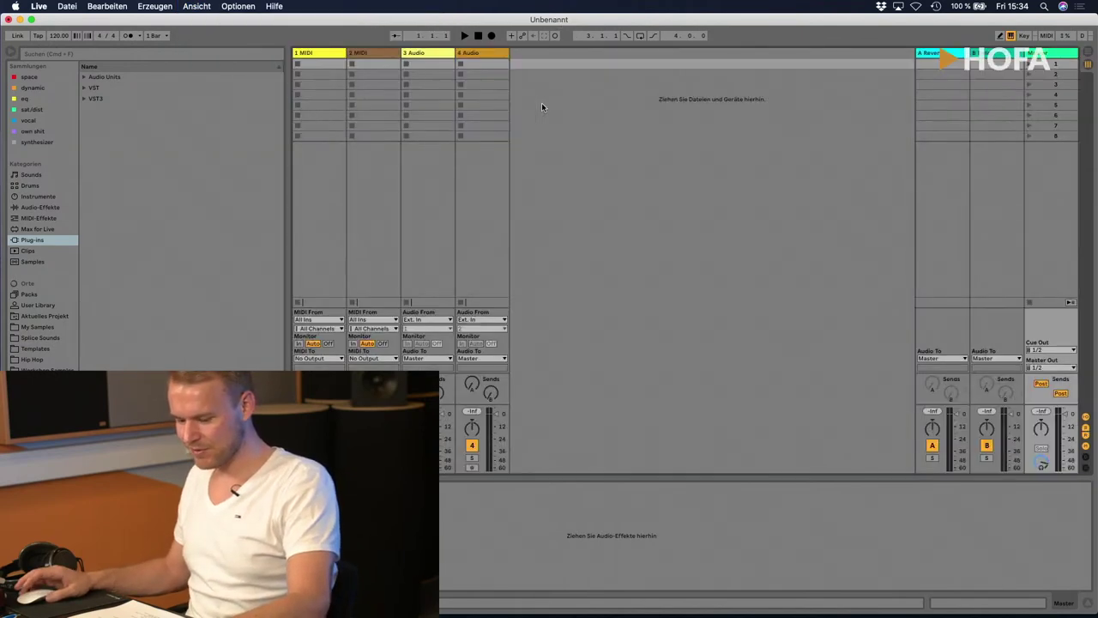
pyautogui.press('Tab')
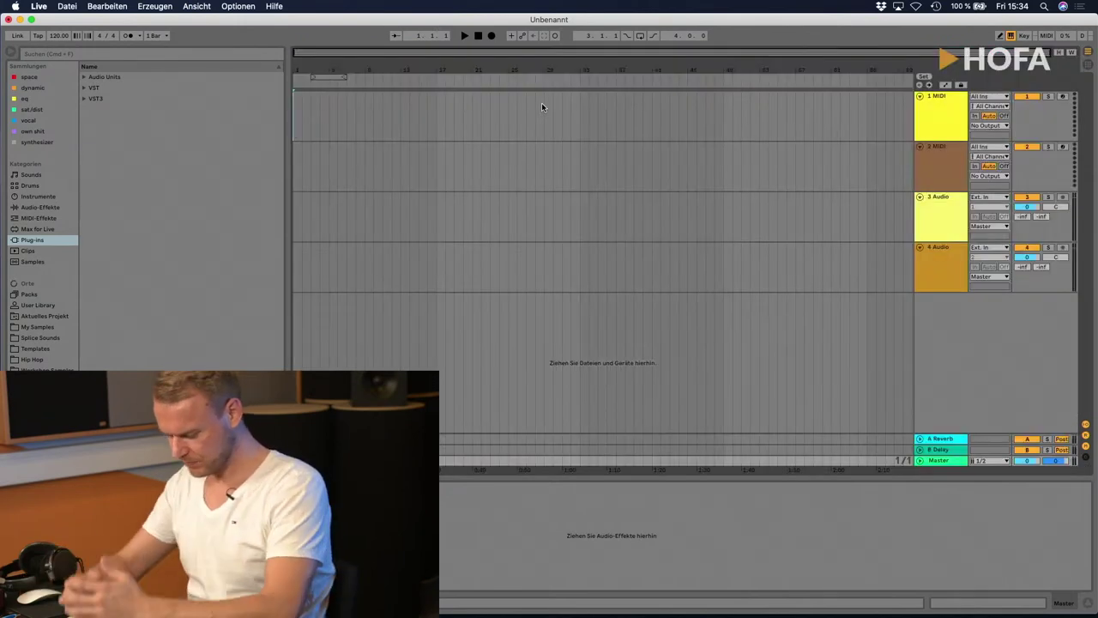
pyautogui.press('Tab')
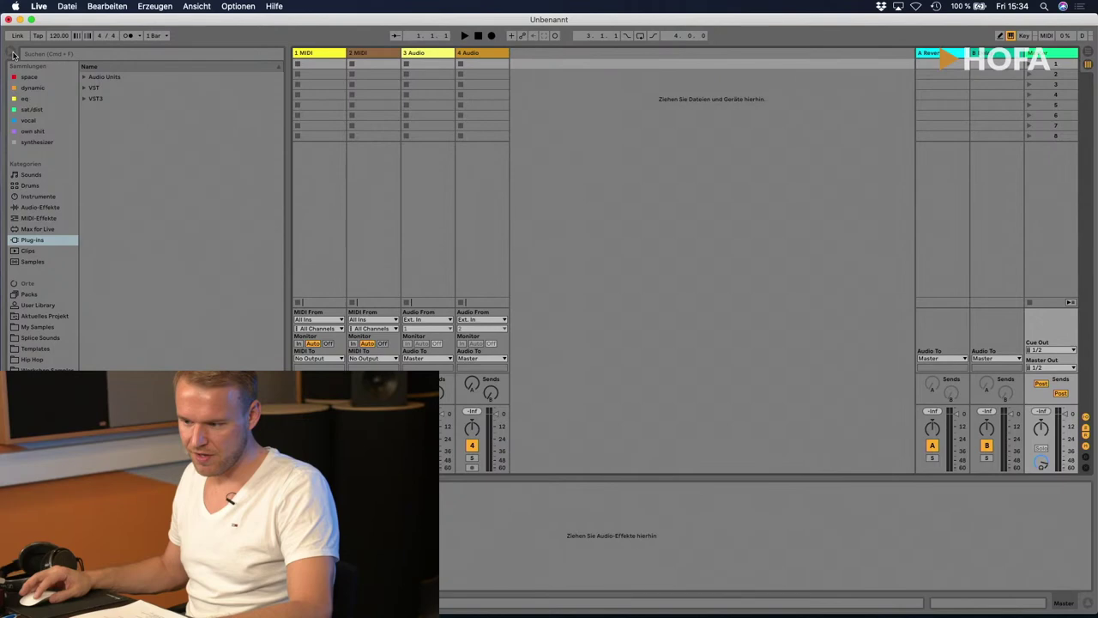
# Step: Hide the browser in the Session view and trigger the clip stop in the 4 Audio track's second slot
pyautogui.click(13, 54)
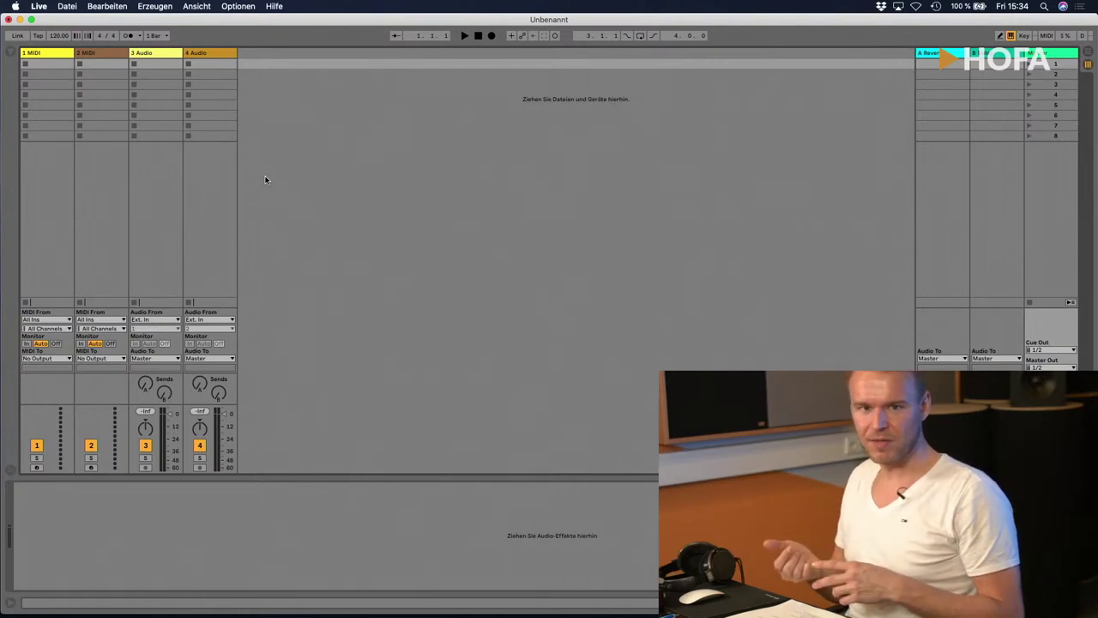
pyautogui.click(190, 75)
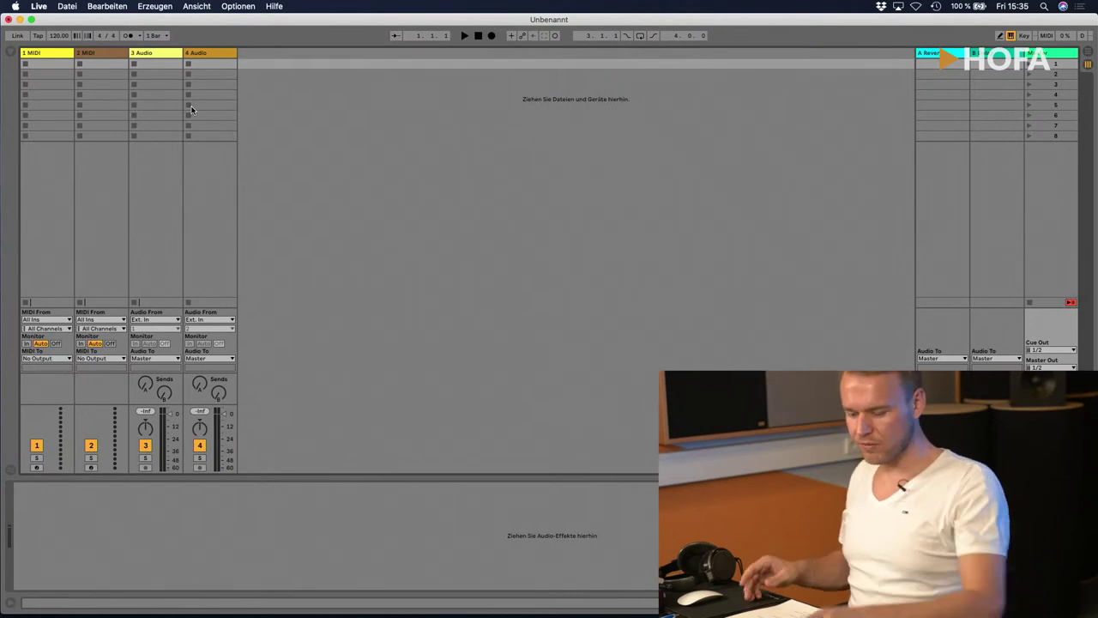
# Step: Switch to the Arrangement view and hide its browser
pyautogui.press('Tab')
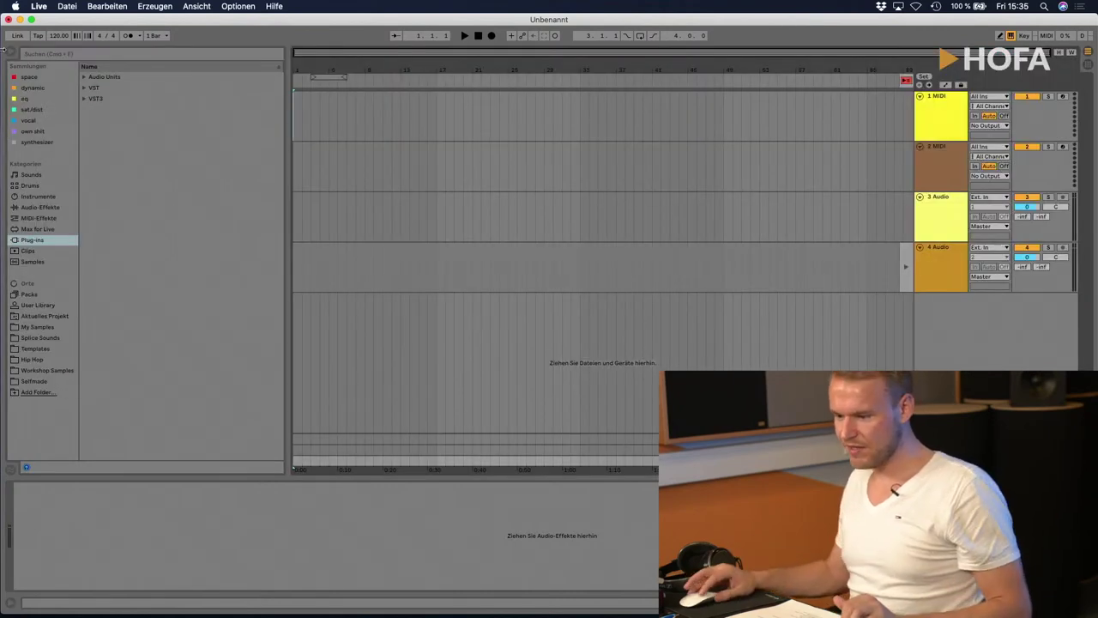
pyautogui.click(6, 52)
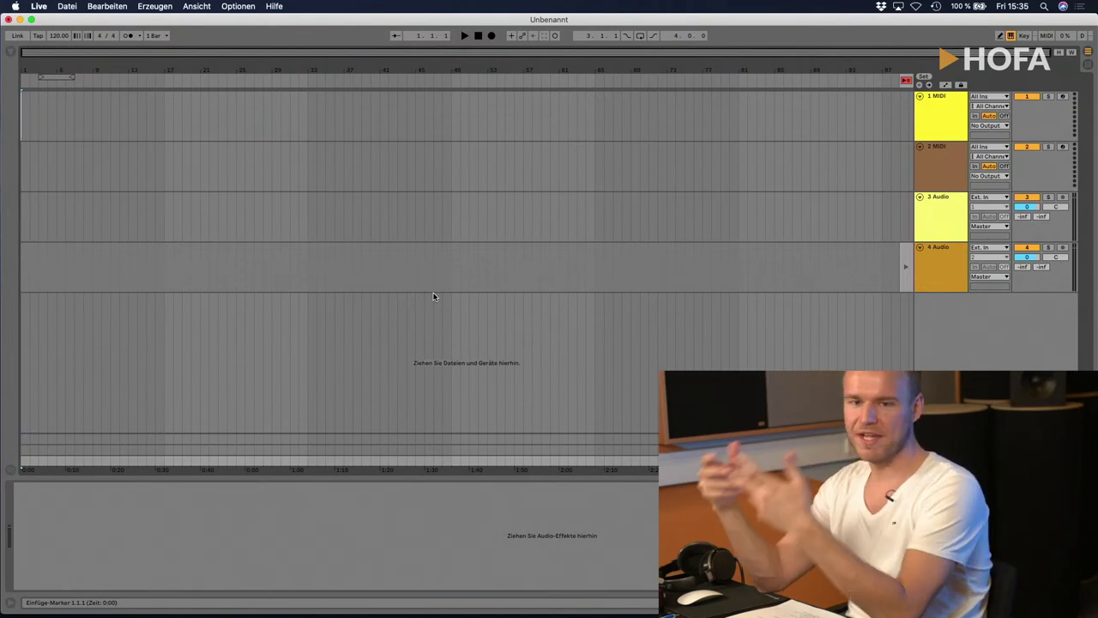
# Step: Toggle to the Session view and back, and show the browser again in the Arrangement view
pyautogui.press('Tab')
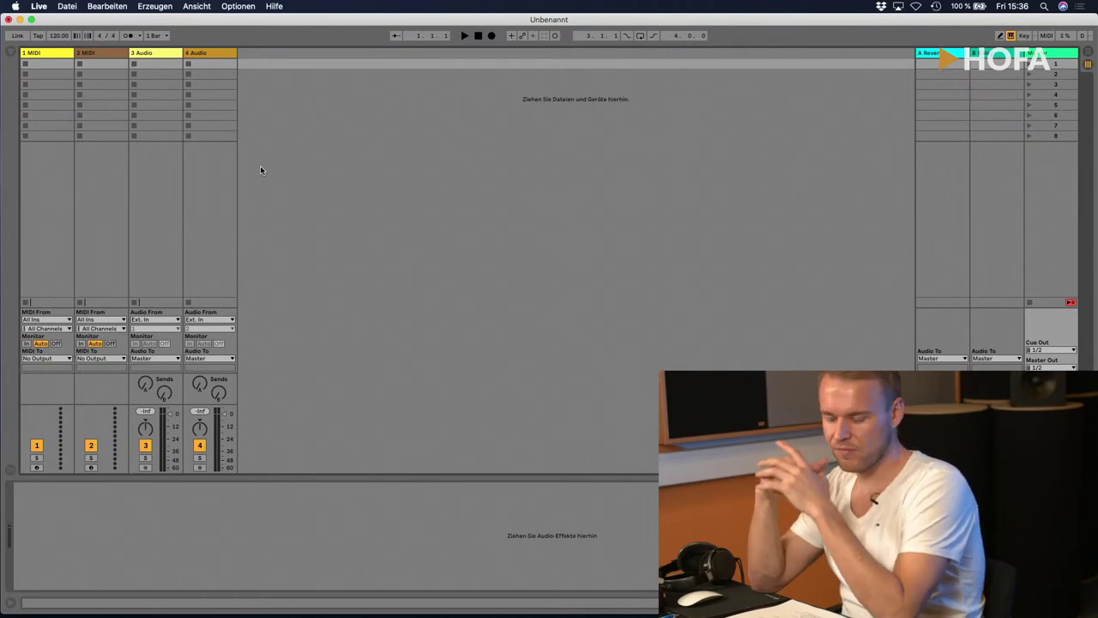
pyautogui.press('Tab')
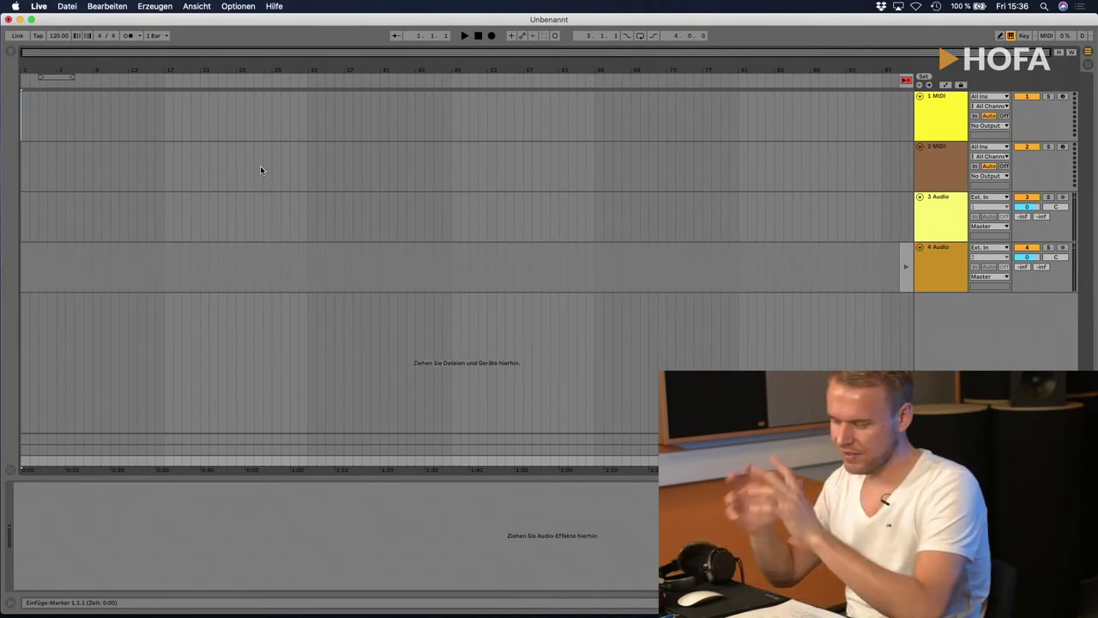
pyautogui.click(13, 54)
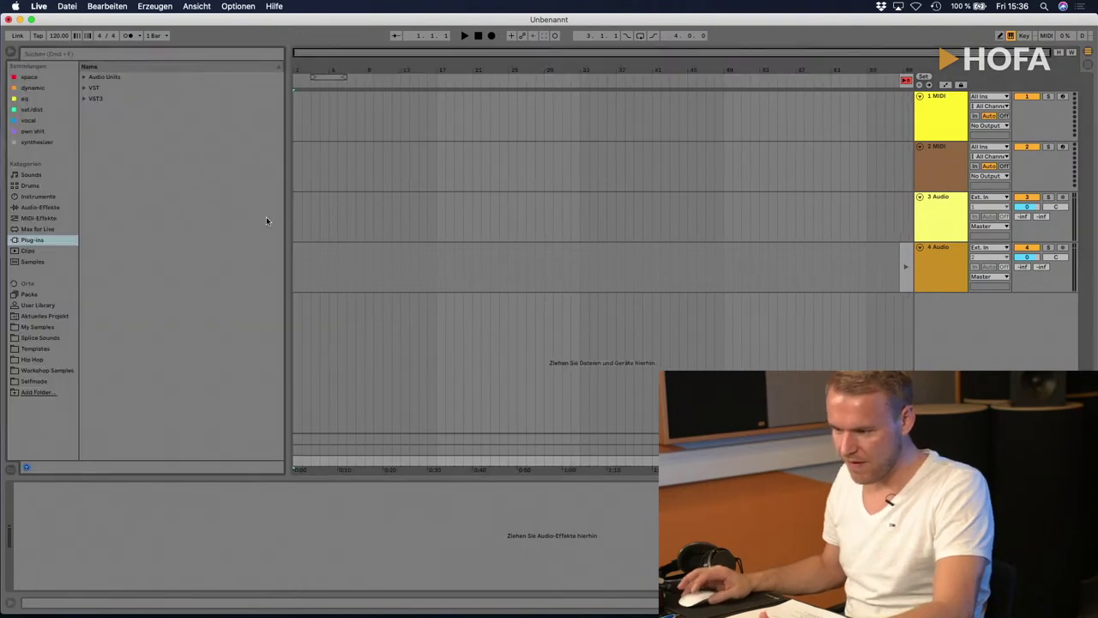
# Step: Load Kick 3.wav from the Hip Hop folder's G. Ry Valetine Sound drum kit onto the 1 MIDI track and replace it with Kick 1.wav
pyautogui.click(935, 119)
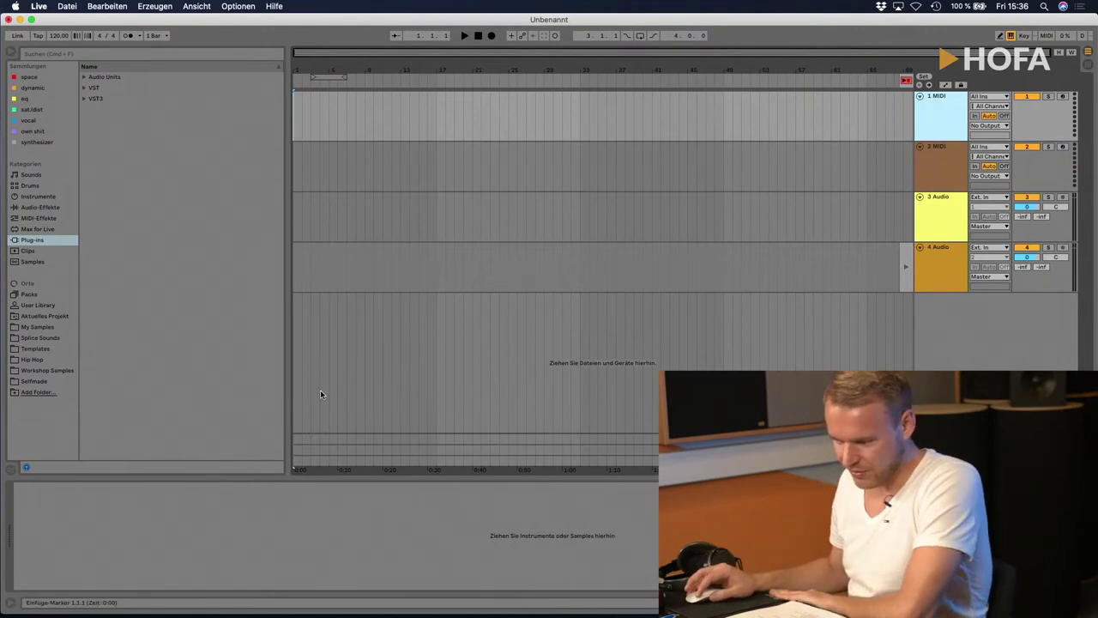
pyautogui.click(36, 360)
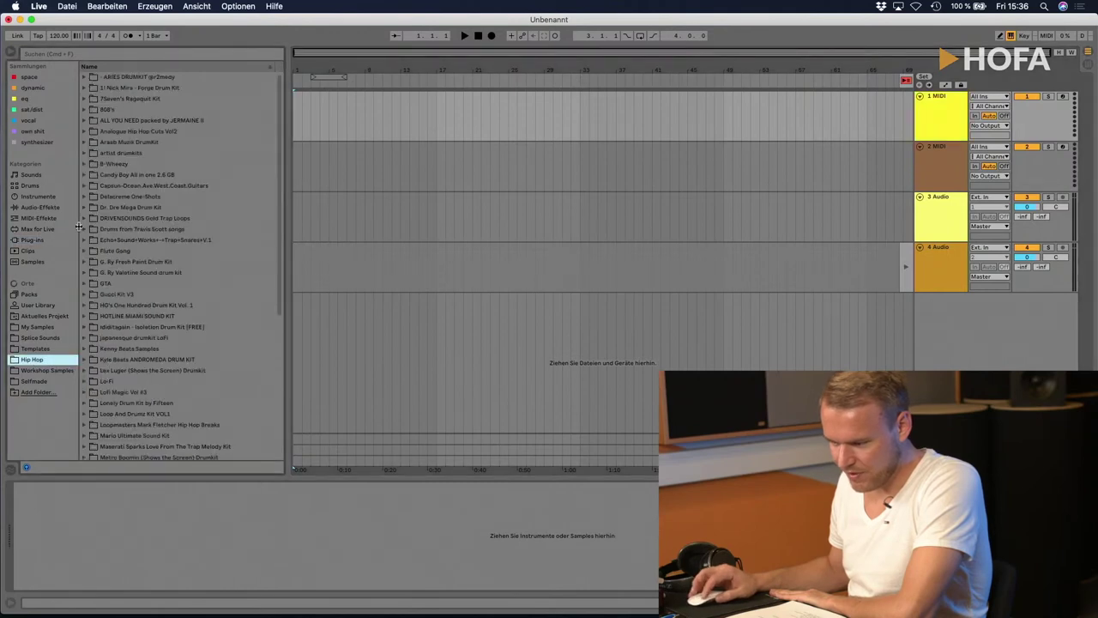
pyautogui.click(85, 273)
pyautogui.scroll(-3, 130, 322)
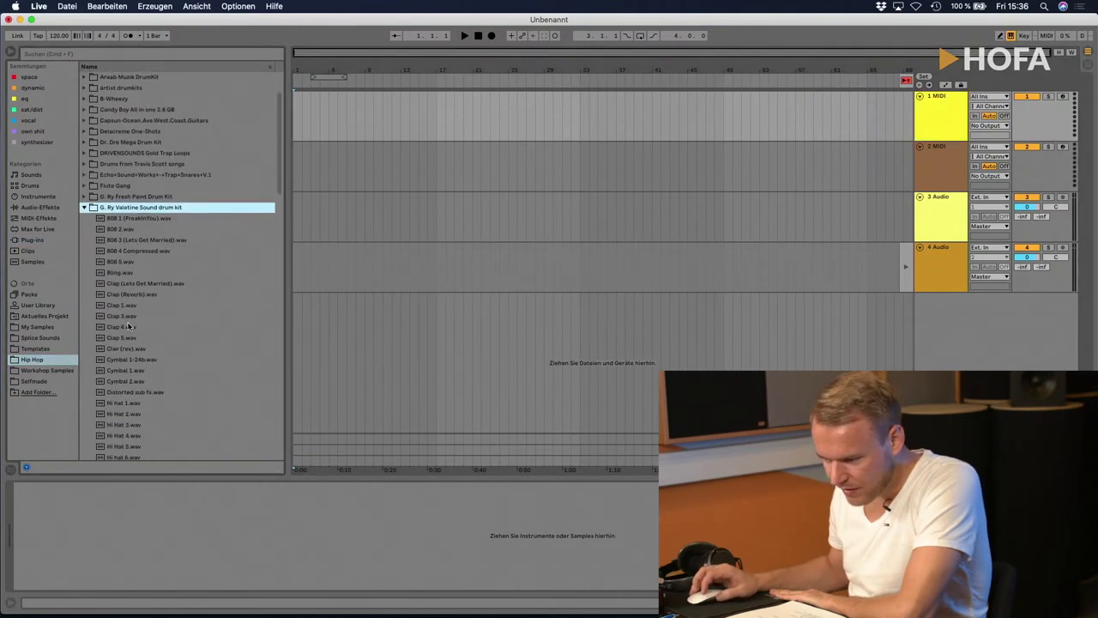
pyautogui.scroll(-10, 136, 369)
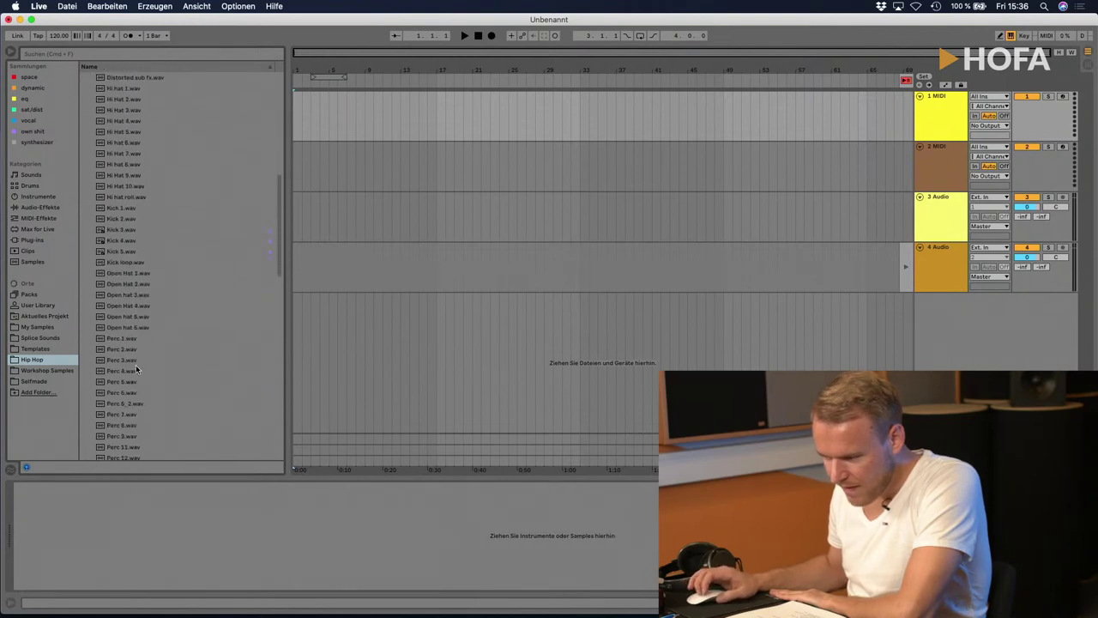
pyautogui.click(122, 229)
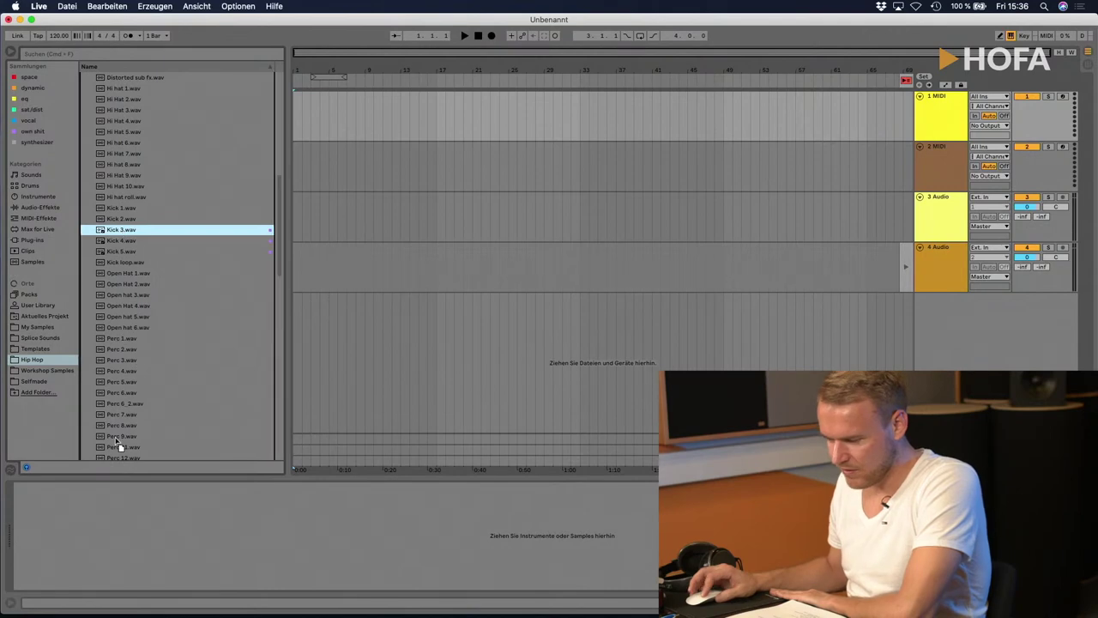
pyautogui.moveTo(115, 523); pyautogui.dragTo(116, 523)
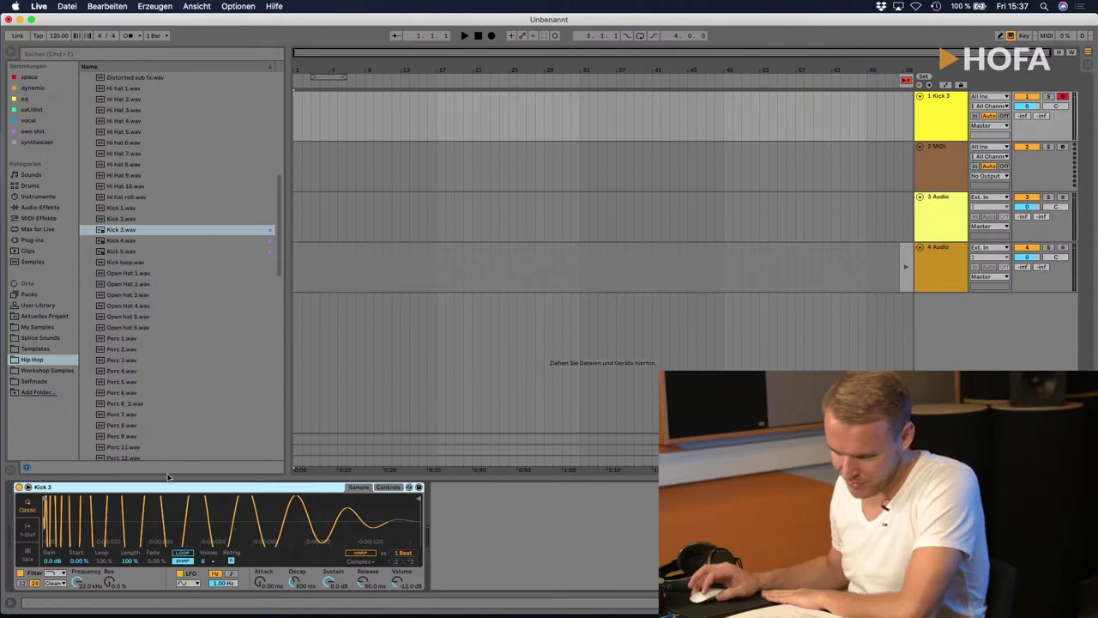
pyautogui.moveTo(121, 207); pyautogui.dragTo(112, 517)
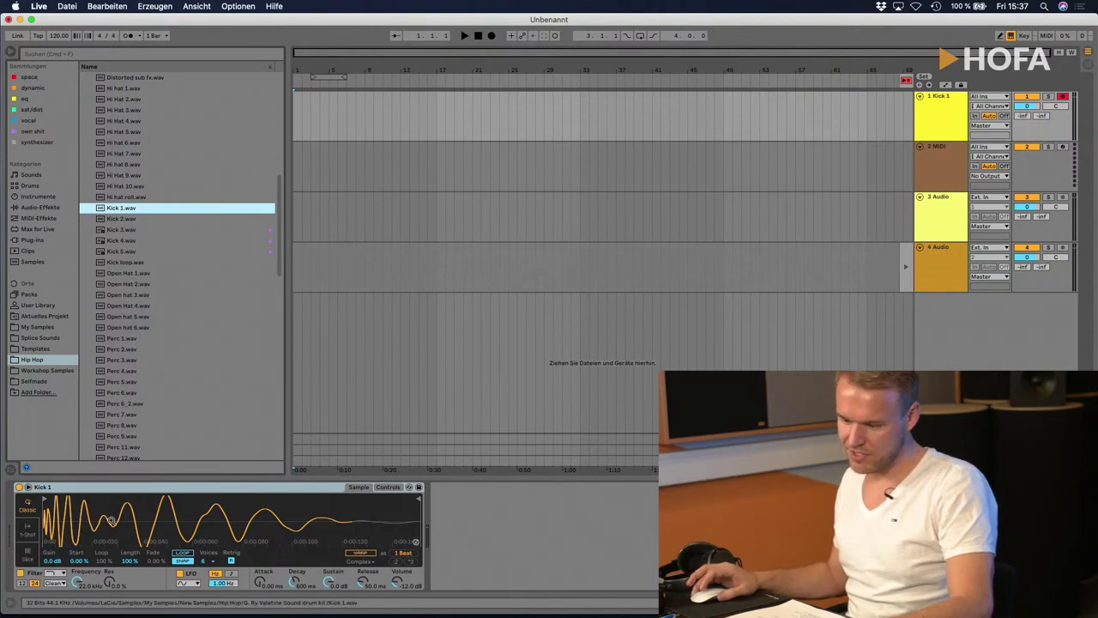
# Step: Re-arm the Kick 1 track for recording and audition the kick using the computer MIDI keyboard
pyautogui.click(1063, 199)
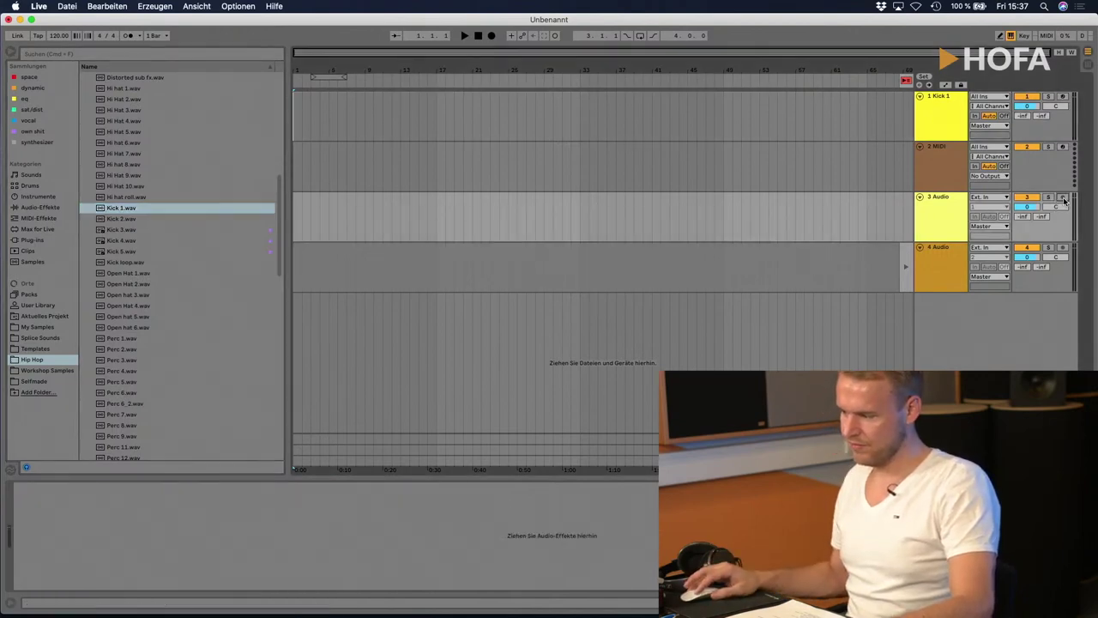
pyautogui.click(1063, 97)
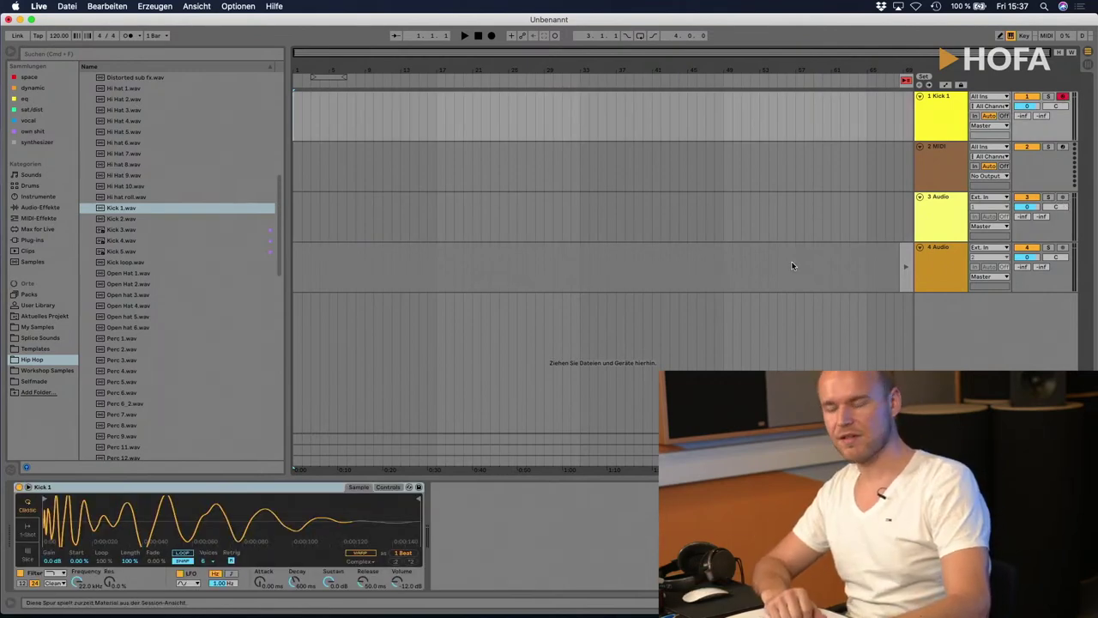
pyautogui.press('a')
pyautogui.press('a')
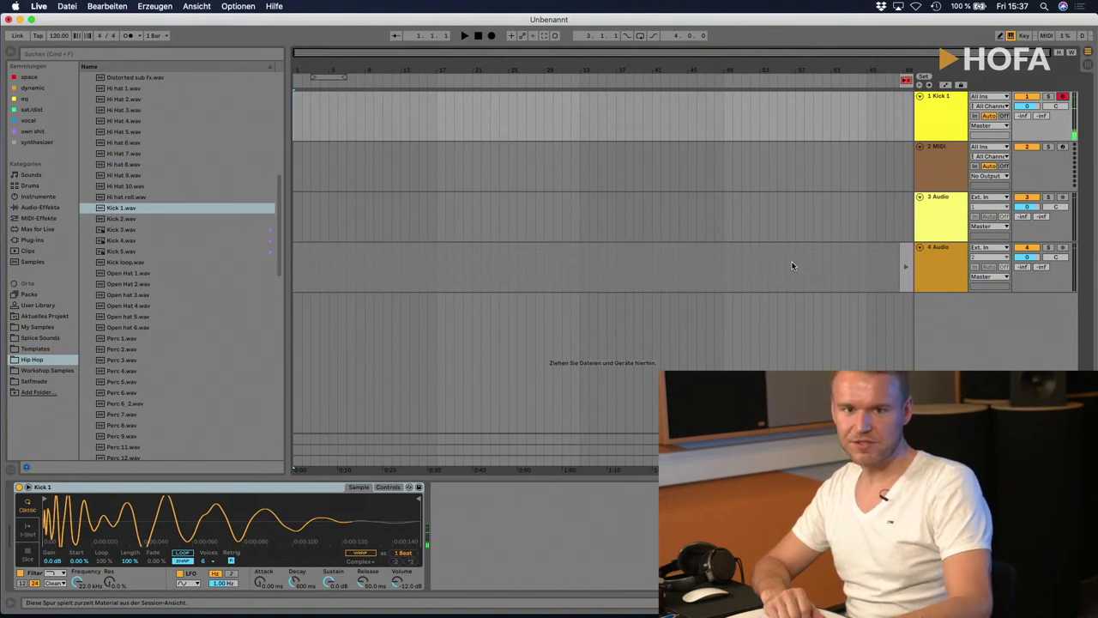
pyautogui.press('a')
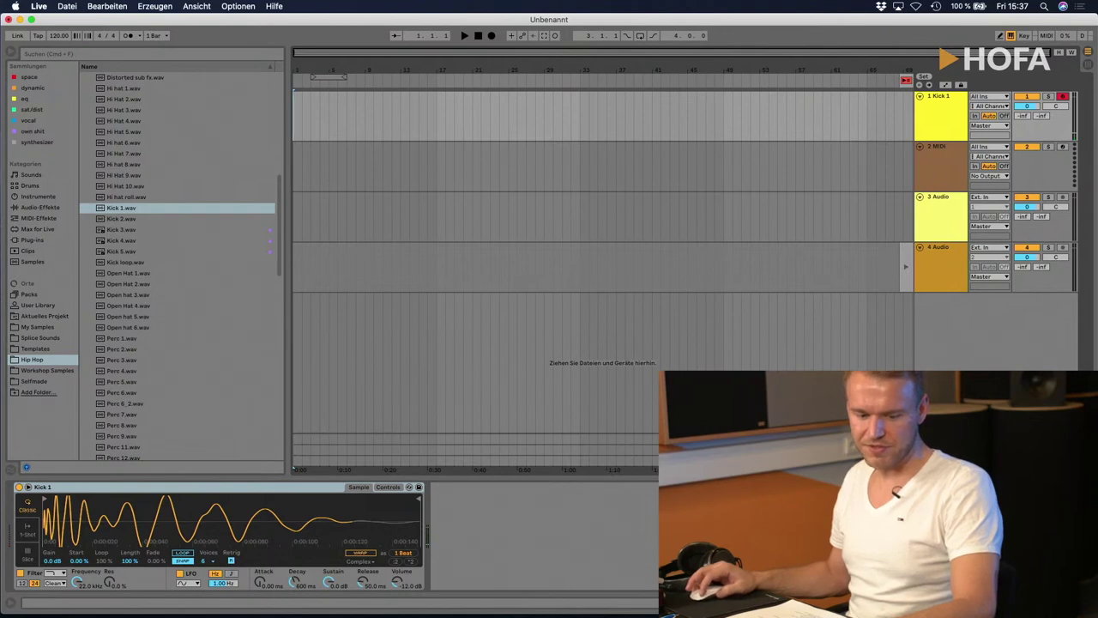
# Step: Switch to System Preferences, return to Live and trigger the kick sample once more
pyautogui.press('super+Tab')
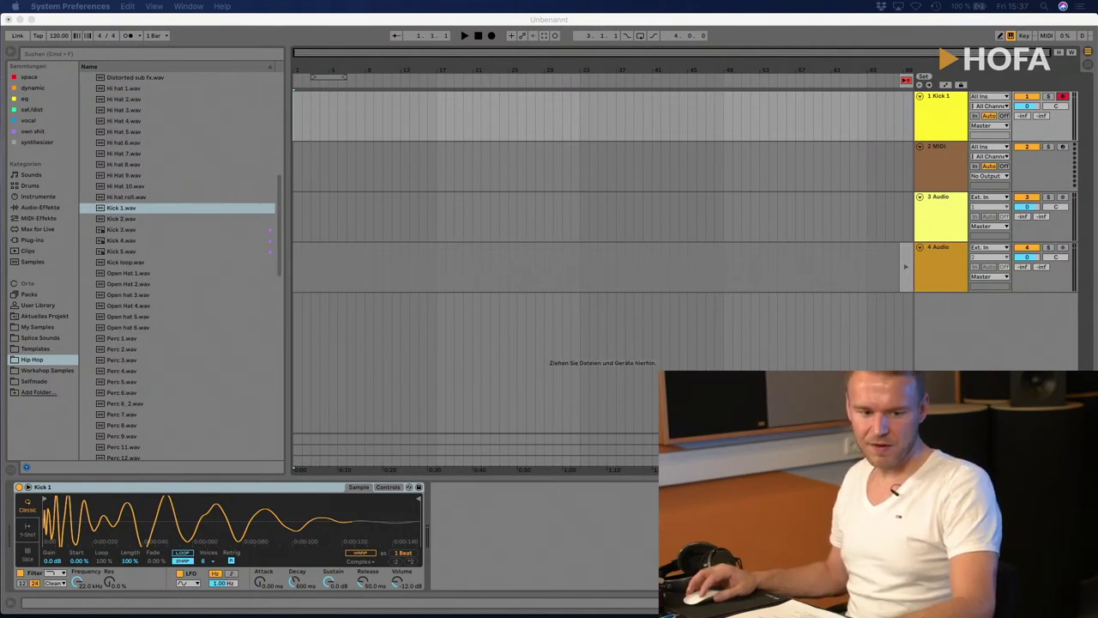
pyautogui.press('super+Tab')
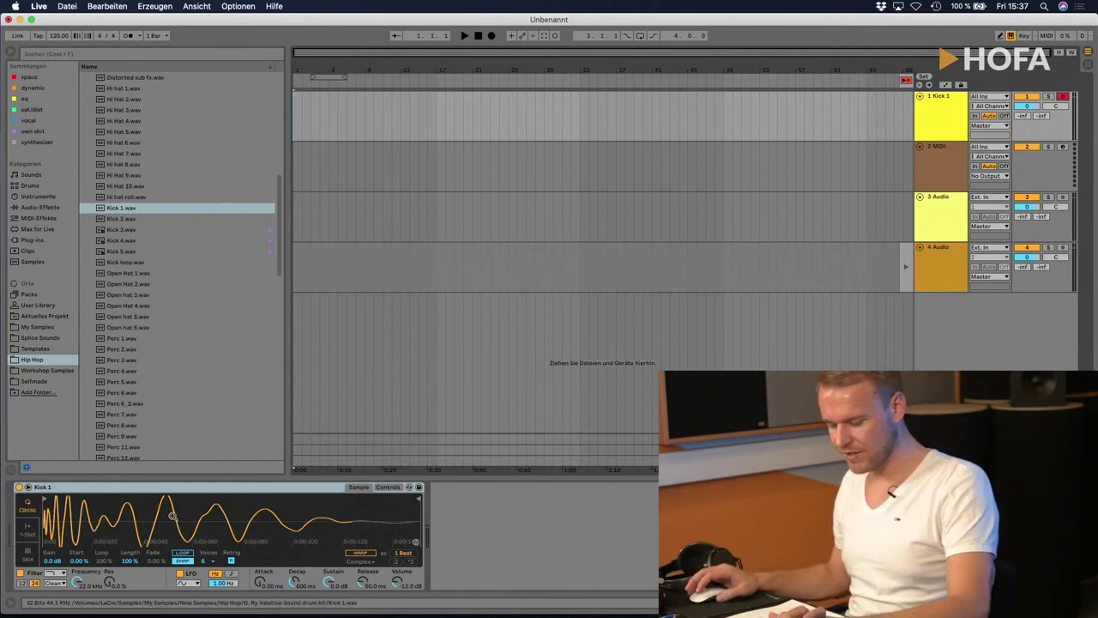
pyautogui.press('a')
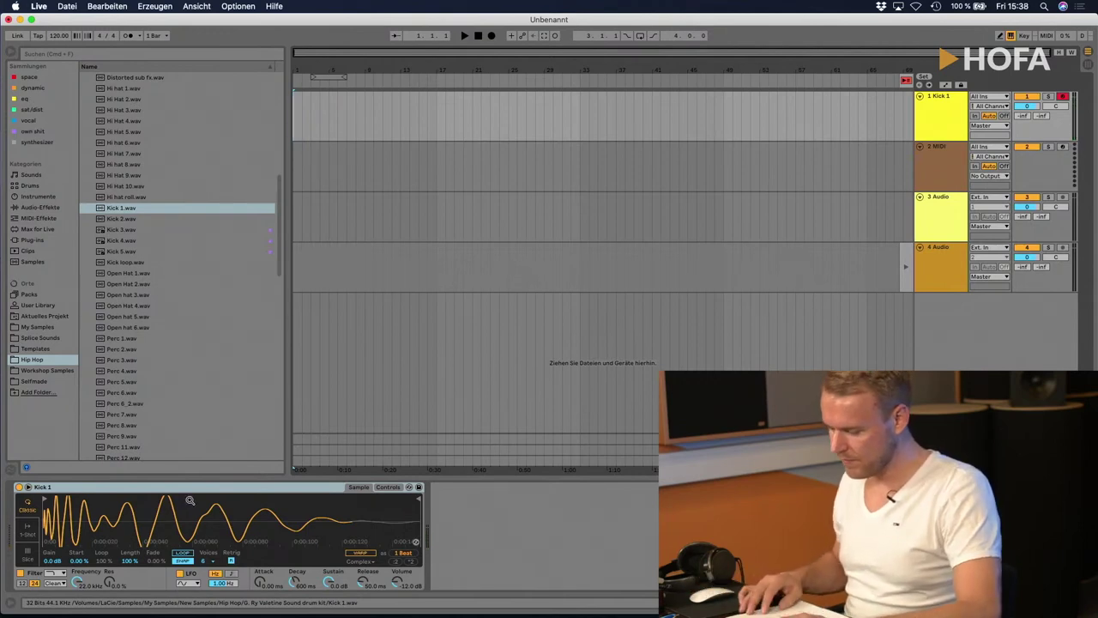
# Step: Set the audio output device to Babyface Pro in the audio preferences and test it with the kick sample
pyautogui.press('super+comma')
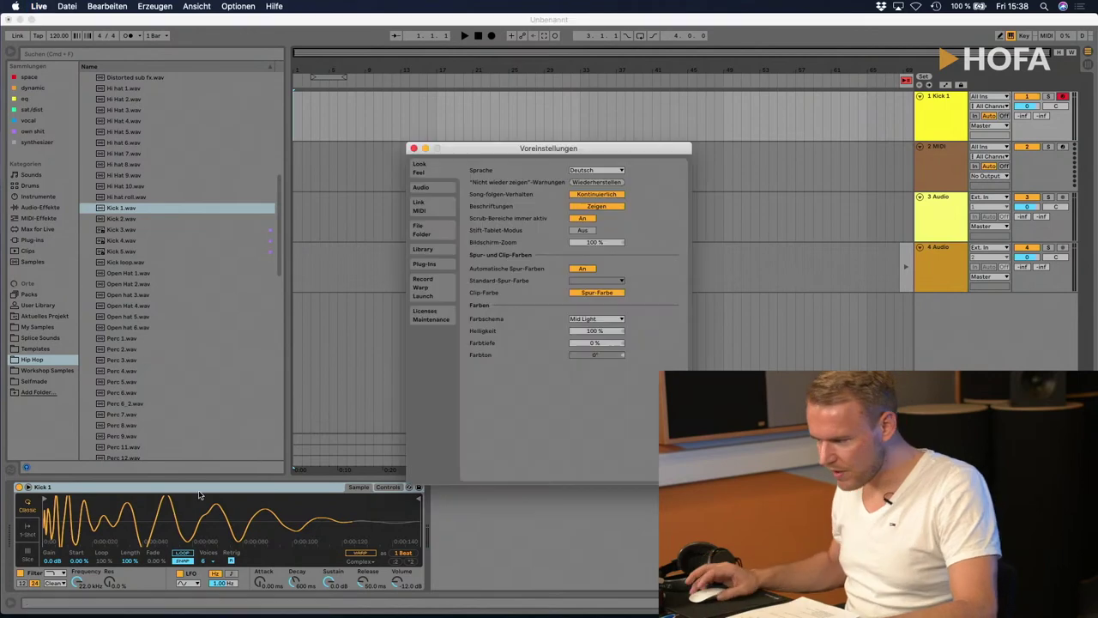
pyautogui.click(420, 186)
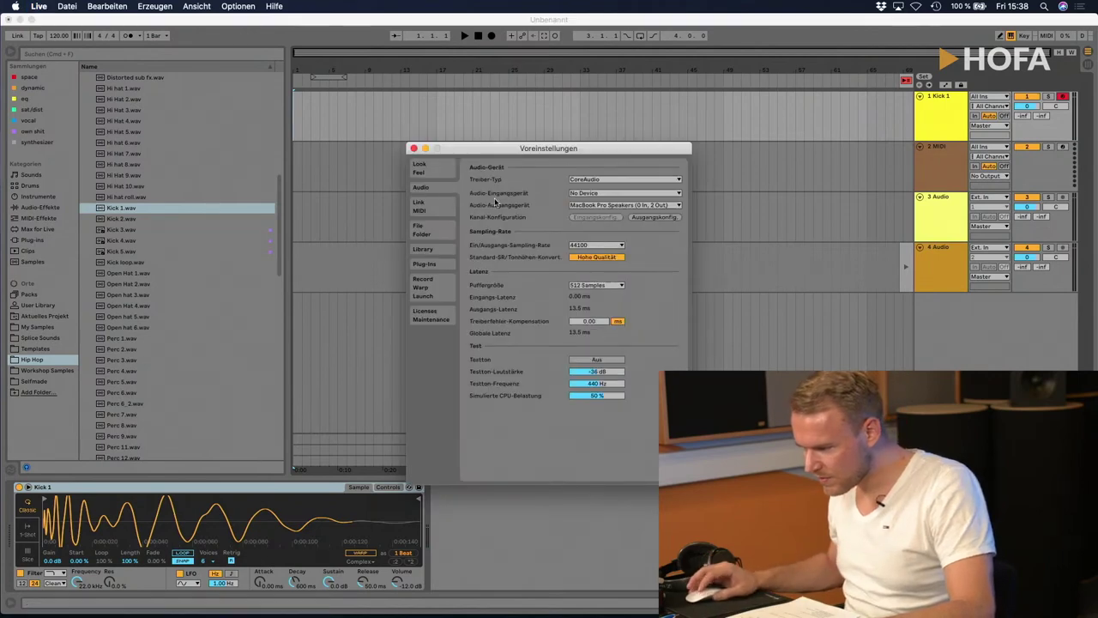
pyautogui.click(601, 206)
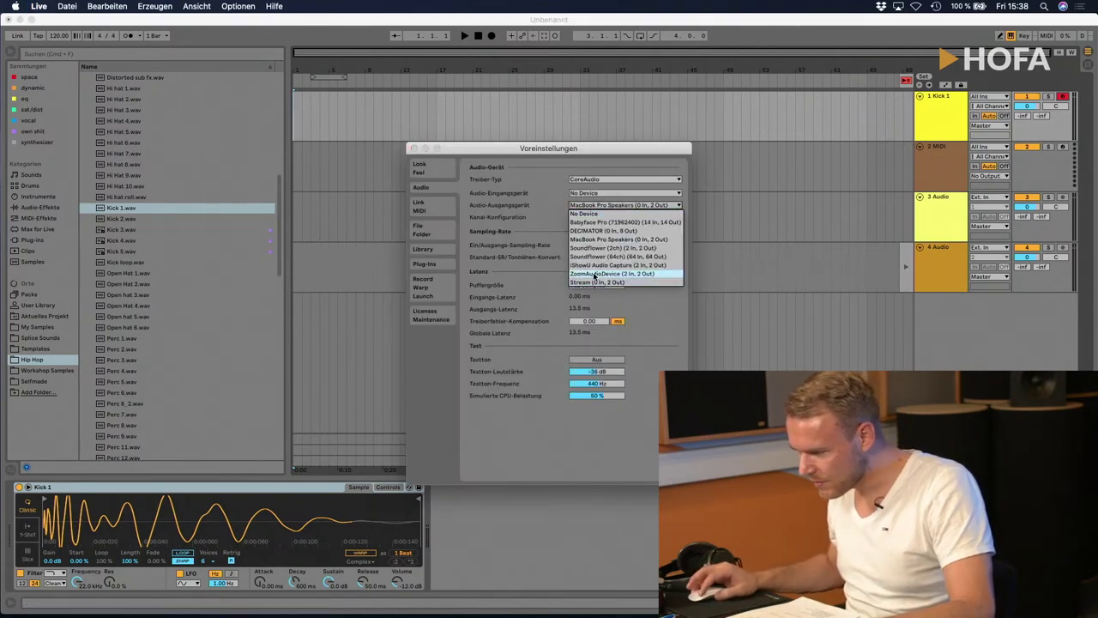
pyautogui.click(598, 223)
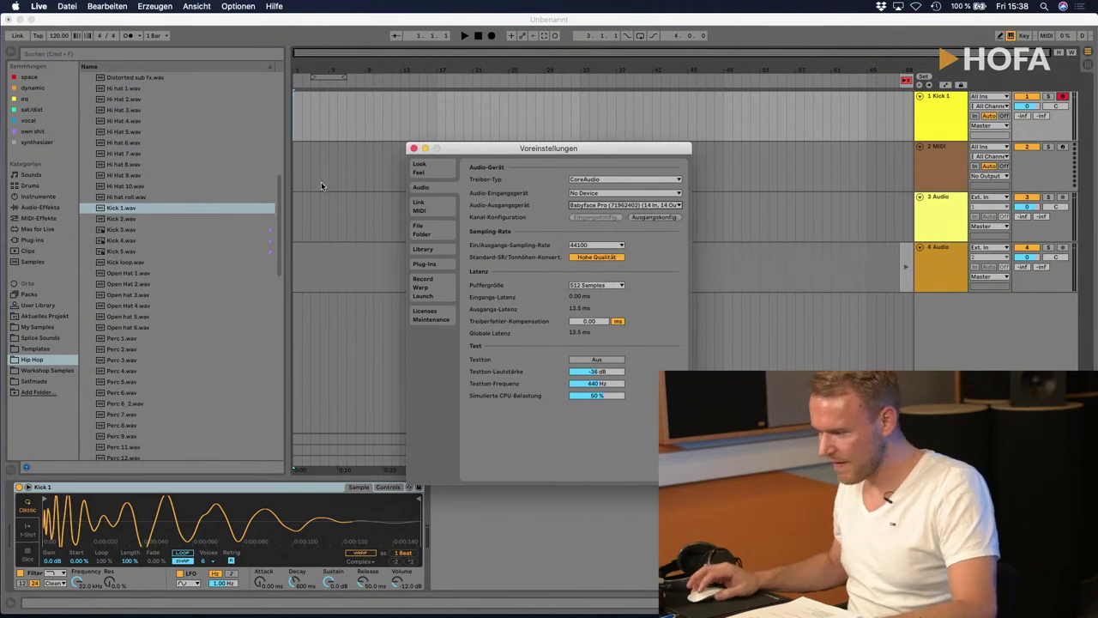
pyautogui.click(413, 148)
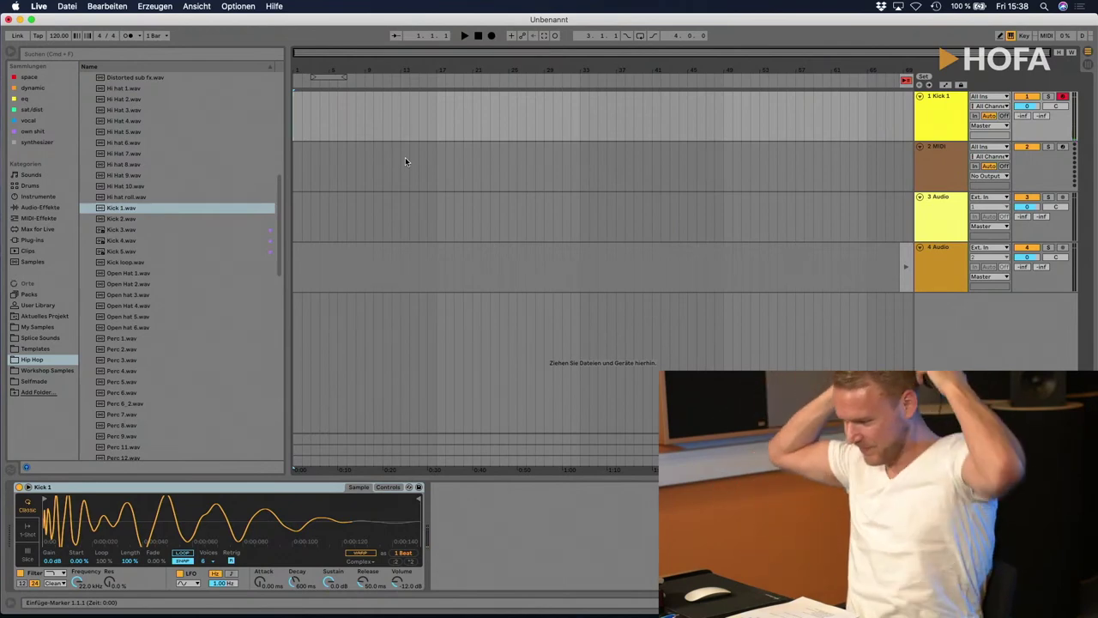
pyautogui.press('a')
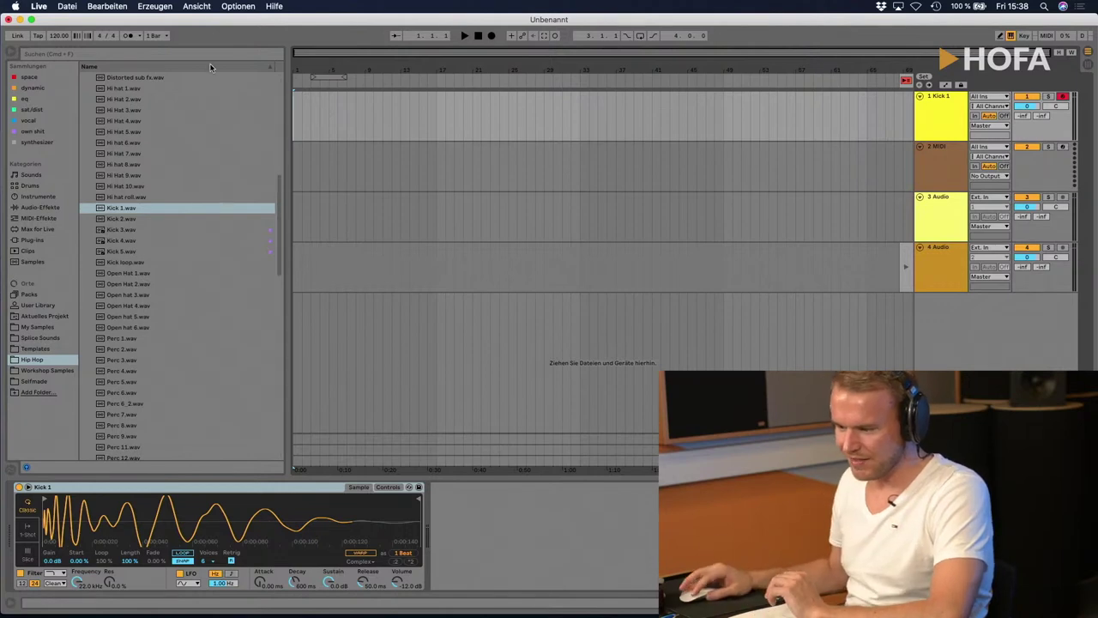
# Step: Show and hide the Info View, and collapse the device view below the arrangement
pyautogui.click(8, 606)
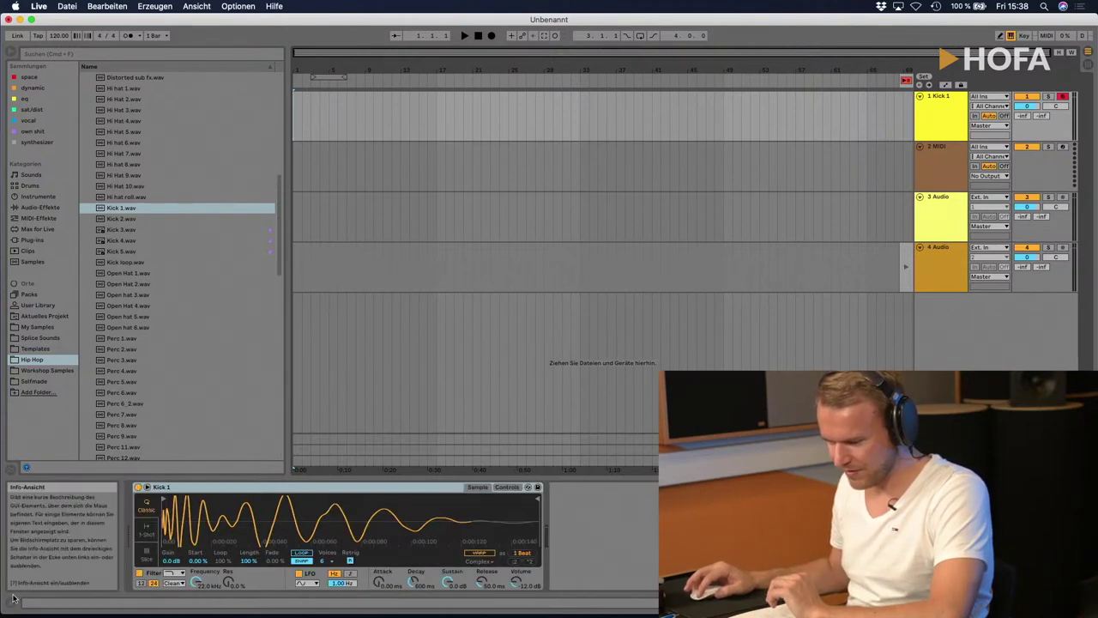
pyautogui.click(9, 605)
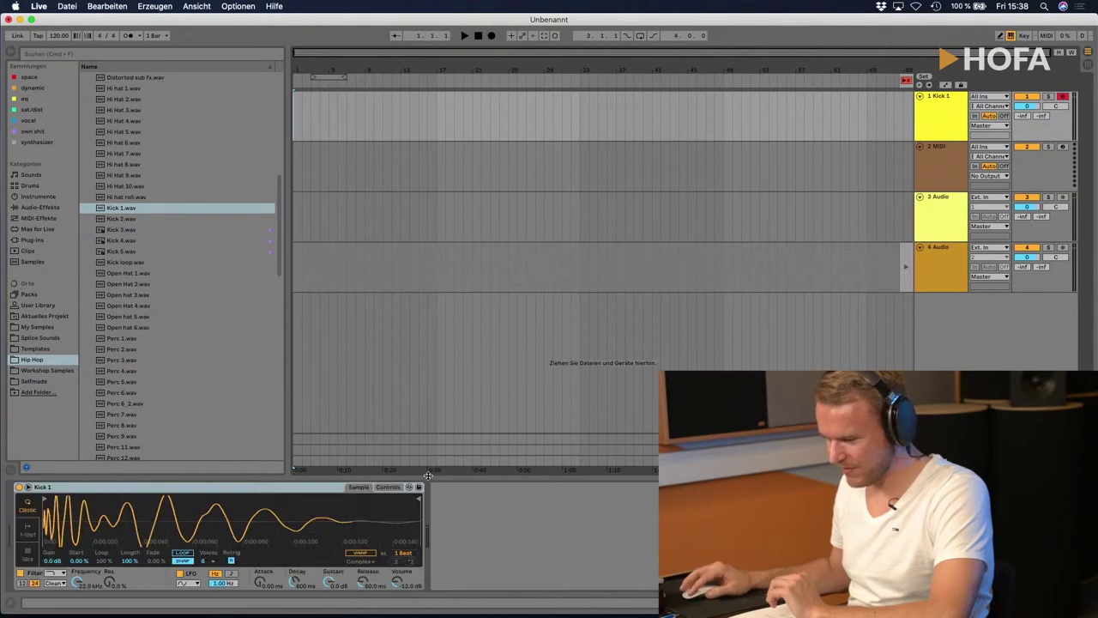
pyautogui.moveTo(428, 475); pyautogui.dragTo(430, 482)
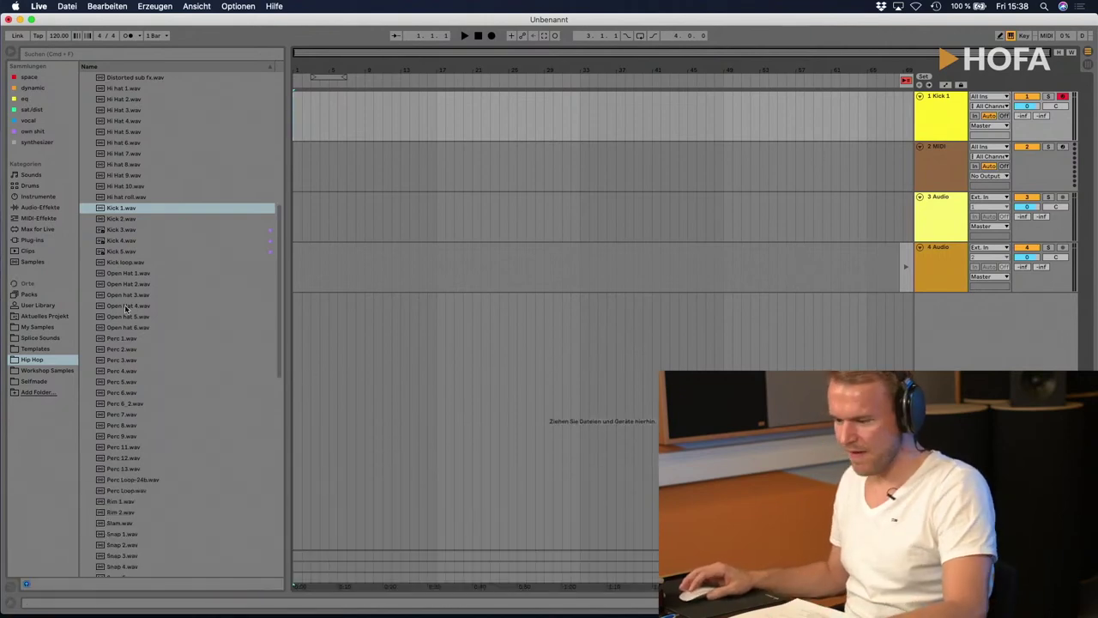
# Step: Browse the Sounds category and check the licence details in the preferences
pyautogui.scroll(10, 110, 240)
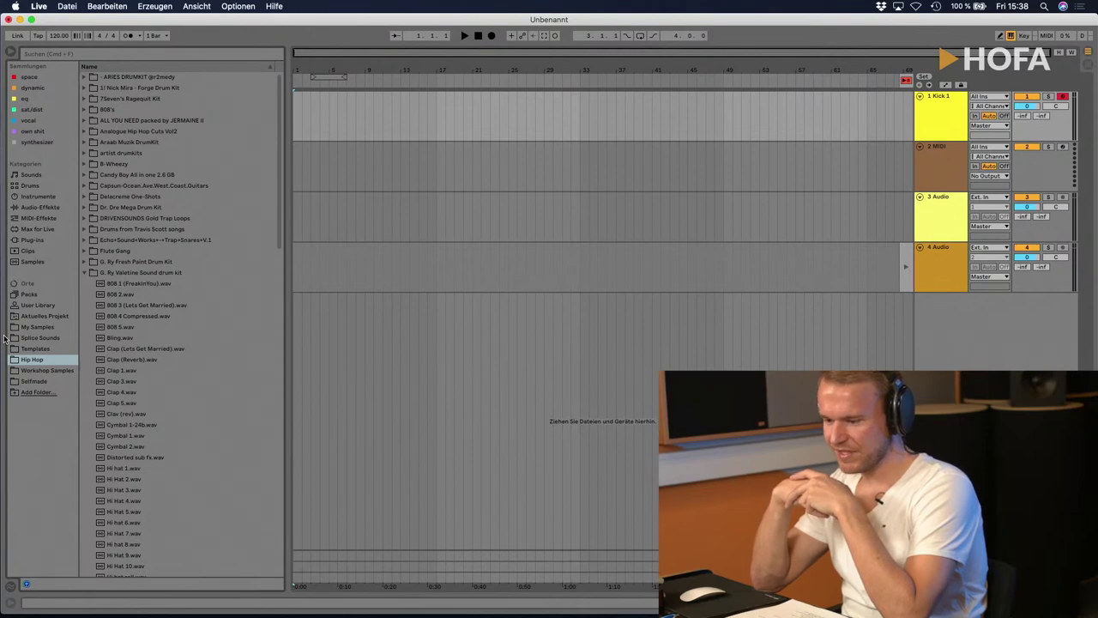
pyautogui.click(33, 176)
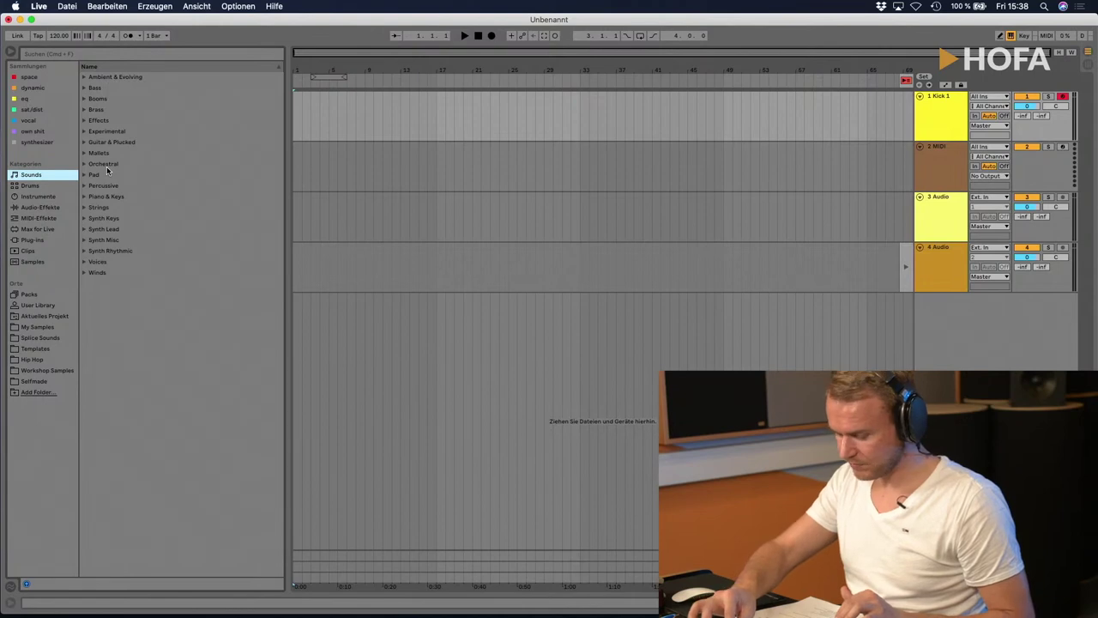
pyautogui.press('super+comma')
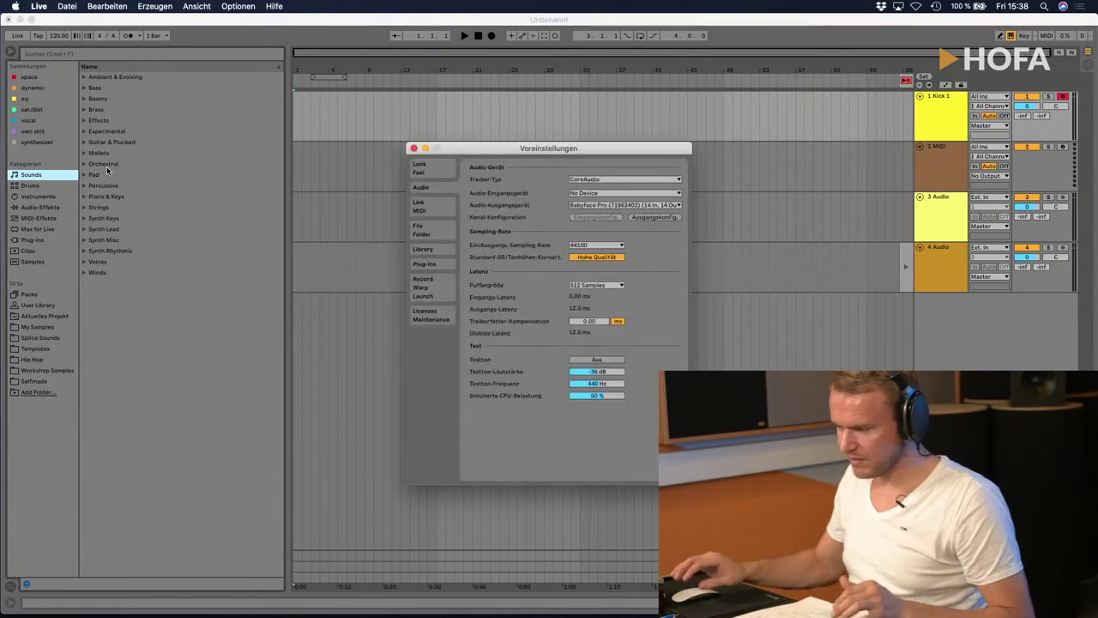
pyautogui.click(439, 319)
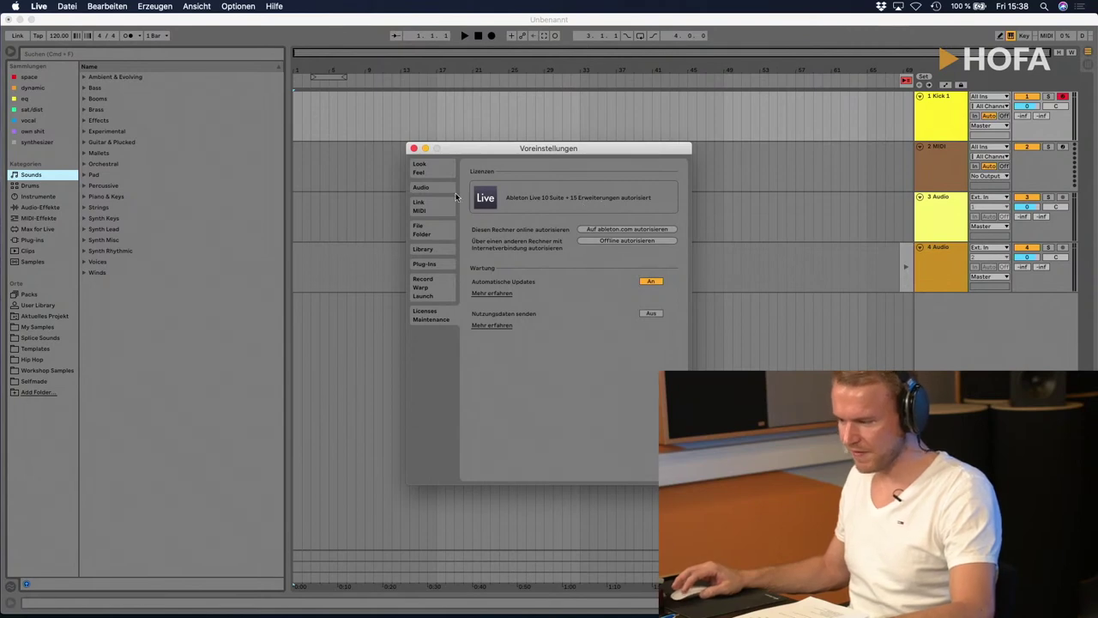
pyautogui.click(414, 149)
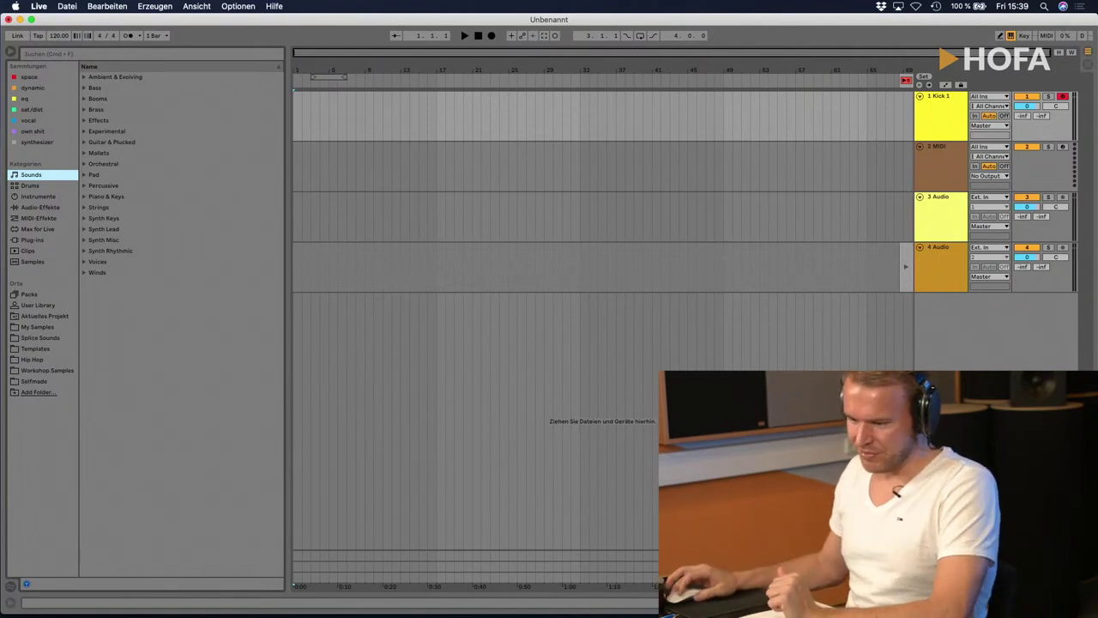
# Step: Load 24_7 Kit.adg from the Drums category onto the first track, replacing Kick 1, and select the track
pyautogui.click(31, 185)
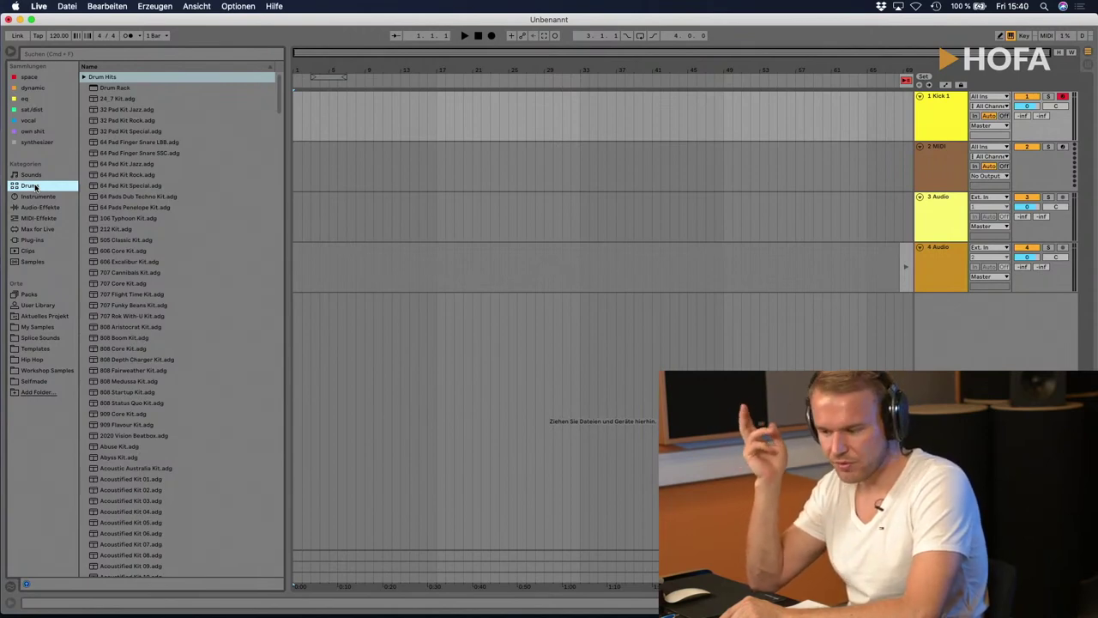
pyautogui.click(121, 99)
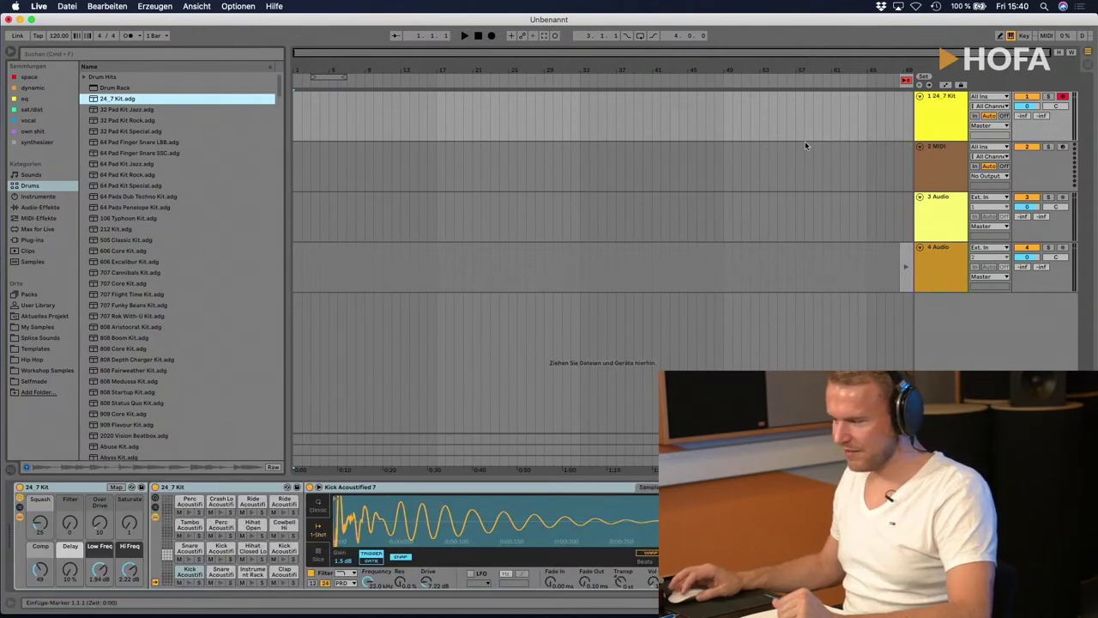
pyautogui.click(944, 117)
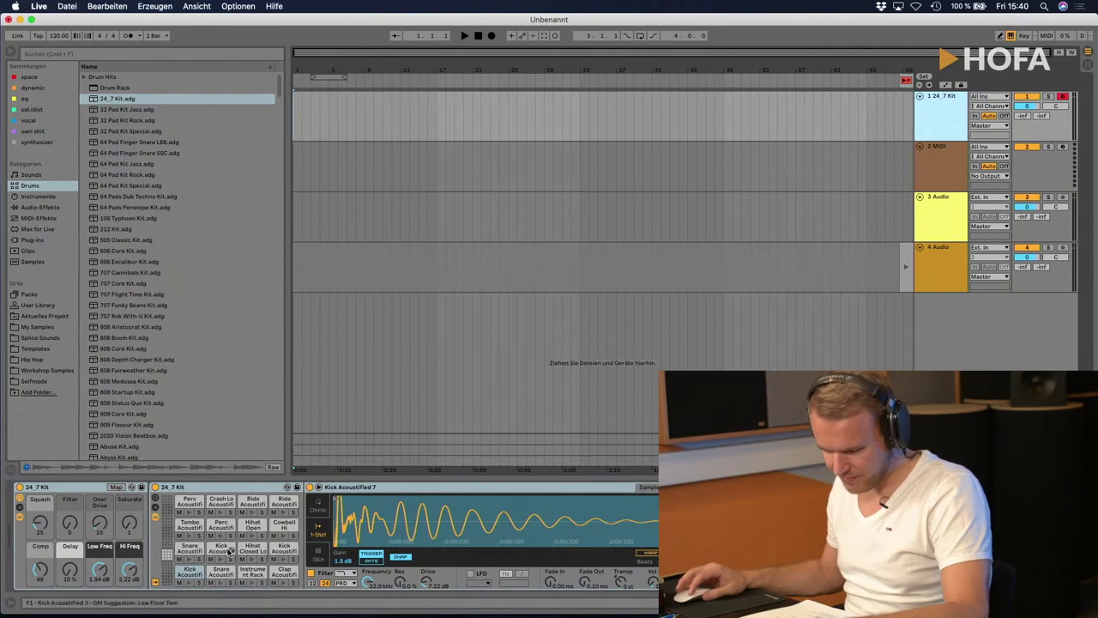
# Step: Audition the 24_7 Kit pads with the computer MIDI keyboard, shifting its octave range to C1 to D2
pyautogui.press('a')
pyautogui.press('z')
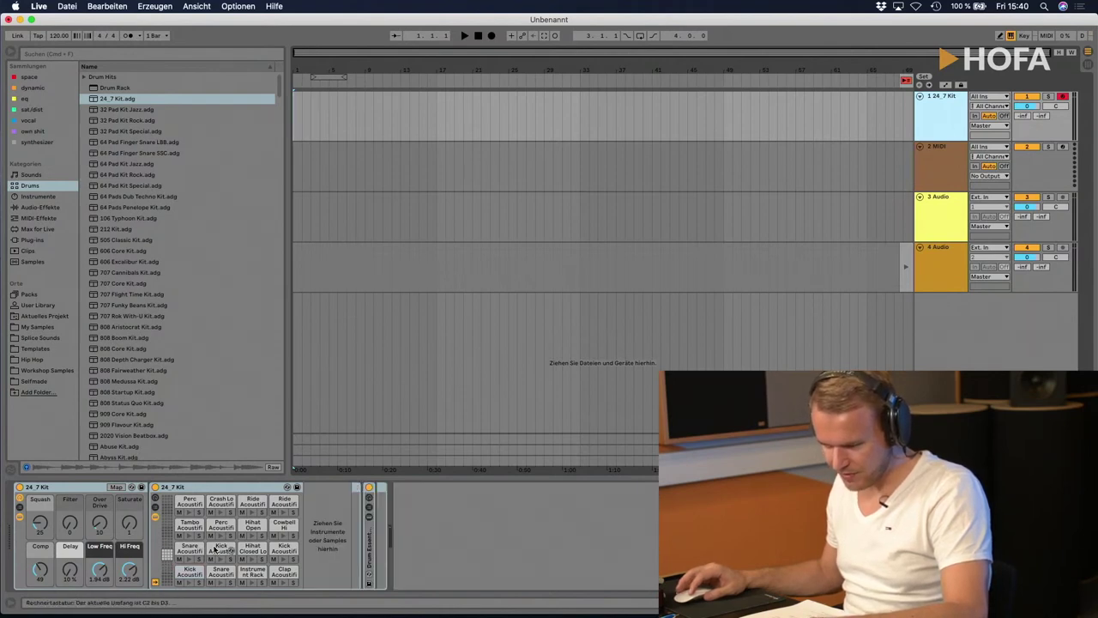
pyautogui.press('a')
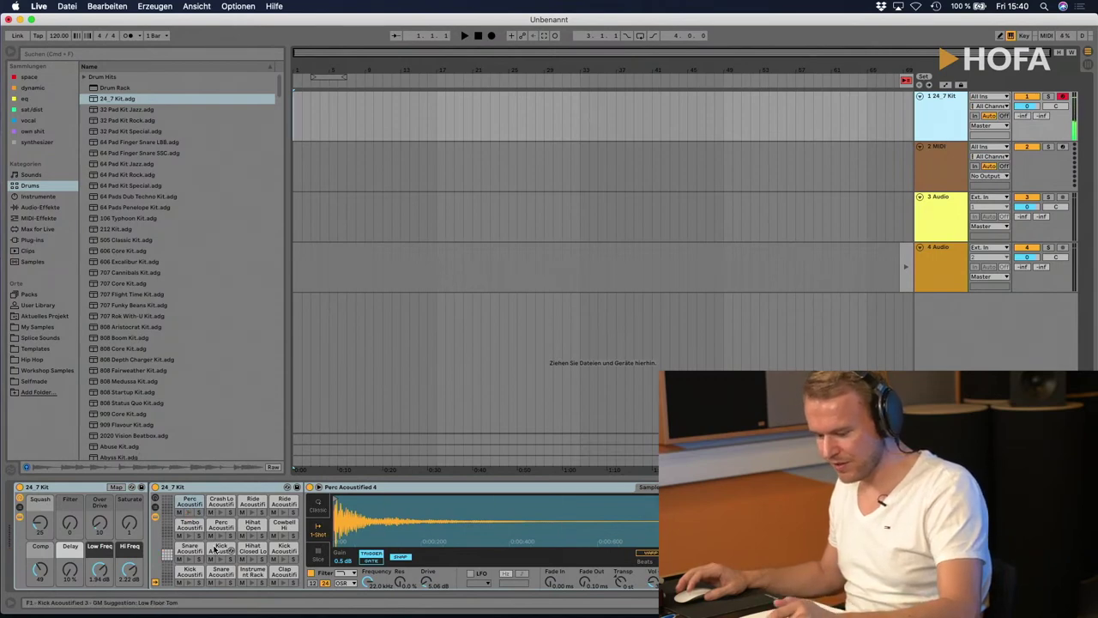
pyautogui.press('s')
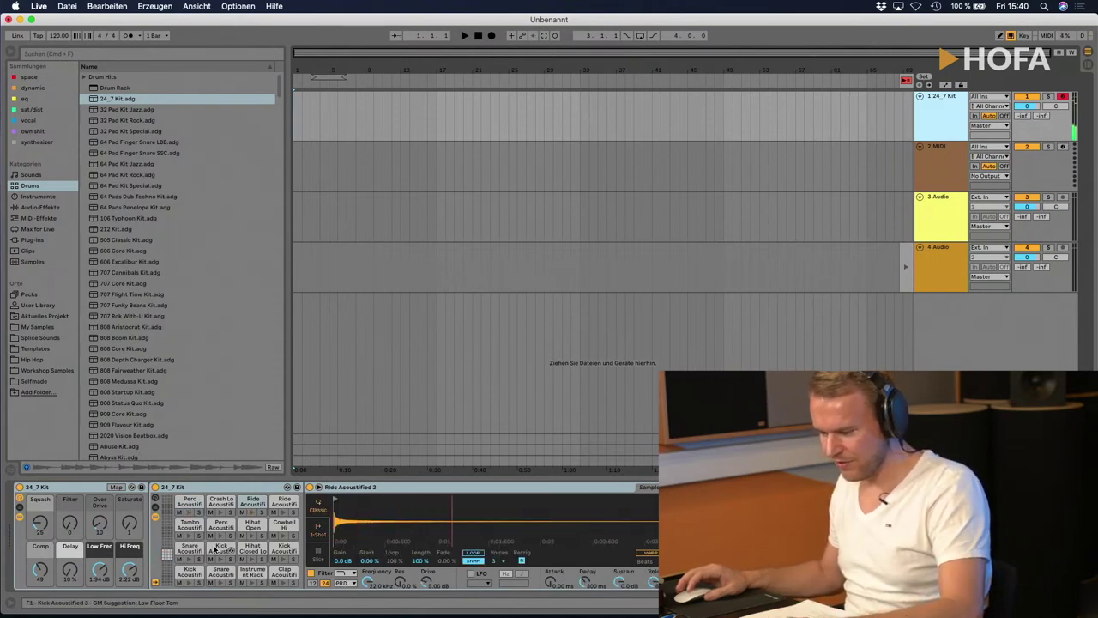
pyautogui.press('d')
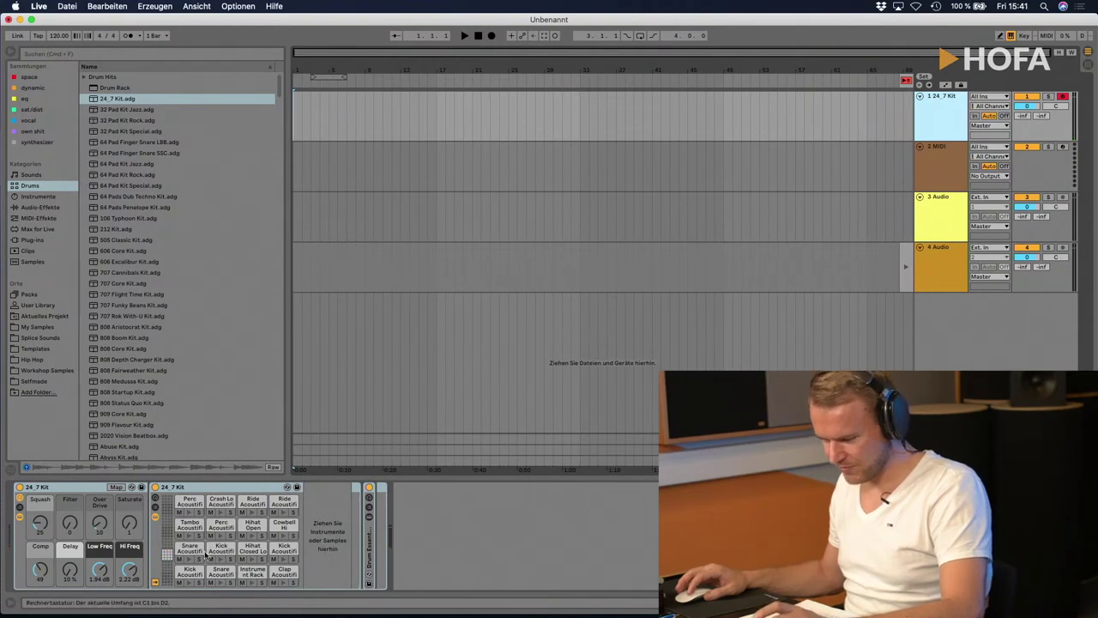
# Step: Play several more pads of the 24_7 Kit with the computer MIDI keyboard
pyautogui.press('a')
pyautogui.press('s')
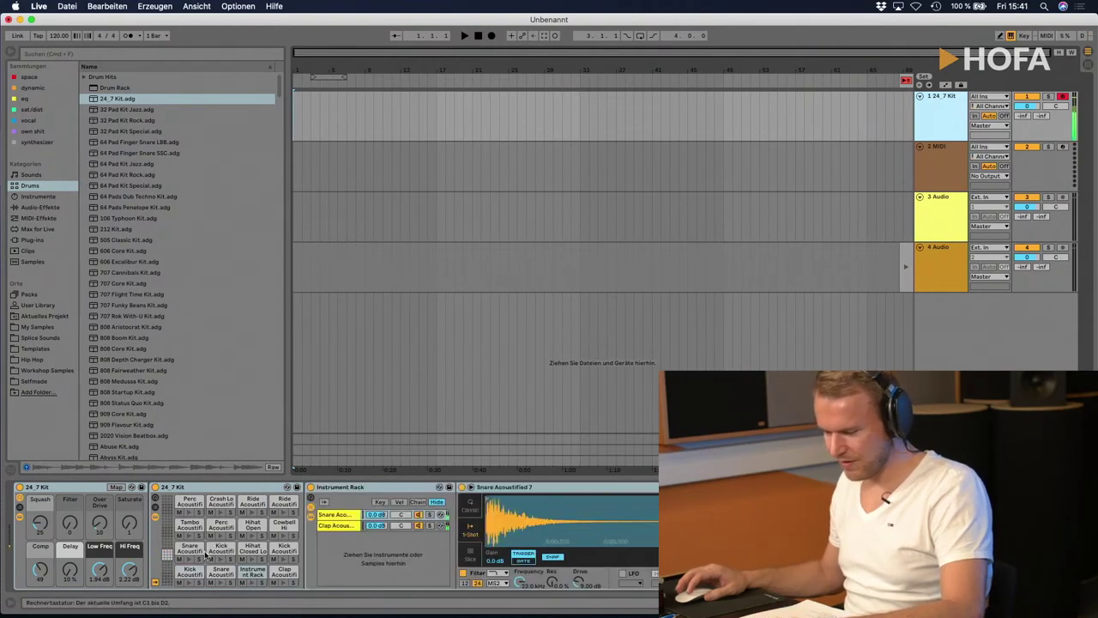
pyautogui.press('d')
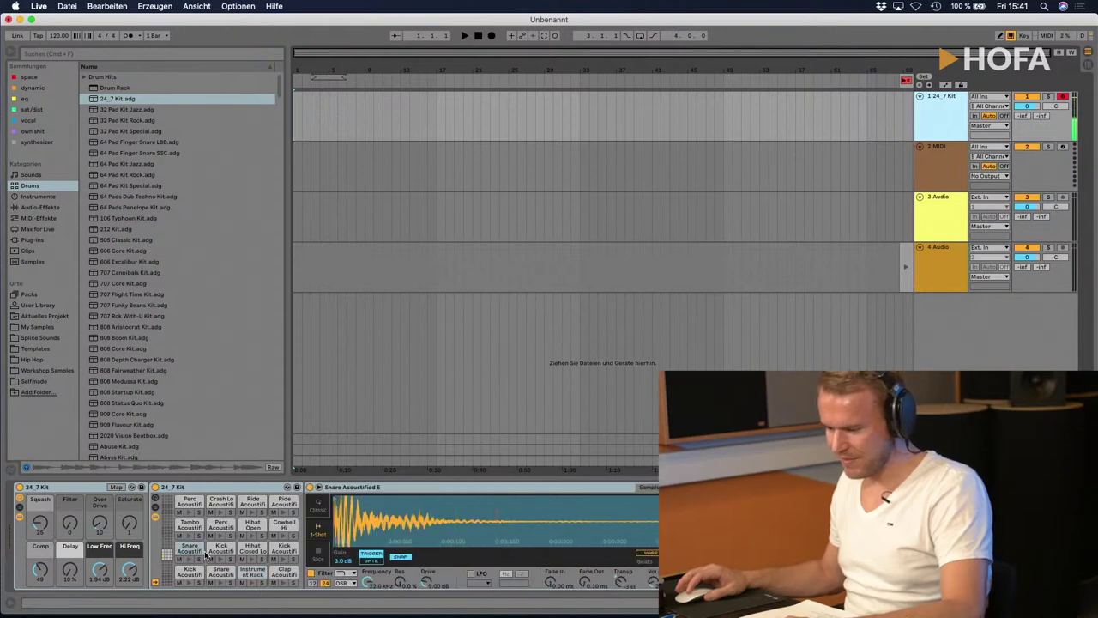
pyautogui.press('f')
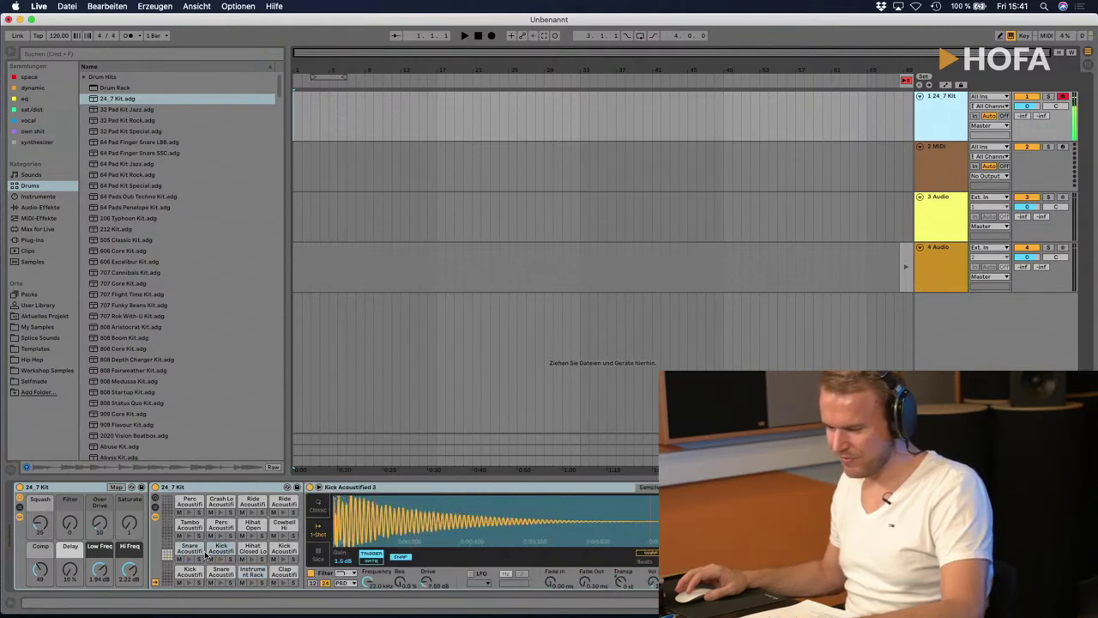
pyautogui.press('g')
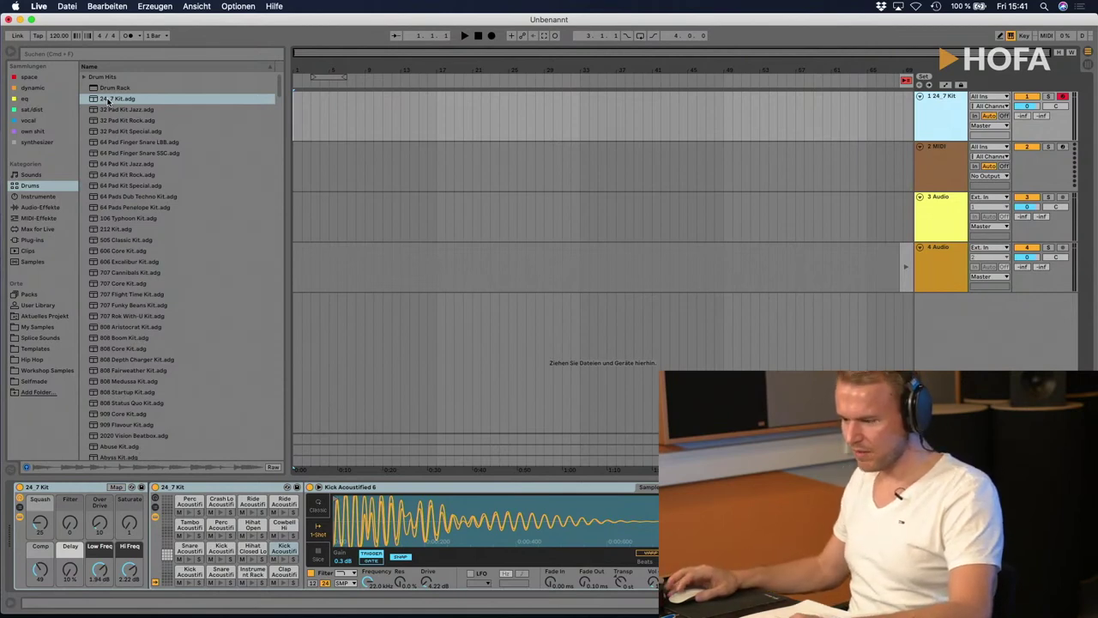
# Step: Create an empty four-bar MIDI clip from bar 17 to bar 21 on the 24_7 Kit track
pyautogui.click(436, 118)
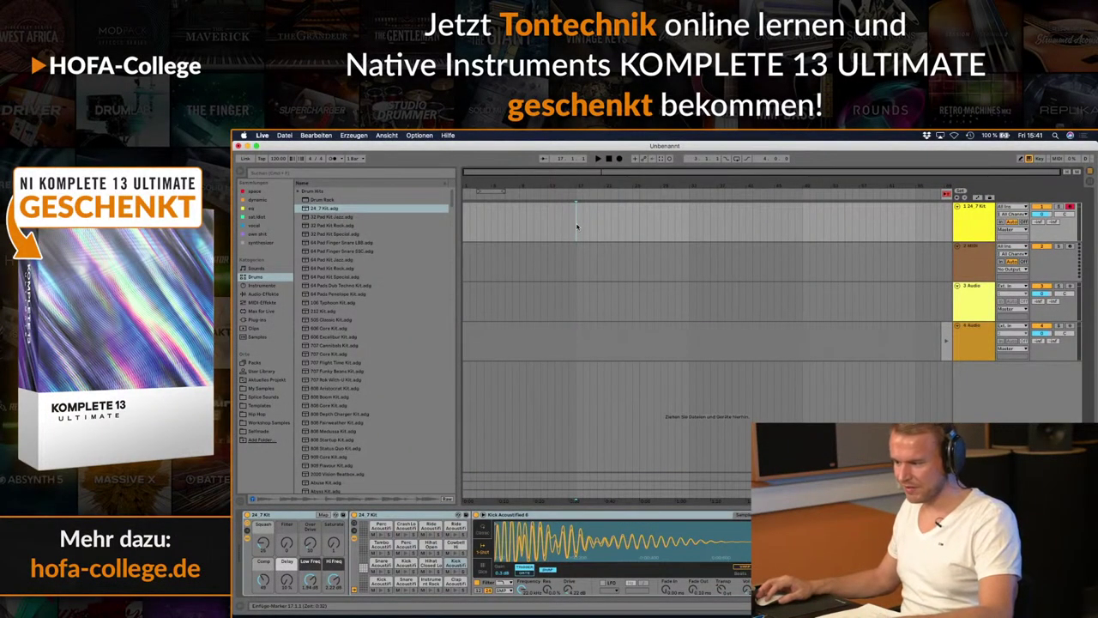
pyautogui.moveTo(578, 227); pyautogui.dragTo(601, 226)
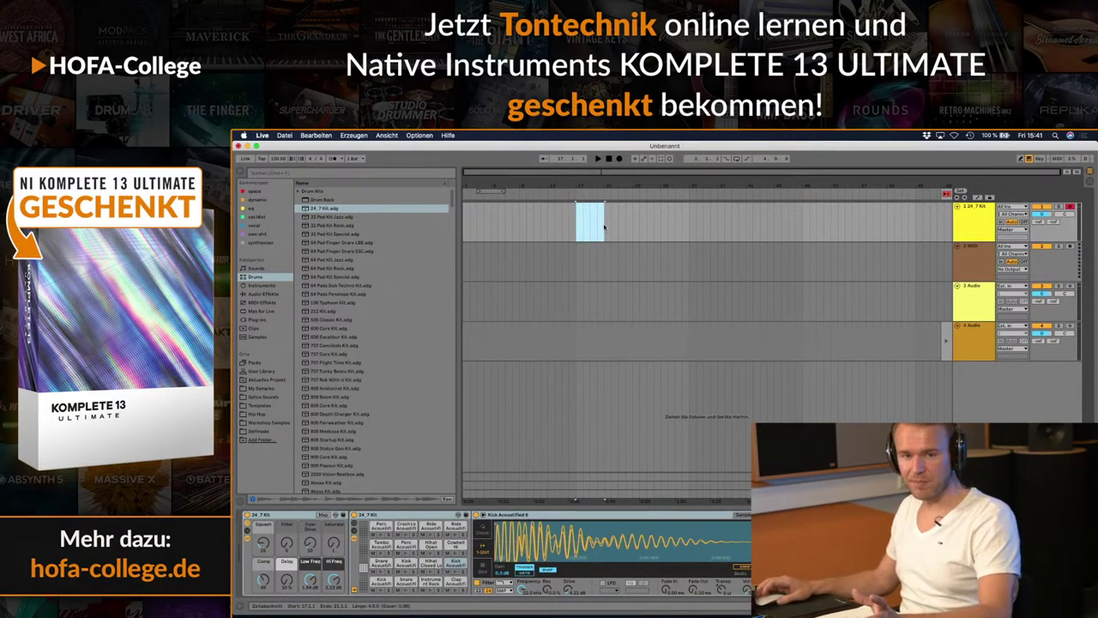
pyautogui.rightClick(595, 221)
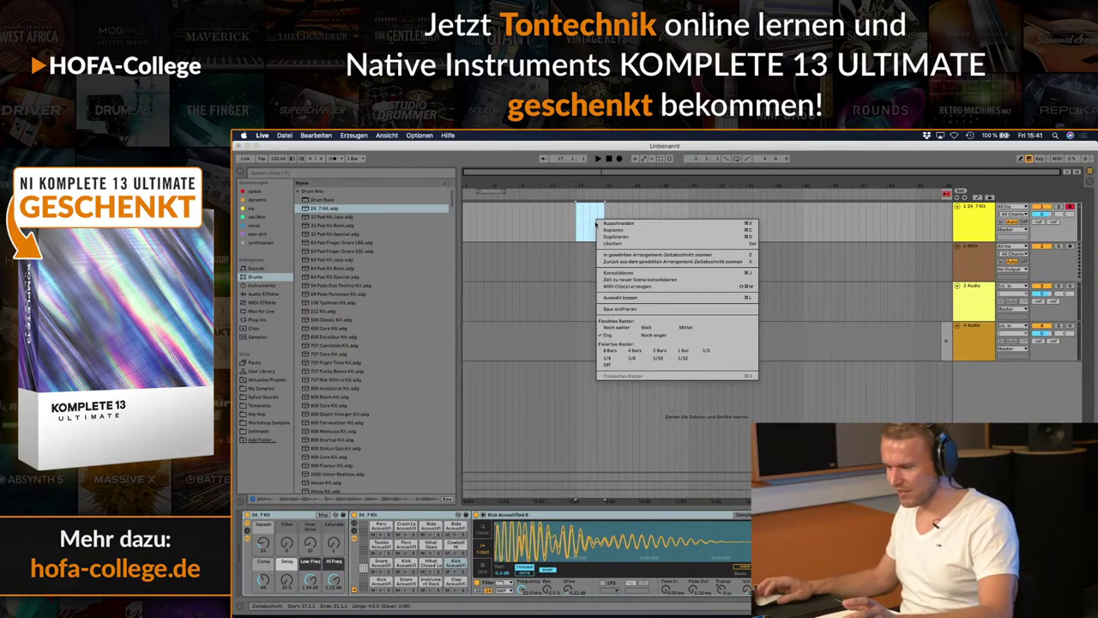
pyautogui.click(616, 286)
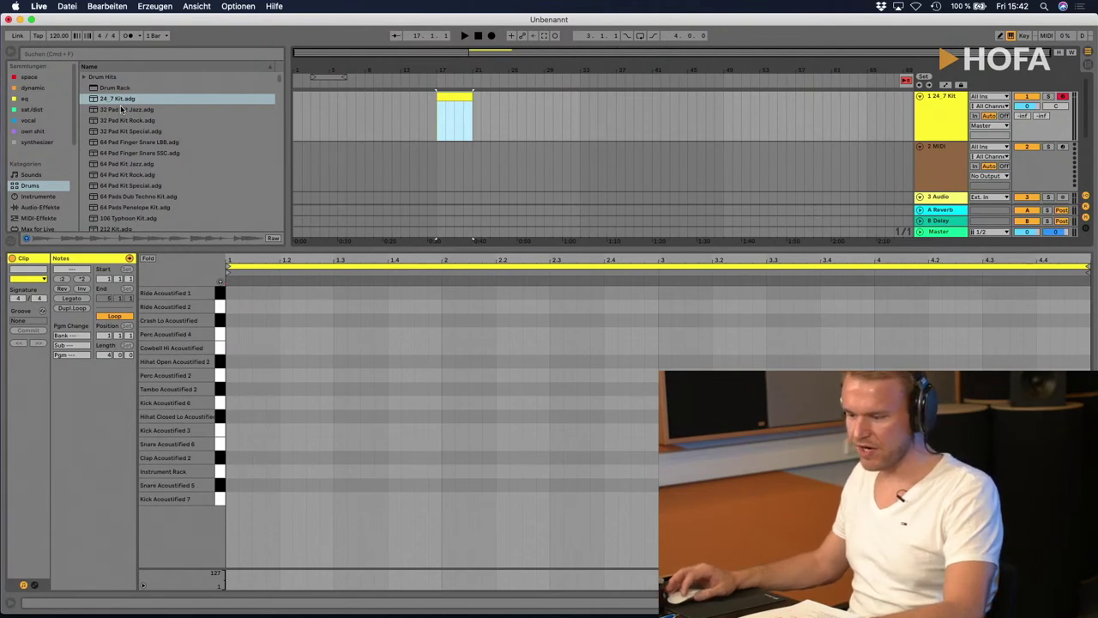
# Step: Set the song tempo to 140 BPM
pyautogui.click(58, 35)
pyautogui.write('140')
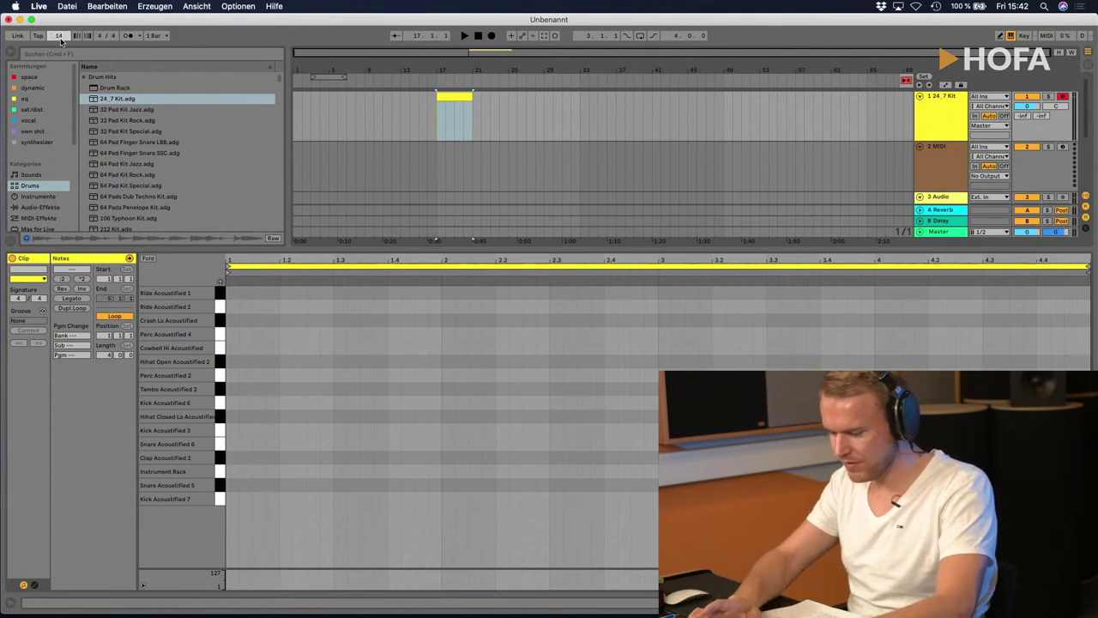
pyautogui.press('Return')
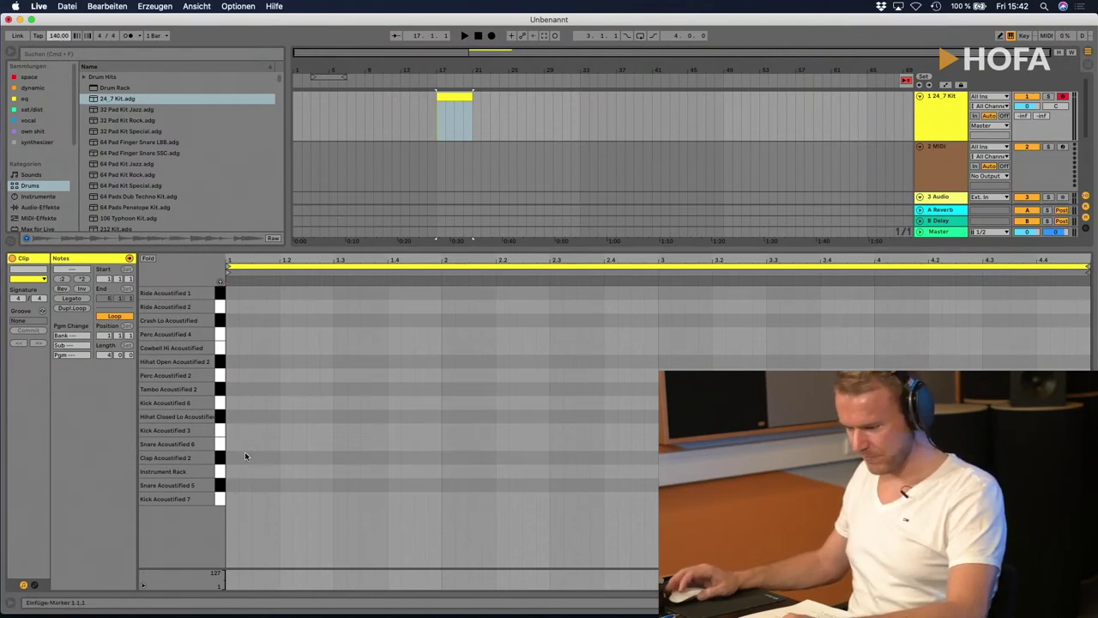
# Step: Place a Kick Acoustified 7 note on beat 1 and a Snare Acoustified 5 note on 1.3, both an eighth long, and play them back
pyautogui.doubleClick(230, 502)
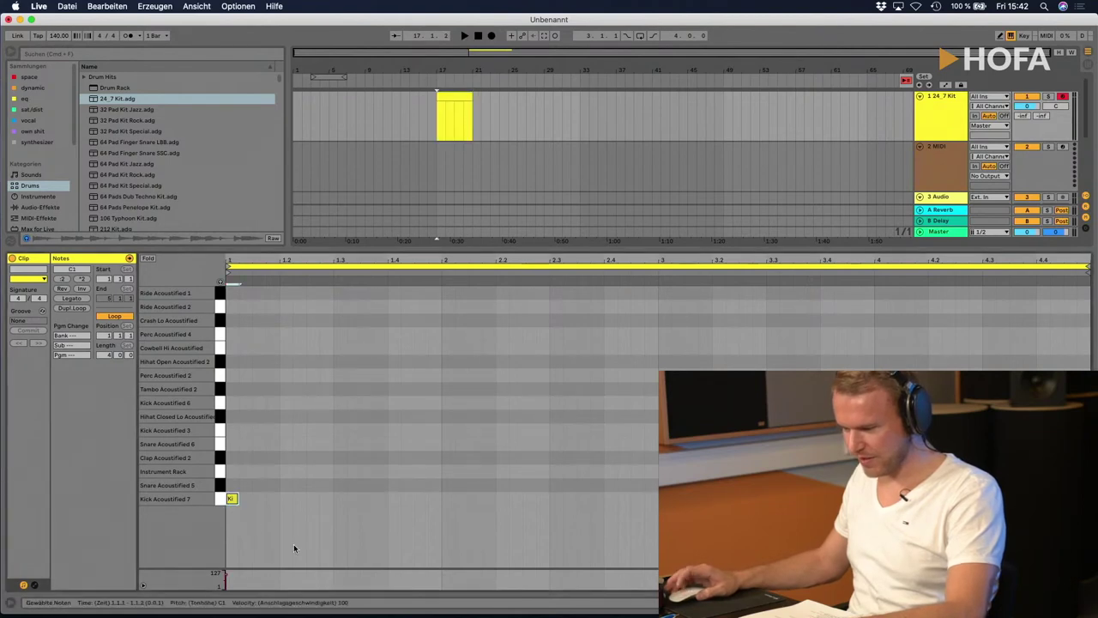
pyautogui.doubleClick(285, 486)
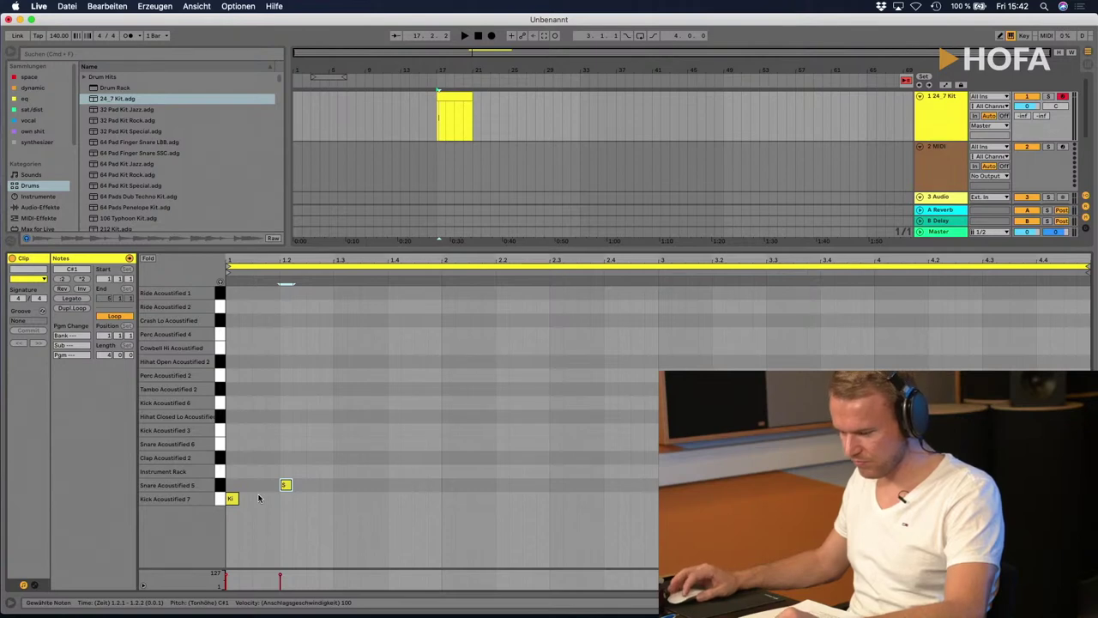
pyautogui.moveTo(234, 503); pyautogui.dragTo(304, 486)
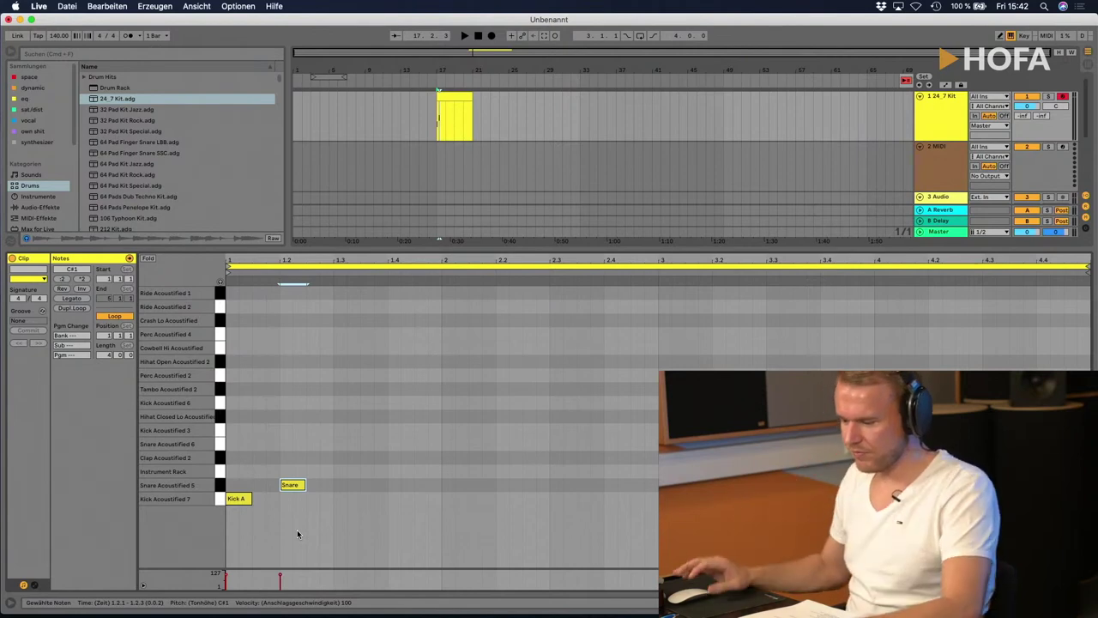
pyautogui.moveTo(292, 486); pyautogui.dragTo(340, 482)
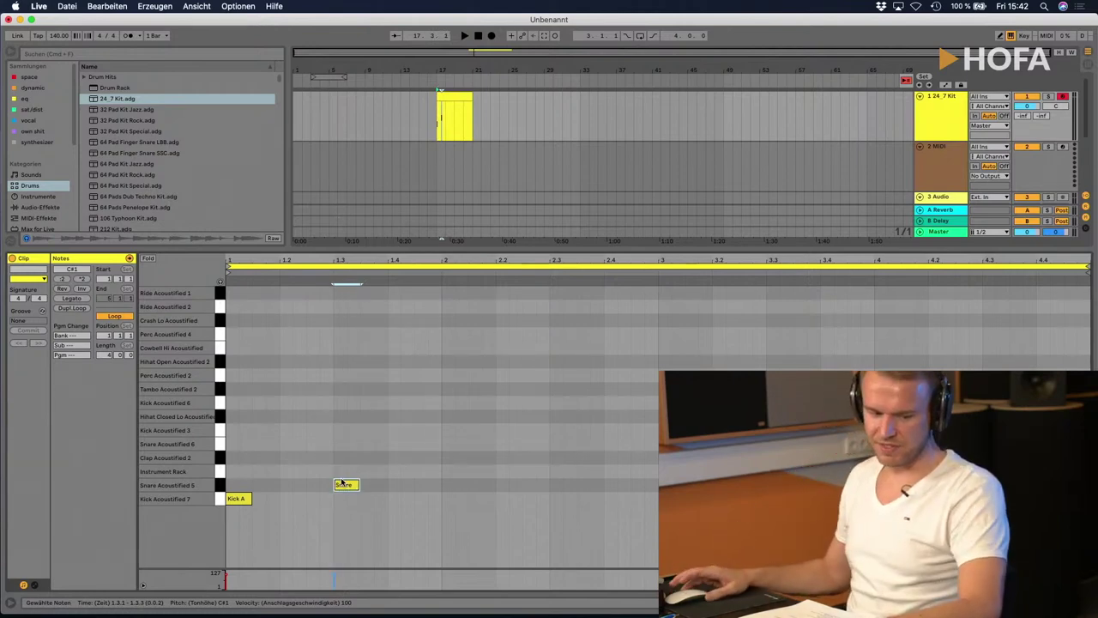
pyautogui.press('space')
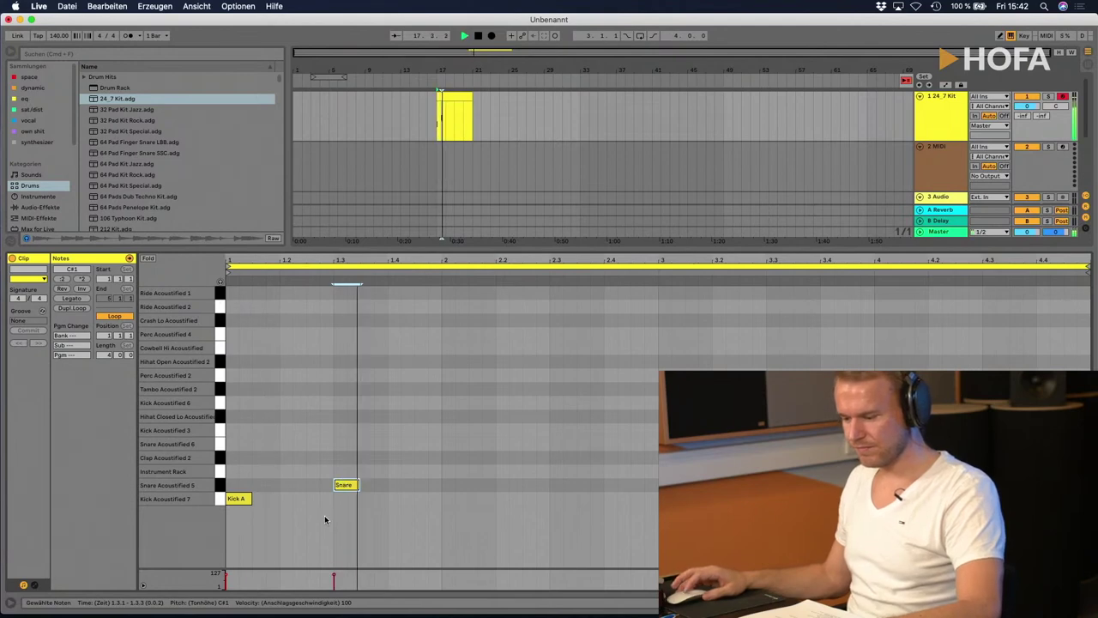
pyautogui.press('space')
# Step: Add kick notes on beat 2.1 and 2.2.3 and a snare note on 2.3, and play the pattern
pyautogui.click(445, 504)
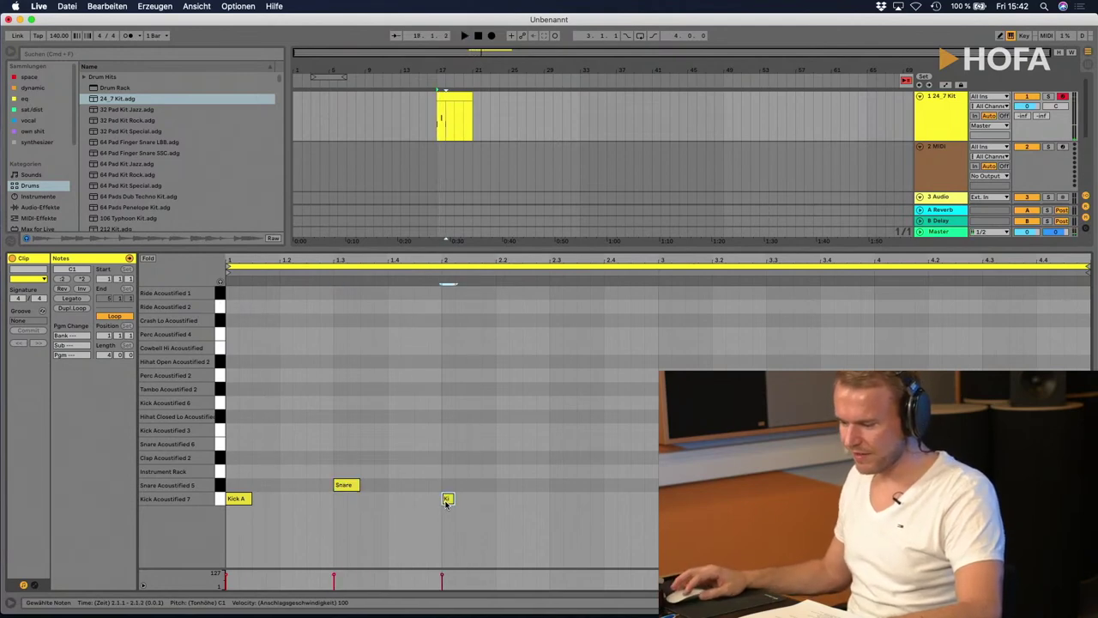
pyautogui.doubleClick(445, 501)
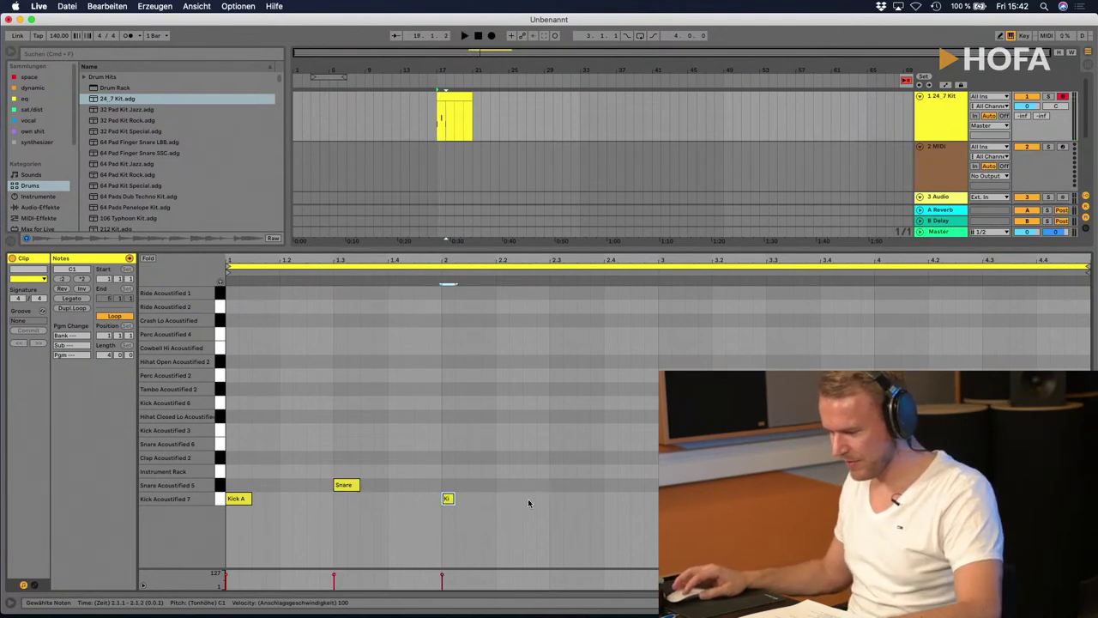
pyautogui.doubleClick(529, 499)
pyautogui.doubleClick(556, 485)
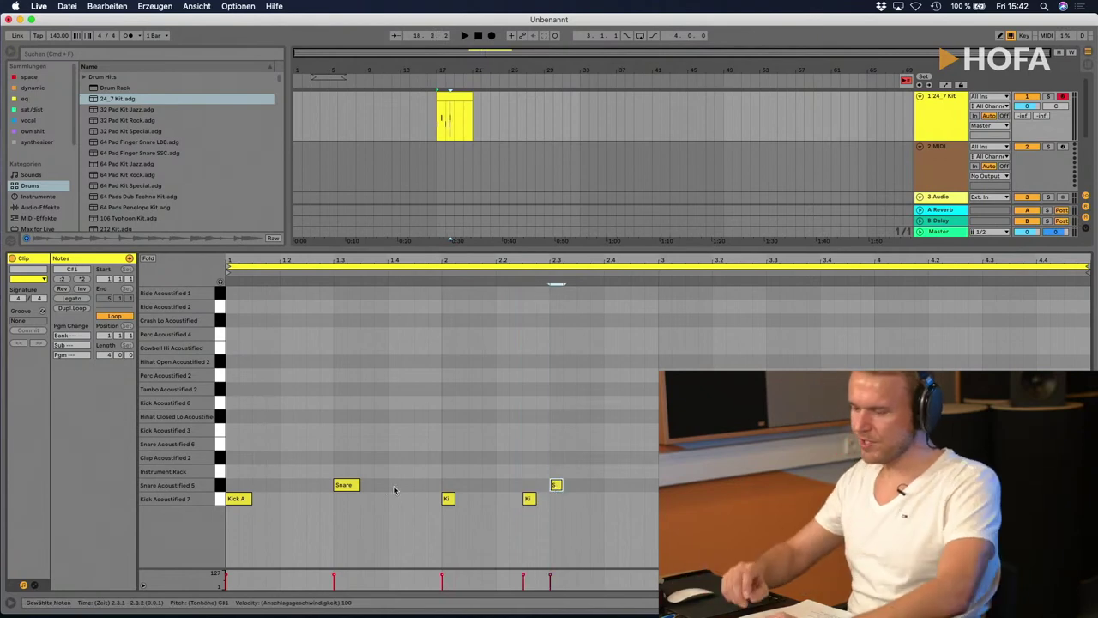
pyautogui.press('space')
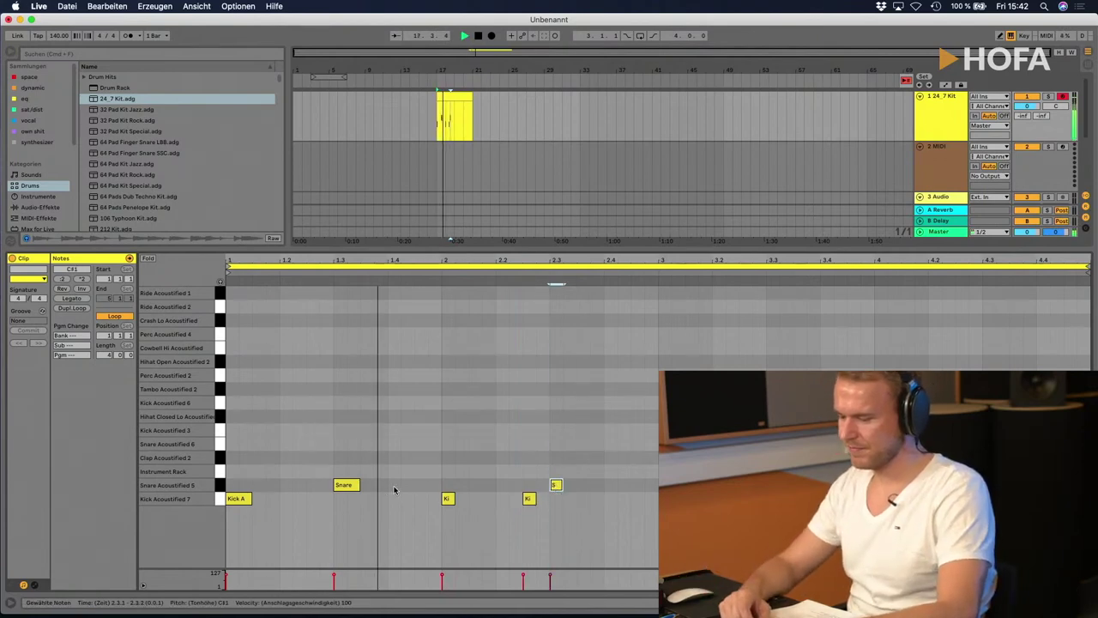
pyautogui.press('space')
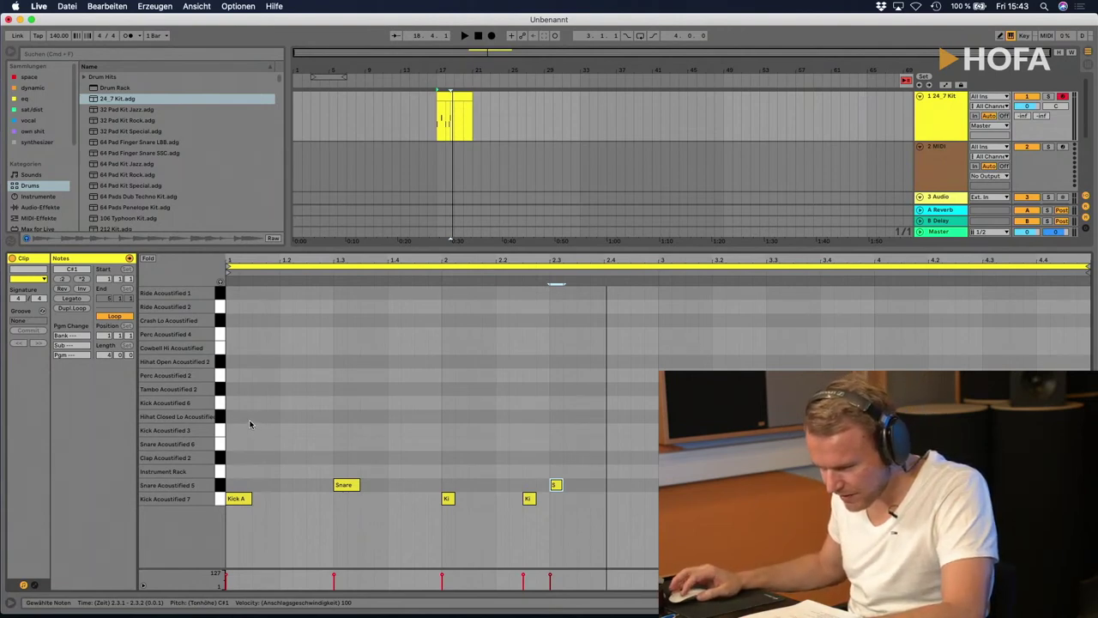
# Step: Add five closed hi-hat notes in eighth-note spacing from beat 1 to 1.3 and play the pattern
pyautogui.doubleClick(245, 417)
pyautogui.doubleClick(270, 417)
pyautogui.doubleClick(298, 417)
pyautogui.doubleClick(325, 417)
pyautogui.doubleClick(353, 421)
pyautogui.press('space')
pyautogui.press('space')
pyautogui.moveTo(234, 427); pyautogui.dragTo(402, 400)
pyautogui.moveTo(248, 419); pyautogui.dragTo(236, 420)
pyautogui.press('space')
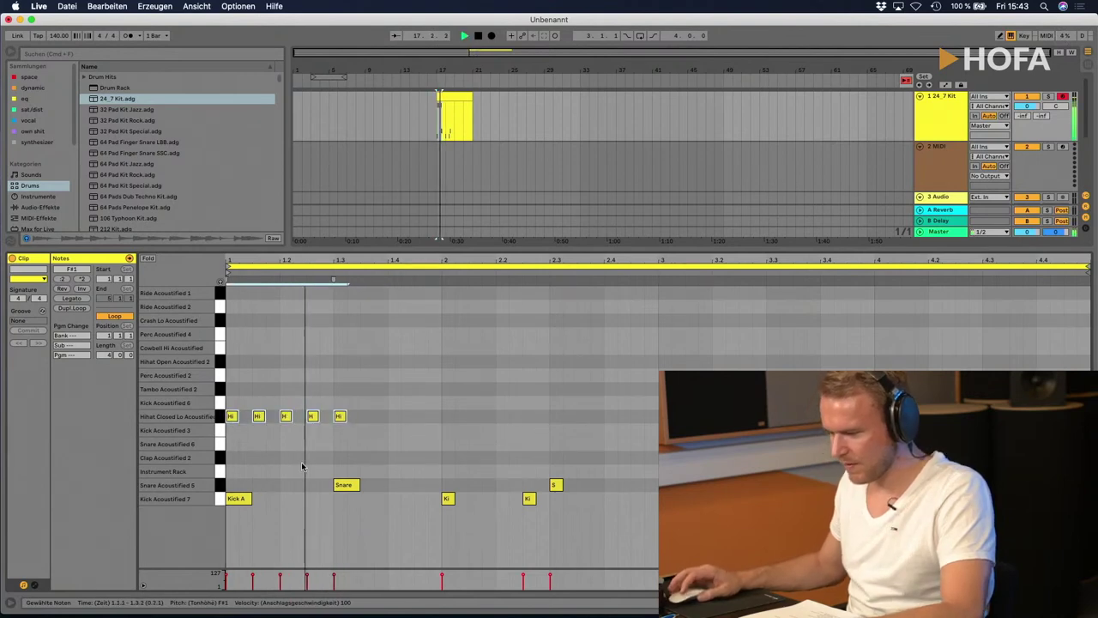
pyautogui.press('space')
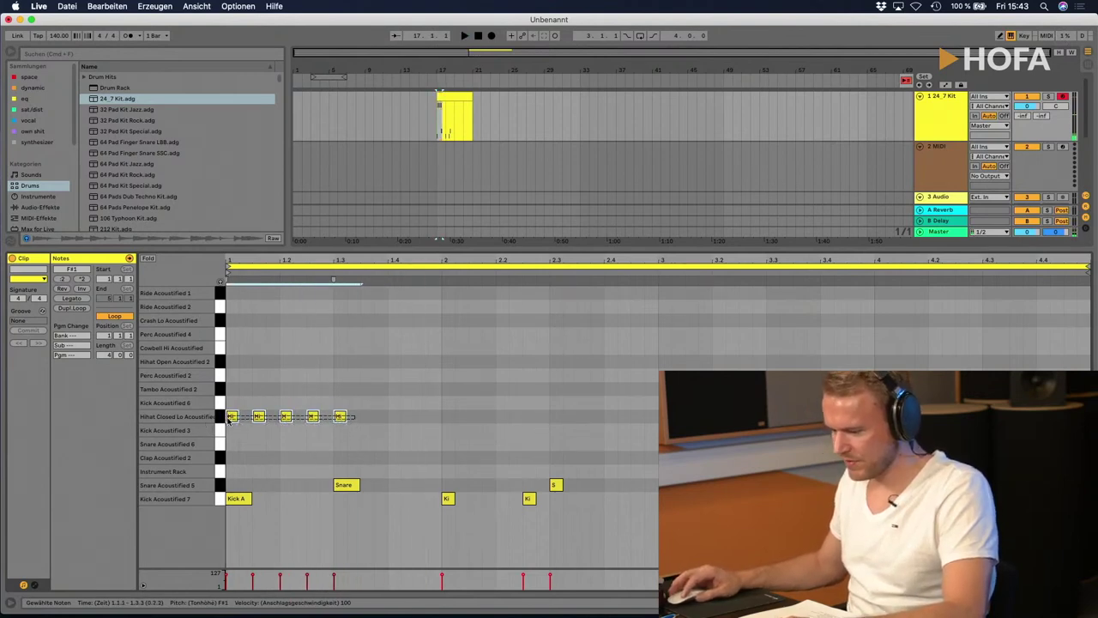
# Step: Duplicate the closed hi-hat notes to fill two bars, delete the copies from bar 3 onwards, and play the beat
pyautogui.press('super+d')
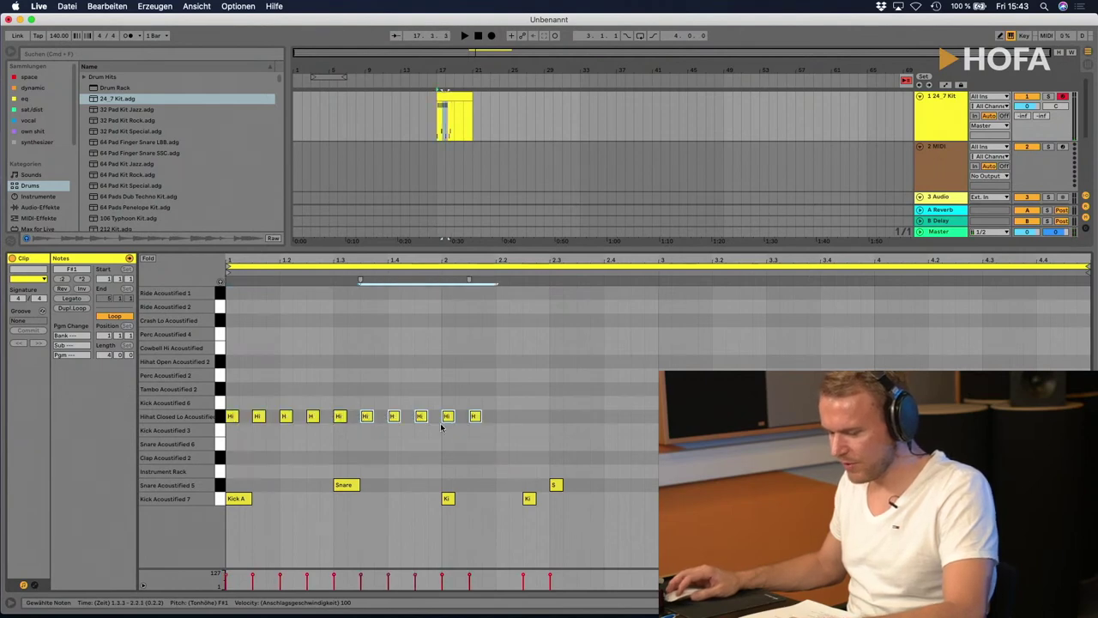
pyautogui.press('super+d')
pyautogui.moveTo(622, 422); pyautogui.dragTo(615, 417)
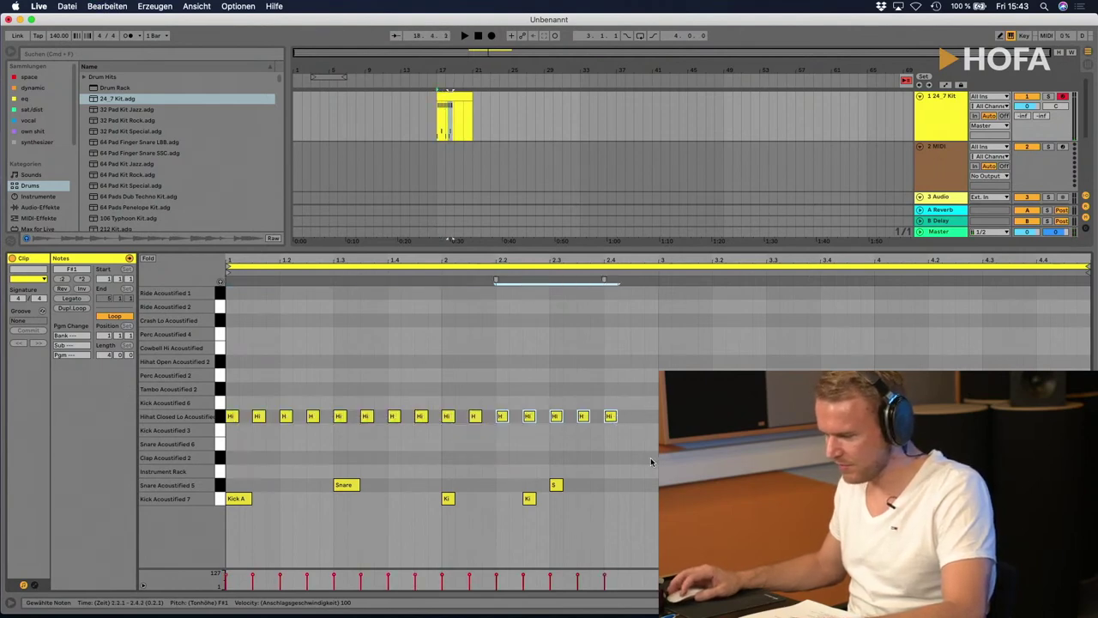
pyautogui.press('super+d')
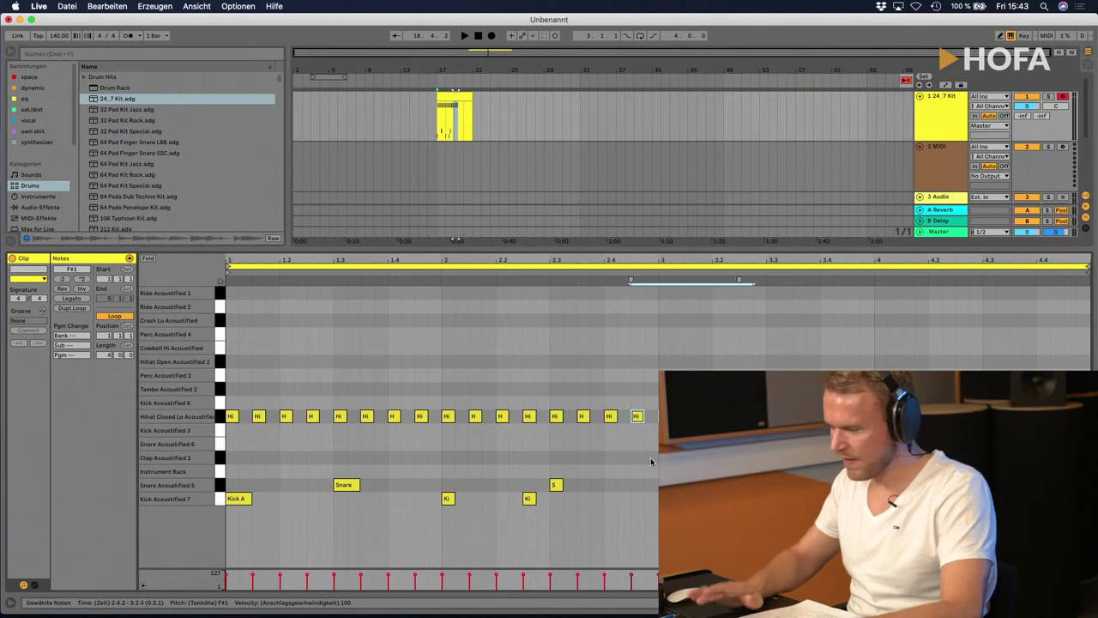
pyautogui.click(616, 359)
pyautogui.click(793, 429)
pyautogui.moveTo(794, 436); pyautogui.dragTo(658, 399)
pyautogui.press('Delete')
pyautogui.press('space')
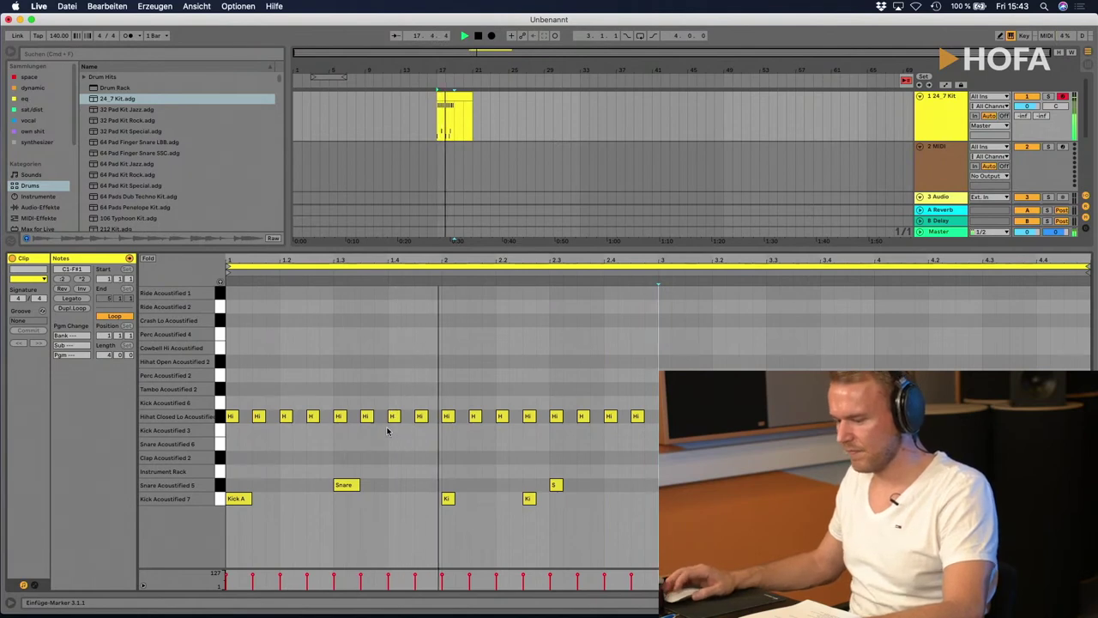
pyautogui.press('space')
# Step: Shorten the drum clip in the arrangement to two bars, ending at bar 19
pyautogui.click(458, 199)
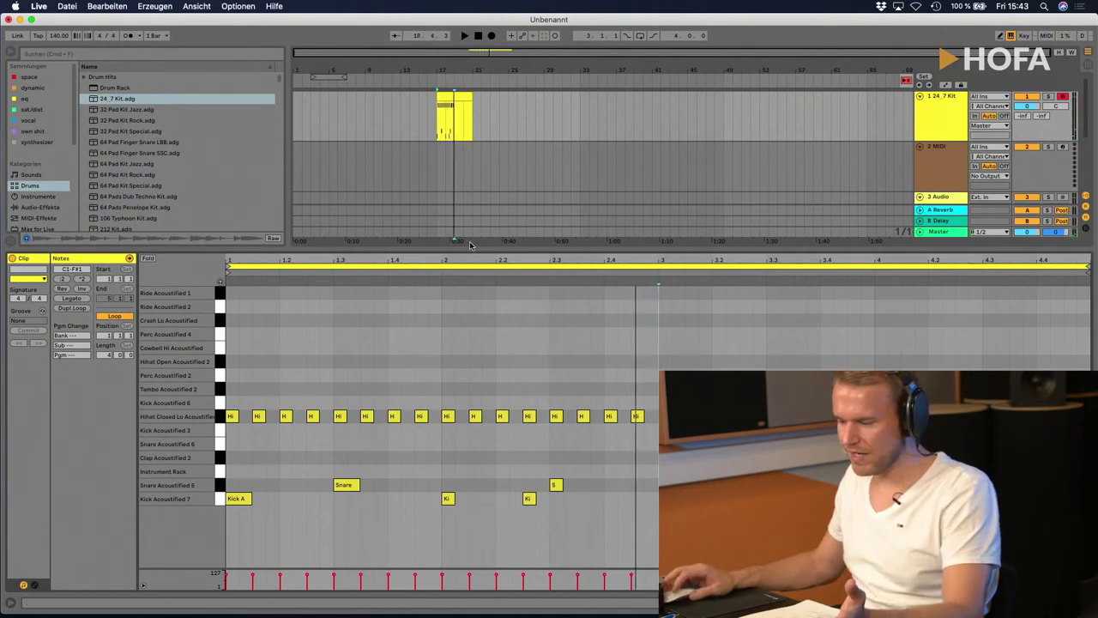
pyautogui.moveTo(475, 115); pyautogui.dragTo(482, 116)
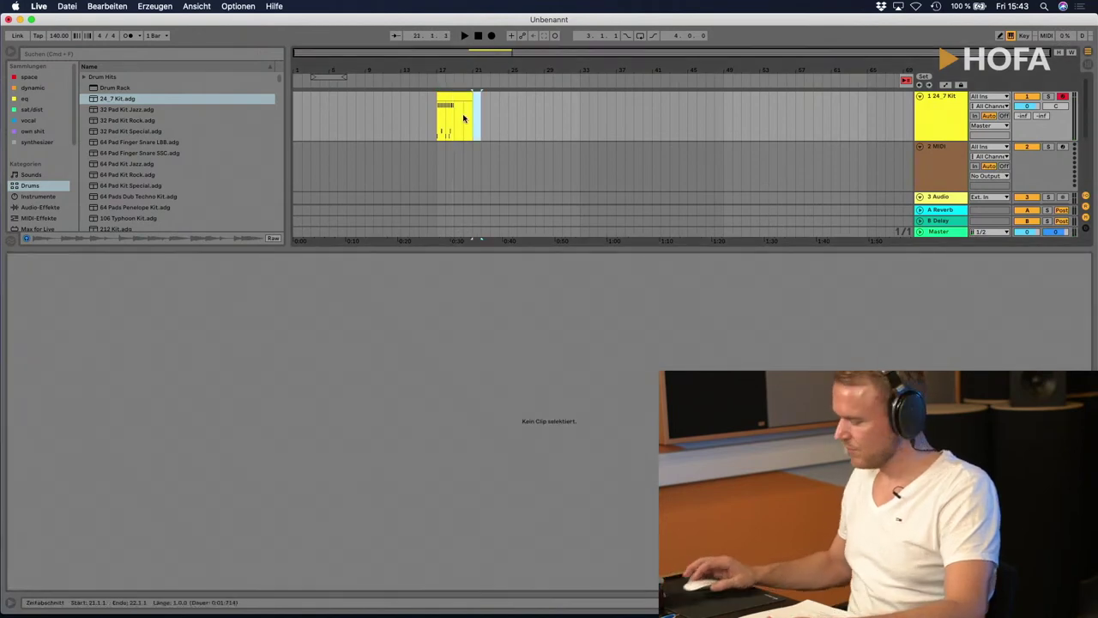
pyautogui.click(464, 97)
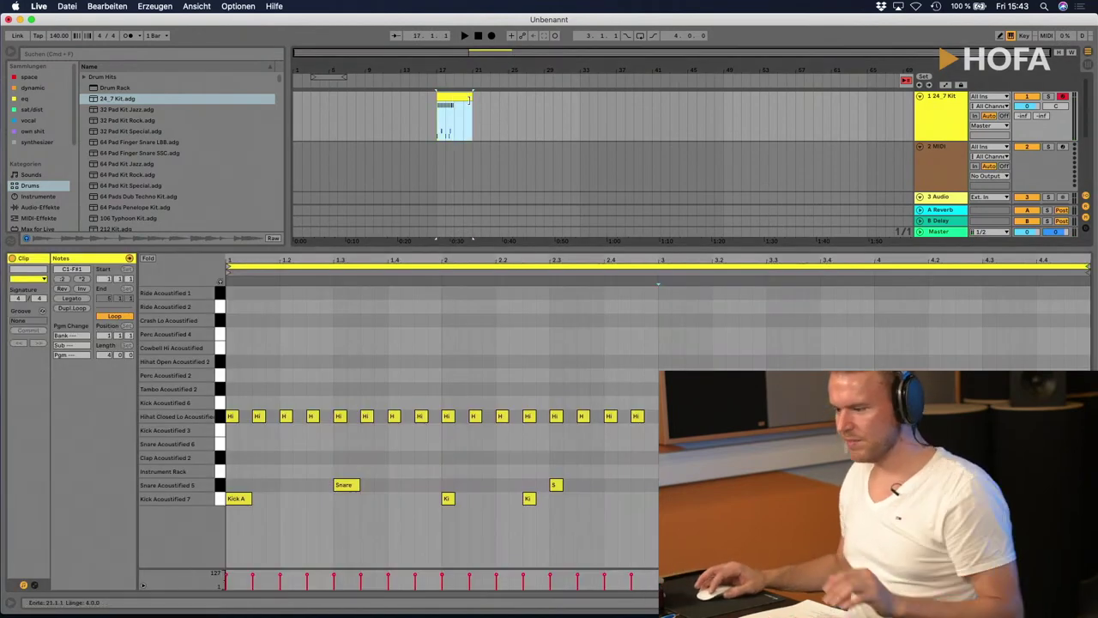
pyautogui.moveTo(471, 98); pyautogui.dragTo(456, 97)
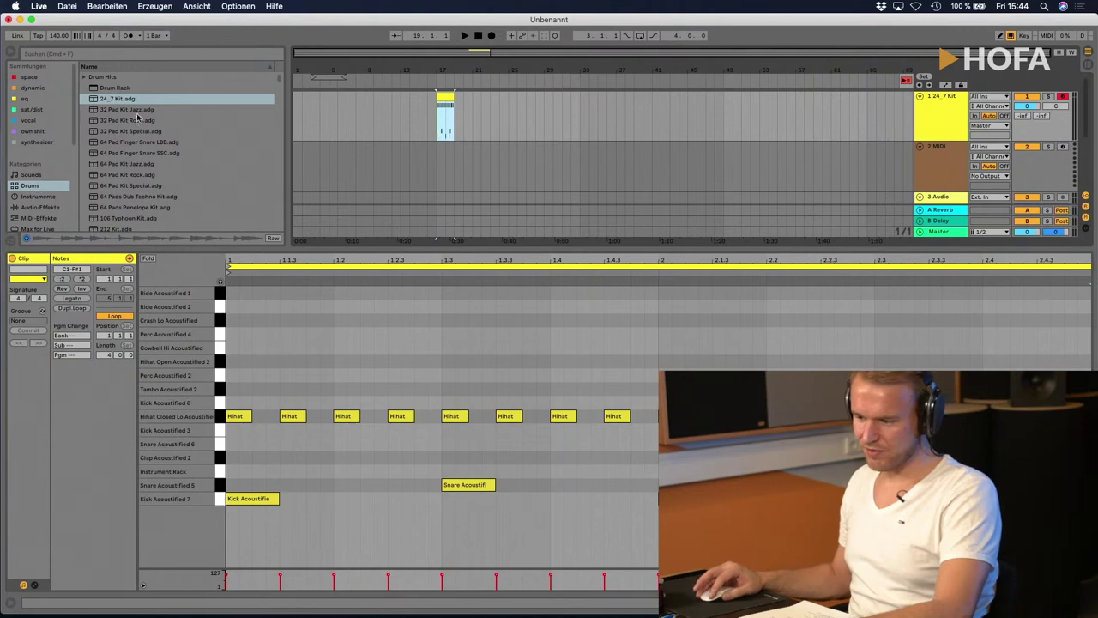
# Step: Look through the drum kits in the browser and play the two-bar drum clip
pyautogui.scroll(-10, 134, 186)
pyautogui.scroll(10, 134, 182)
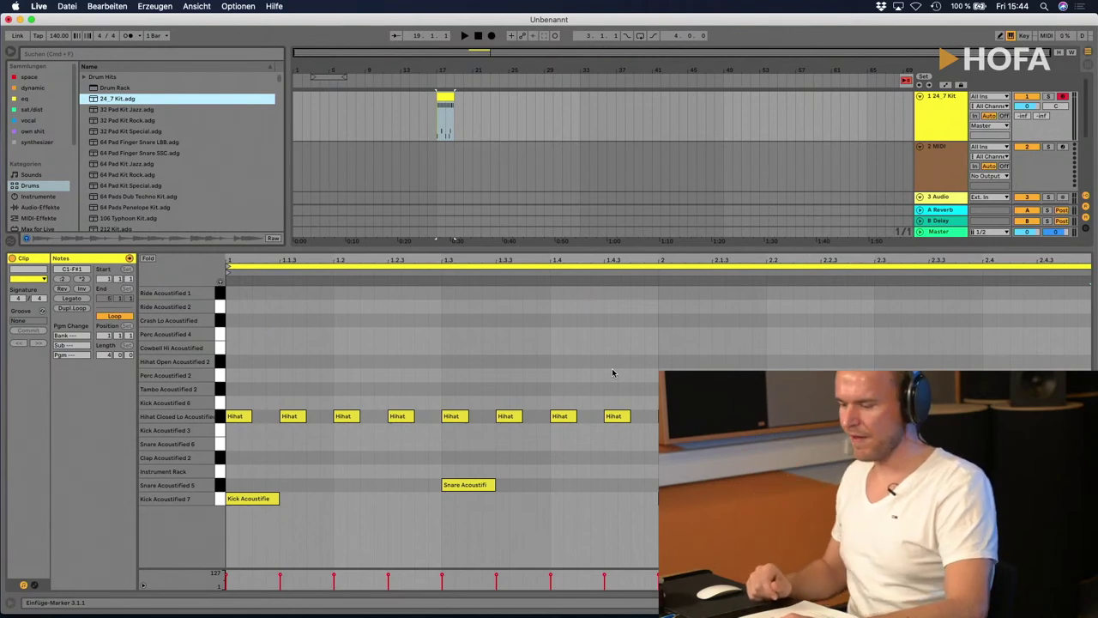
pyautogui.press('space')
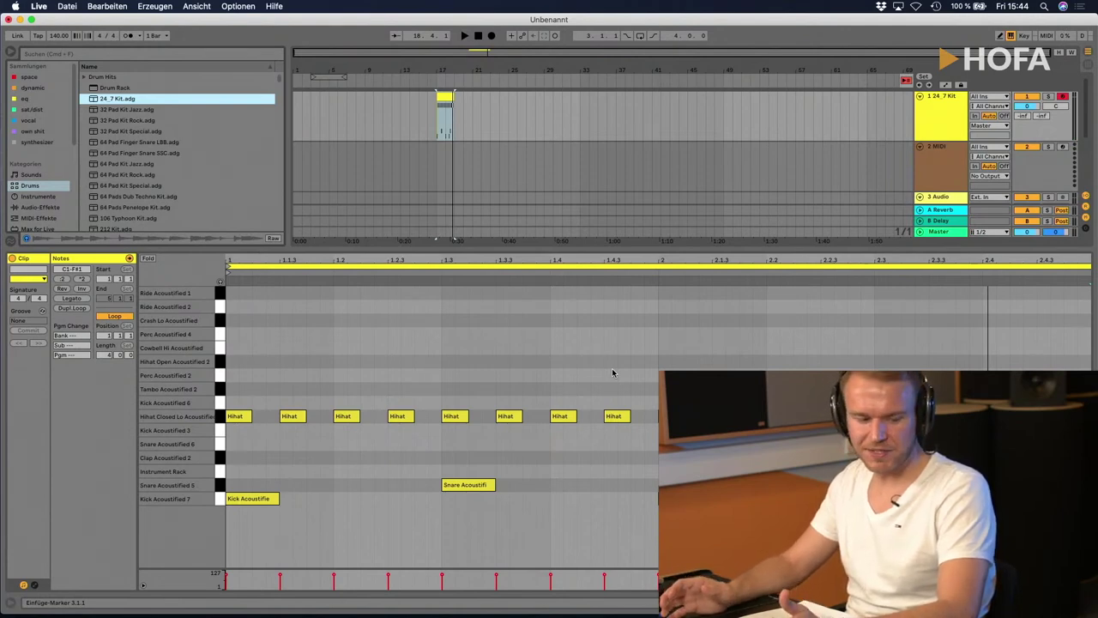
# Step: Delete the 24_7 Kit track and insert a new audio track below the MIDI track
pyautogui.doubleClick(532, 250)
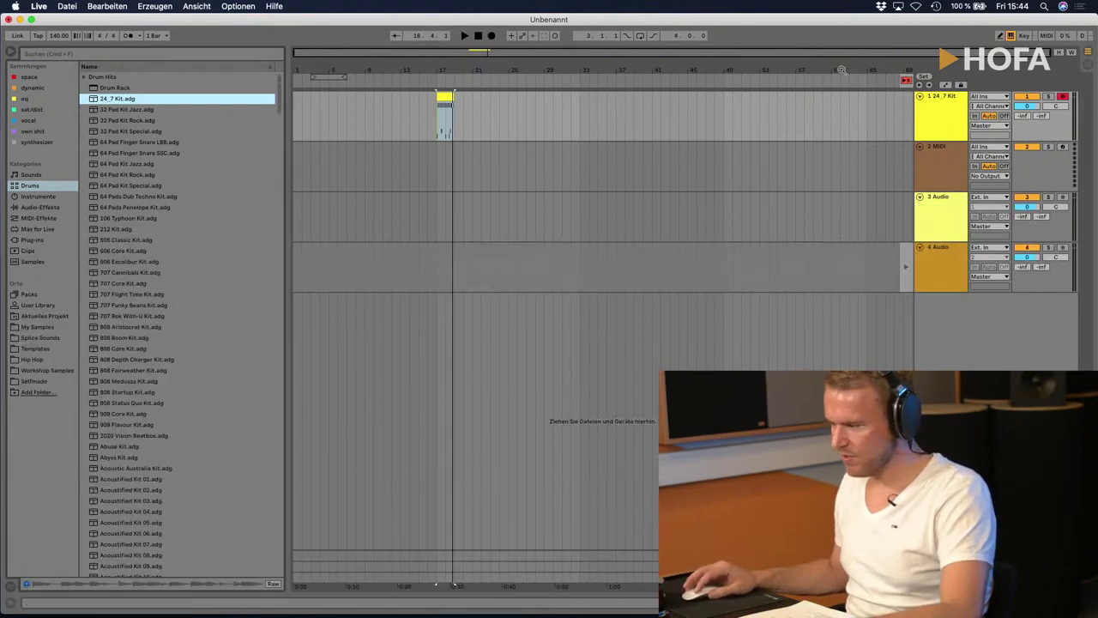
pyautogui.click(943, 123)
pyautogui.press('Delete')
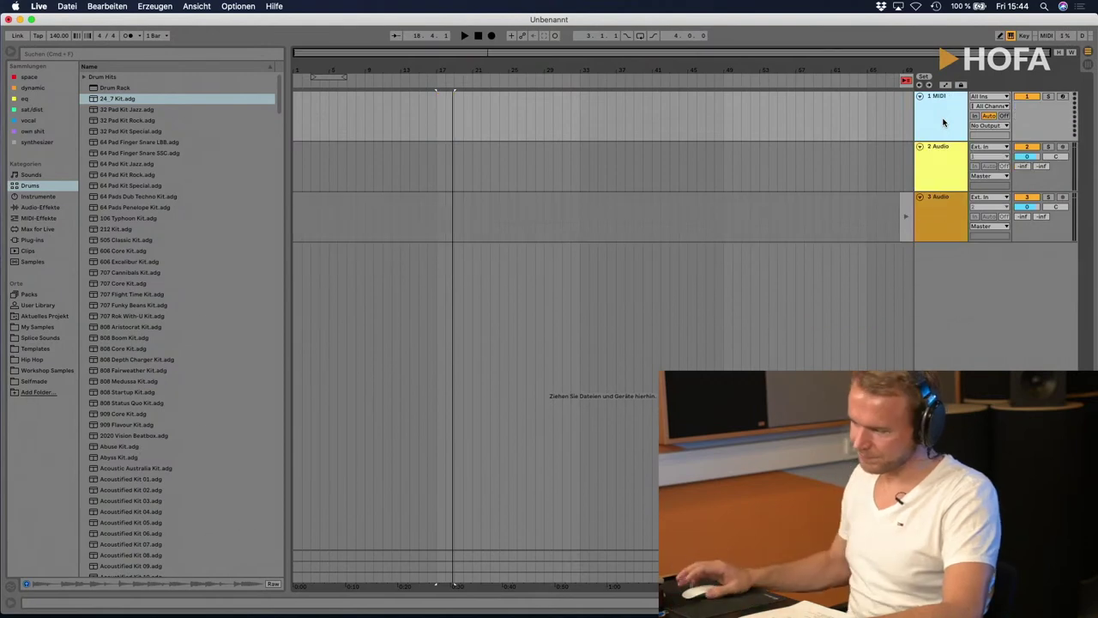
pyautogui.press('super+t')
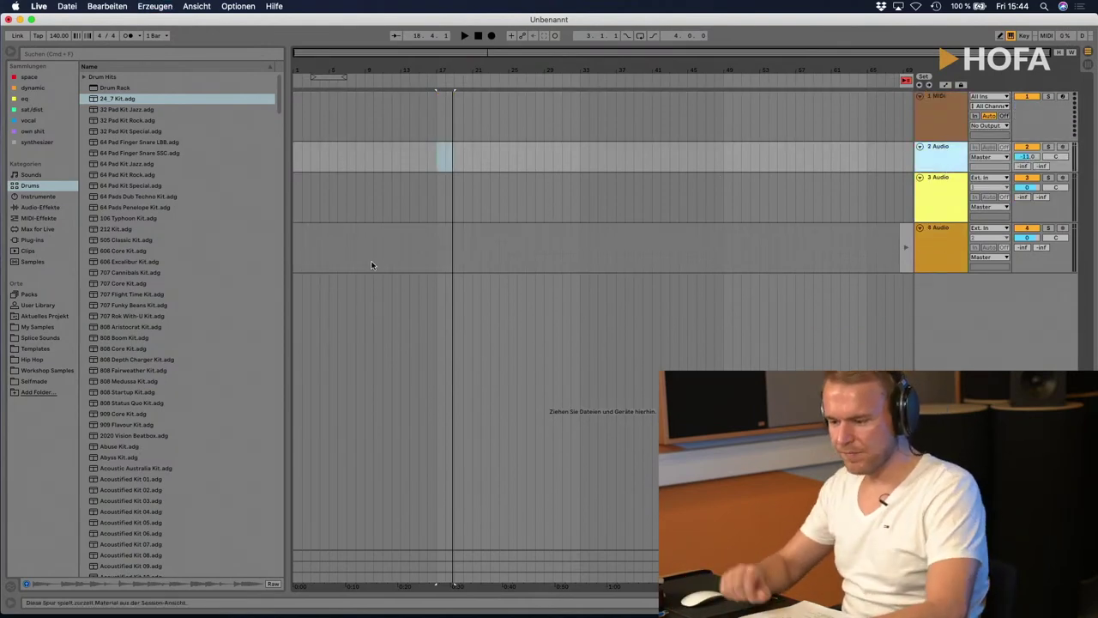
# Step: Show the Instruments category in the browser and expand the Bass presets of the Analog synthesizer
pyautogui.click(38, 197)
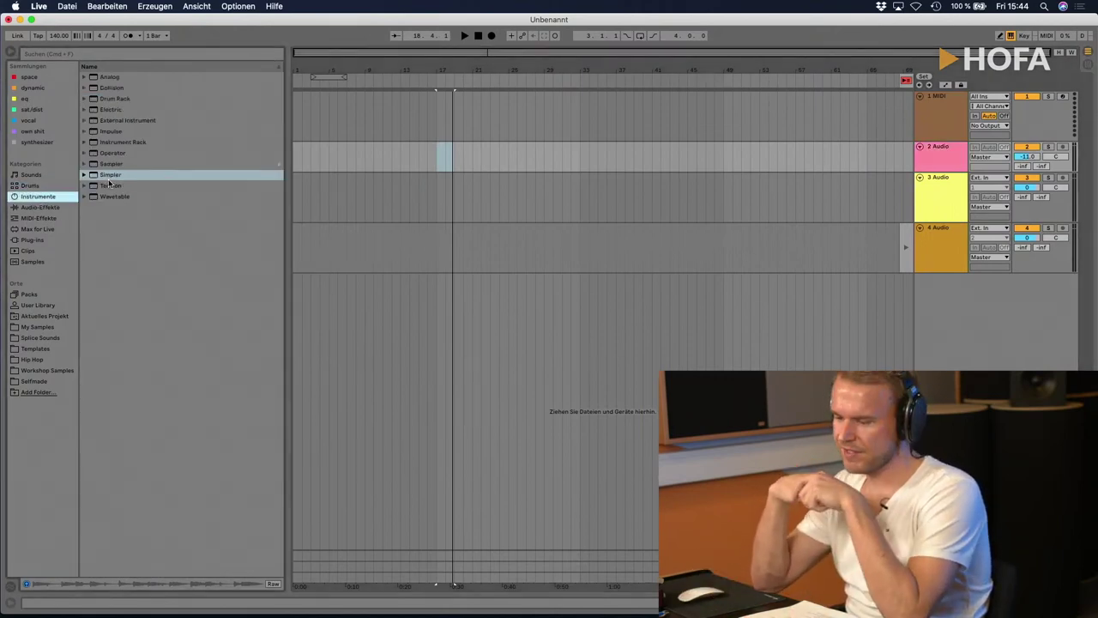
pyautogui.click(84, 78)
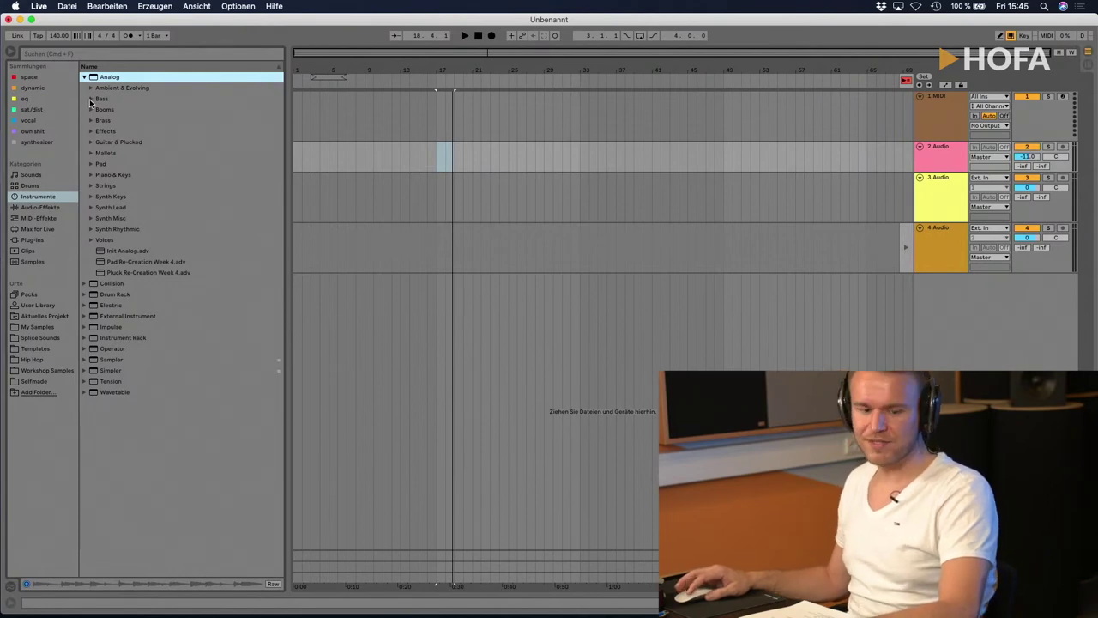
pyautogui.click(90, 100)
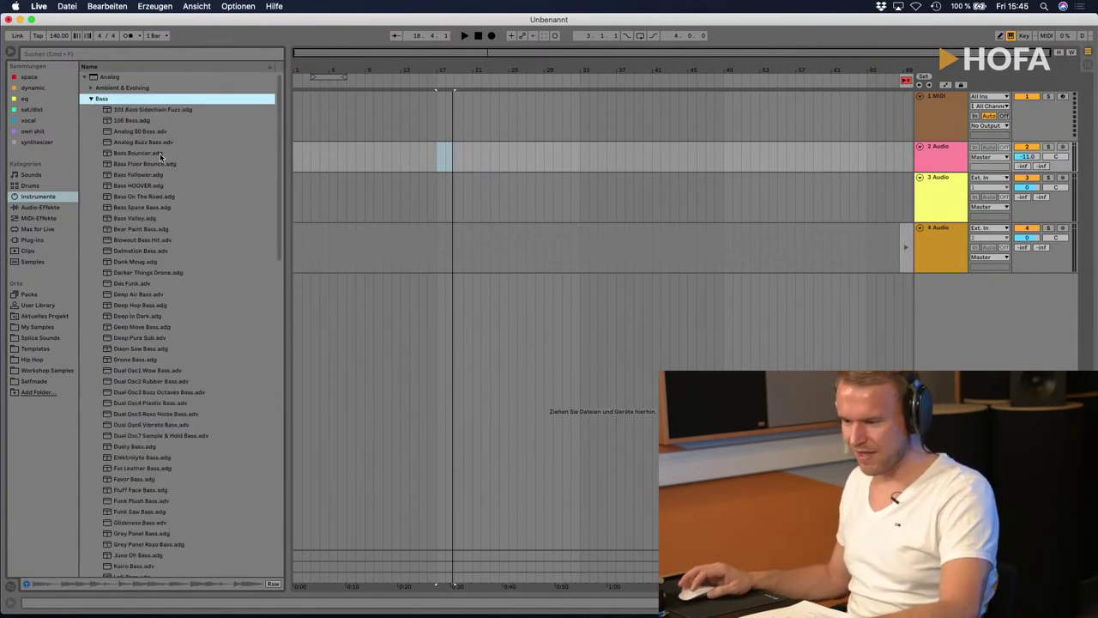
pyautogui.click(90, 99)
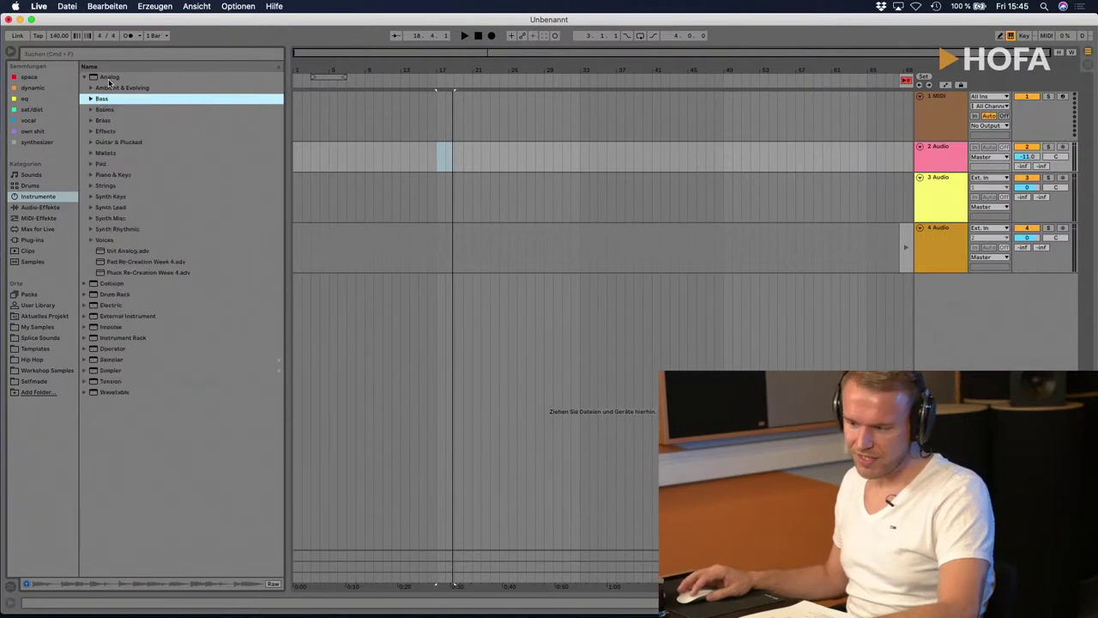
pyautogui.click(108, 78)
pyautogui.click(90, 99)
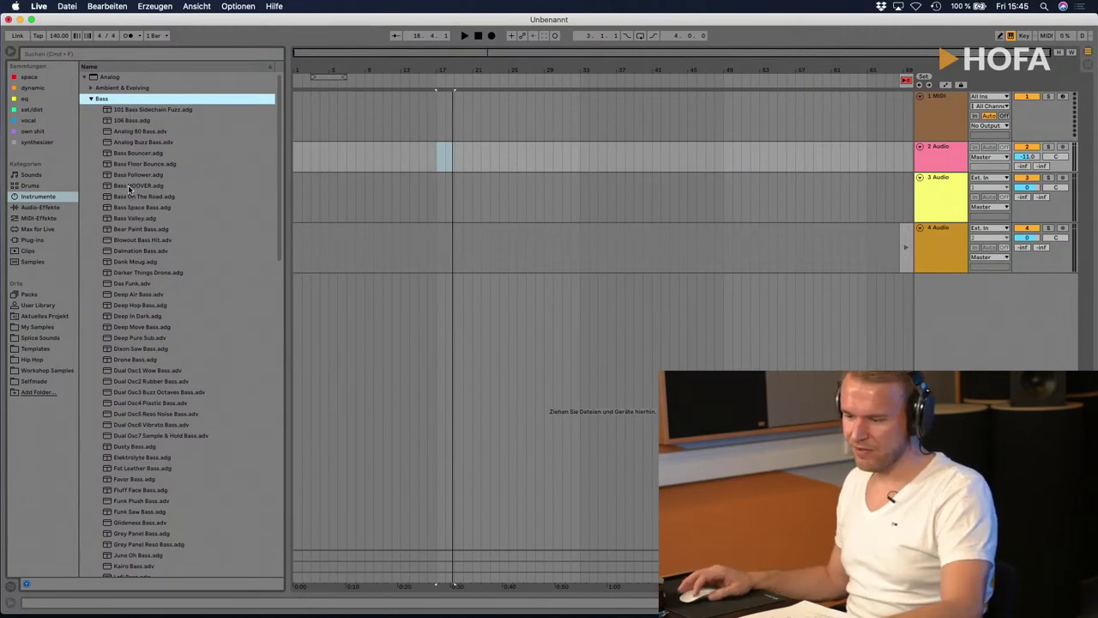
# Step: Audition several Analog bass presets, including Bass HOOVER, Funk Plush Bass and Mouse-Ka-Bass, and collapse the Bass folder
pyautogui.click(129, 186)
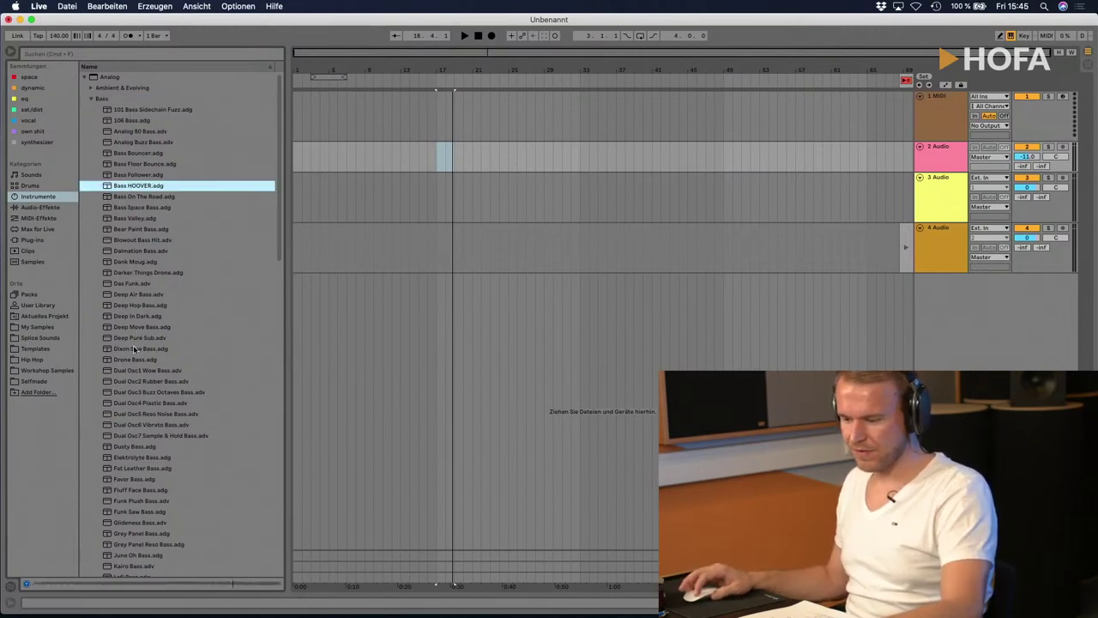
pyautogui.click(137, 348)
pyautogui.click(143, 503)
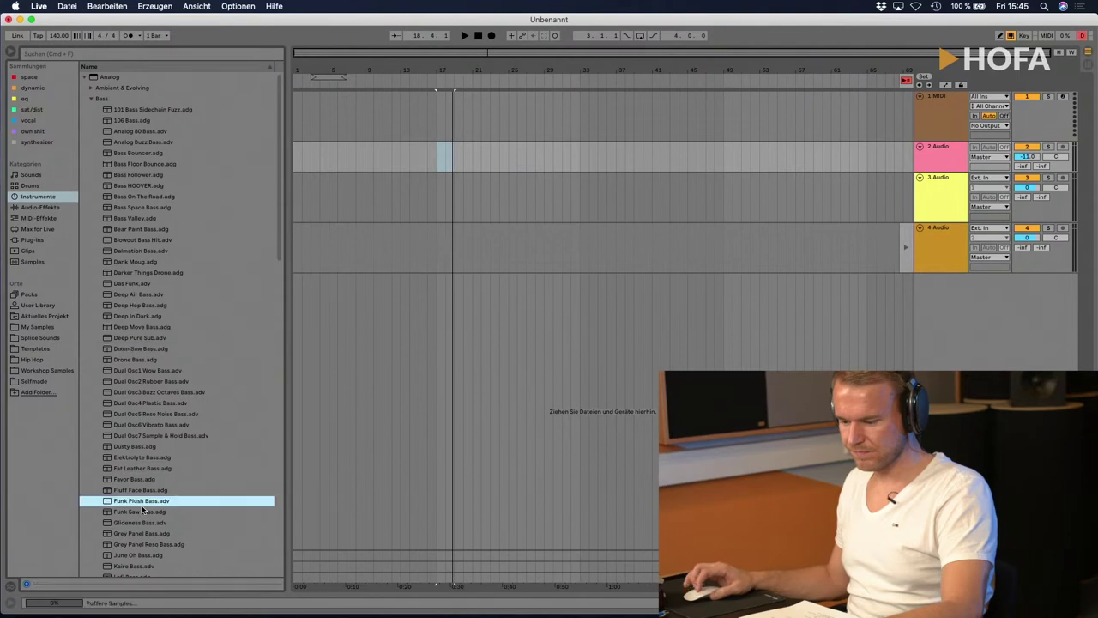
pyautogui.scroll(-5, 143, 506)
pyautogui.click(172, 463)
pyautogui.scroll(-4, 180, 461)
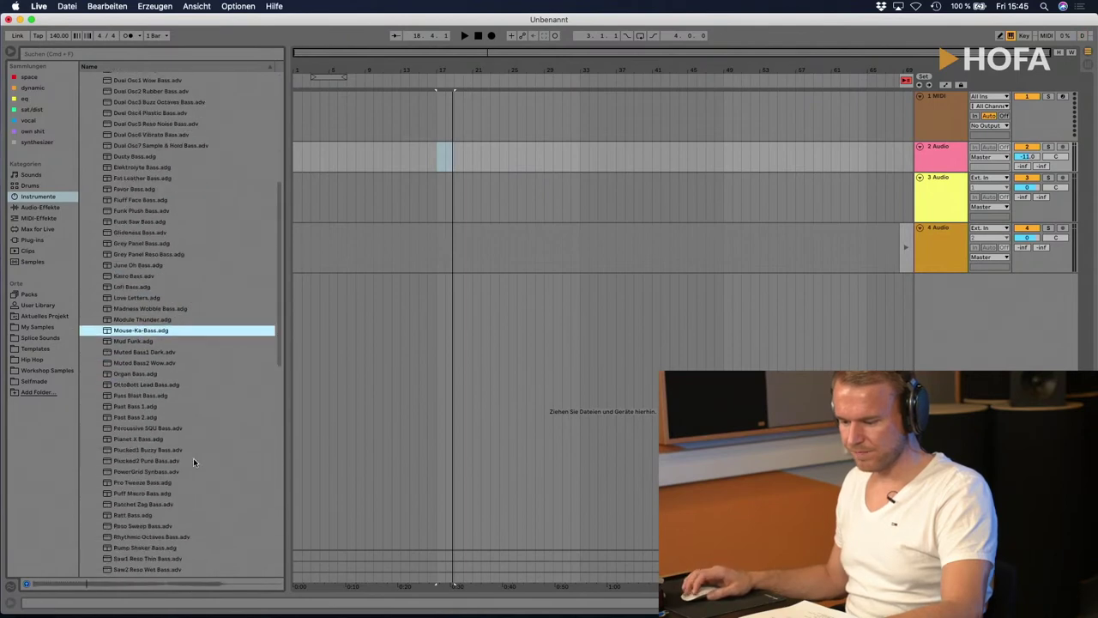
pyautogui.click(147, 483)
pyautogui.scroll(-5, 146, 485)
pyautogui.click(147, 484)
pyautogui.scroll(14, 147, 484)
pyautogui.click(91, 100)
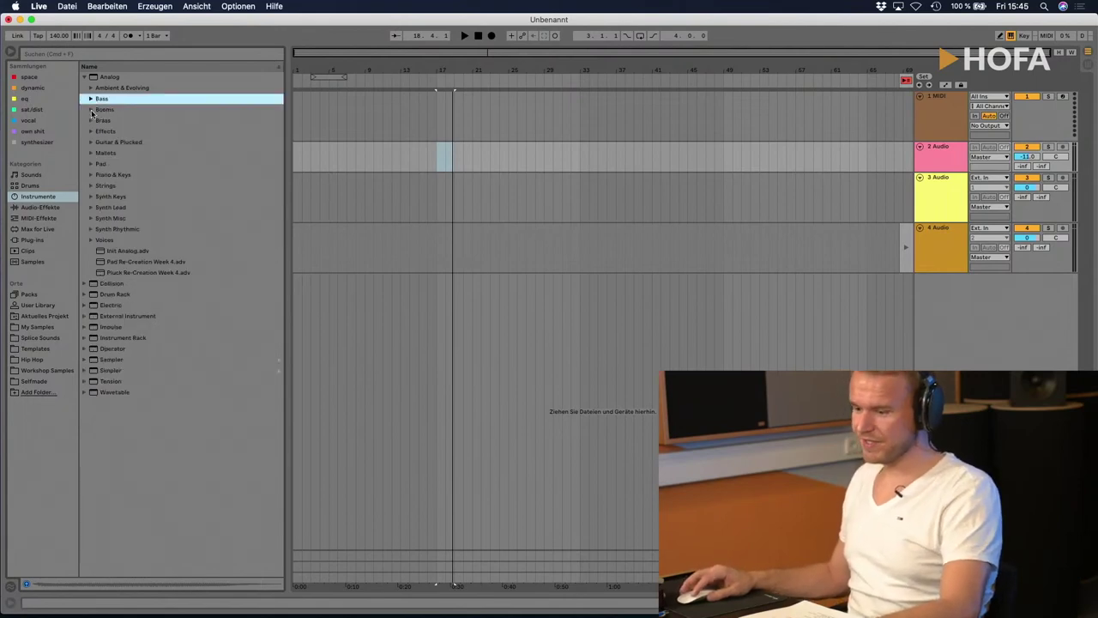
# Step: Audition the Analog strings presets It Happened One Night Strings, M Tron Strings and Off World Strings, and collapse the Analog folder
pyautogui.click(91, 110)
pyautogui.click(91, 110)
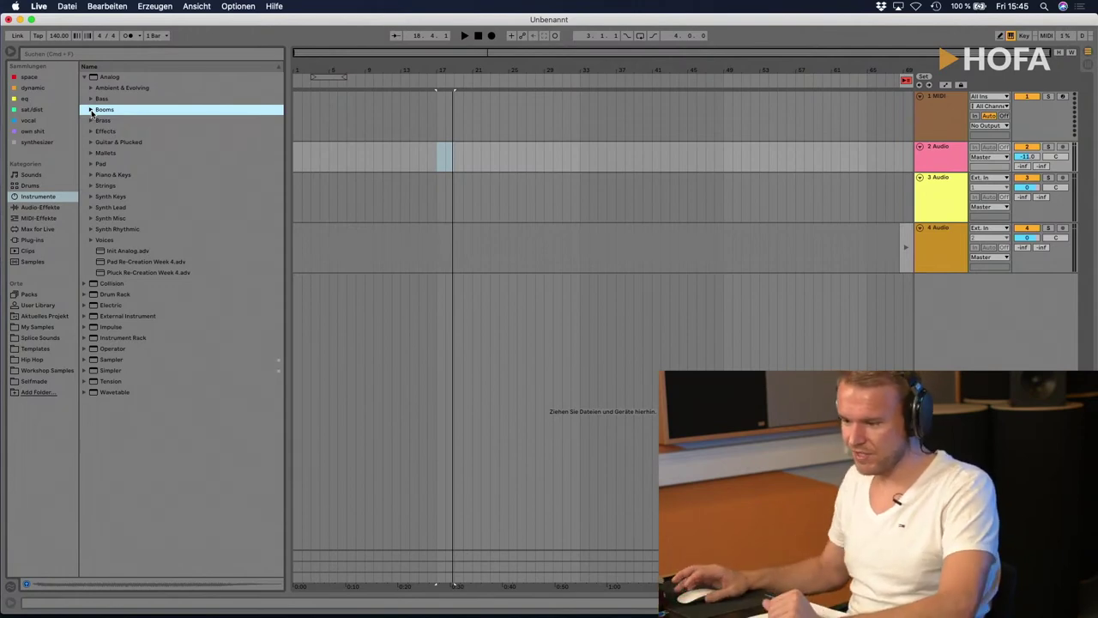
pyautogui.click(89, 186)
pyautogui.click(135, 198)
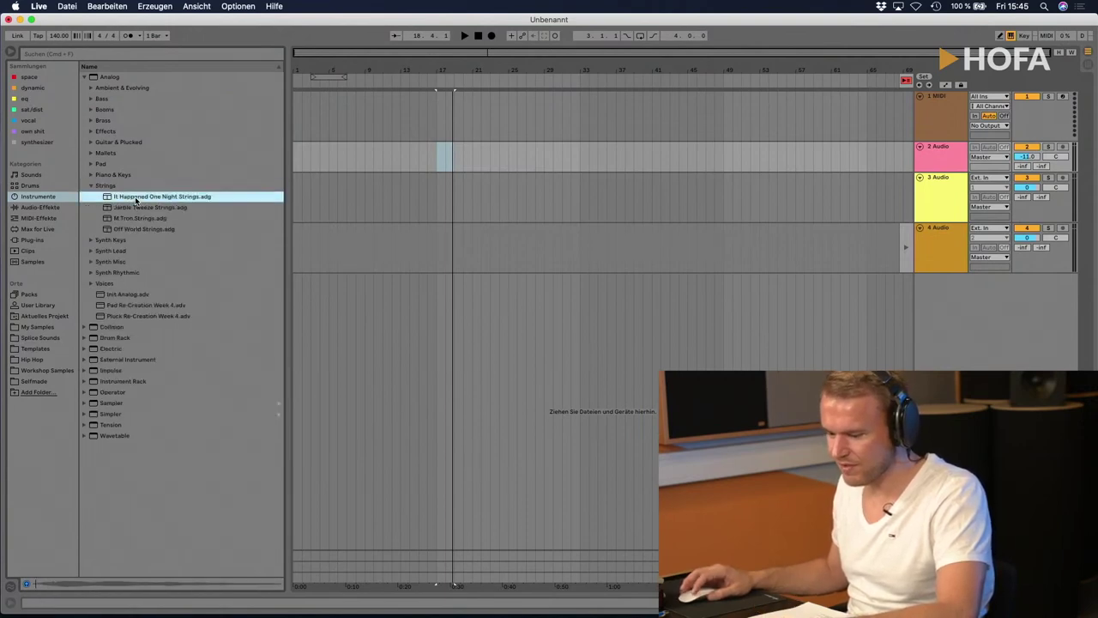
pyautogui.click(134, 218)
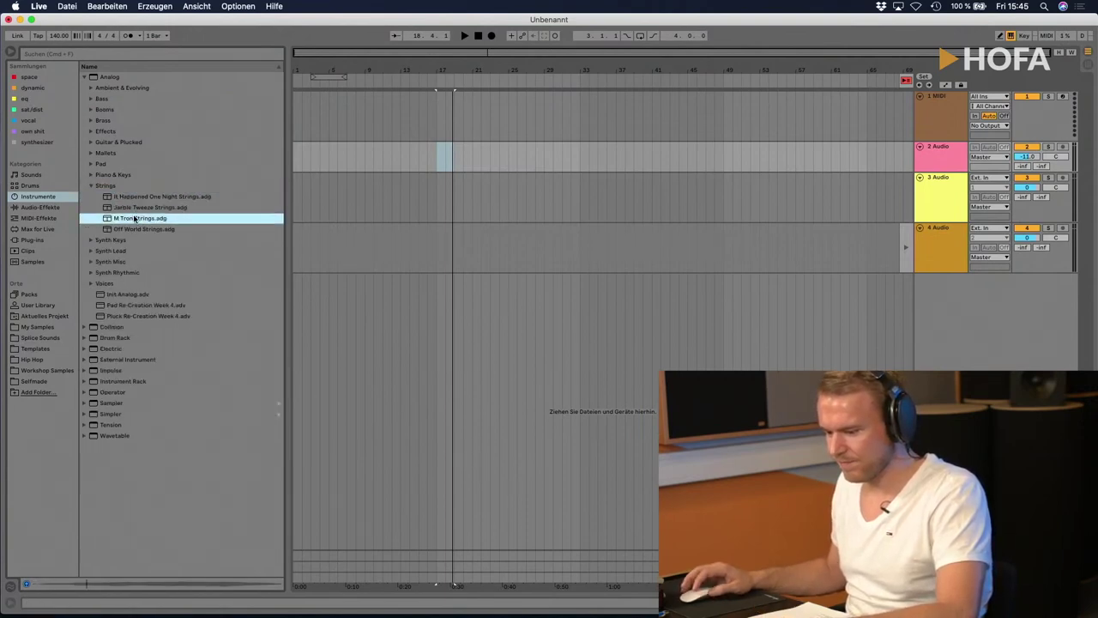
pyautogui.click(132, 230)
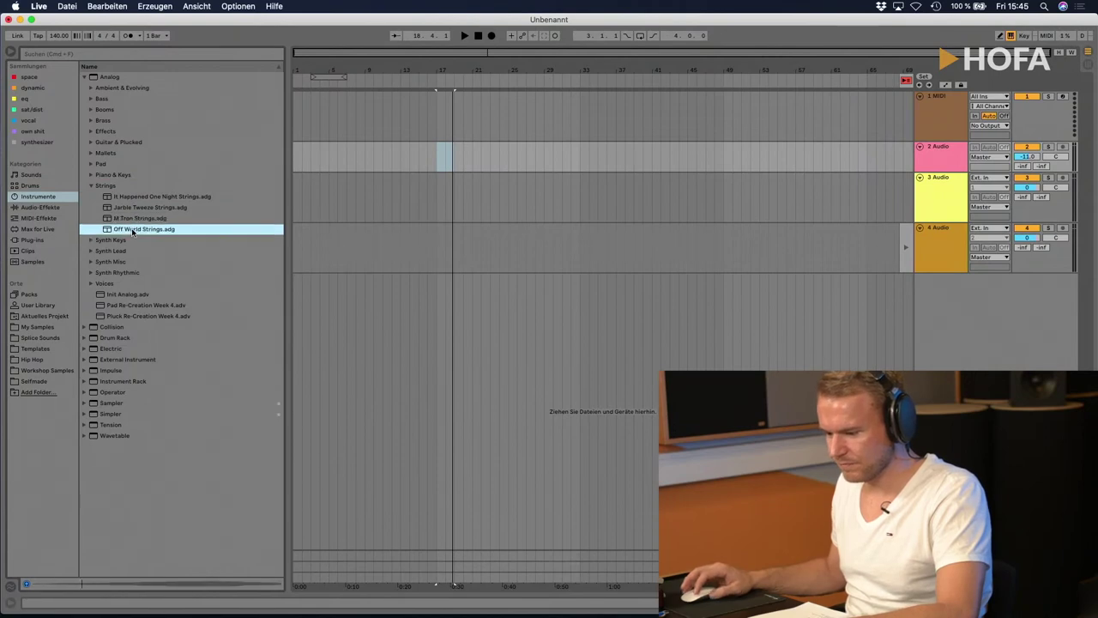
pyautogui.click(93, 186)
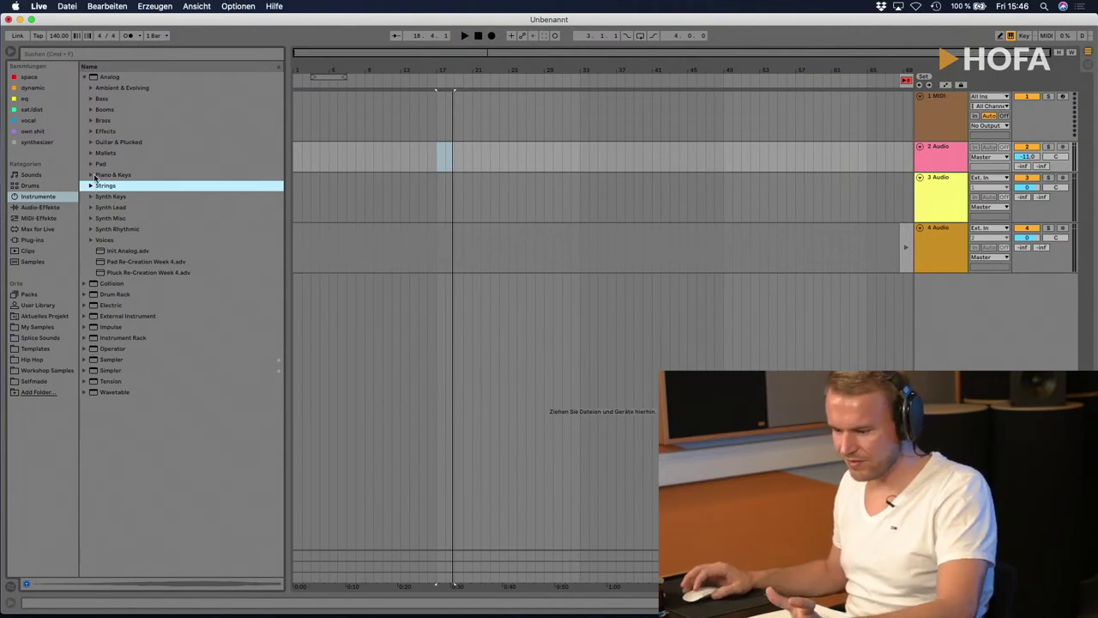
pyautogui.click(84, 78)
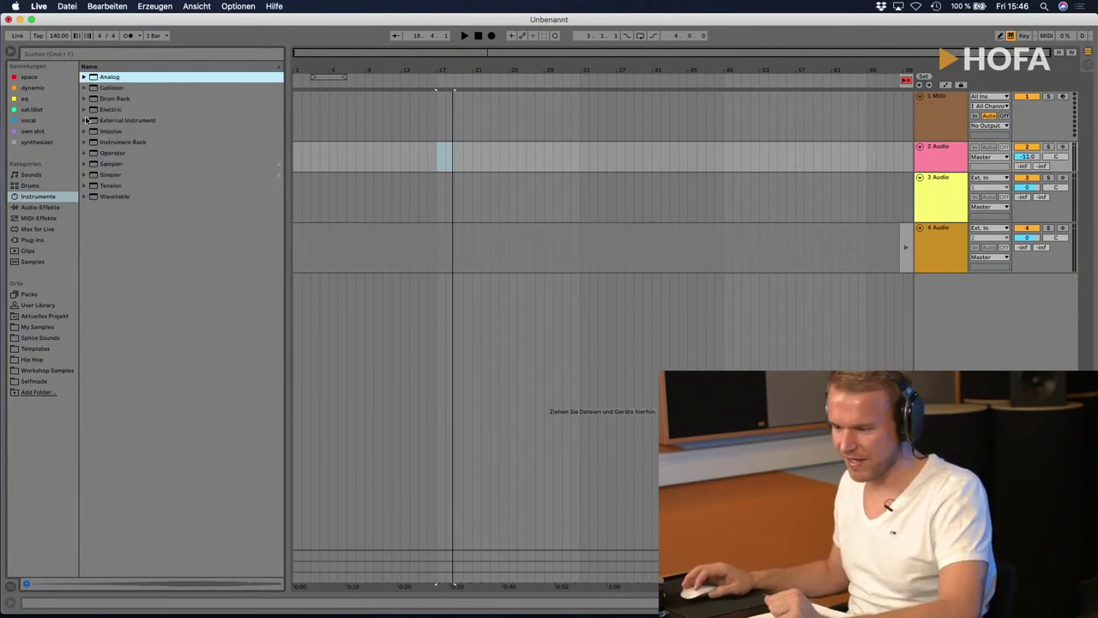
# Step: Audition Collision bass presets such as Airy Tube Bass, Detuned Lark, Tube Bass and Electric Bass, and collapse their folder
pyautogui.click(85, 88)
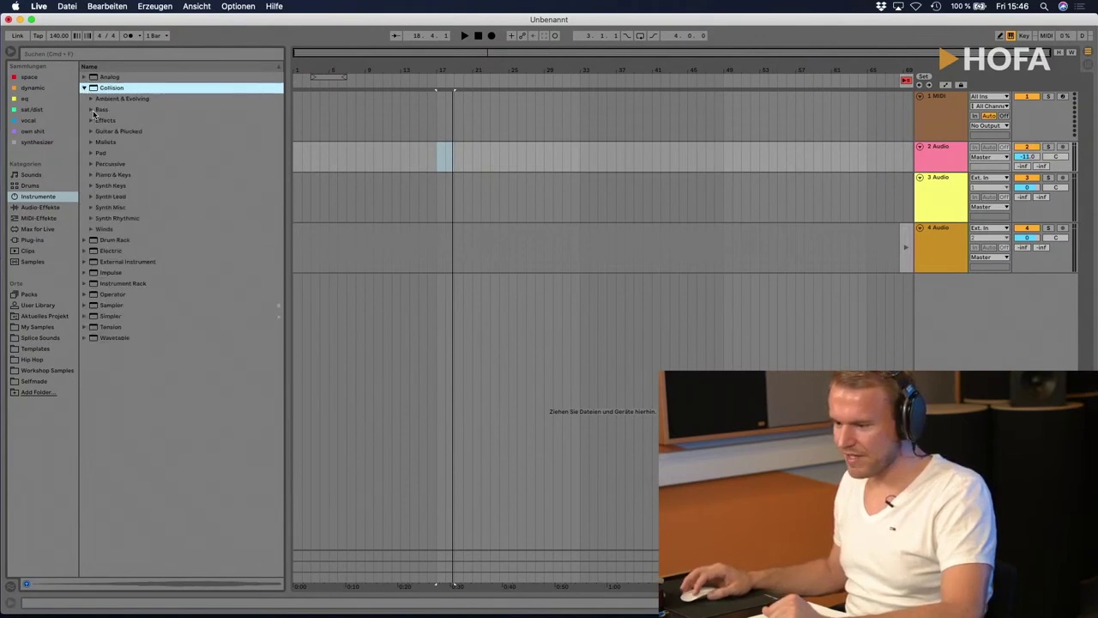
pyautogui.click(93, 112)
pyautogui.click(147, 131)
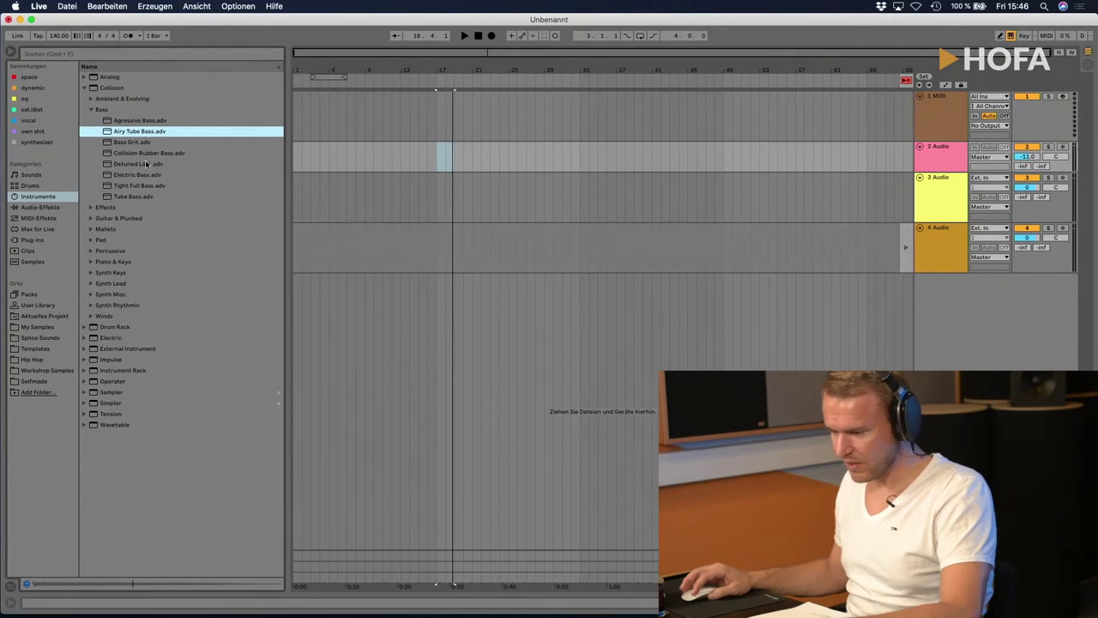
pyautogui.click(147, 163)
pyautogui.click(139, 196)
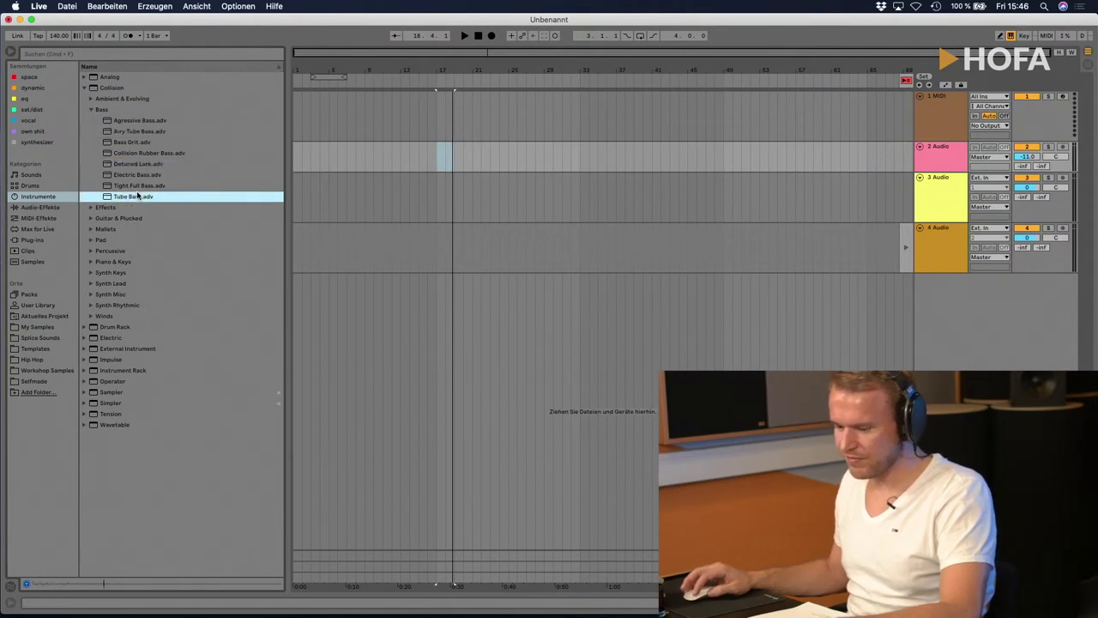
pyautogui.click(137, 175)
pyautogui.click(133, 130)
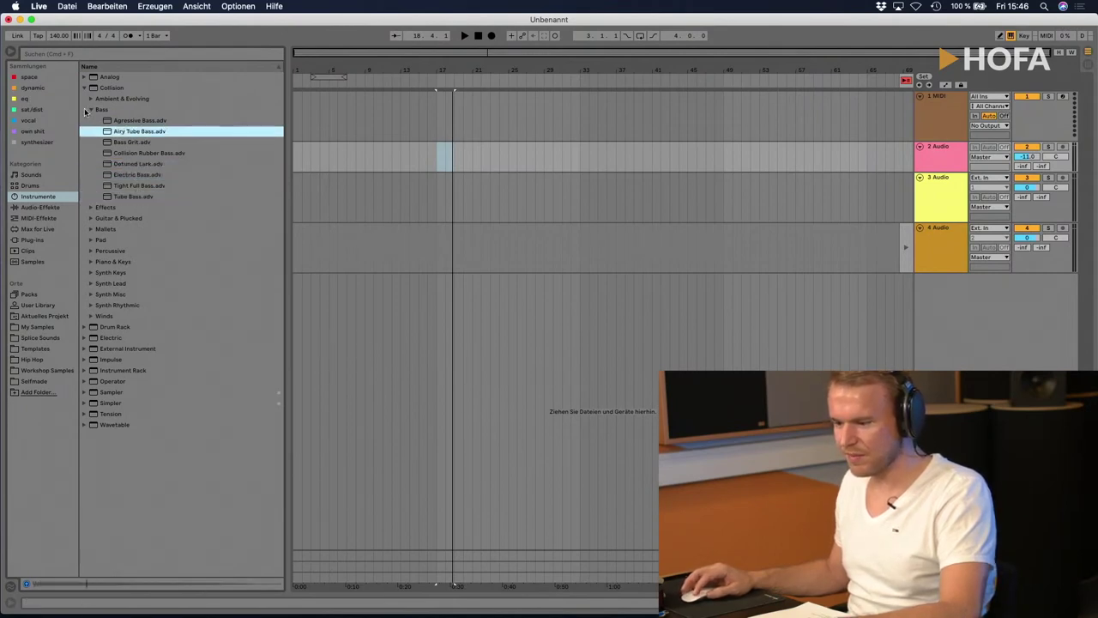
pyautogui.click(90, 111)
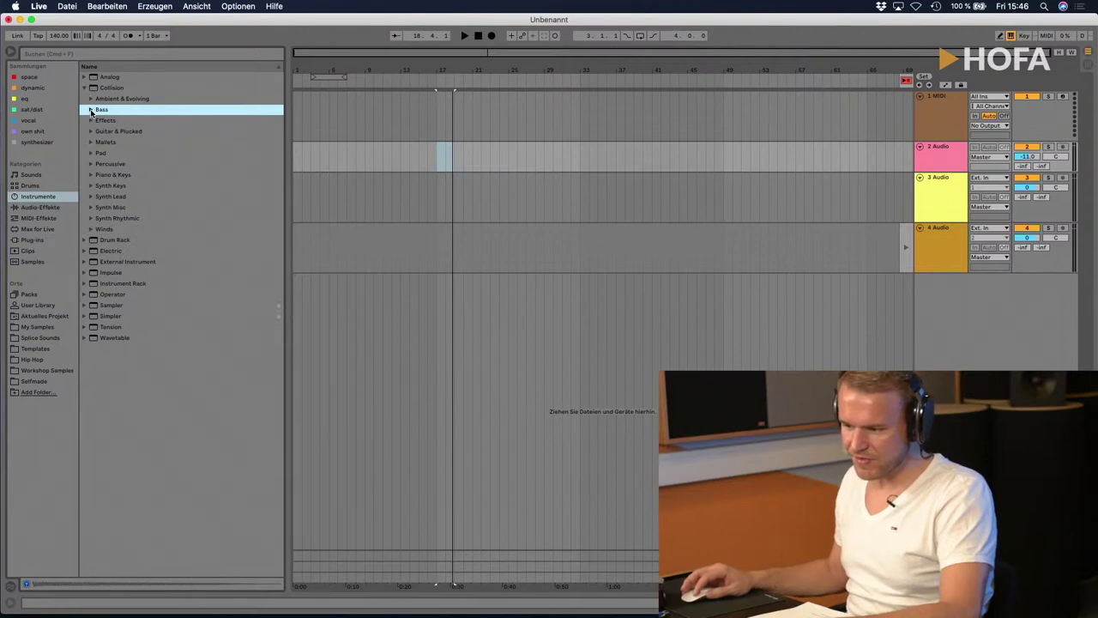
# Step: Load the Collision preset Bass Grit onto a new MIDI track and play test notes with it
pyautogui.click(91, 111)
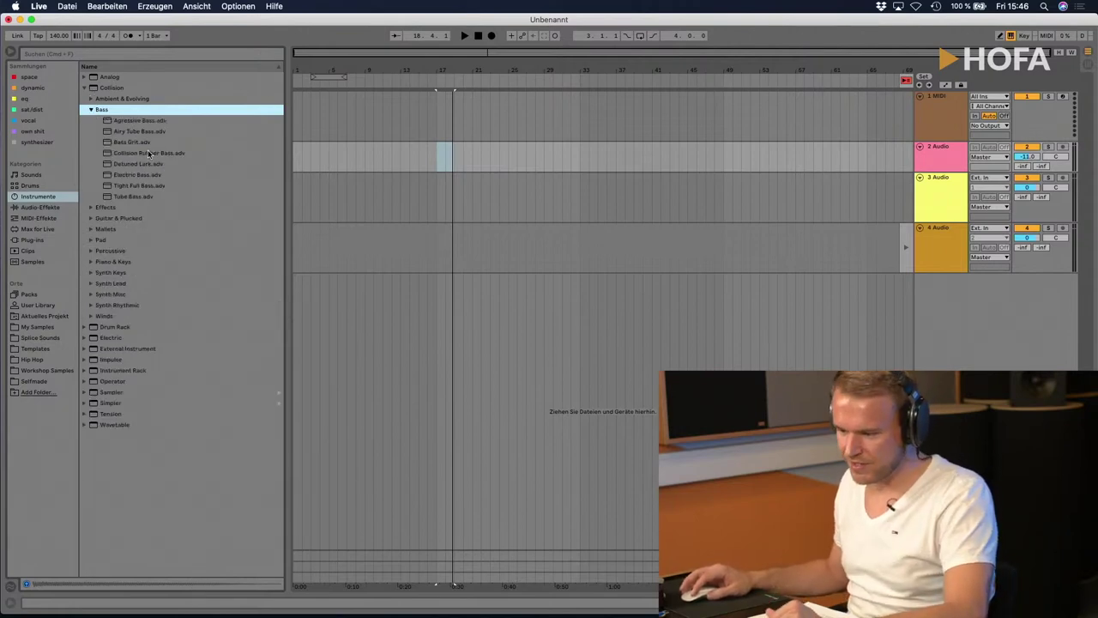
pyautogui.click(121, 144)
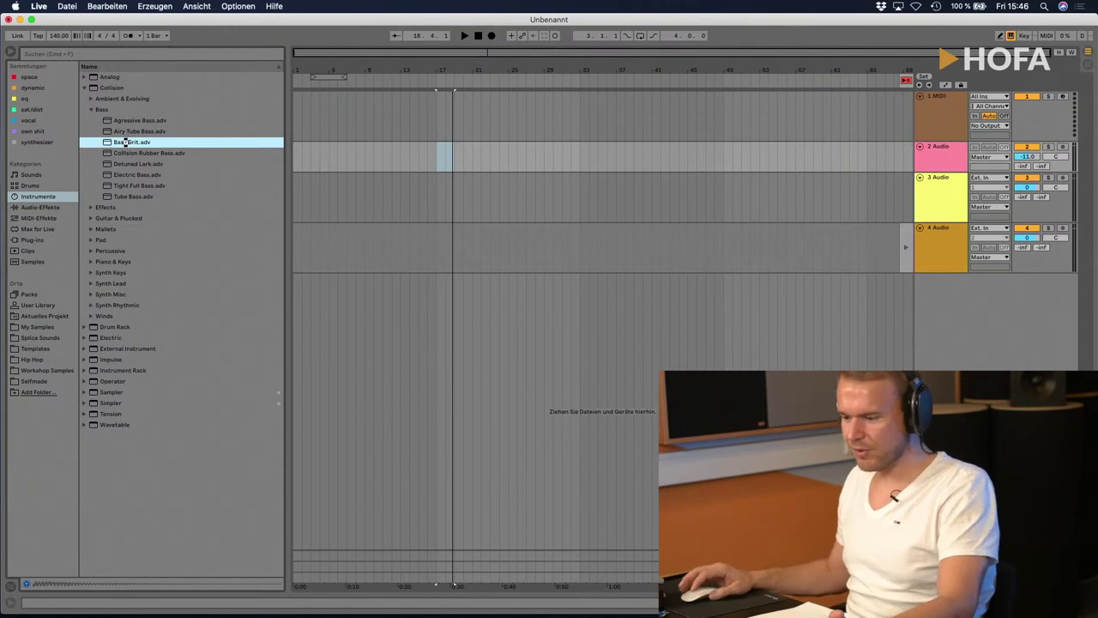
pyautogui.doubleClick(125, 142)
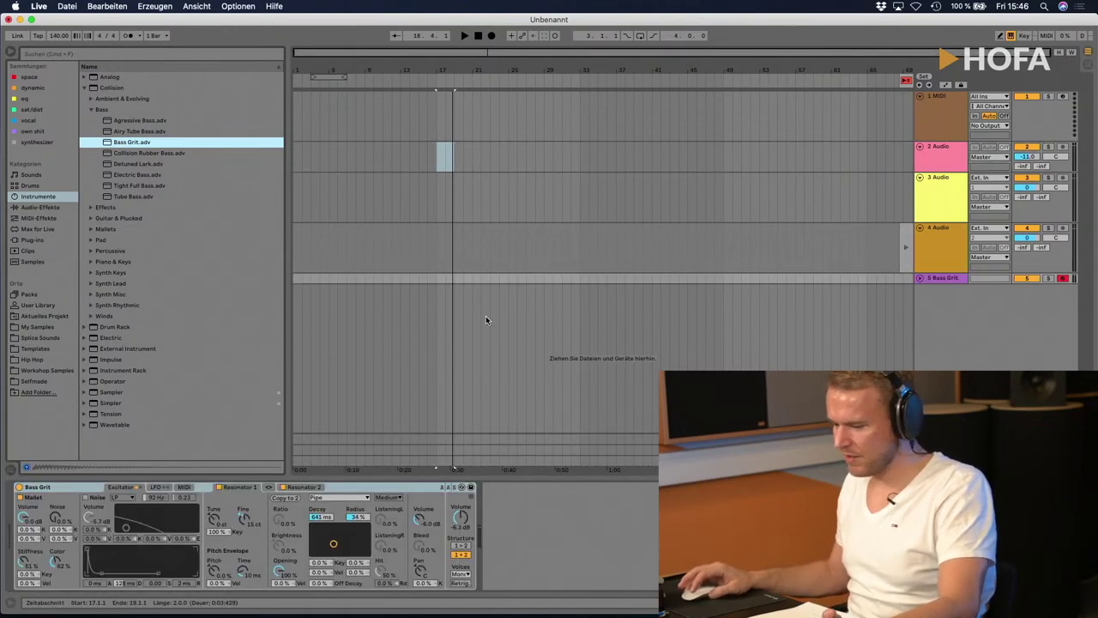
pyautogui.press('a')
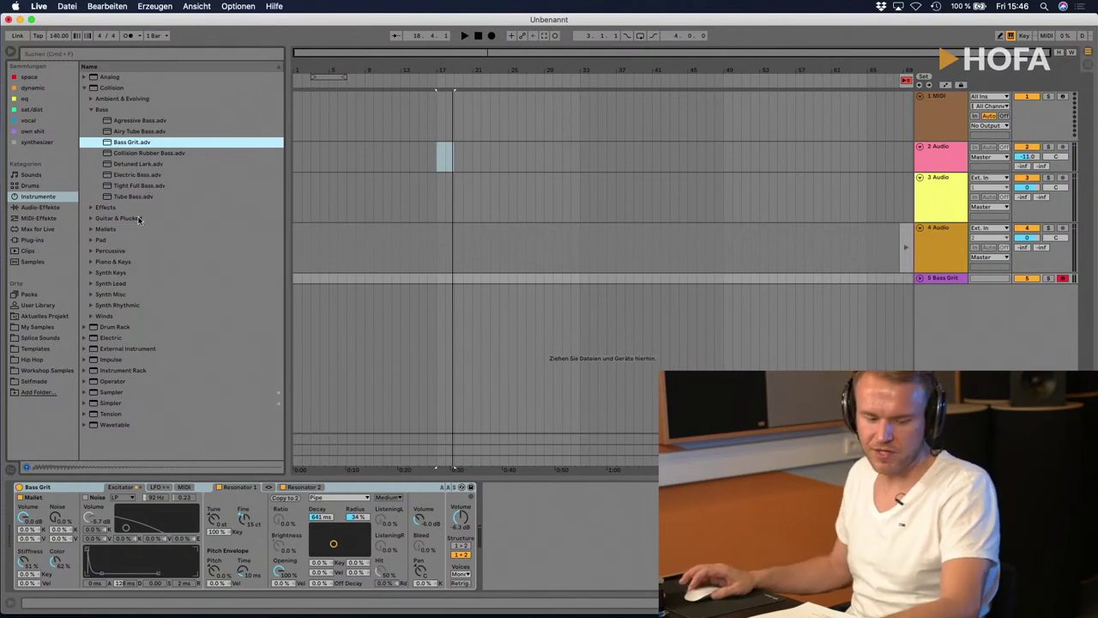
pyautogui.press('a')
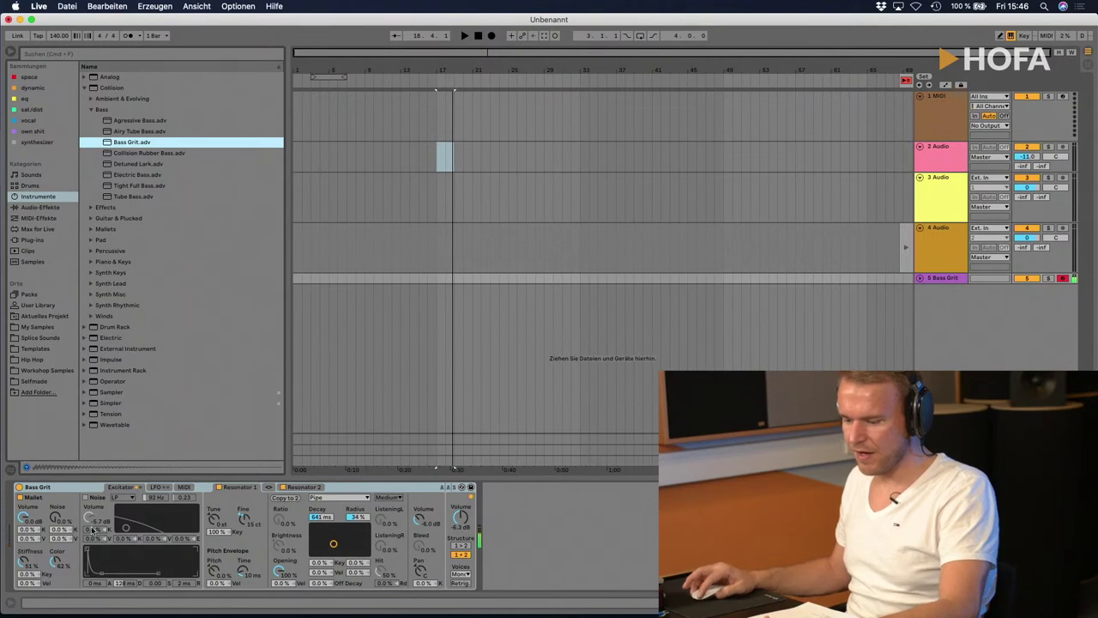
# Step: Delete the Bass Grit instrument from its track and collapse the Collision presets in the browser
pyautogui.click(77, 491)
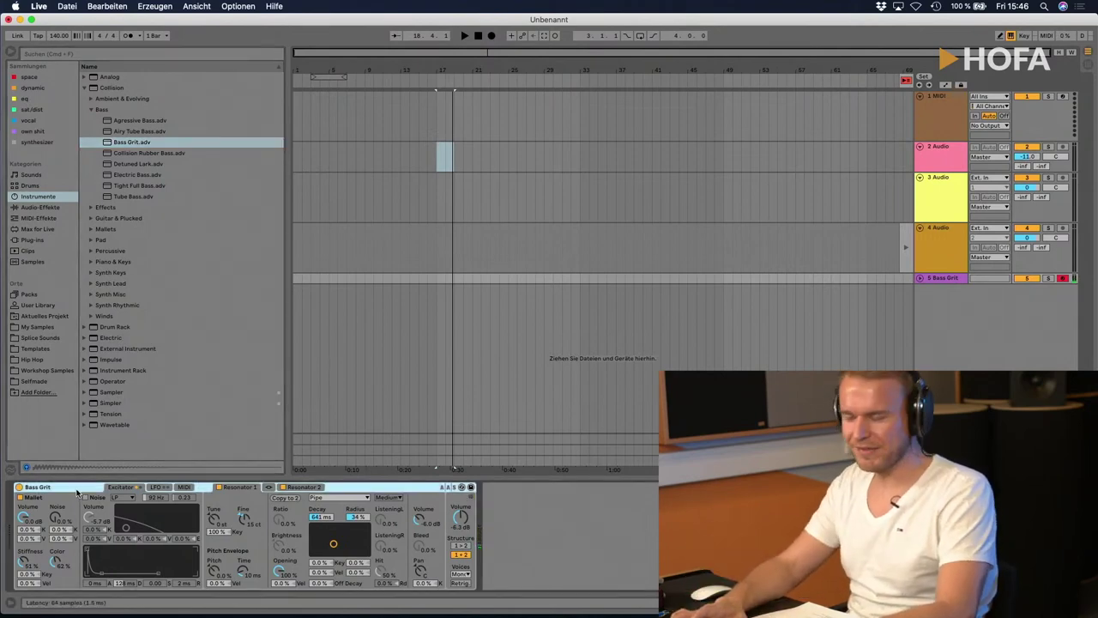
pyautogui.press('Delete')
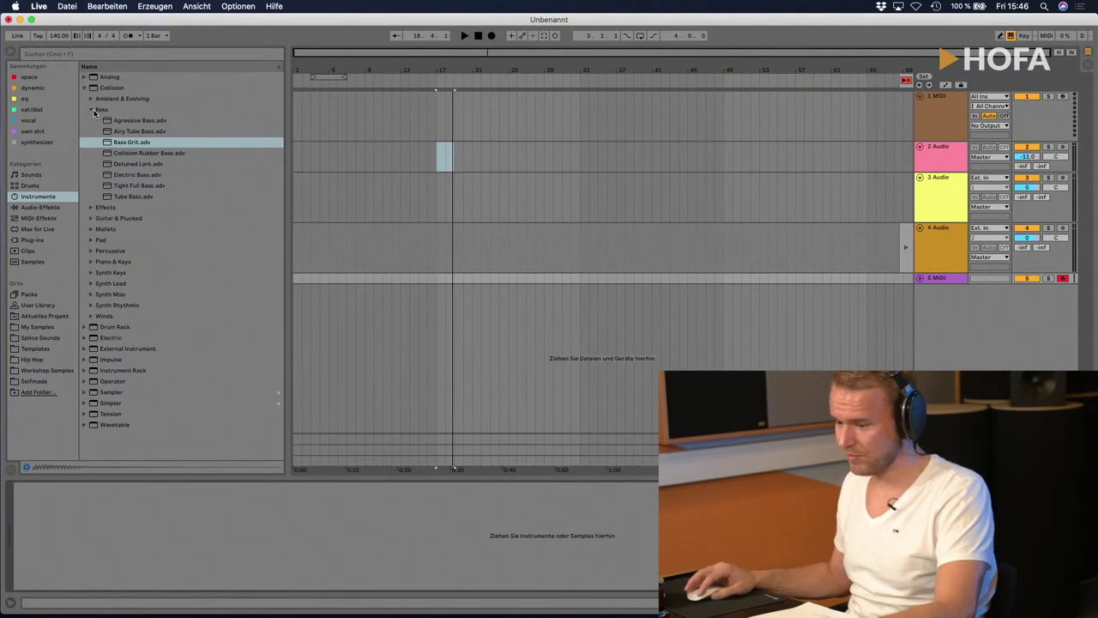
pyautogui.click(90, 110)
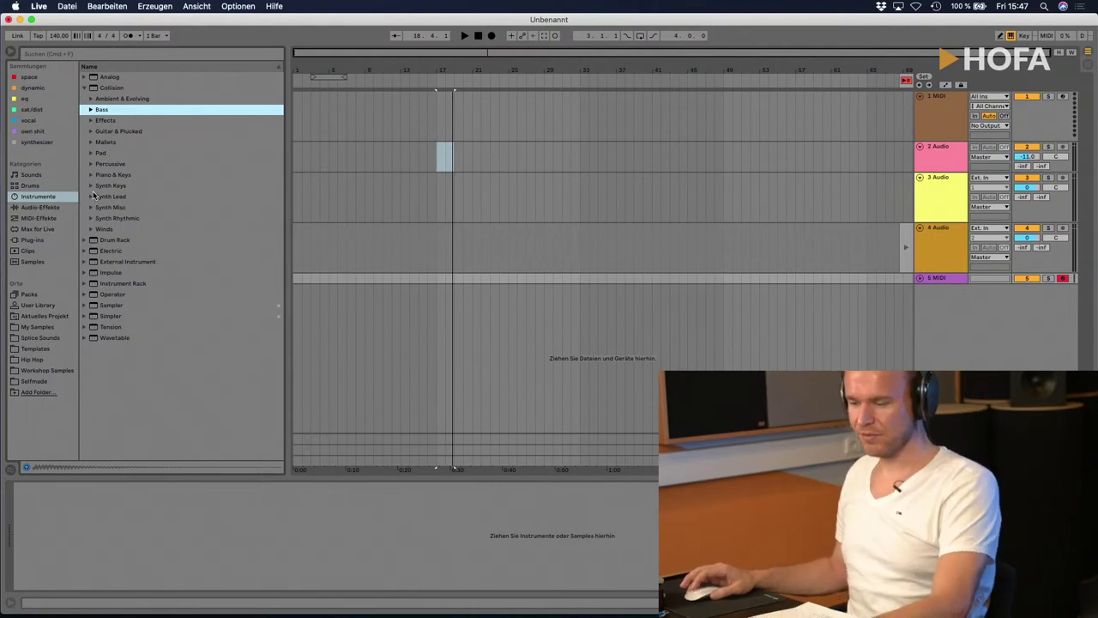
pyautogui.click(83, 88)
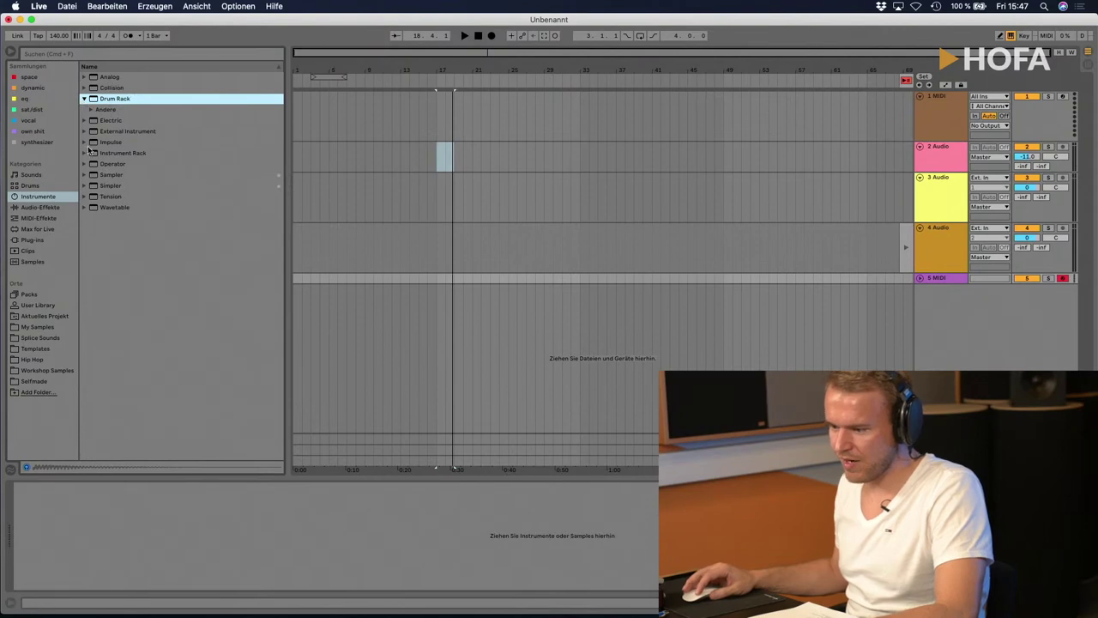
# Step: Look through the Drum Rack and Instrument Rack presets in the browser, collapsing each folder again
pyautogui.click(91, 112)
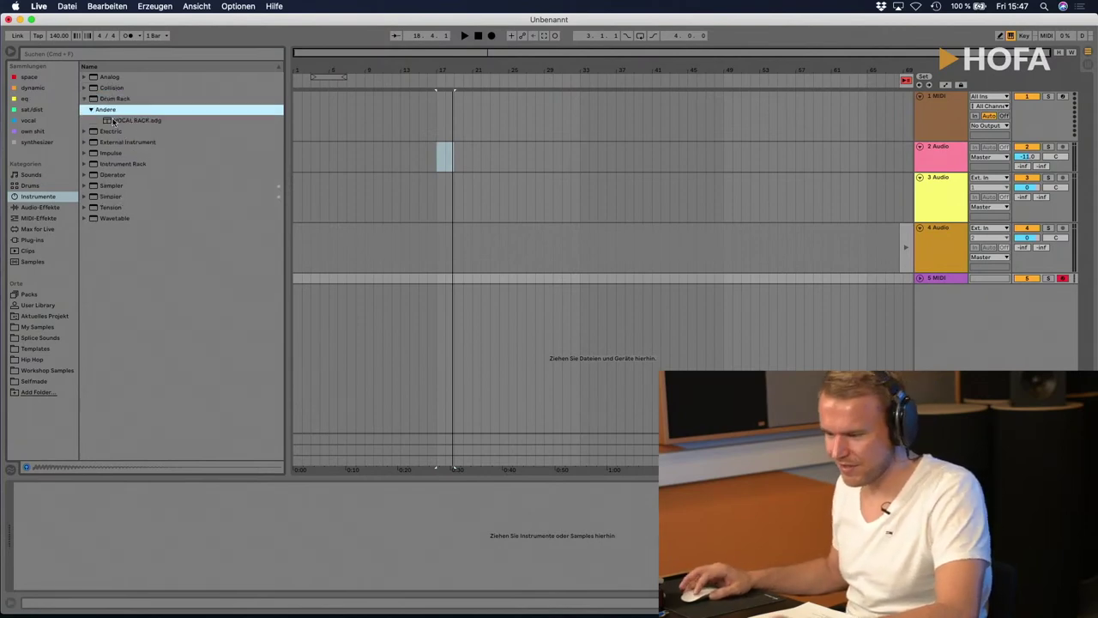
pyautogui.click(85, 98)
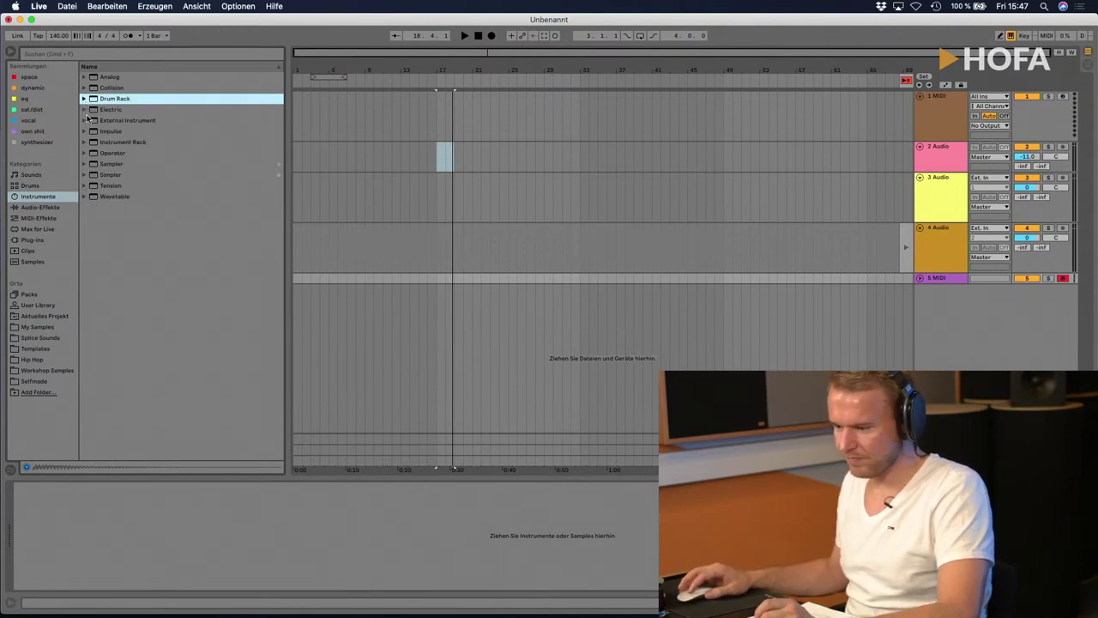
pyautogui.click(85, 142)
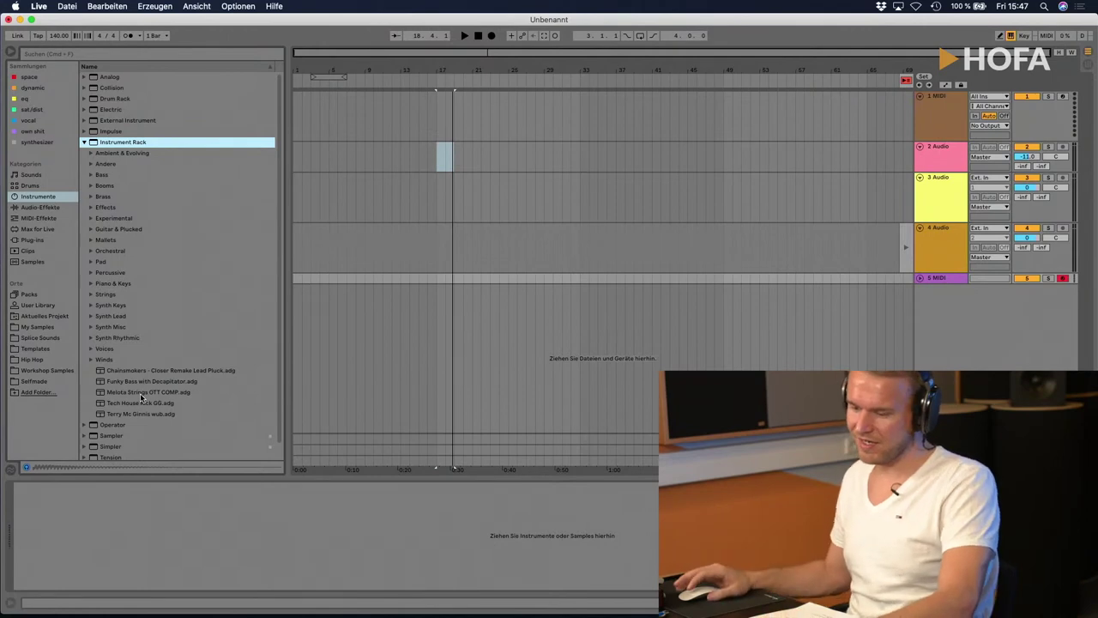
pyautogui.click(84, 142)
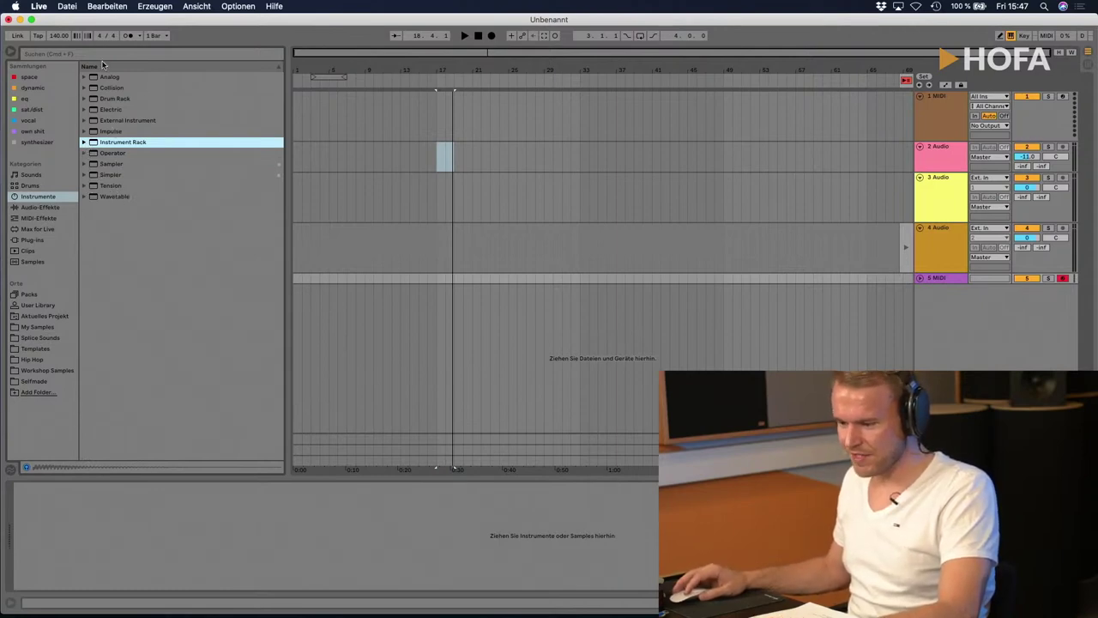
# Step: Load the Operator synthesizer onto the empty MIDI track 5
pyautogui.click(104, 154)
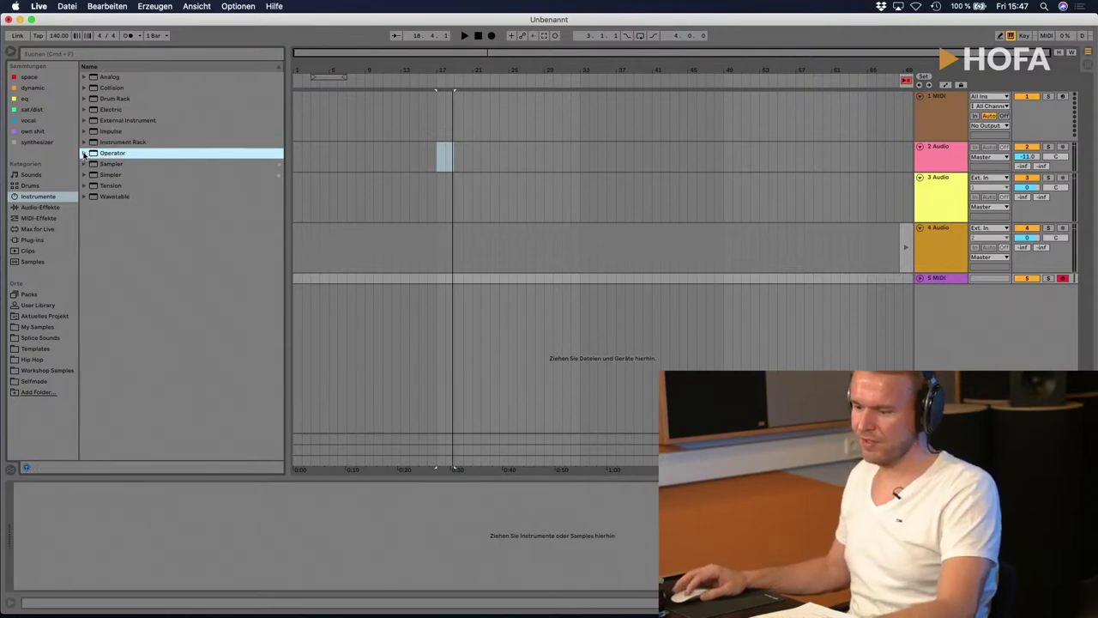
pyautogui.doubleClick(106, 155)
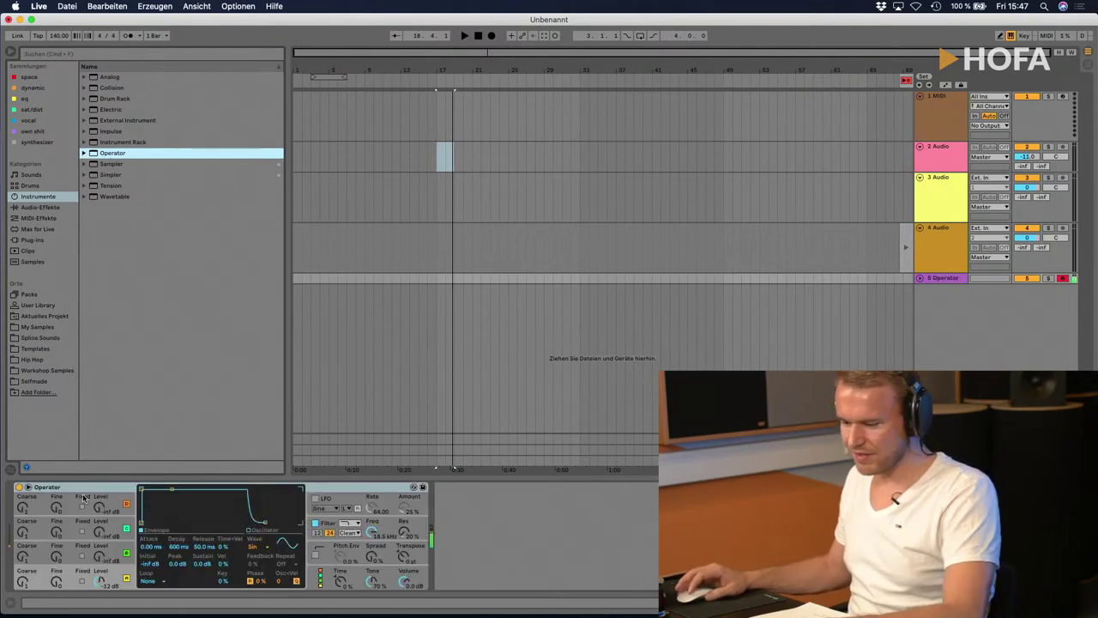
# Step: View the waveform settings of Operator's oscillator A and delete Operator from track 5
pyautogui.click(292, 546)
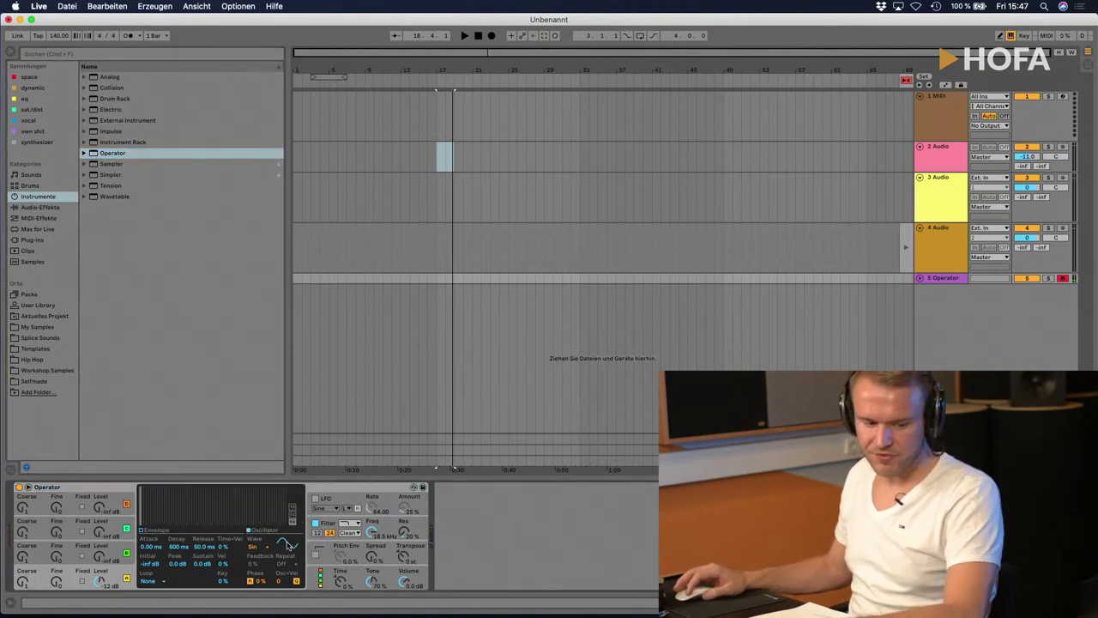
pyautogui.click(112, 488)
pyautogui.press('Delete')
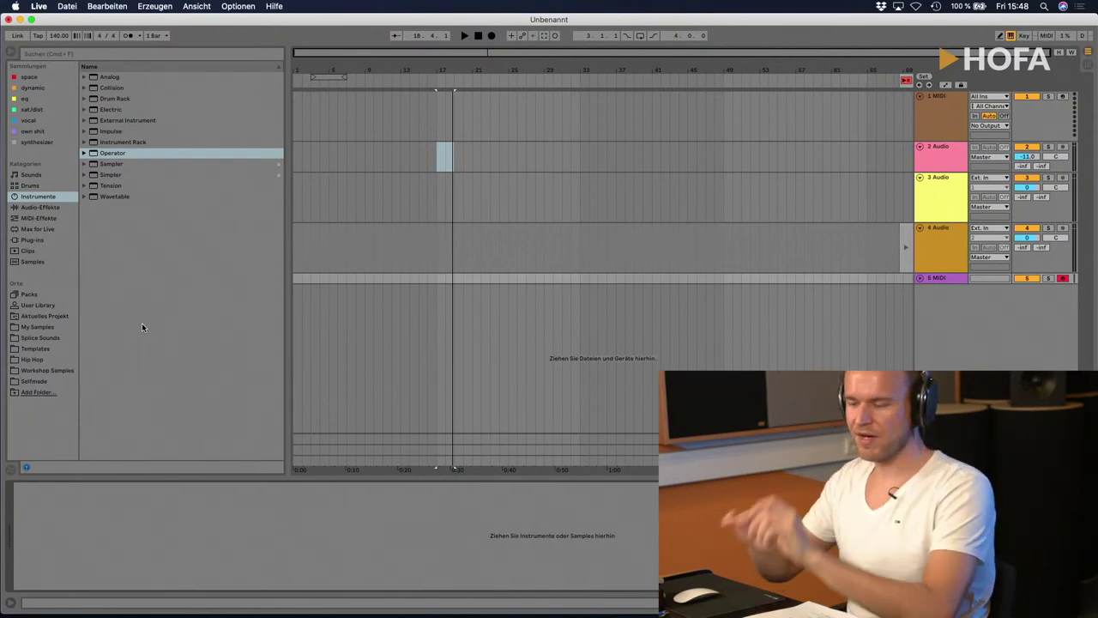
# Step: Load the Sampler instrument onto MIDI track 5 and show its Pitch/Osc settings
pyautogui.click(104, 165)
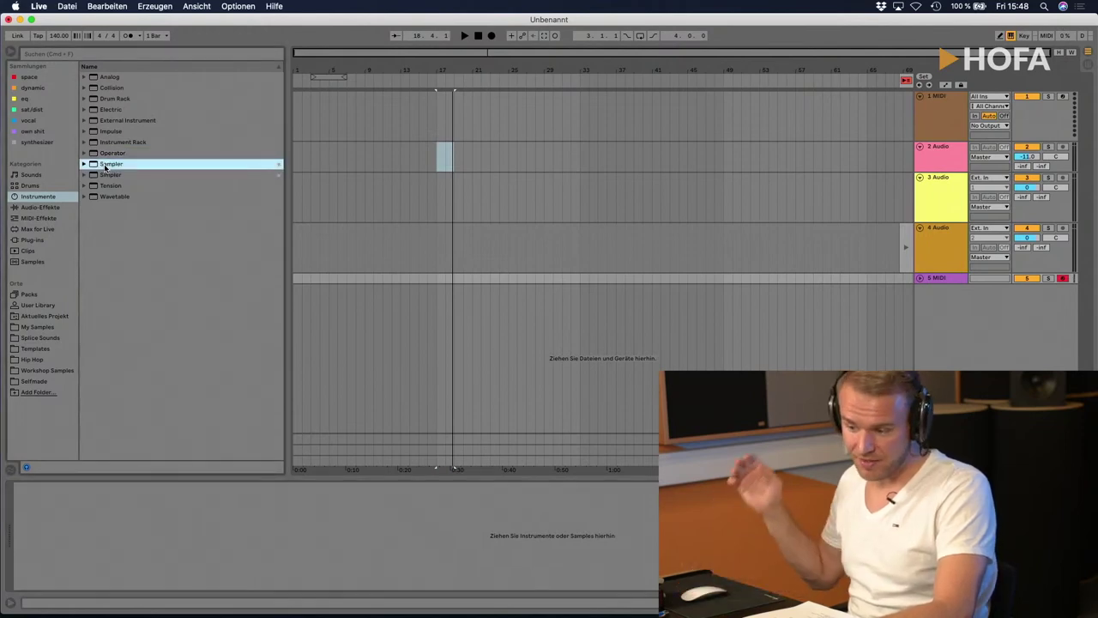
pyautogui.doubleClick(105, 166)
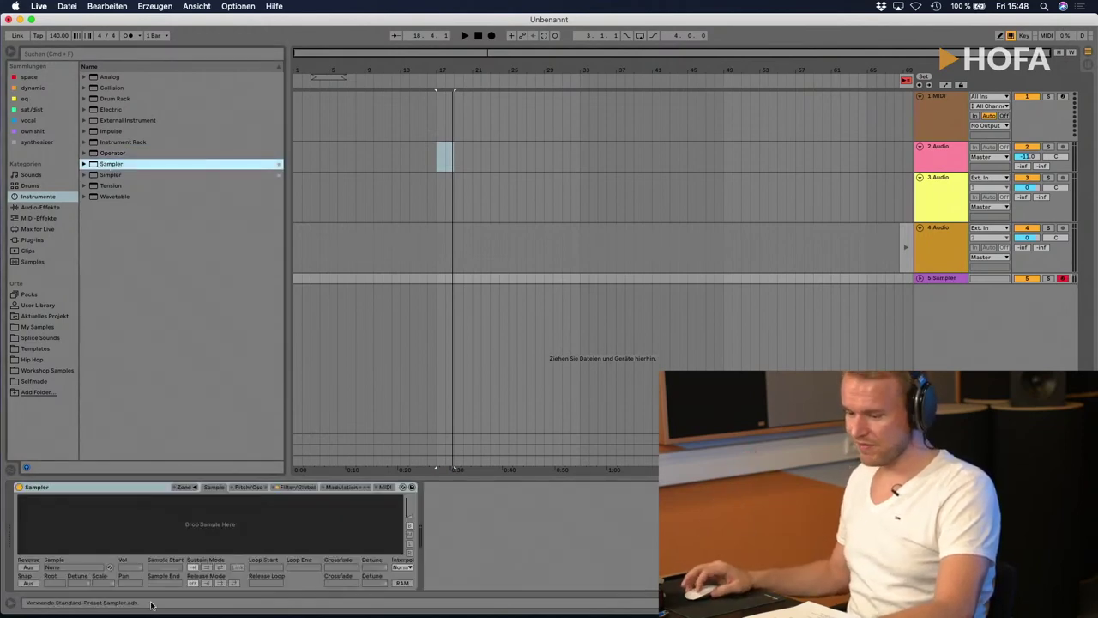
pyautogui.click(152, 526)
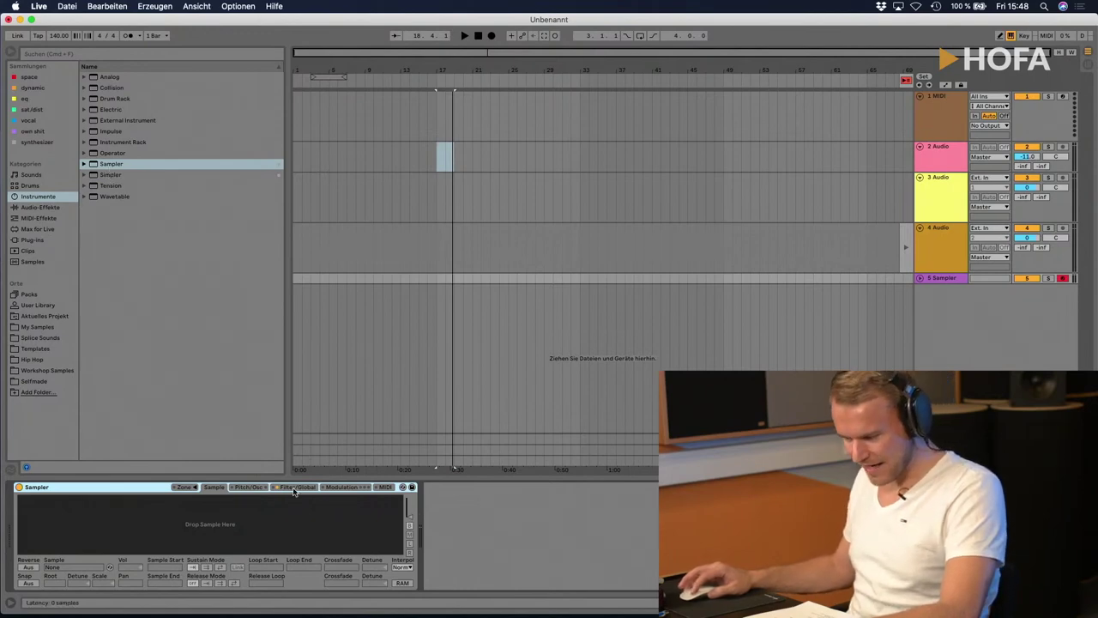
pyautogui.click(259, 487)
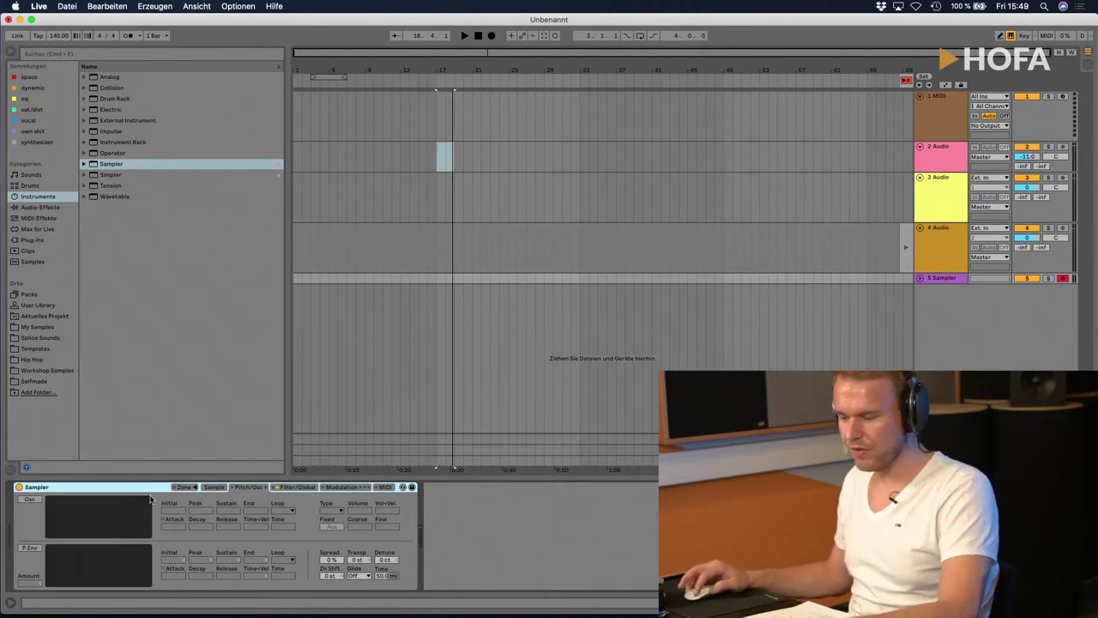
# Step: Replace Sampler with Simpler on track 5 and look through Simpler's Sample and Controls pages
pyautogui.doubleClick(110, 176)
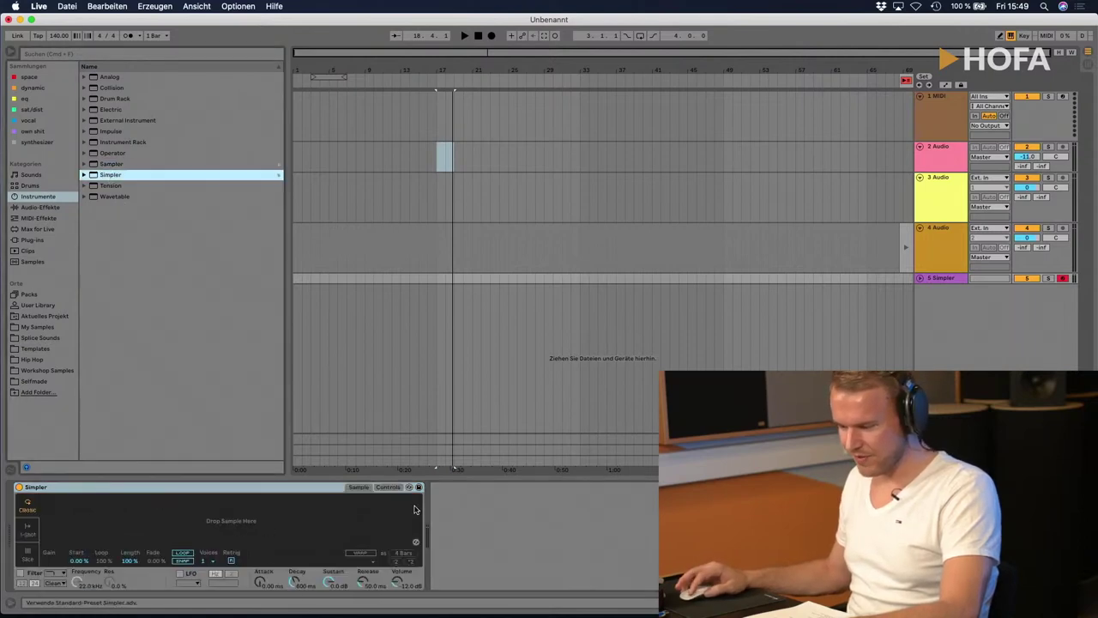
pyautogui.click(391, 487)
pyautogui.click(364, 488)
pyautogui.click(387, 489)
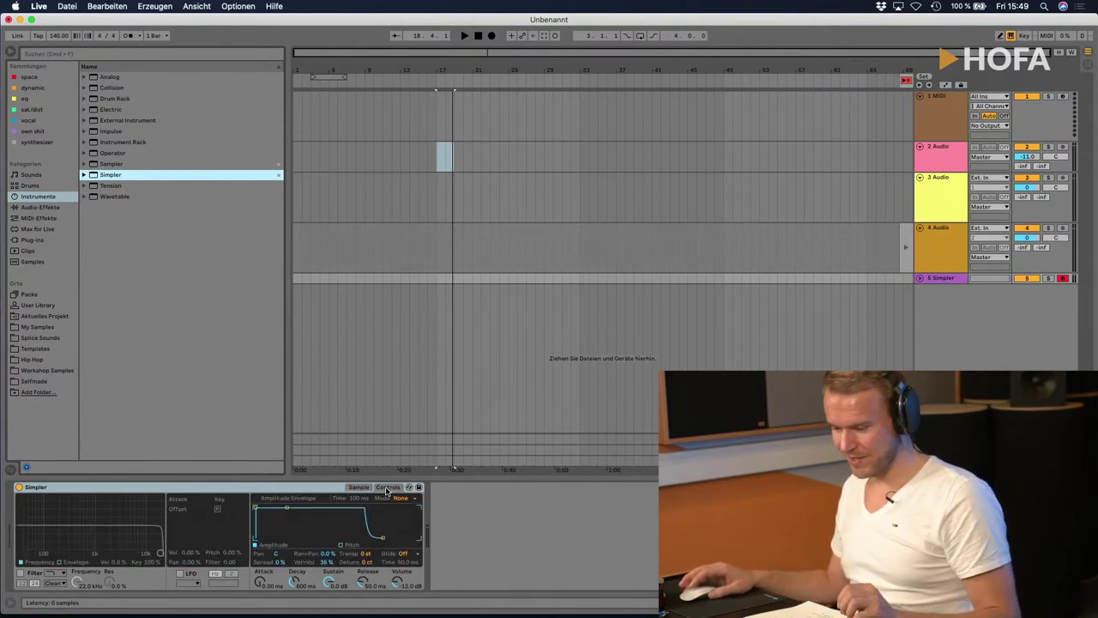
# Step: Delete Simpler from track 5 and load the Wavetable synthesizer in its place
pyautogui.click(117, 493)
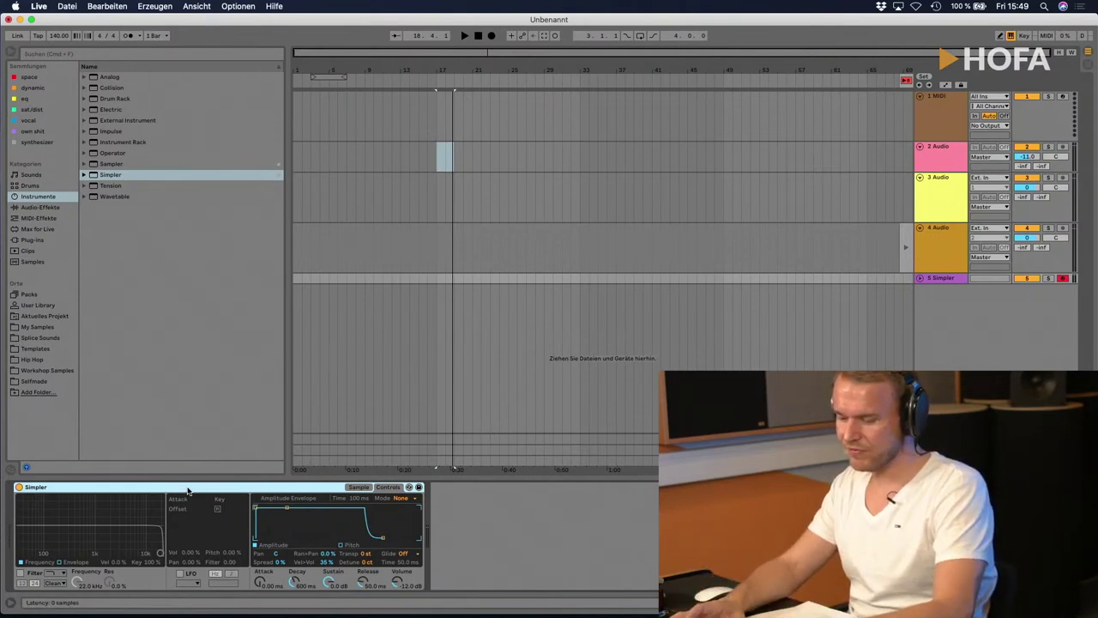
pyautogui.press('BackSpace')
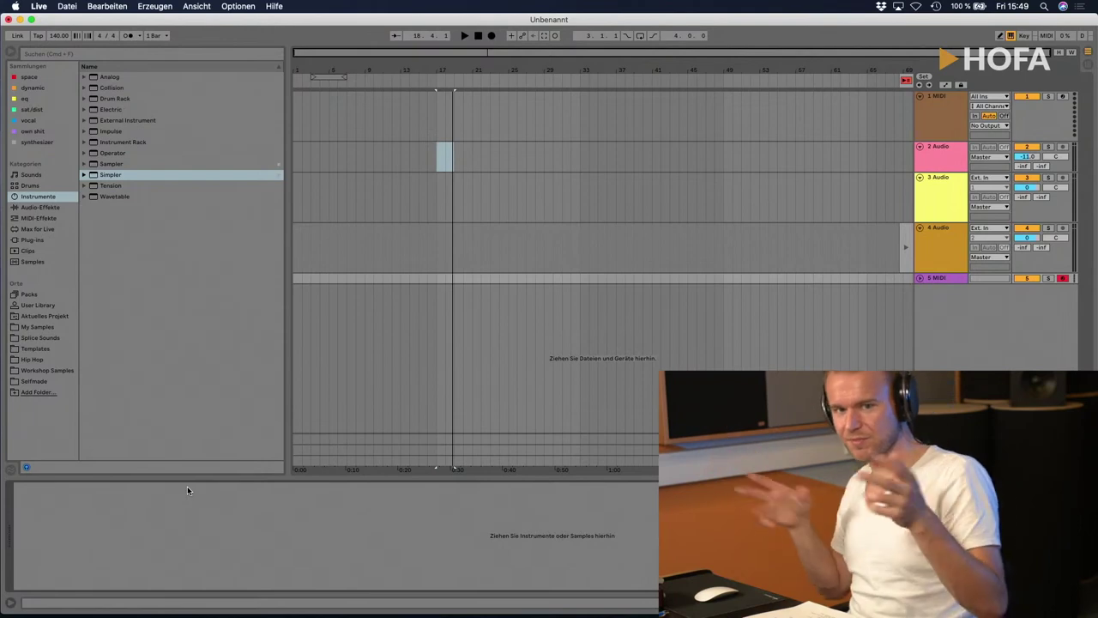
pyautogui.click(116, 198)
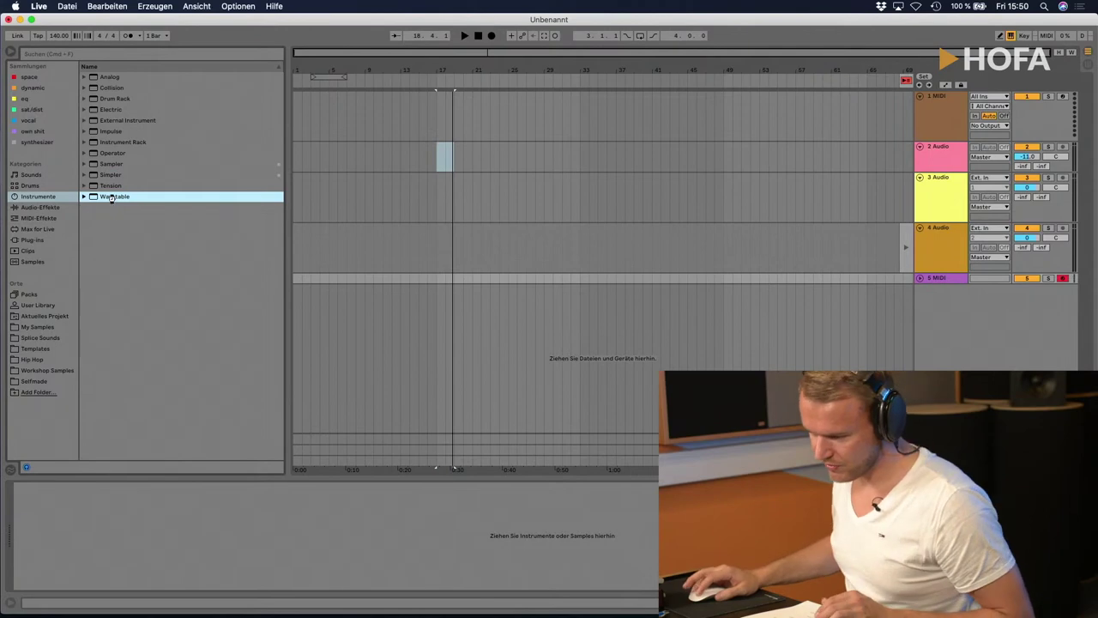
pyautogui.moveTo(181, 522); pyautogui.dragTo(205, 544)
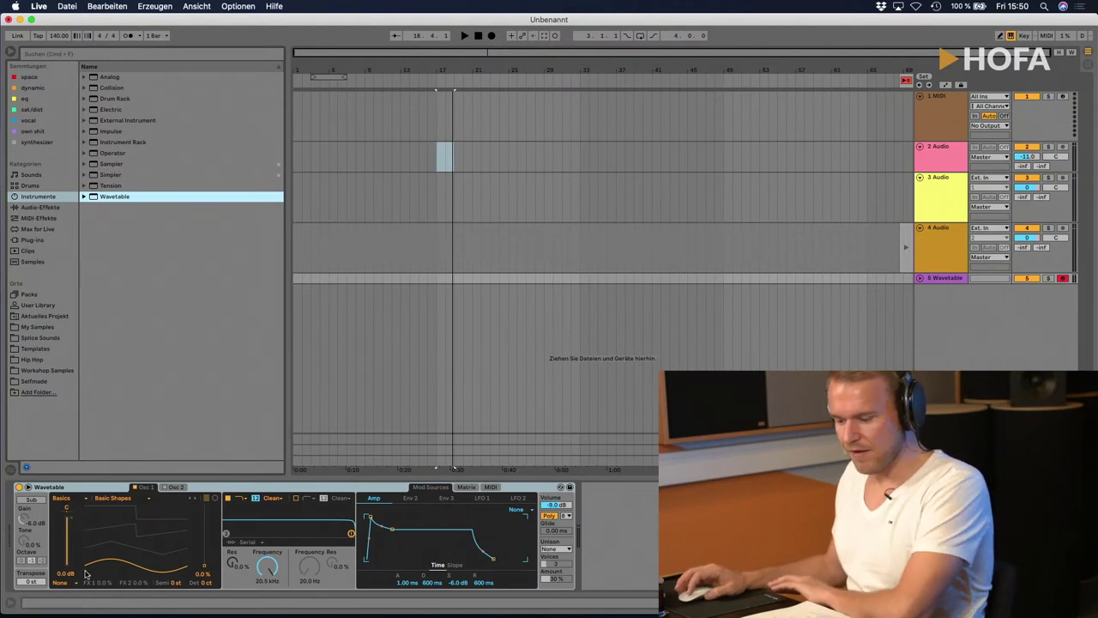
# Step: Sweep the Basic Shapes wavetable position of Osc 1 to 100 % and back to 0 %, and delete Wavetable from the track
pyautogui.moveTo(129, 568); pyautogui.dragTo(128, 506)
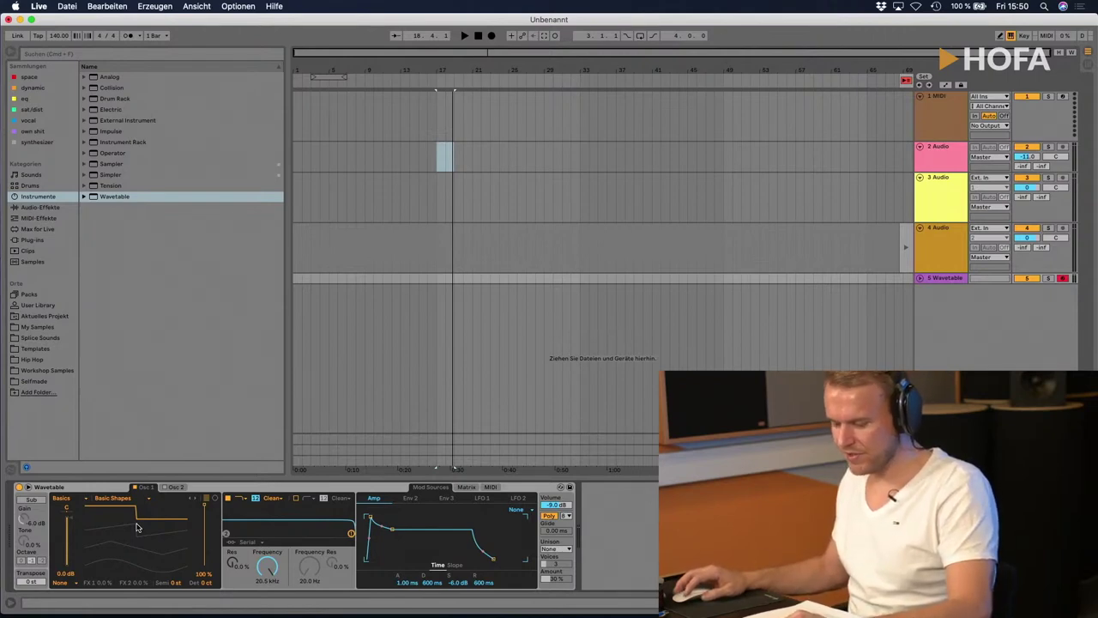
pyautogui.moveTo(135, 527); pyautogui.dragTo(88, 571)
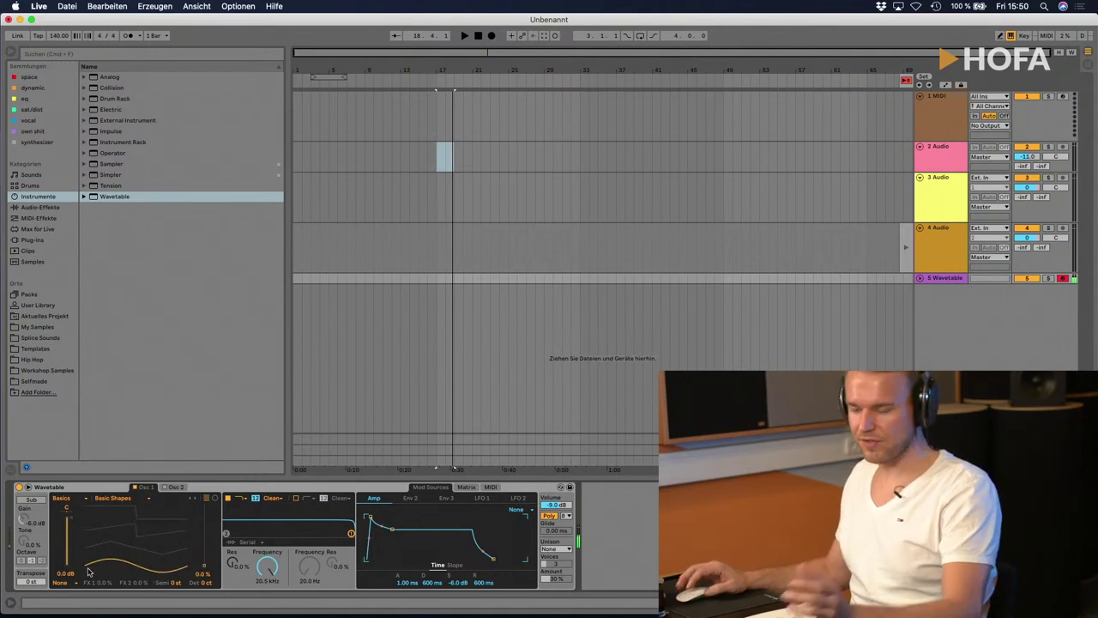
pyautogui.click(83, 491)
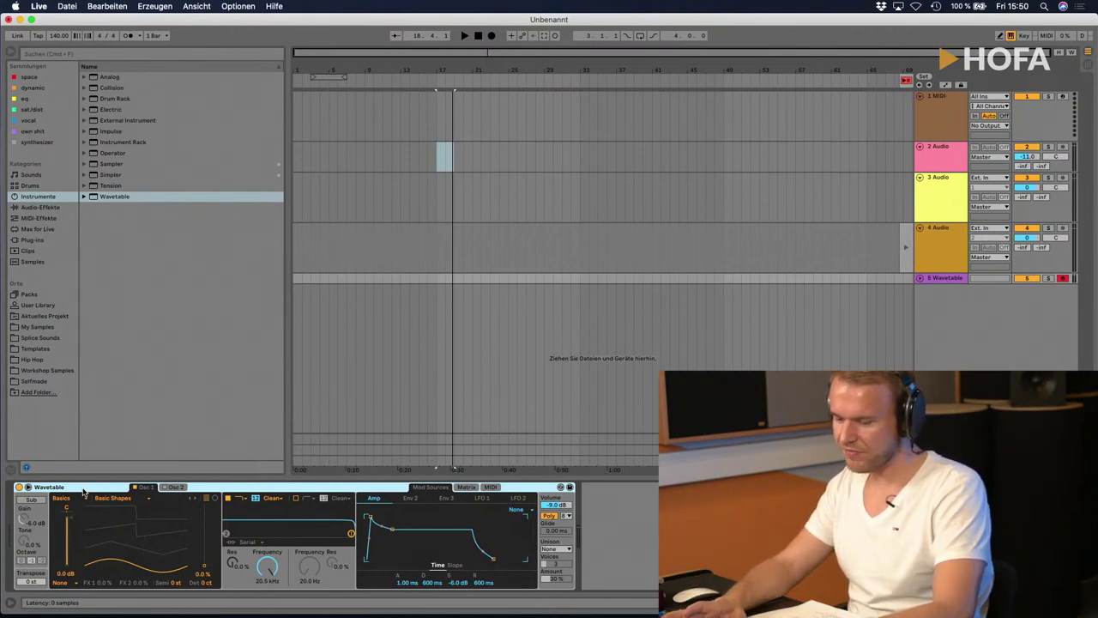
pyautogui.press('Delete')
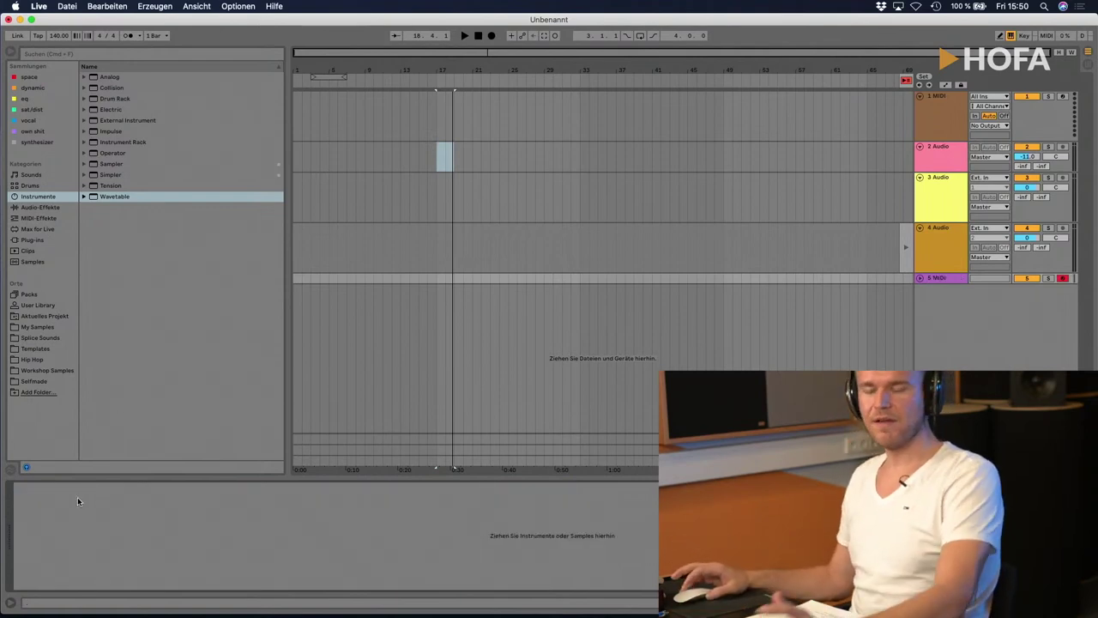
# Step: Look through the devices in the browser's Audio-Effekte category
pyautogui.click(139, 317)
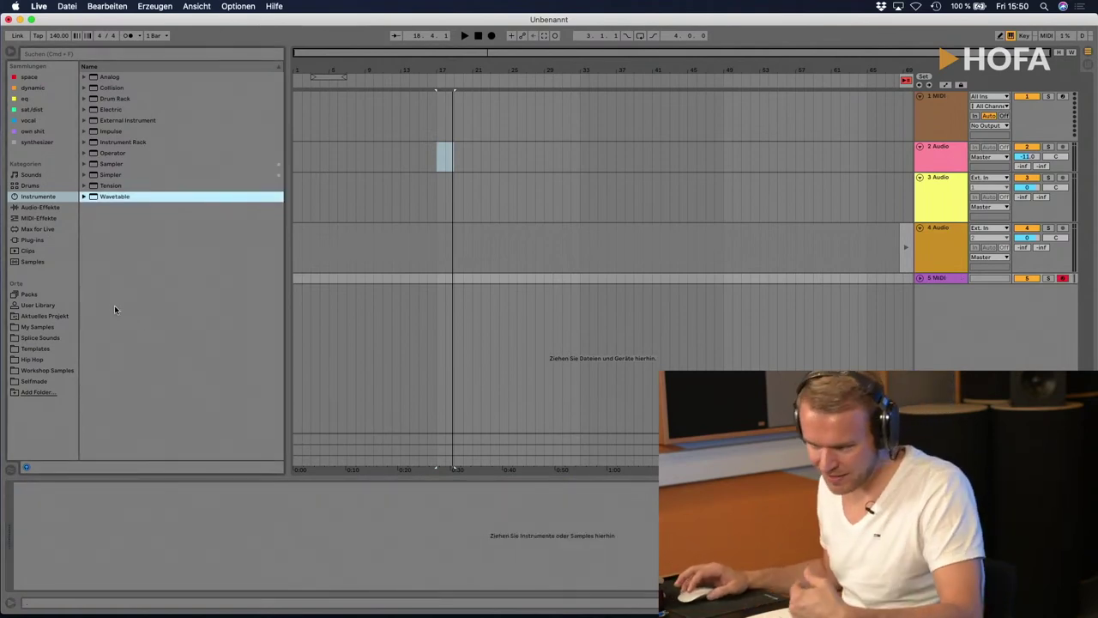
pyautogui.click(39, 207)
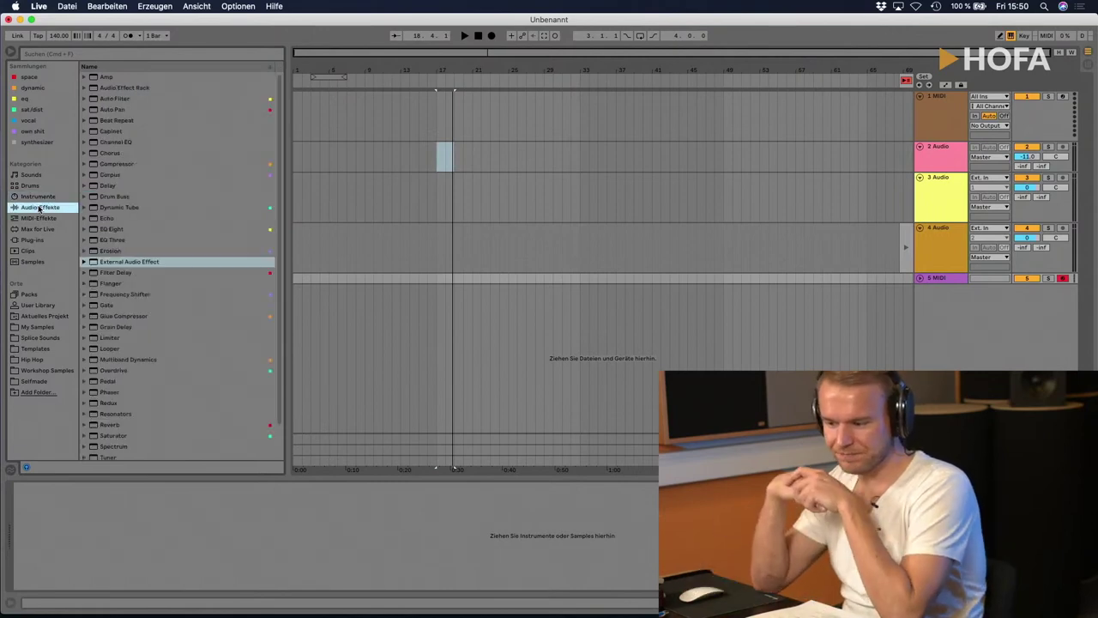
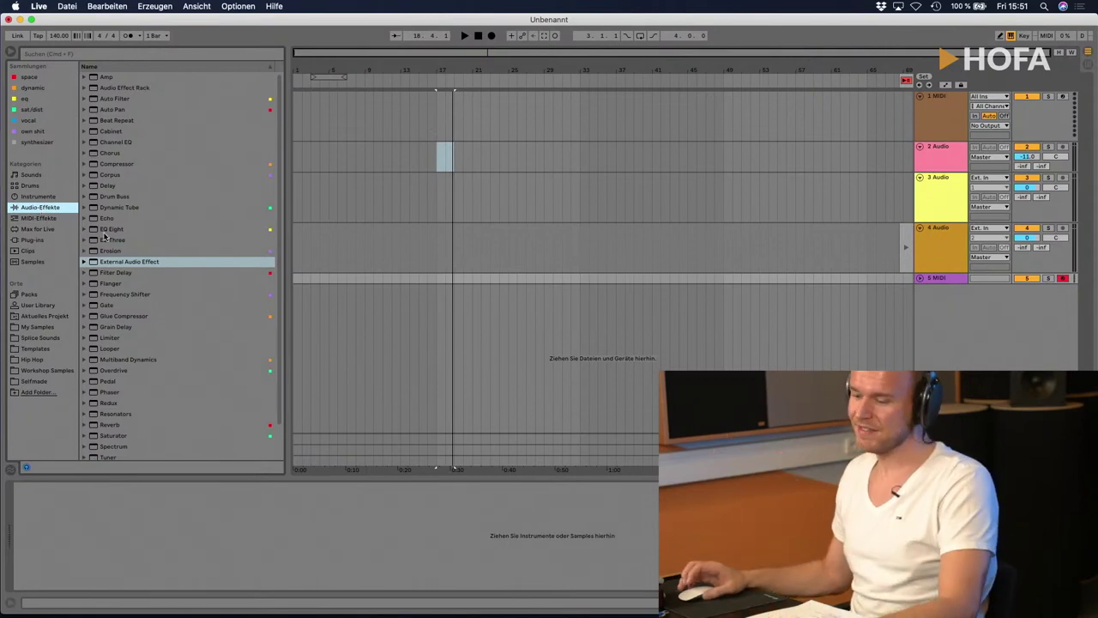
pyautogui.scroll(-3, 151, 230)
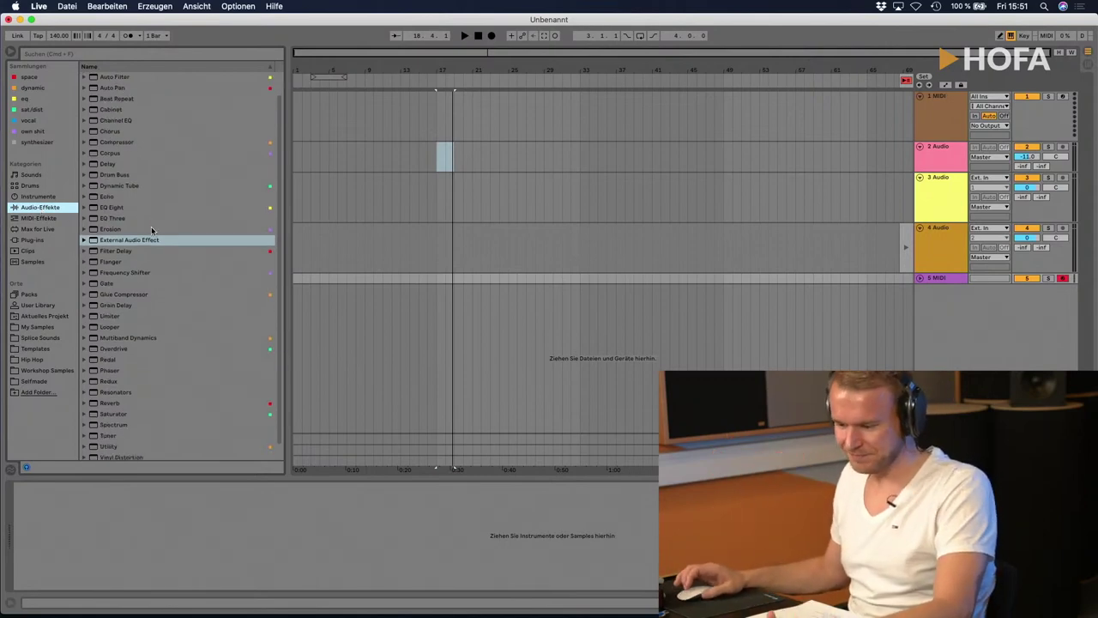
pyautogui.scroll(3, 151, 229)
pyautogui.scroll(-3, 142, 131)
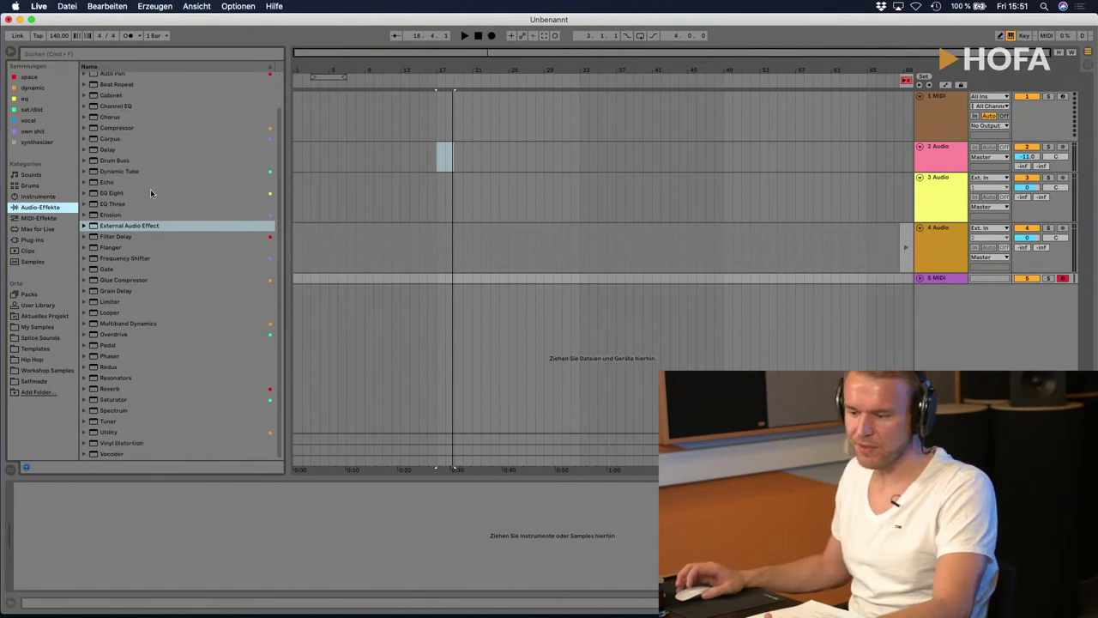
# Step: Load the Arpeggiator from the MIDI-Effekte category onto track 5 and remove it again
pyautogui.click(43, 219)
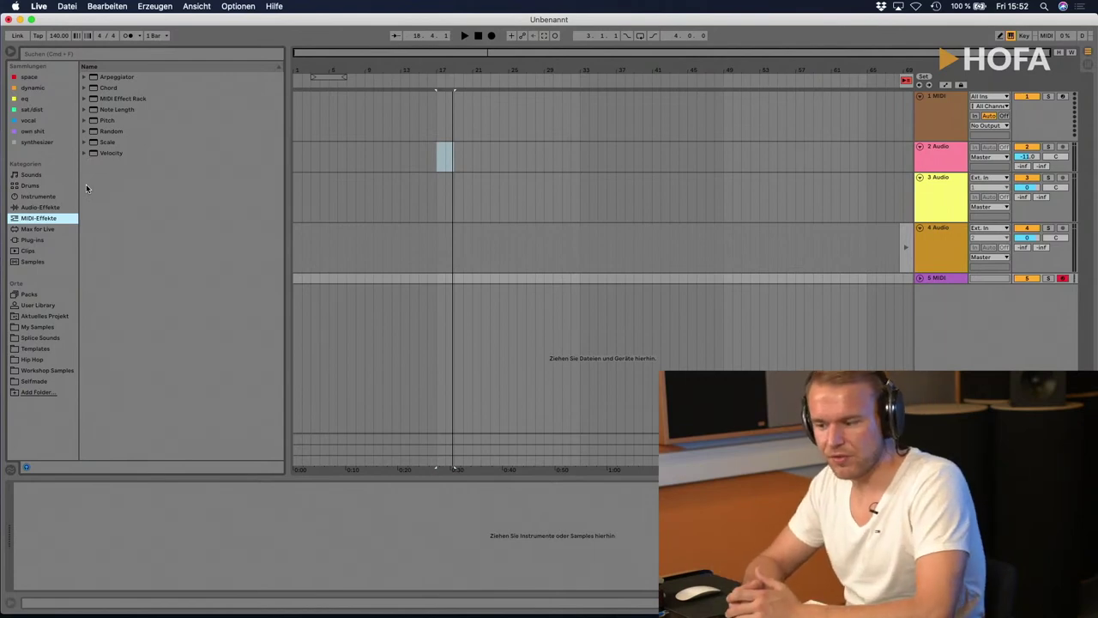
pyautogui.doubleClick(117, 78)
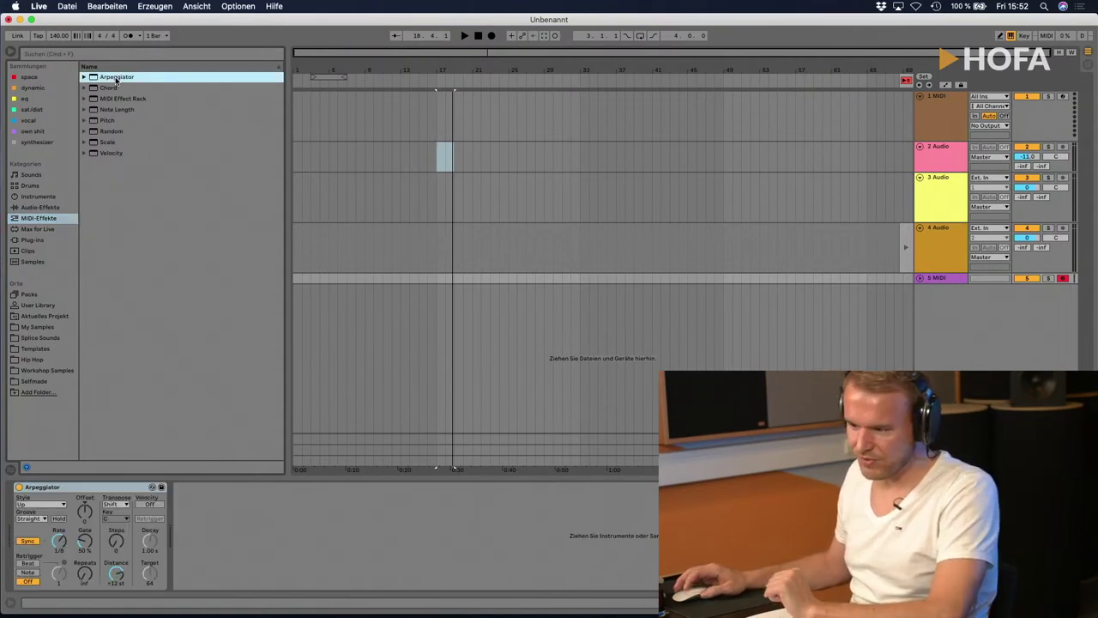
pyautogui.click(80, 488)
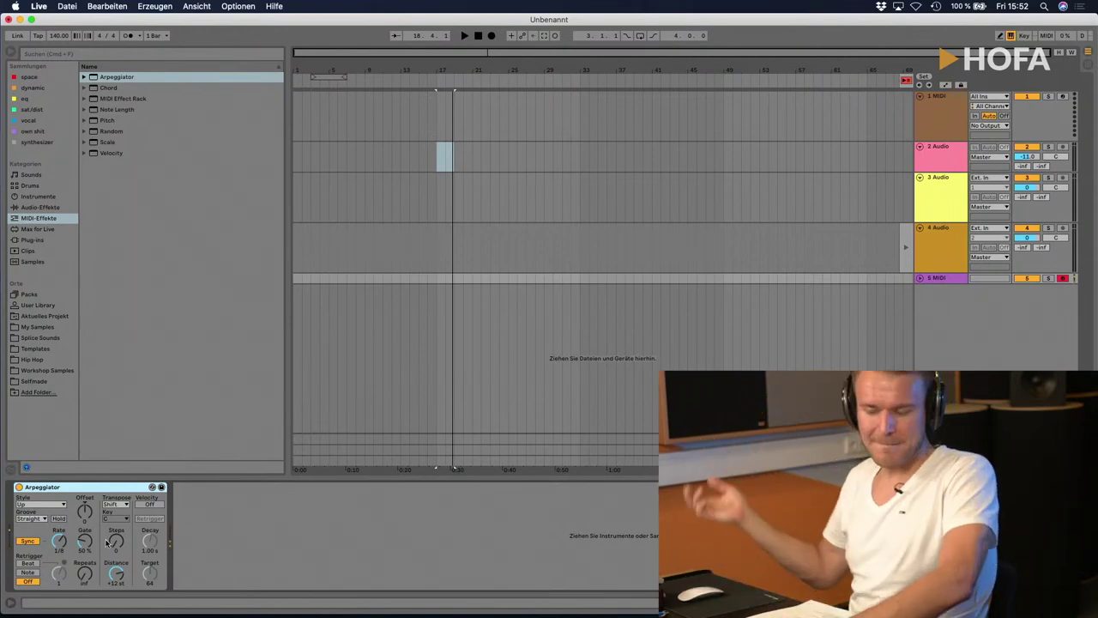
pyautogui.click(83, 492)
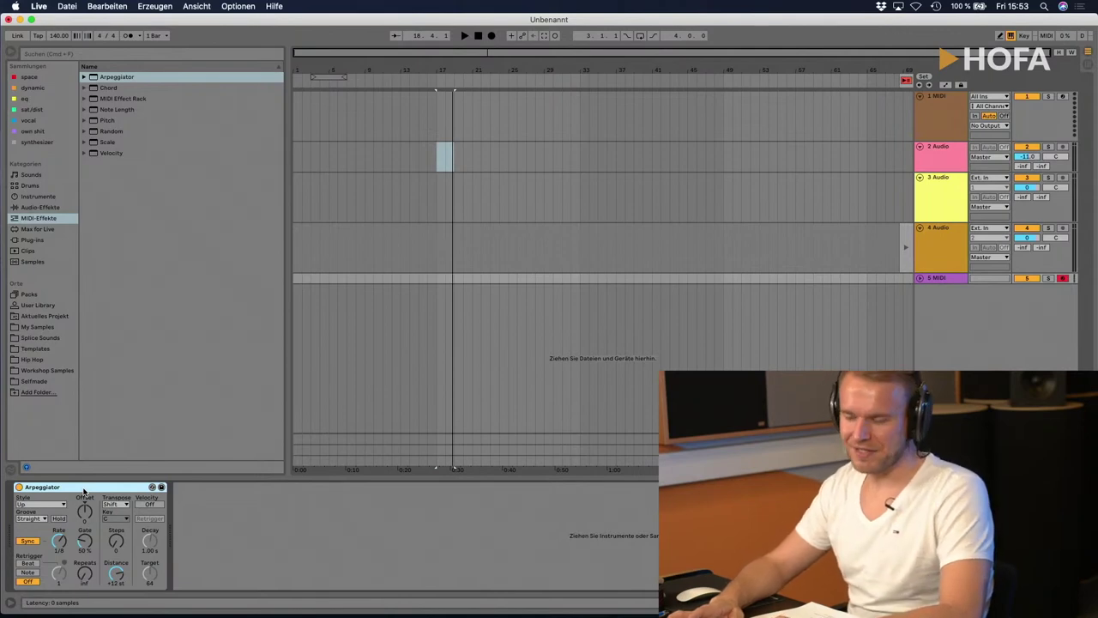
pyautogui.press('Delete')
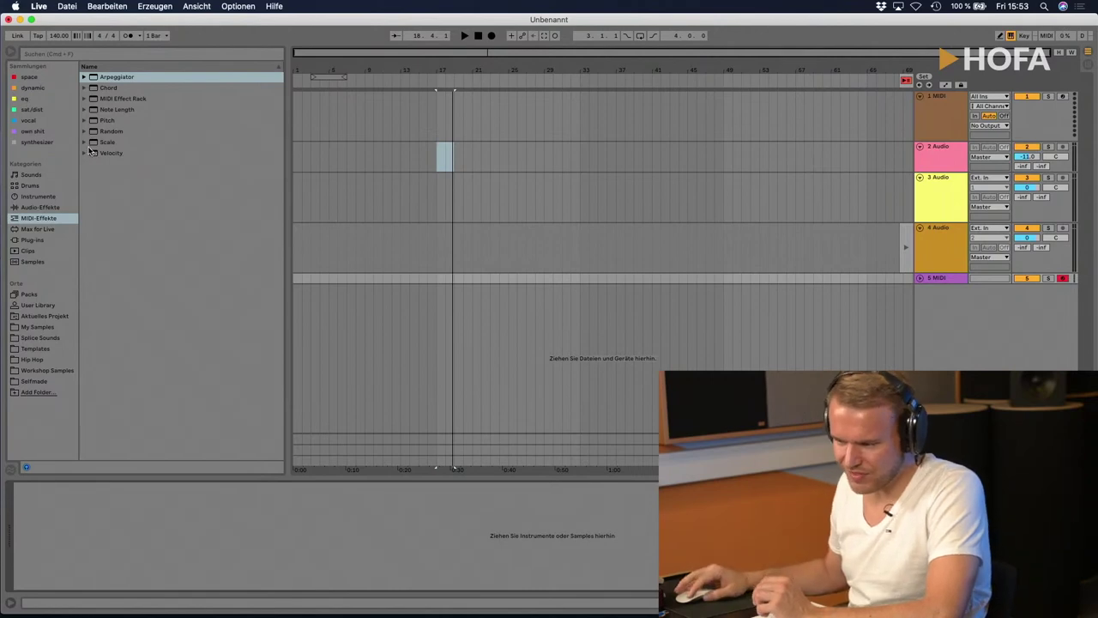
# Step: Load the Scale effect's C Minor preset onto track 5, inspect its note grid and Base control, and delete the effect
pyautogui.click(84, 143)
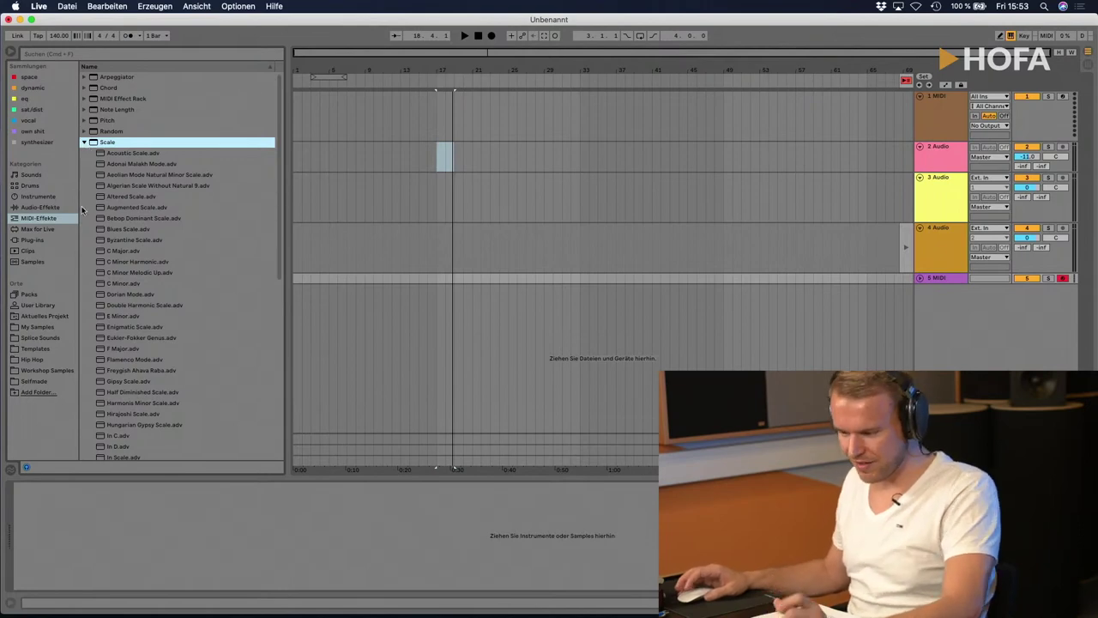
pyautogui.click(84, 143)
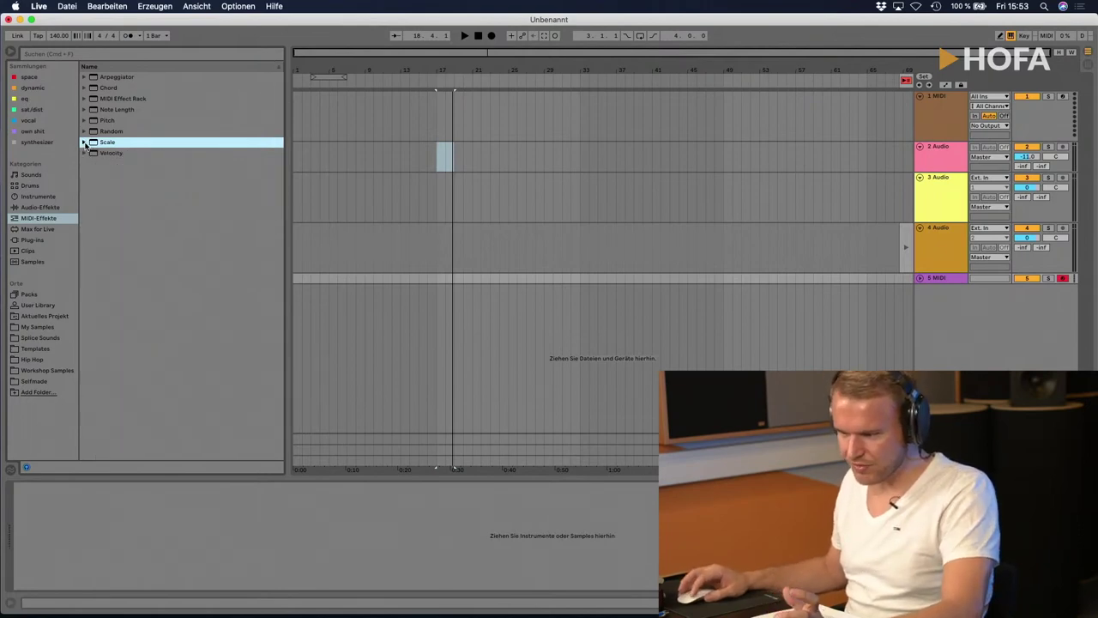
pyautogui.click(84, 143)
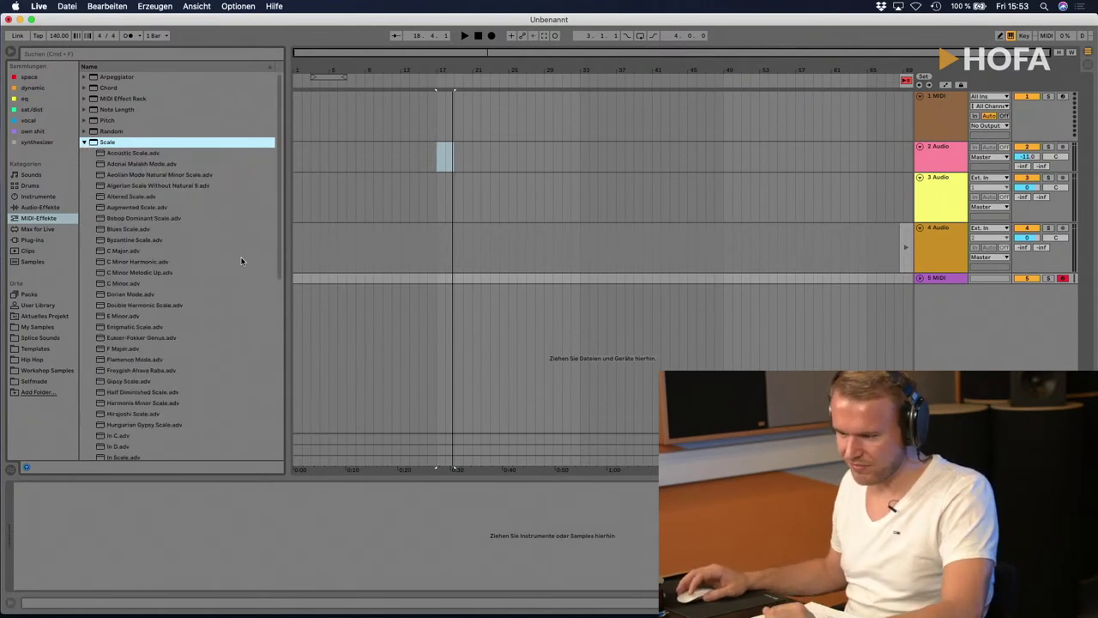
pyautogui.doubleClick(118, 285)
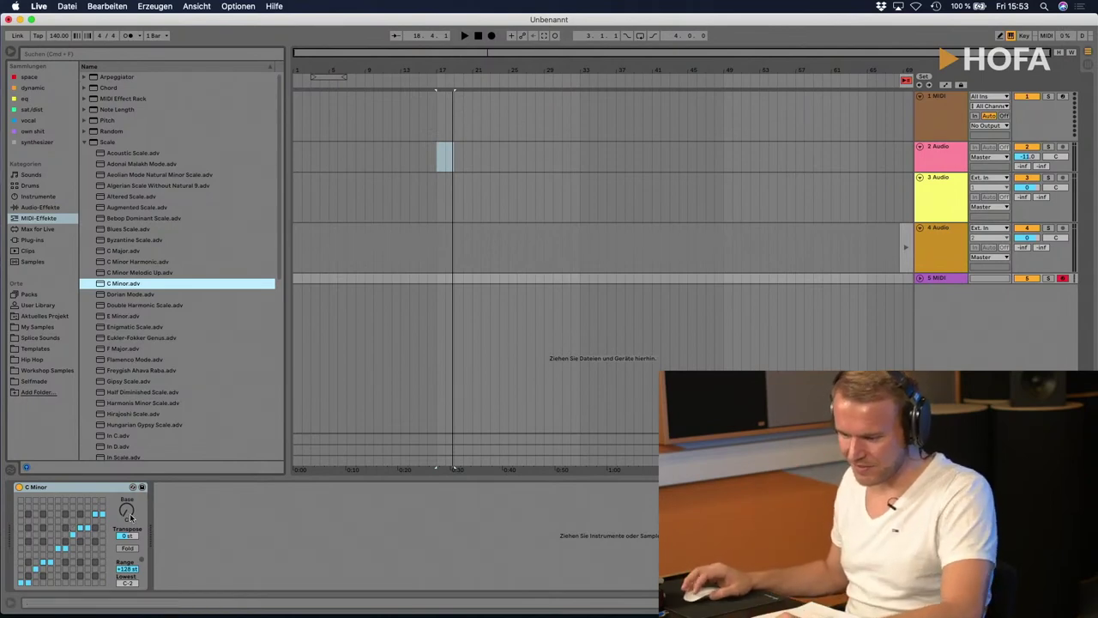
pyautogui.click(68, 527)
pyautogui.moveTo(127, 509); pyautogui.dragTo(98, 493)
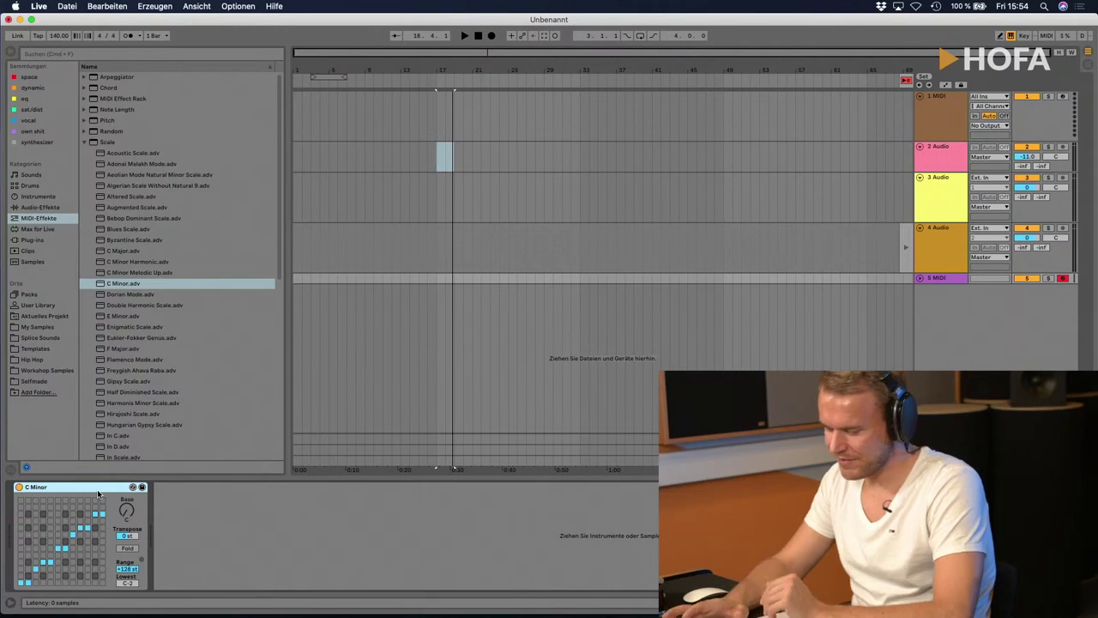
pyautogui.press('Delete')
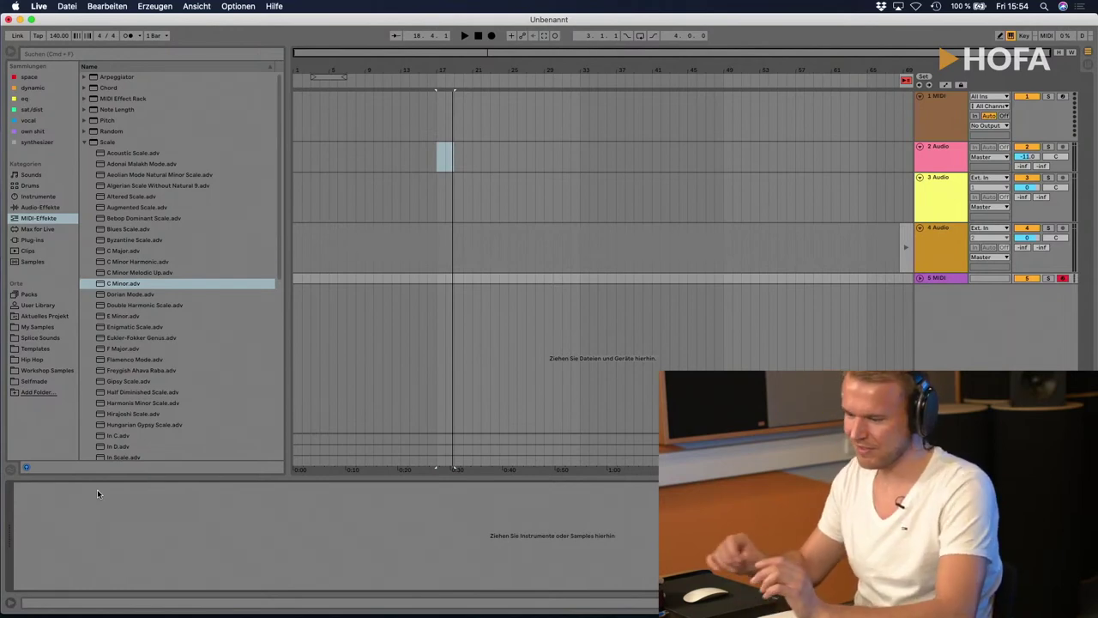
# Step: Browse the Max for Live category, expanding the Max Audio Effect folder and selecting Color Limiter
pyautogui.click(47, 230)
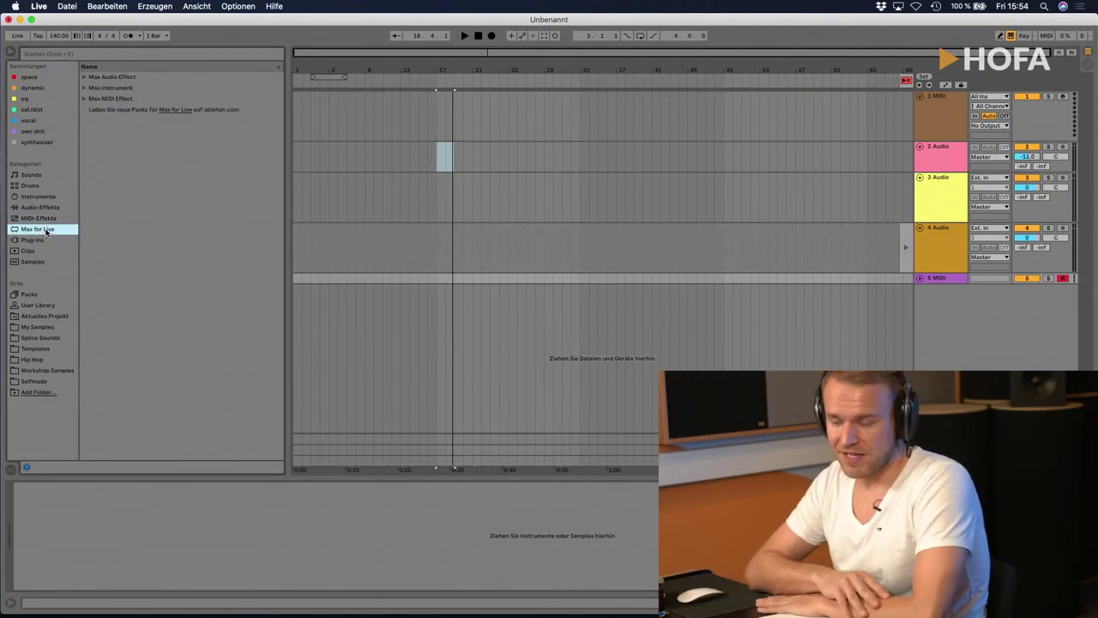
pyautogui.click(84, 77)
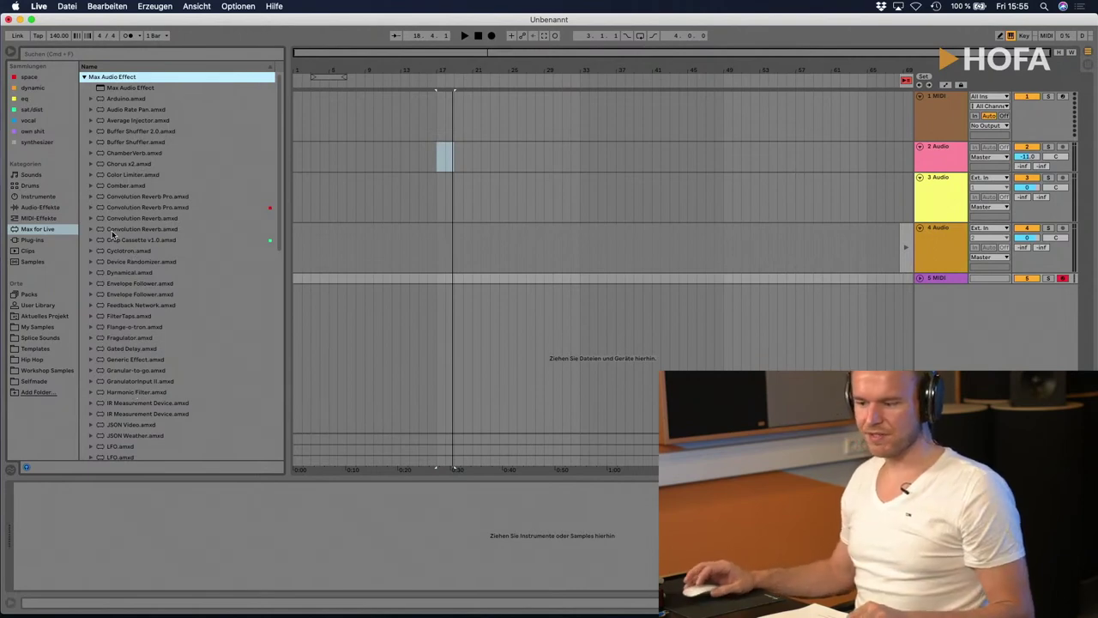
pyautogui.click(129, 175)
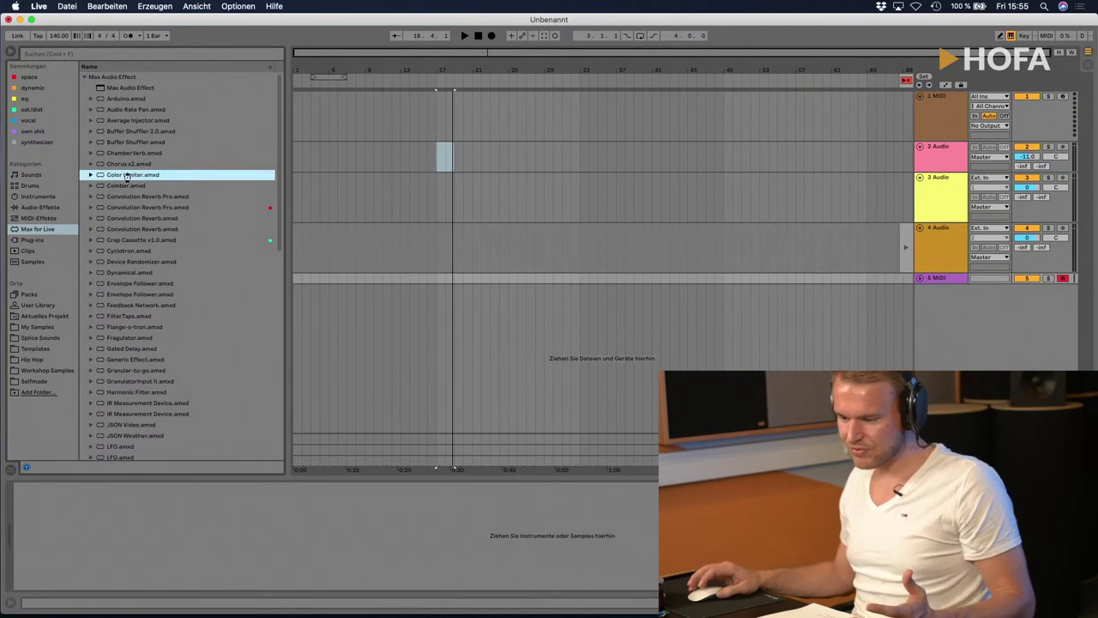
# Step: Load Color Limiter onto track 5, try its Saturation control, and delete the device
pyautogui.press('Return')
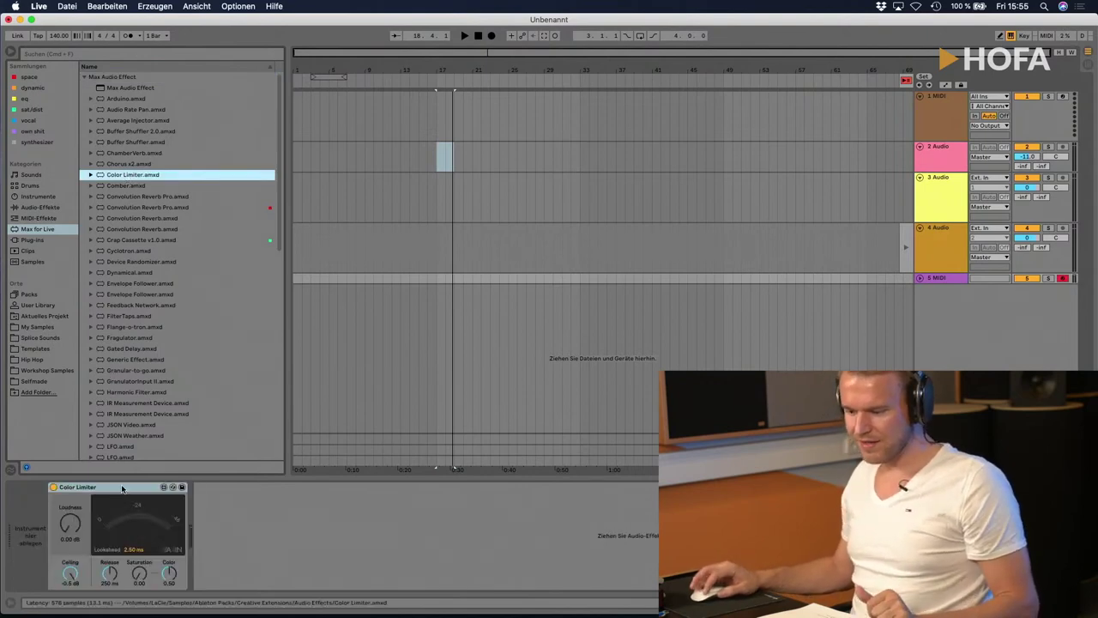
pyautogui.moveTo(139, 573)
pyautogui.mouseDown()
pyautogui.moveTo(139, 554)
pyautogui.moveTo(144, 577)
pyautogui.mouseUp()
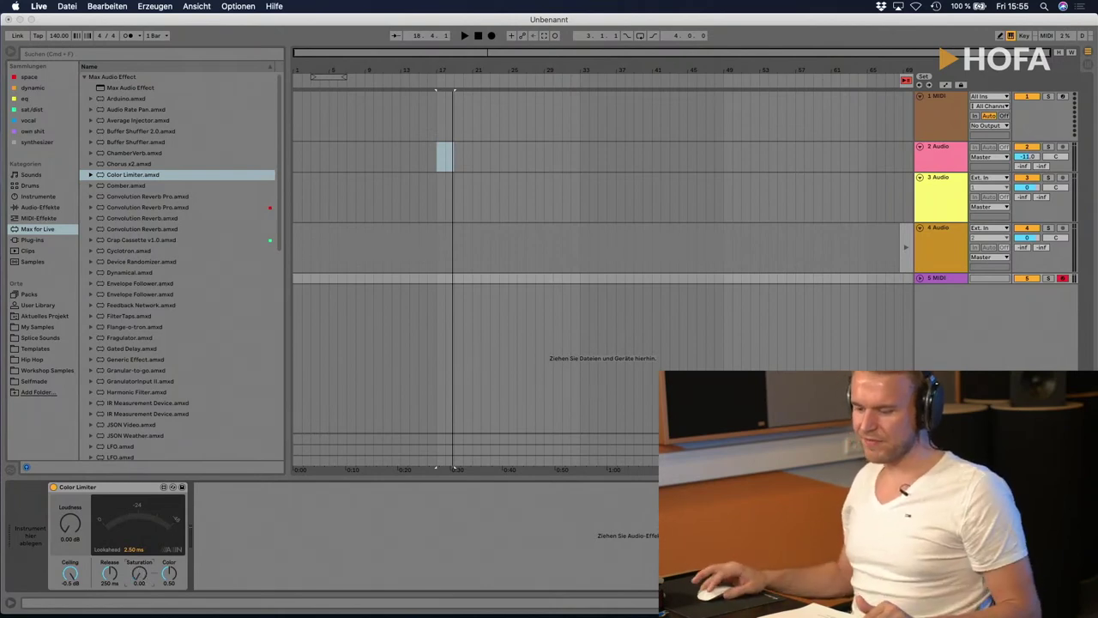
pyautogui.click(119, 490)
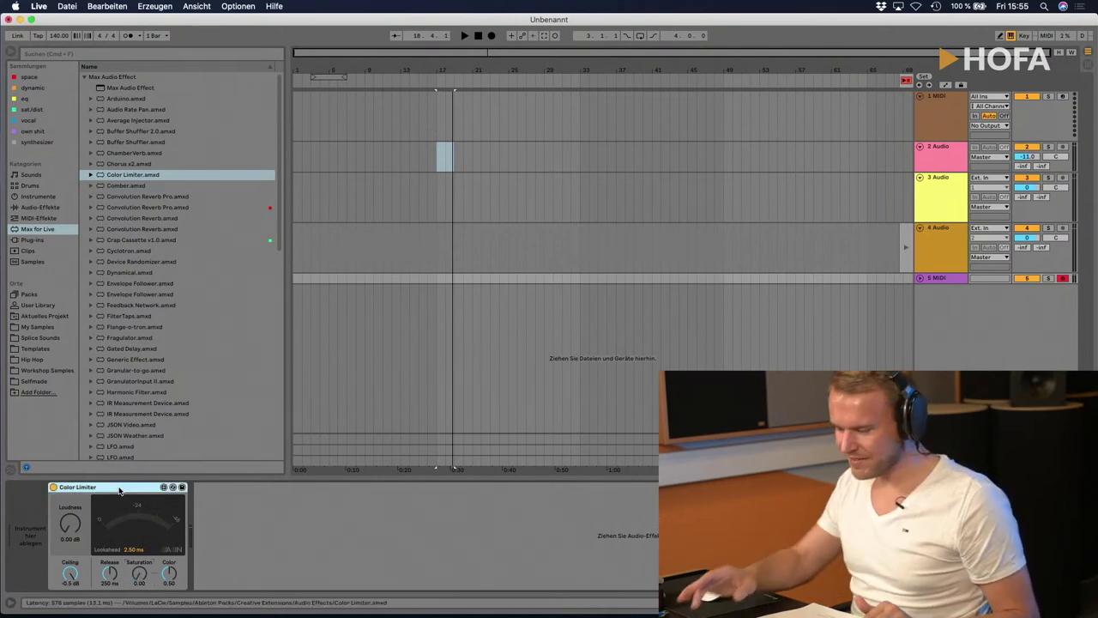
pyautogui.press('Delete')
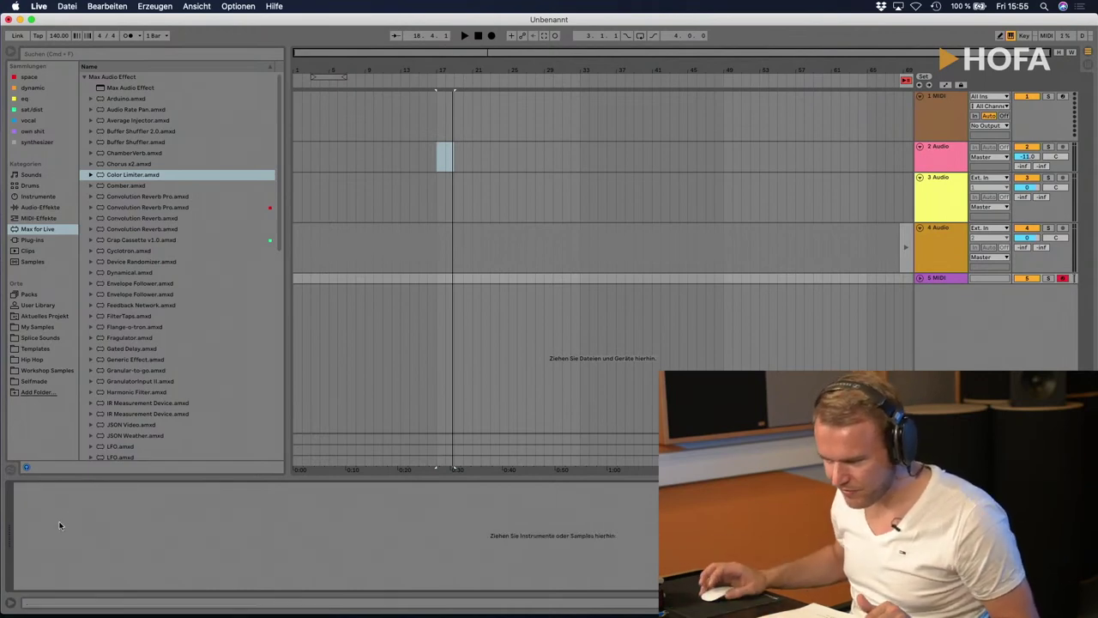
# Step: Load Granular-to-go onto track 5, delete it again, and look through the rest of the Max Audio Effect folder
pyautogui.doubleClick(129, 371)
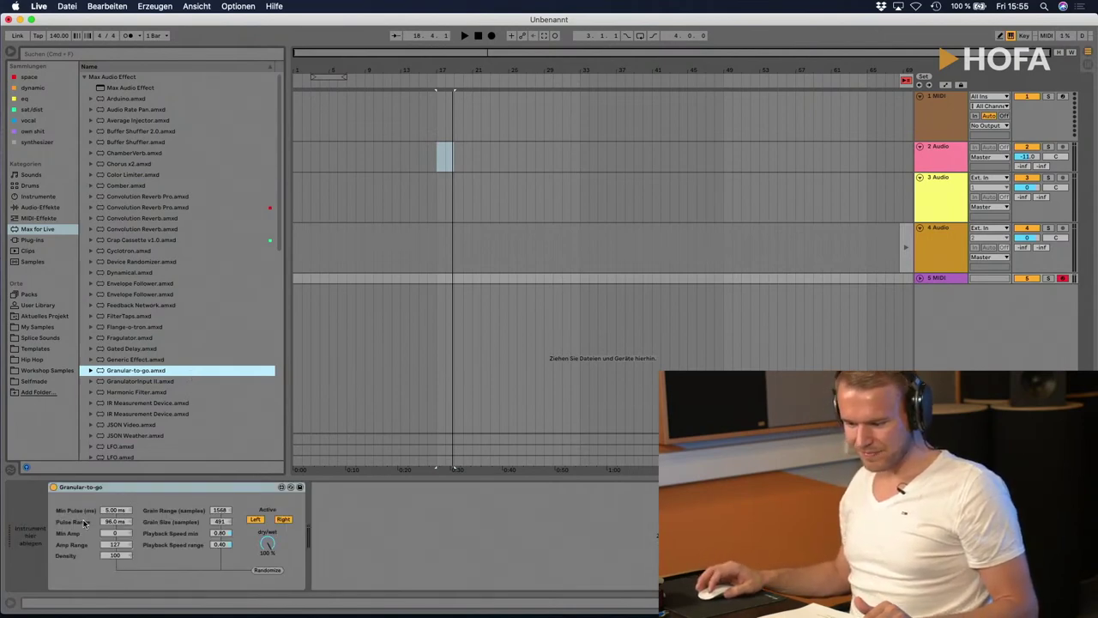
pyautogui.click(145, 487)
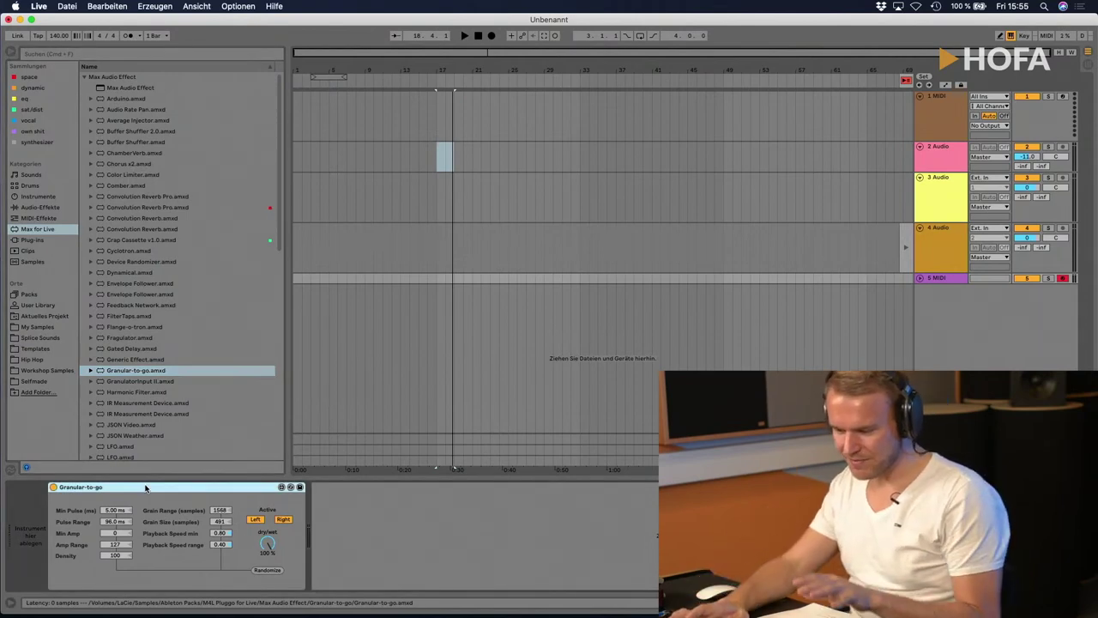
pyautogui.press('BackSpace')
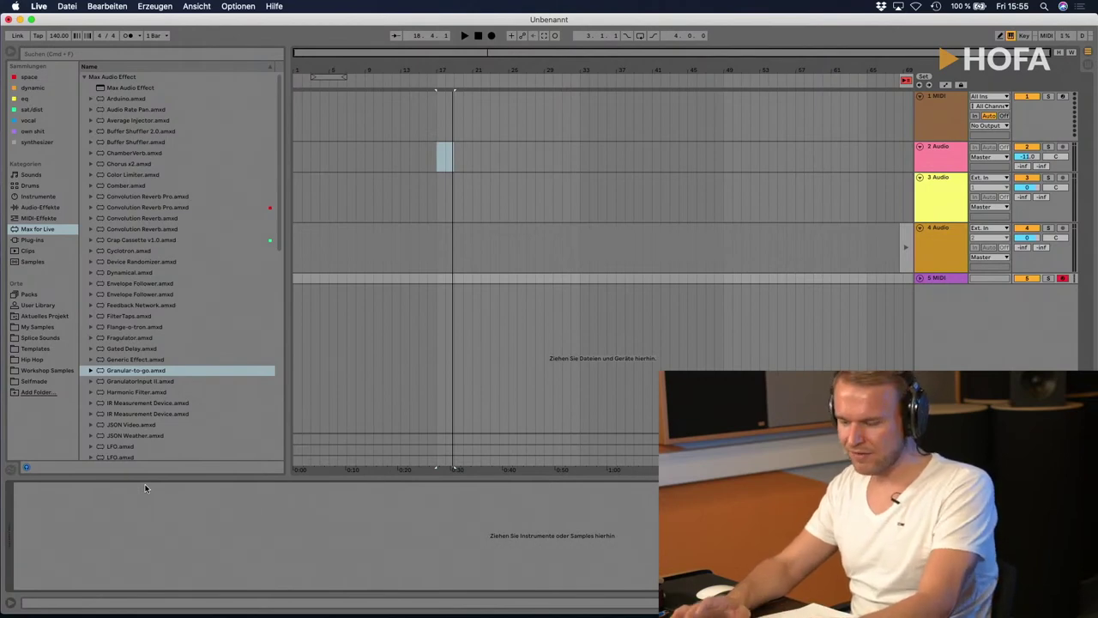
pyautogui.scroll(-10, 213, 274)
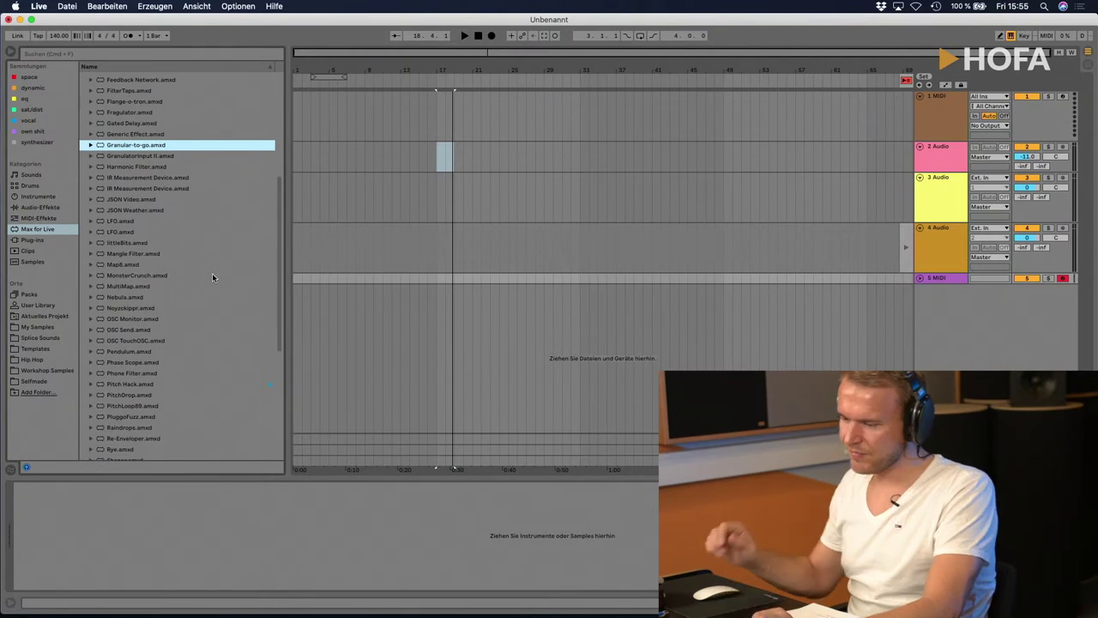
pyautogui.scroll(10, 212, 276)
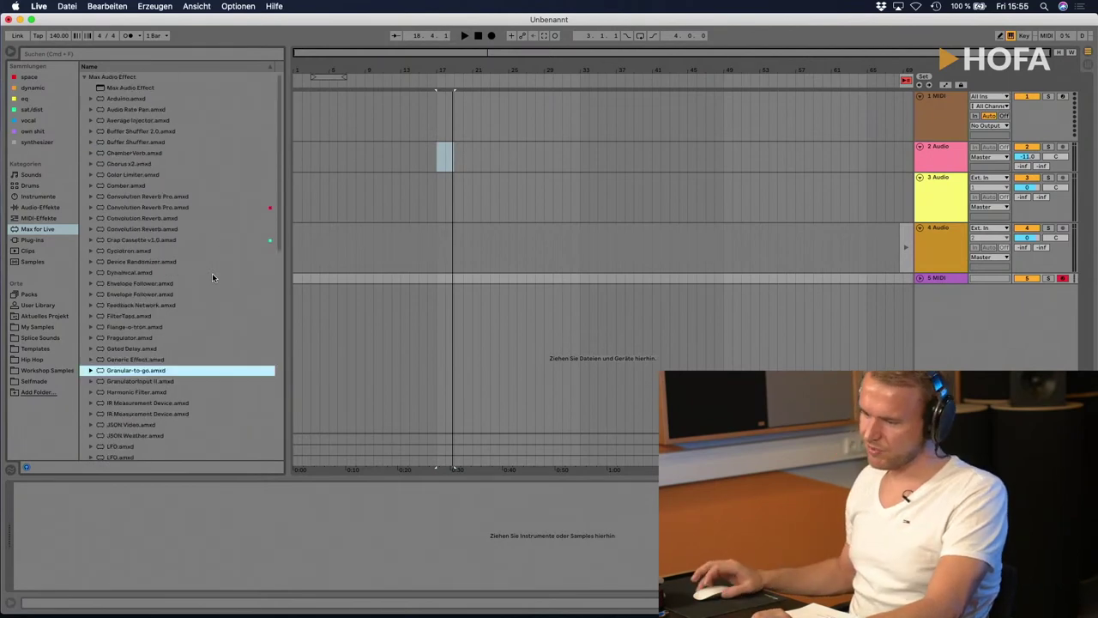
# Step: Search the browser for "eq" and load EQ Eight from the results onto track 5
pyautogui.click(269, 207)
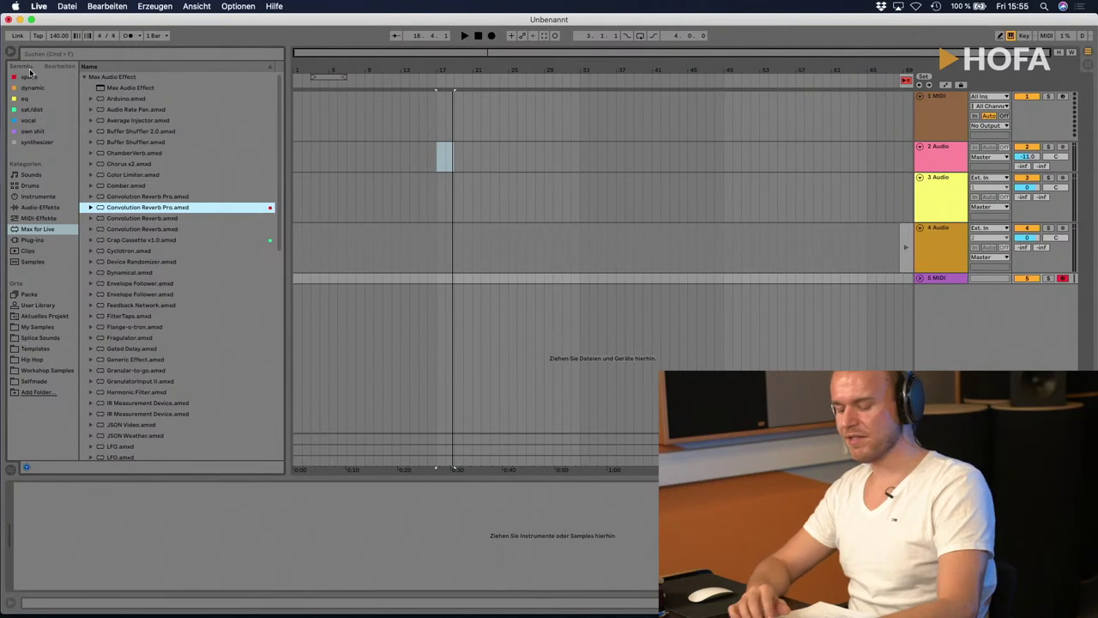
pyautogui.press('super+f')
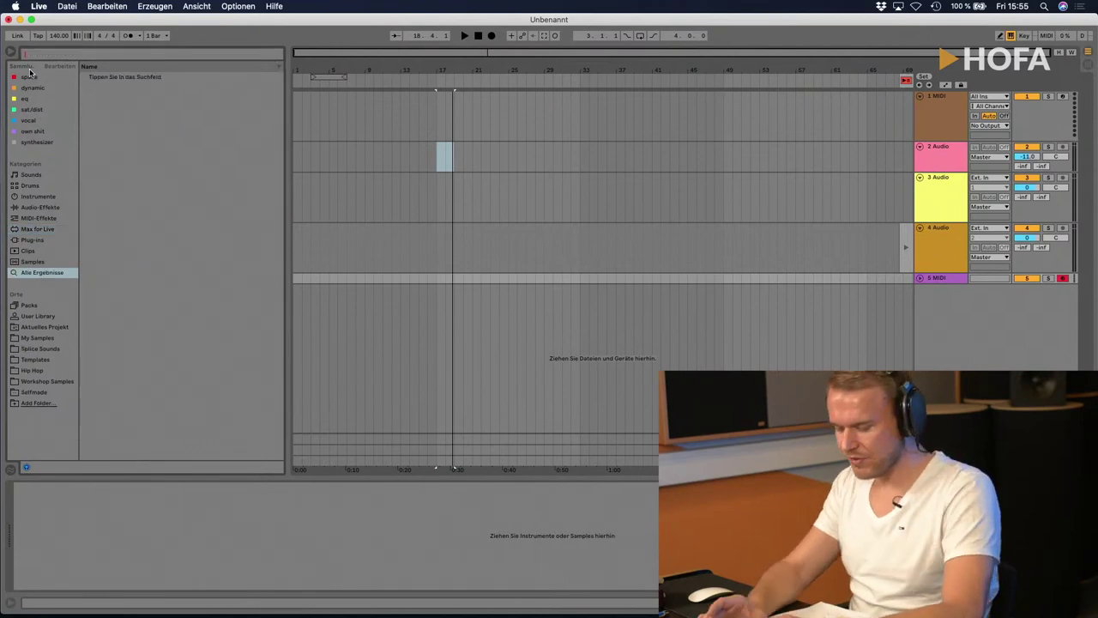
pyautogui.write('eq')
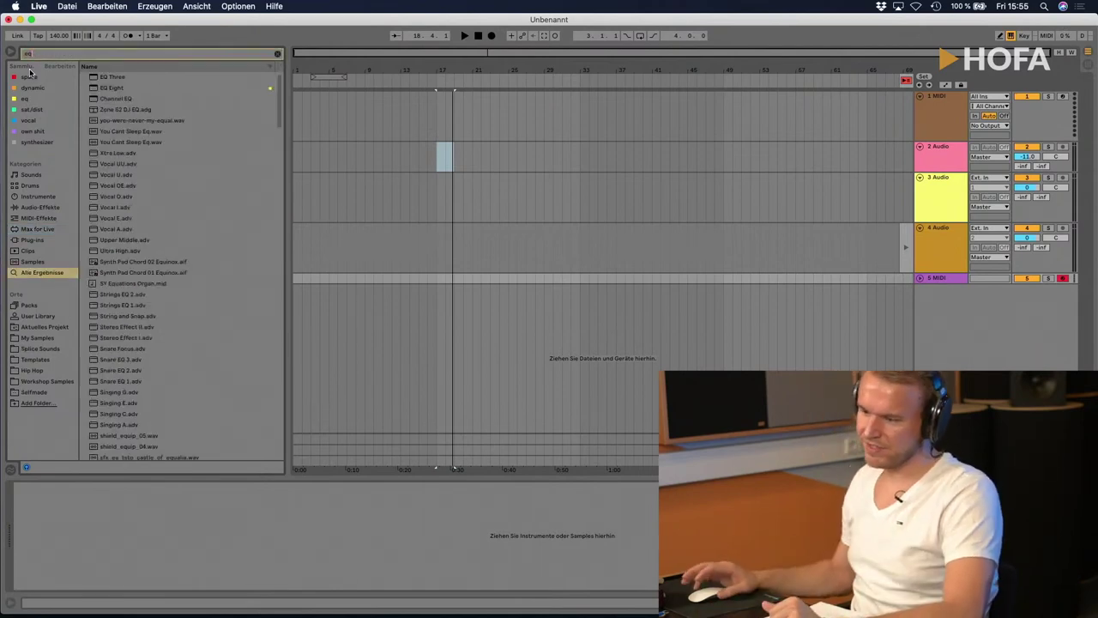
pyautogui.doubleClick(114, 89)
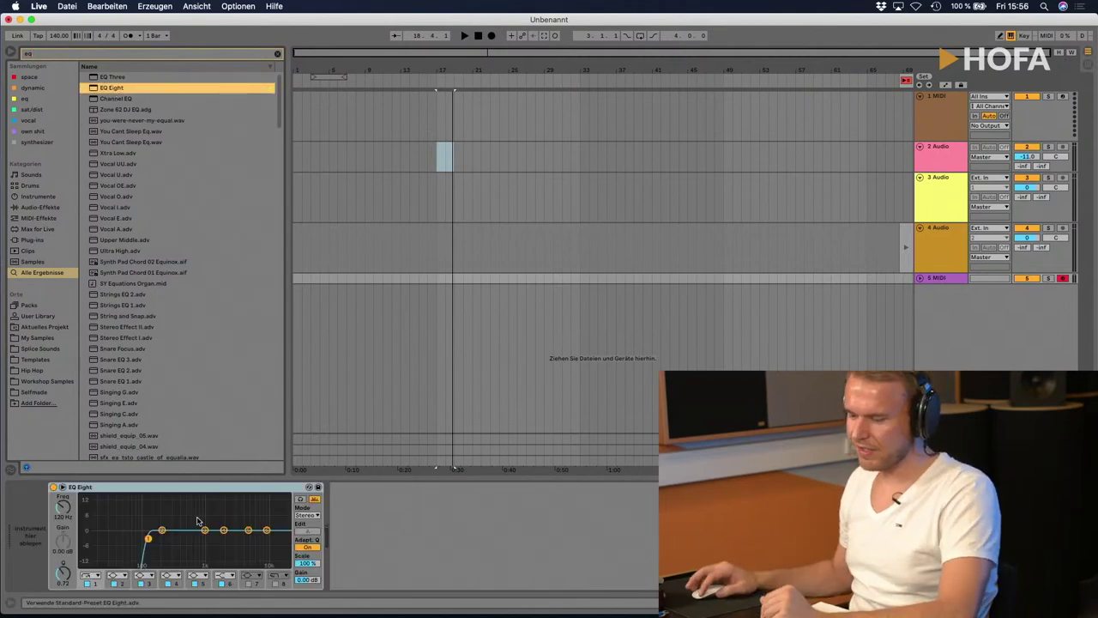
# Step: Show EQ Eight's curve in the enlarged display, collapse it again, and delete the device
pyautogui.doubleClick(198, 518)
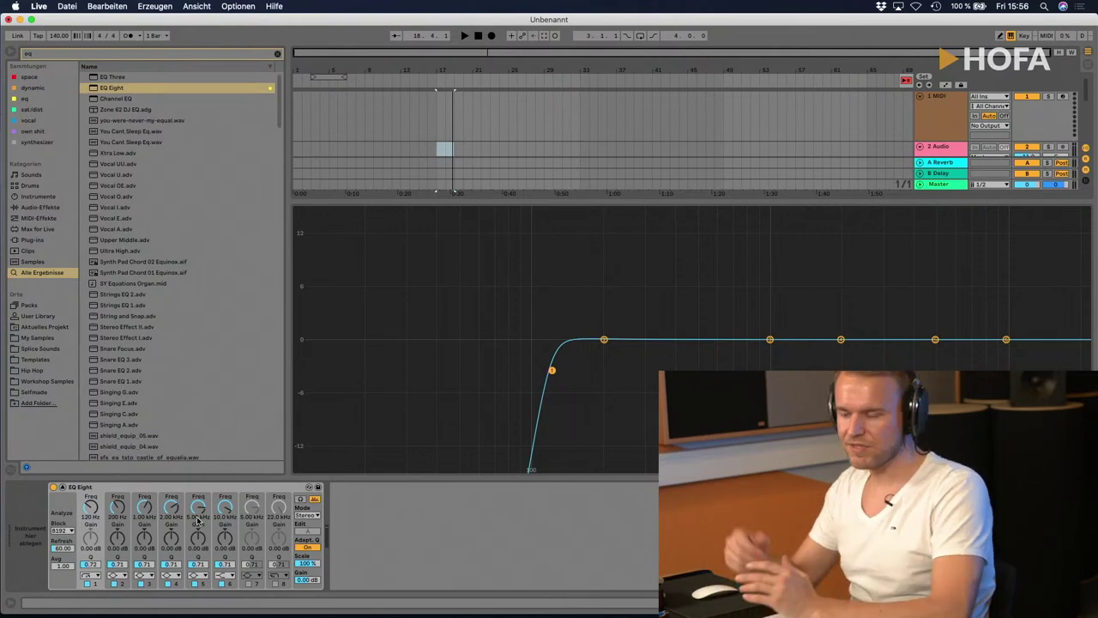
pyautogui.moveTo(460, 203); pyautogui.dragTo(386, 429)
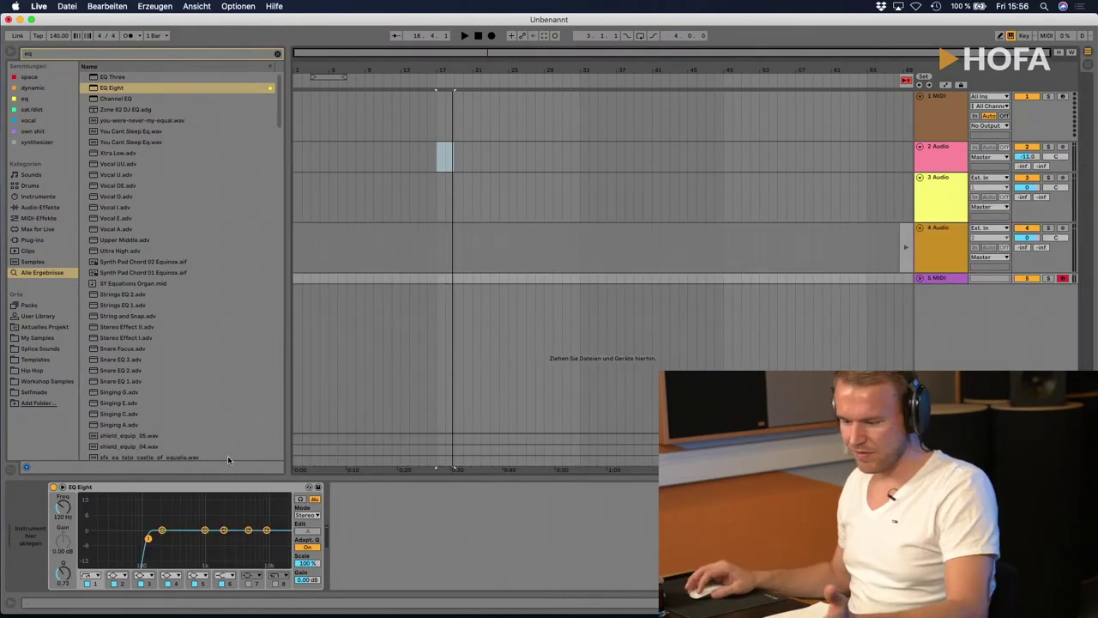
pyautogui.click(135, 491)
pyautogui.press('Delete')
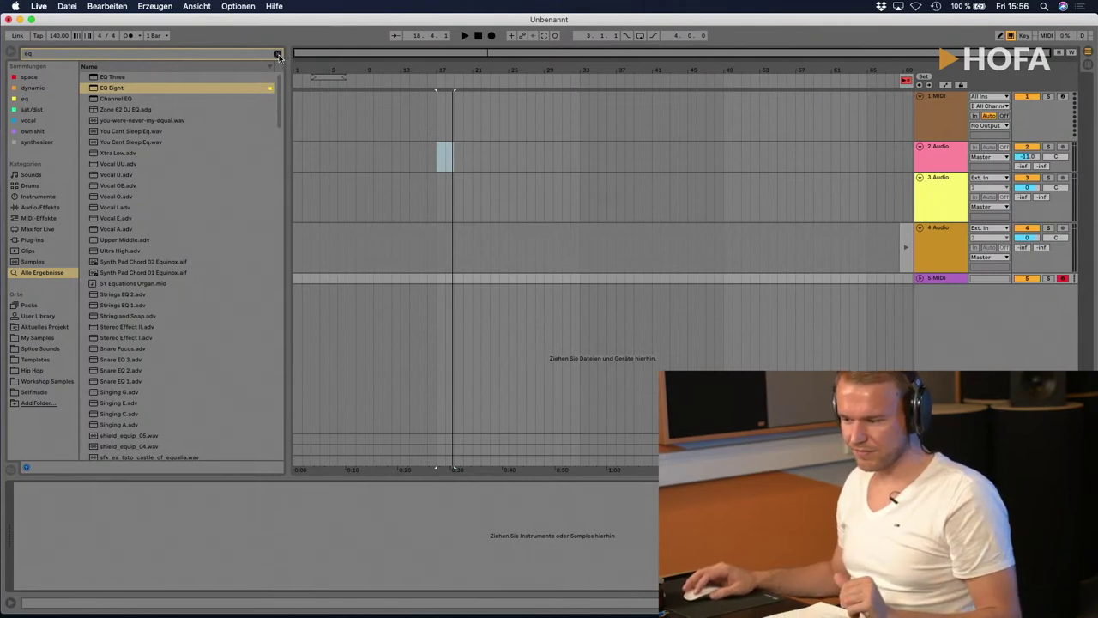
# Step: Clear the search, load EQ Eight from the eq collection onto track 5, and delete it again
pyautogui.click(277, 53)
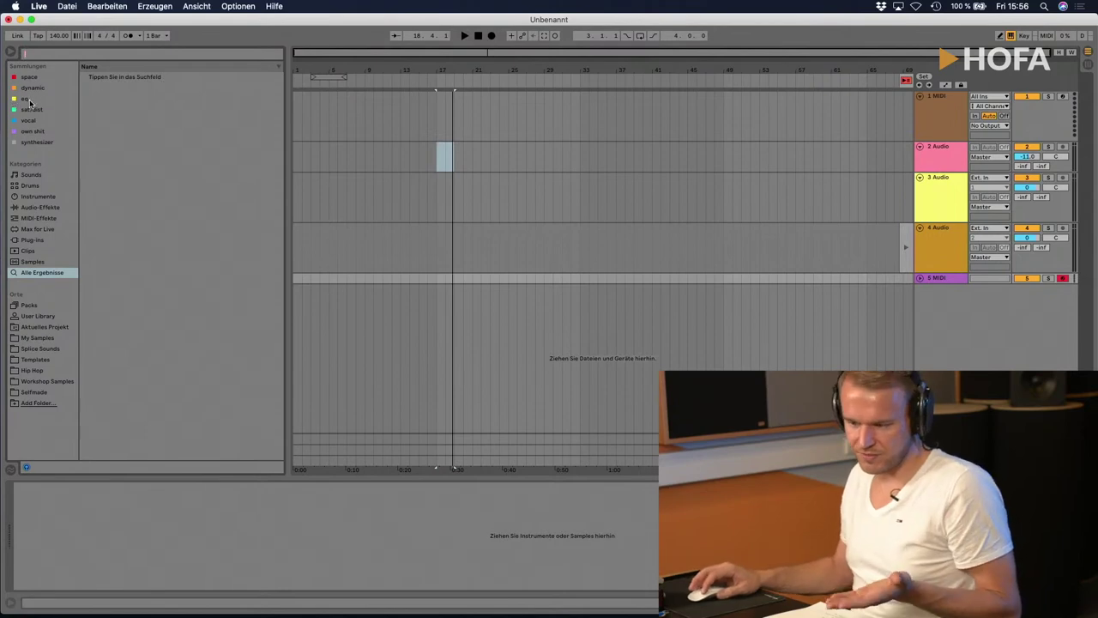
pyautogui.click(26, 99)
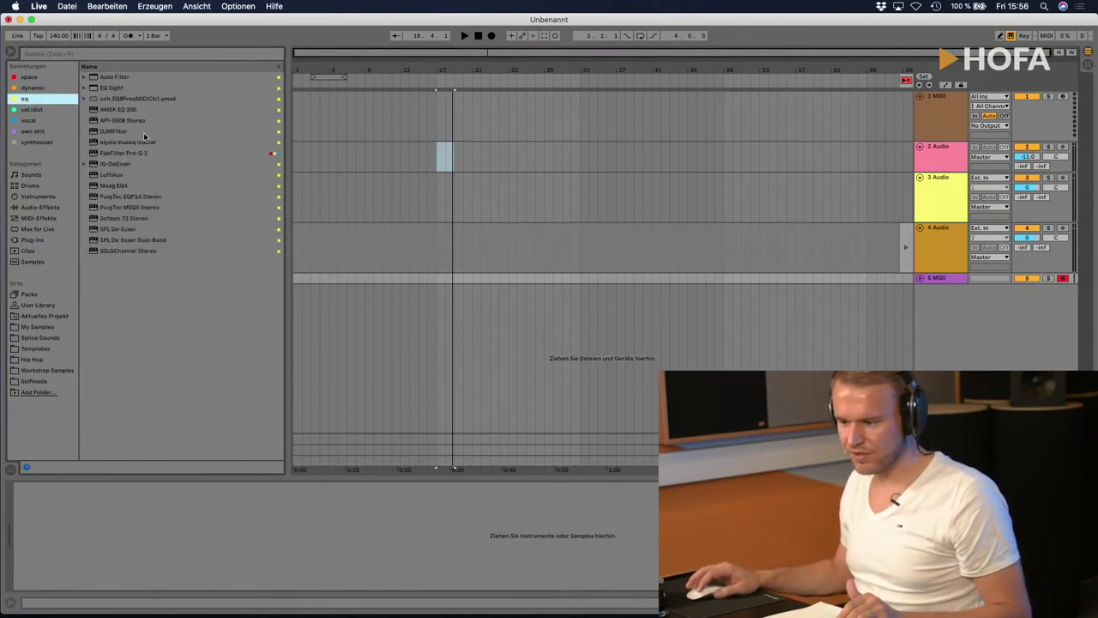
pyautogui.doubleClick(118, 89)
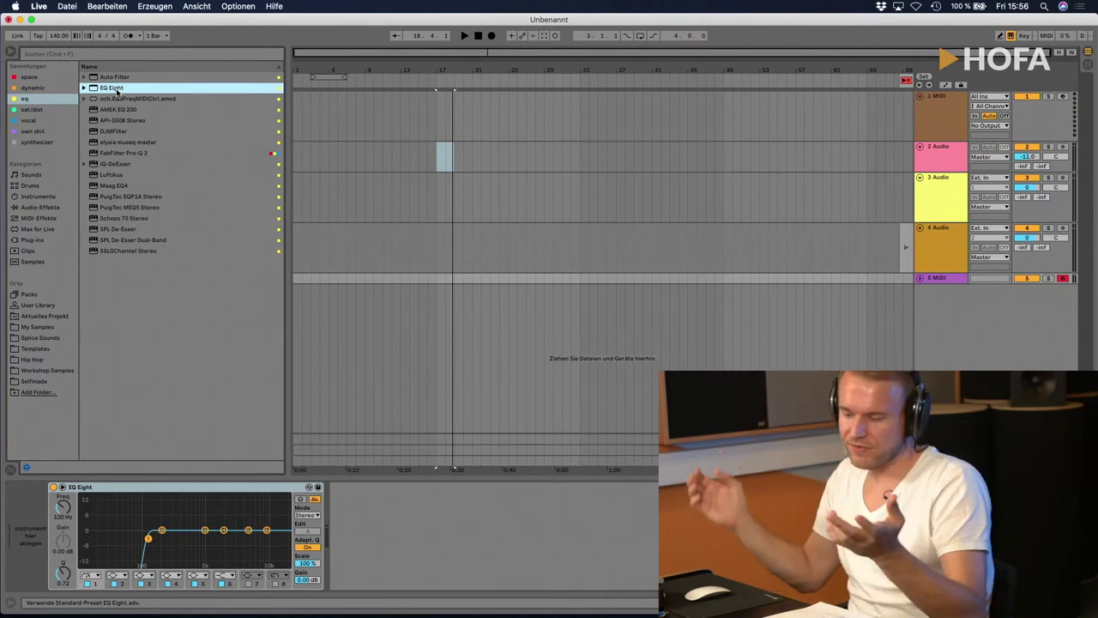
pyautogui.click(161, 491)
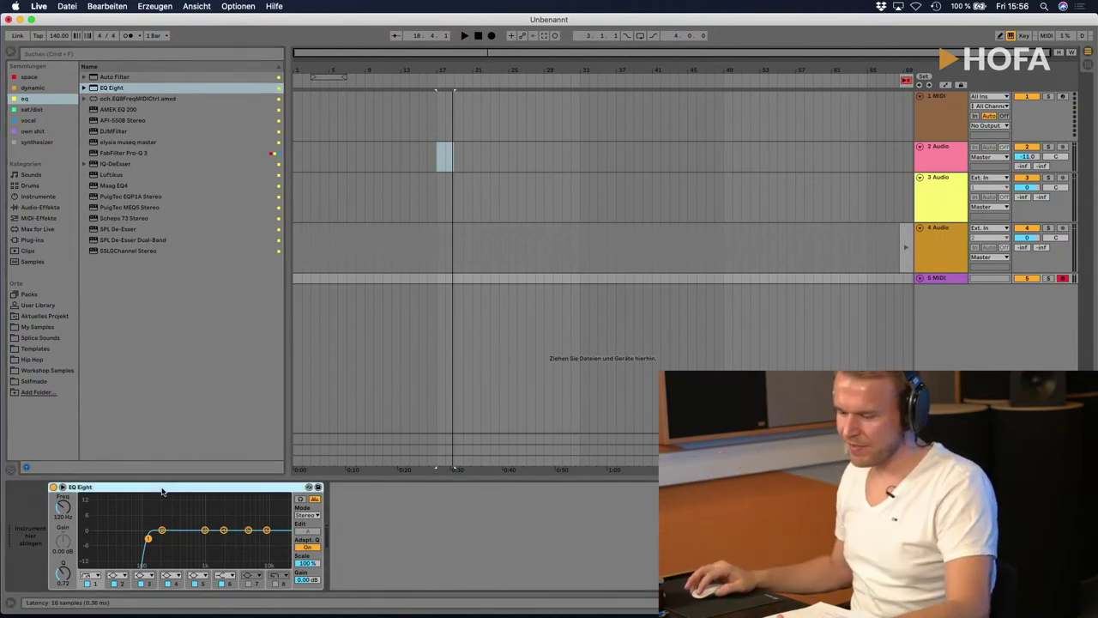
pyautogui.press('Delete')
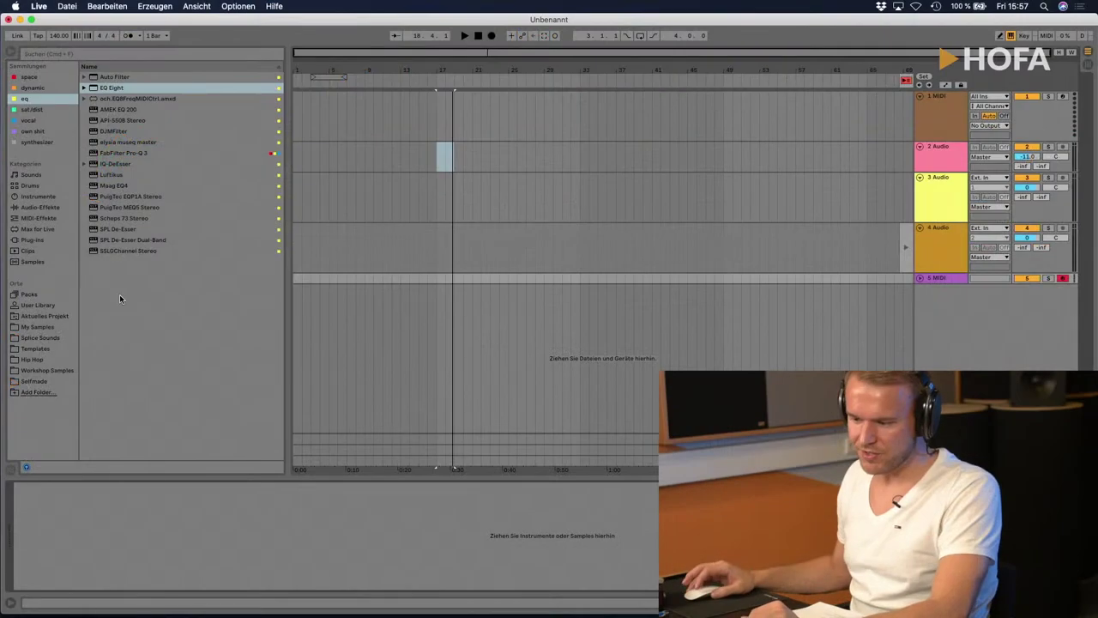
# Step: Load the SSLGChannel Stereo plug-in from the eq collection onto track 5 and remove it again
pyautogui.moveTo(119, 251); pyautogui.dragTo(313, 241)
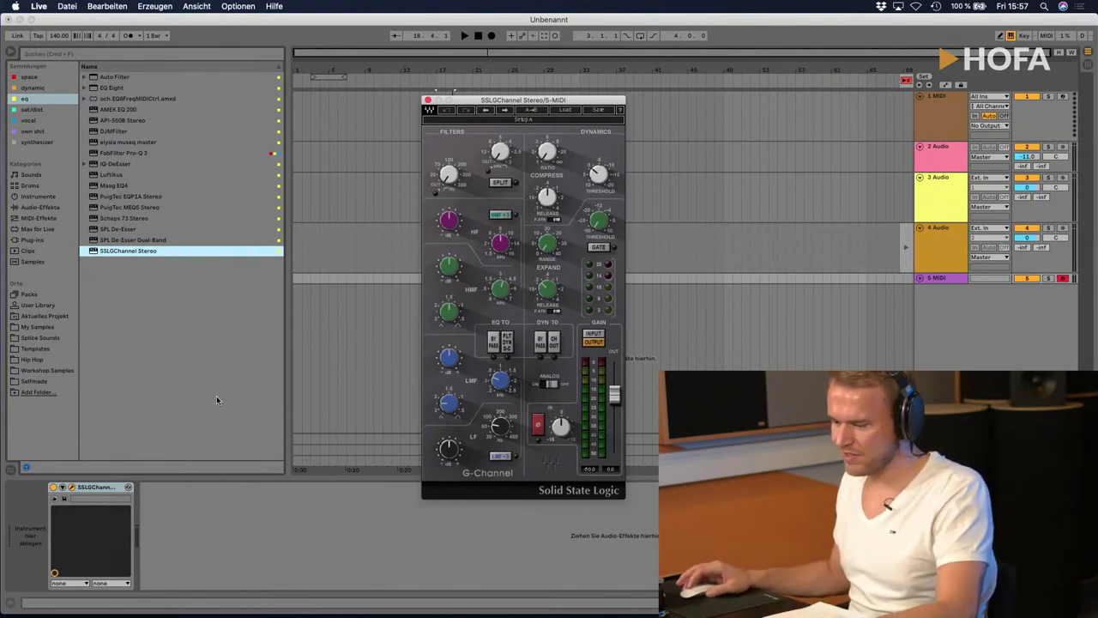
pyautogui.click(96, 488)
pyautogui.press('Delete')
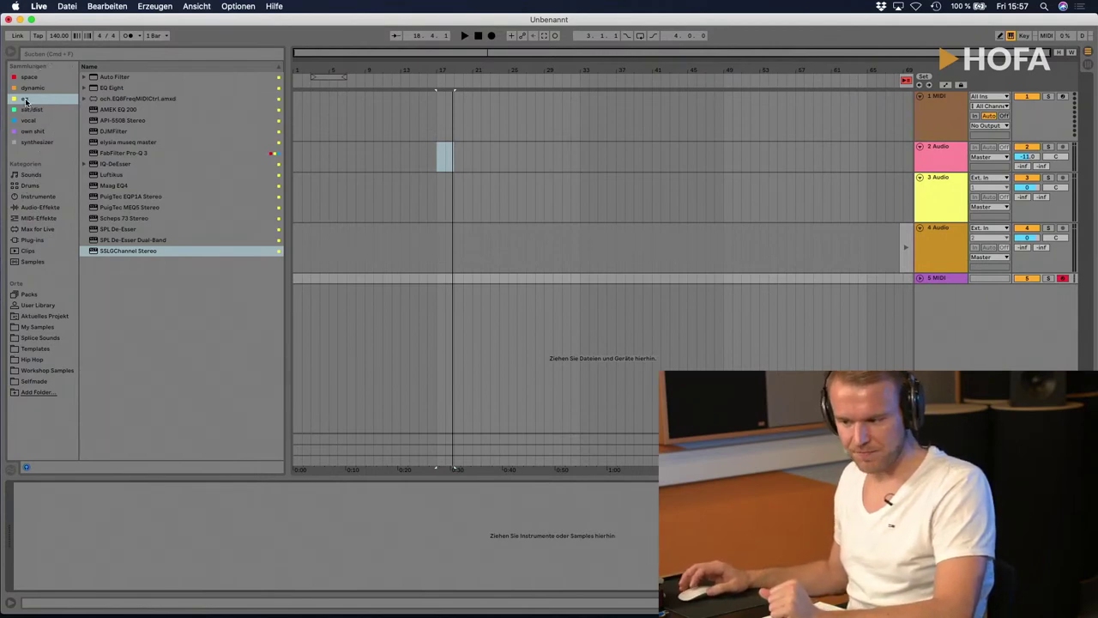
# Step: Look at the collection color assignments available for Compressor in the Audio-Effekte category
pyautogui.click(38, 208)
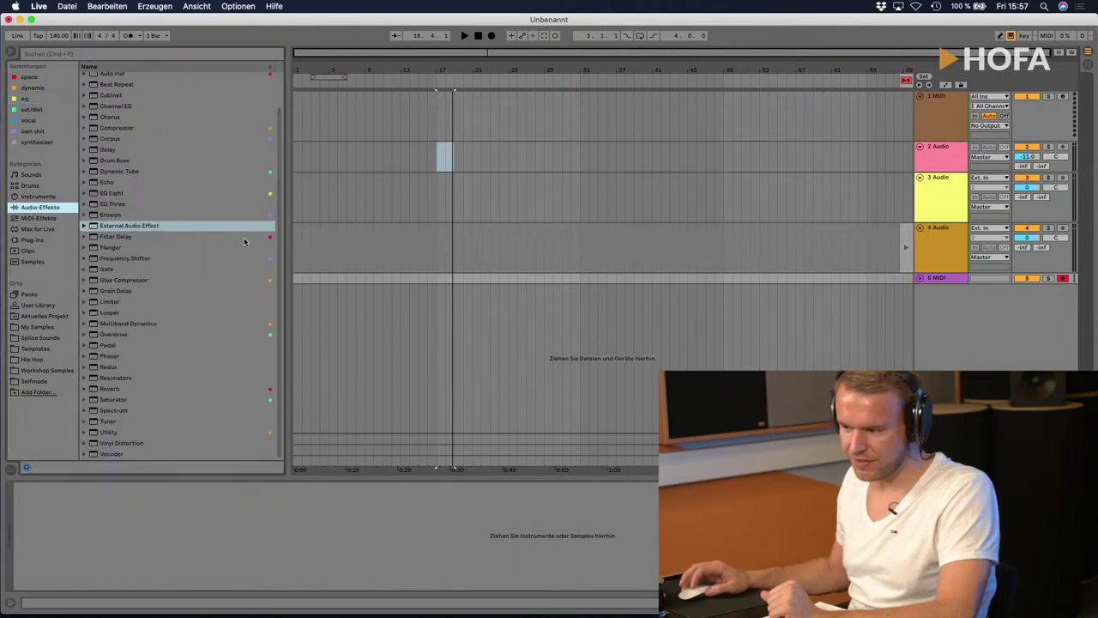
pyautogui.rightClick(133, 128)
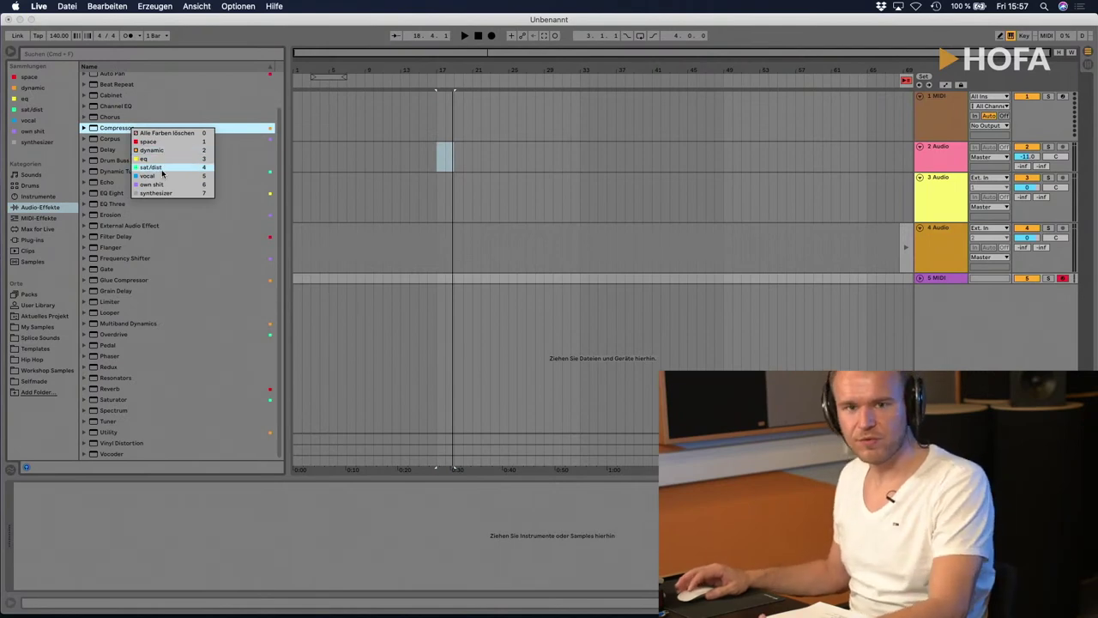
pyautogui.click(108, 134)
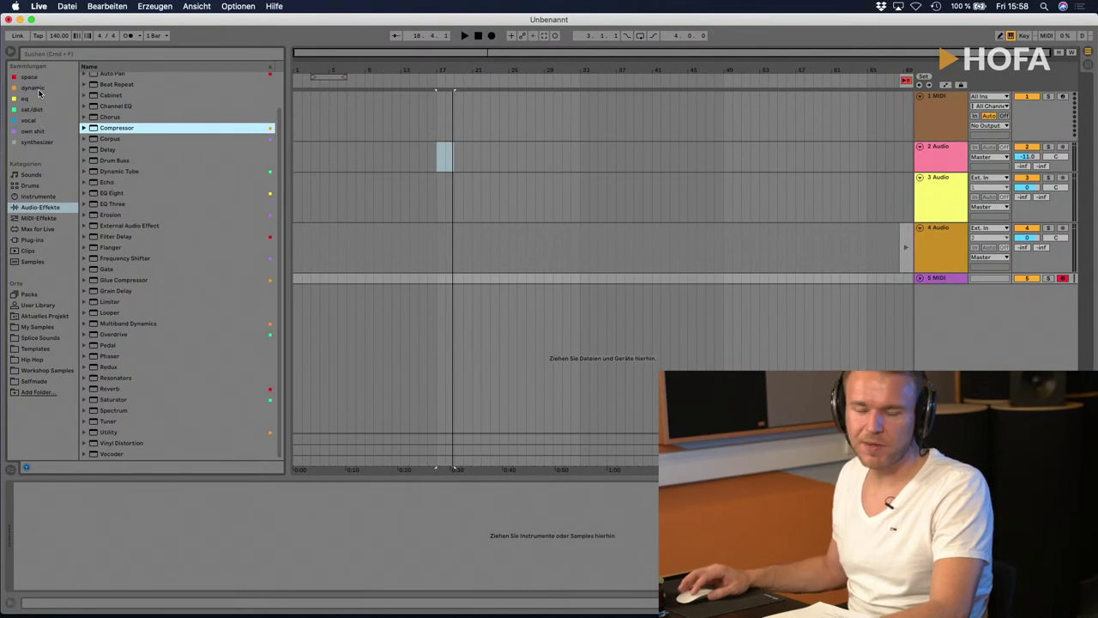
# Step: Check the color marks of Auto Pan and Dynamic Tube and view the contents of the sat/dist collection
pyautogui.scroll(2, 120, 103)
pyautogui.click(116, 111)
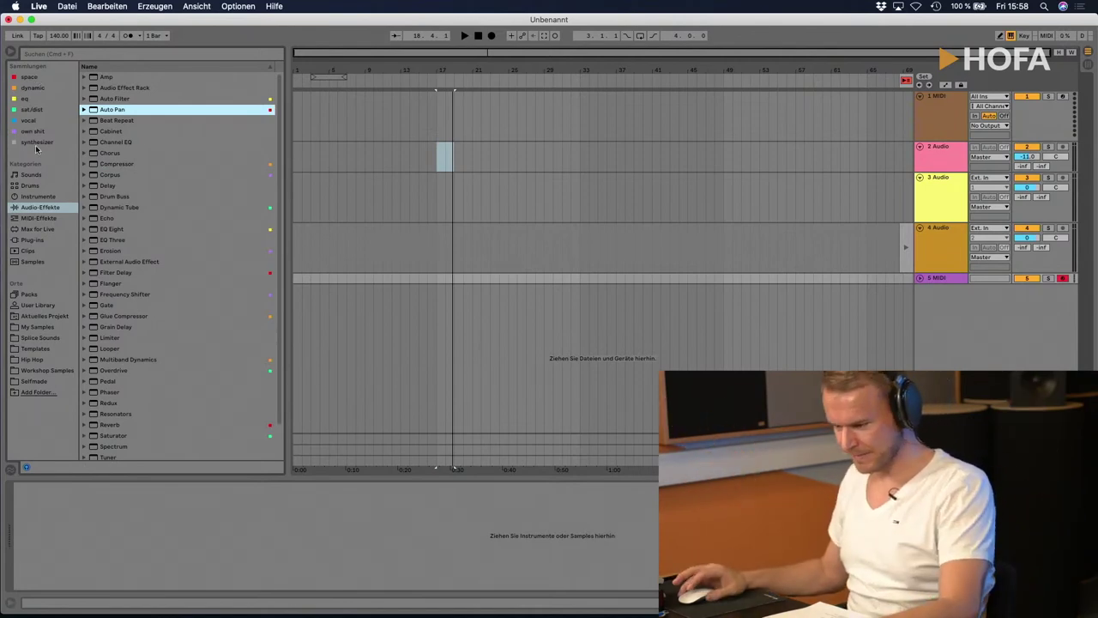
pyautogui.click(113, 210)
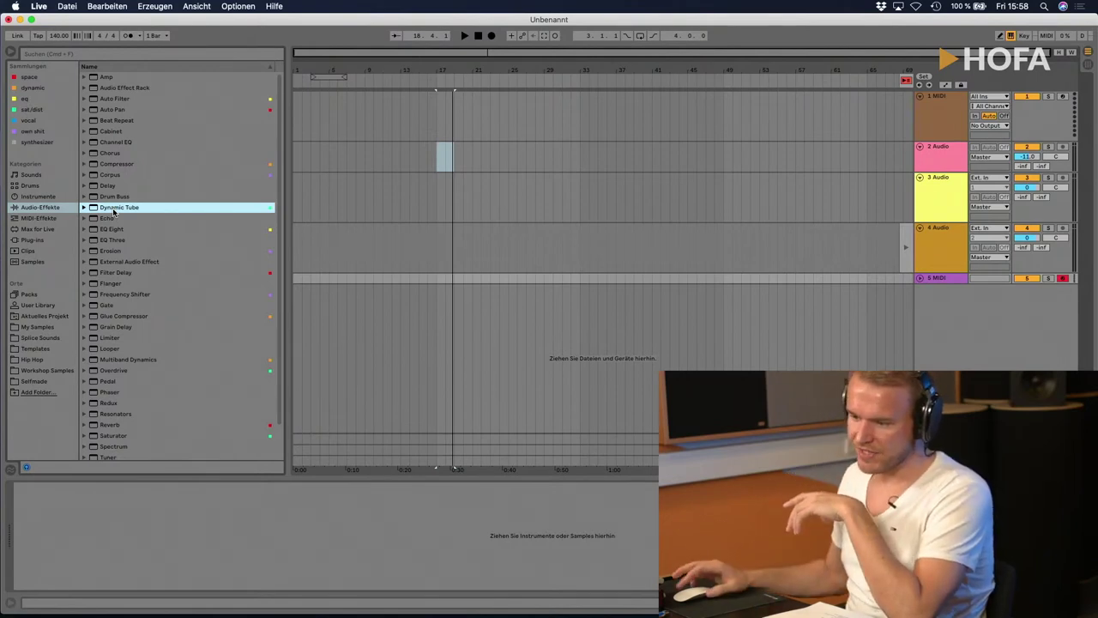
pyautogui.click(29, 110)
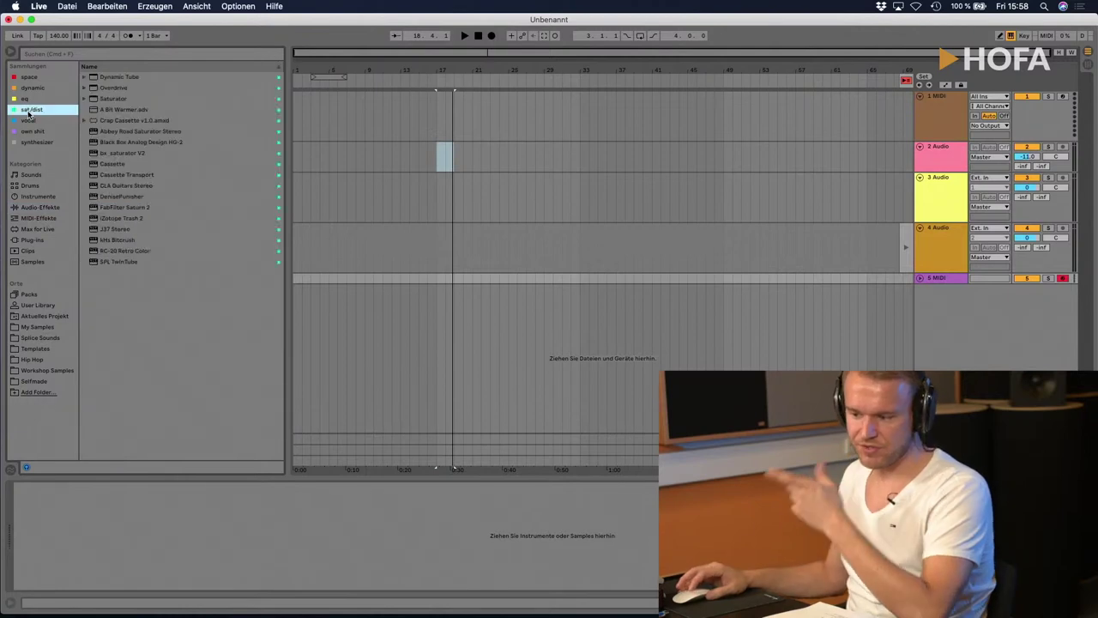
# Step: Return to the Audio-Effekte category and inspect Dynamic Tube's collection assignment without changing it
pyautogui.click(41, 208)
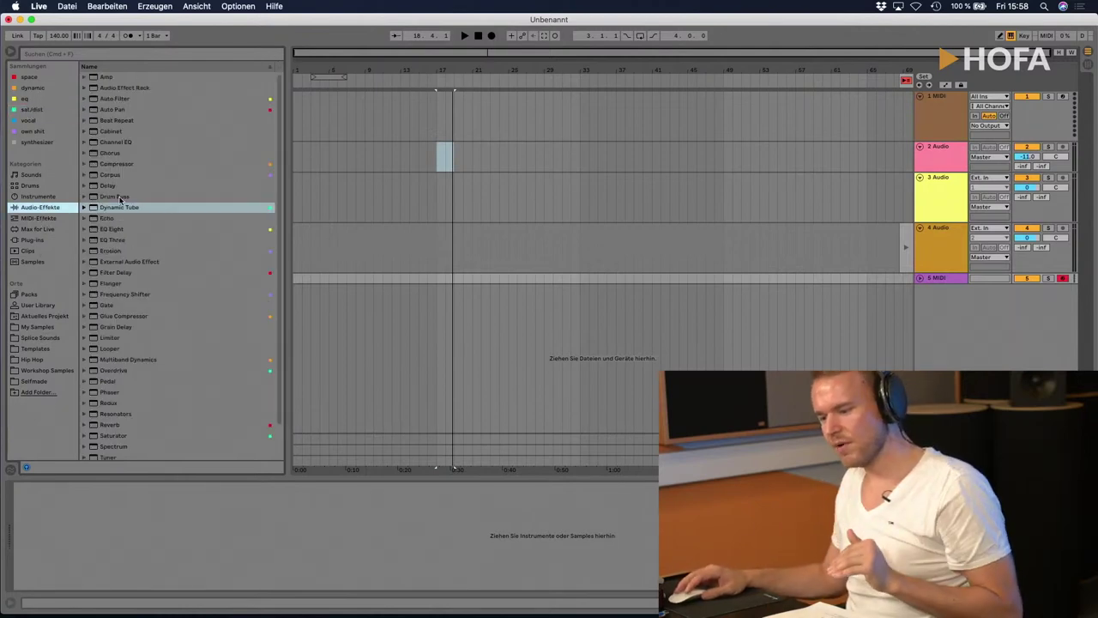
pyautogui.rightClick(114, 212)
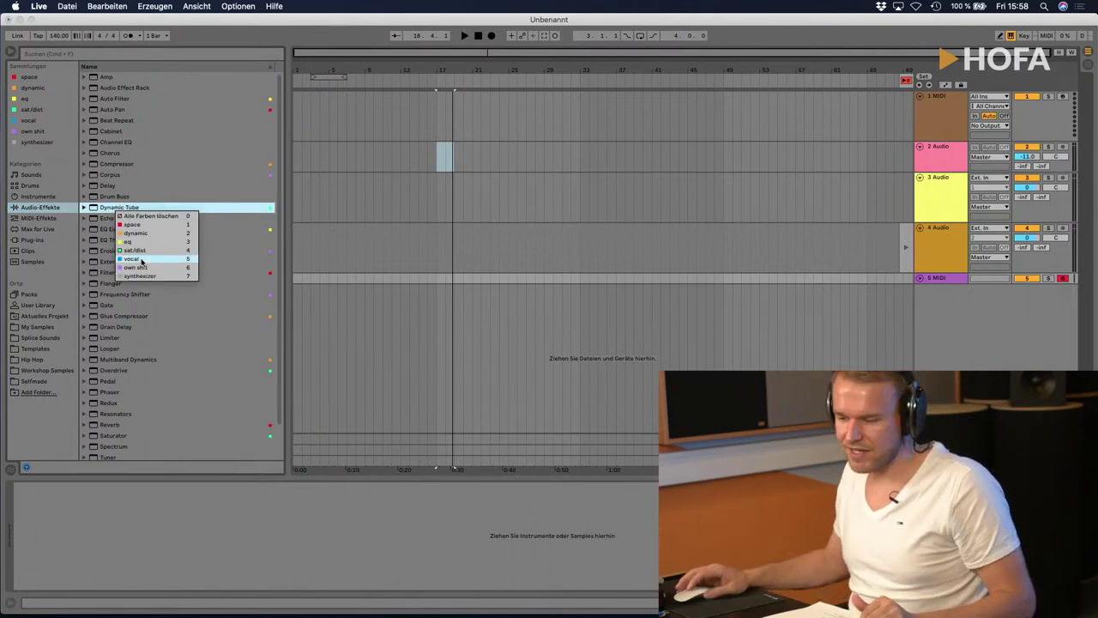
pyautogui.click(157, 338)
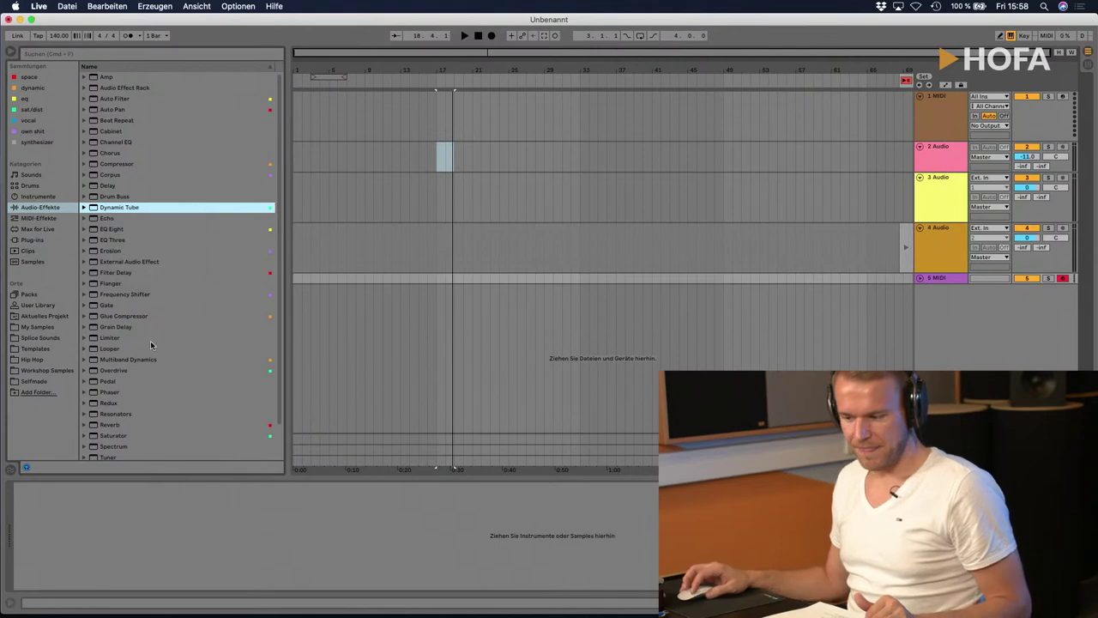
# Step: Load Multiband Dynamics from the Audio-Effekte category onto track 5
pyautogui.click(120, 317)
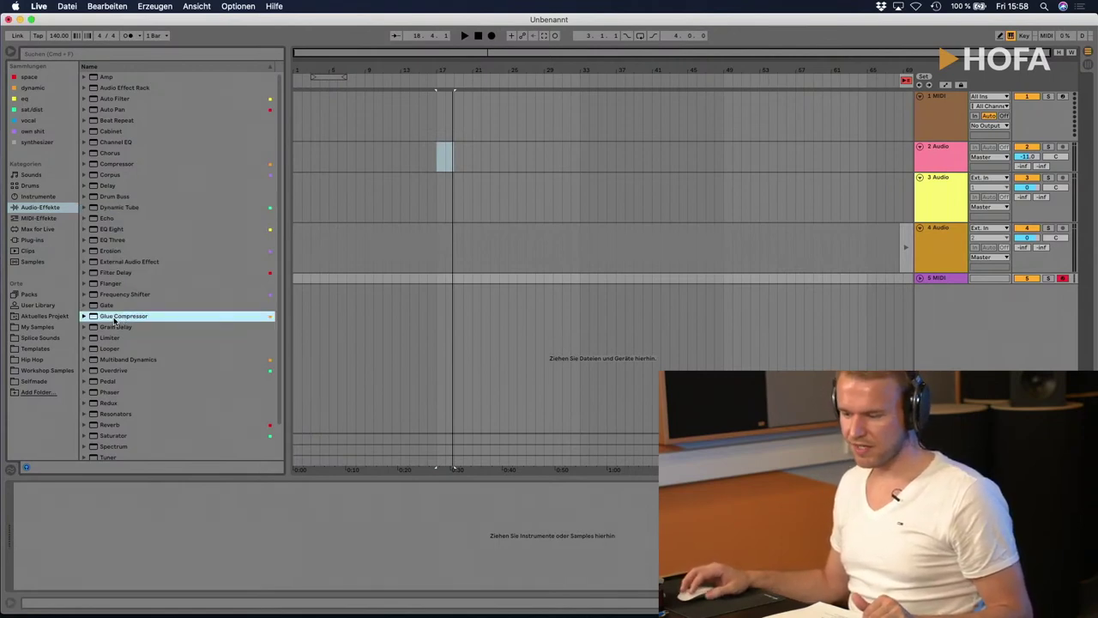
pyautogui.scroll(-3, 110, 318)
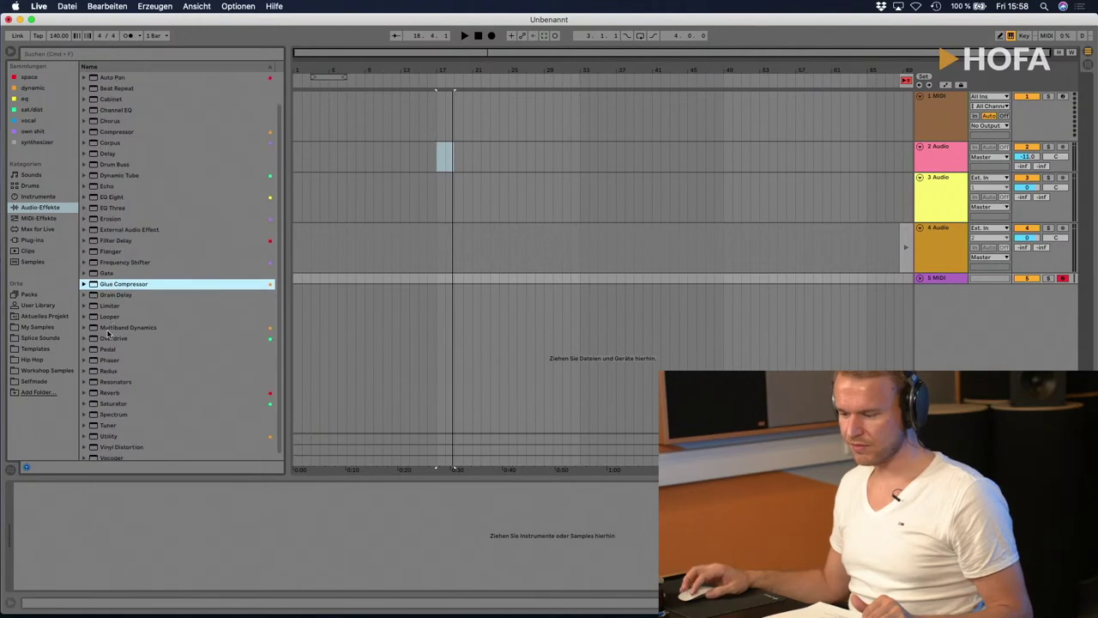
pyautogui.click(108, 330)
pyautogui.moveTo(108, 330); pyautogui.dragTo(73, 587)
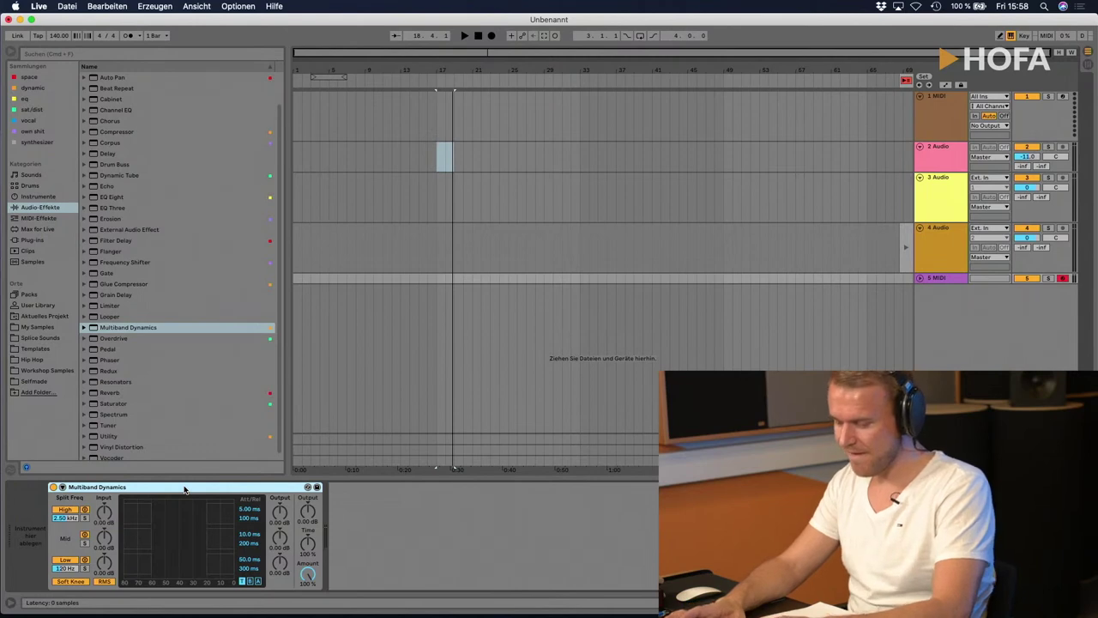
# Step: Delete the Multiband Dynamics device from track 5
pyautogui.click(184, 485)
pyautogui.press('BackSpace')
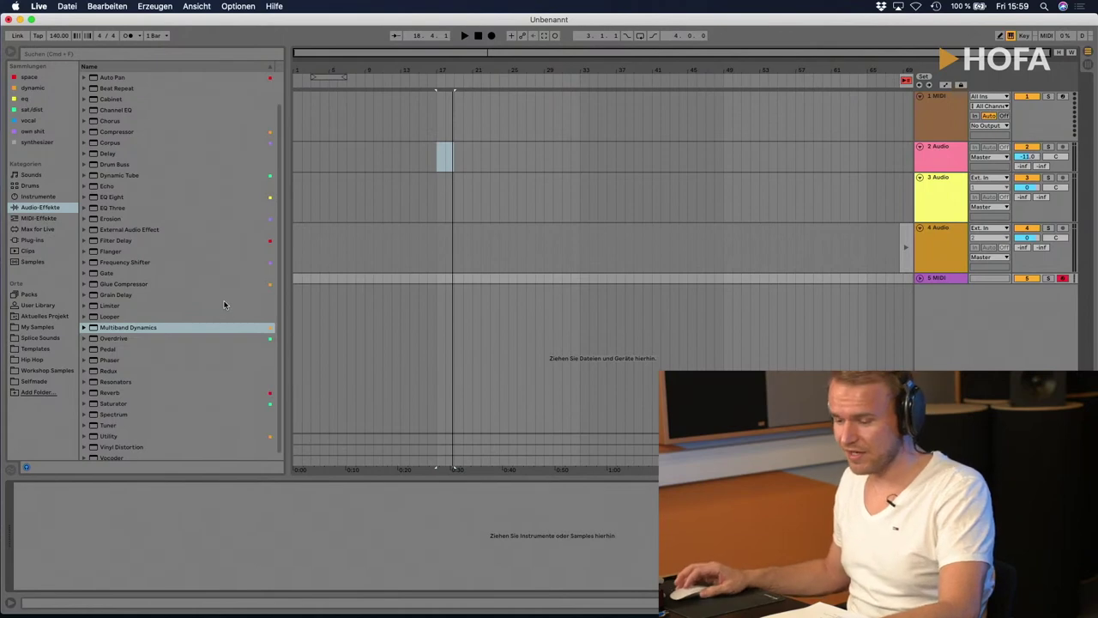
# Step: Check the collection color marks of Reverb, Saturator and the other effects in the Audio-Effekte category
pyautogui.scroll(-1, 205, 359)
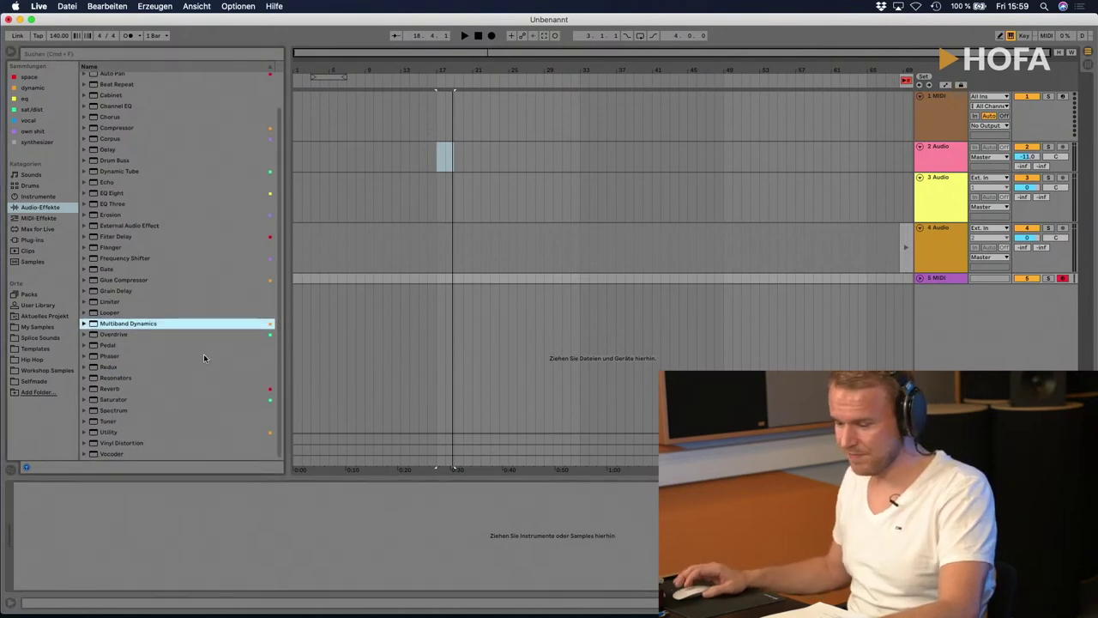
pyautogui.click(105, 389)
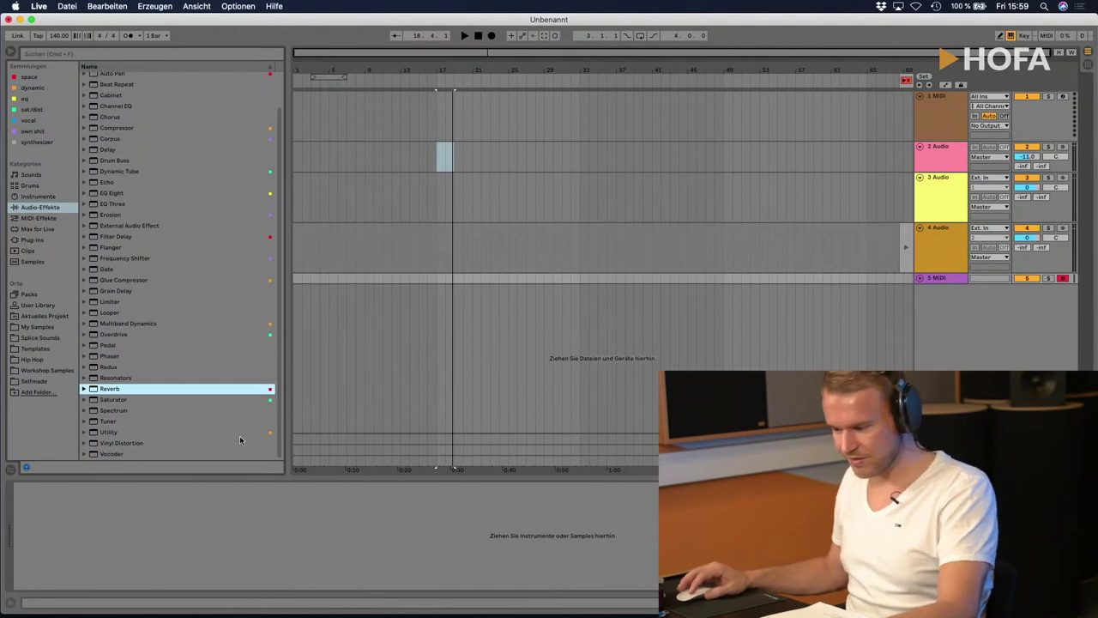
pyautogui.click(122, 402)
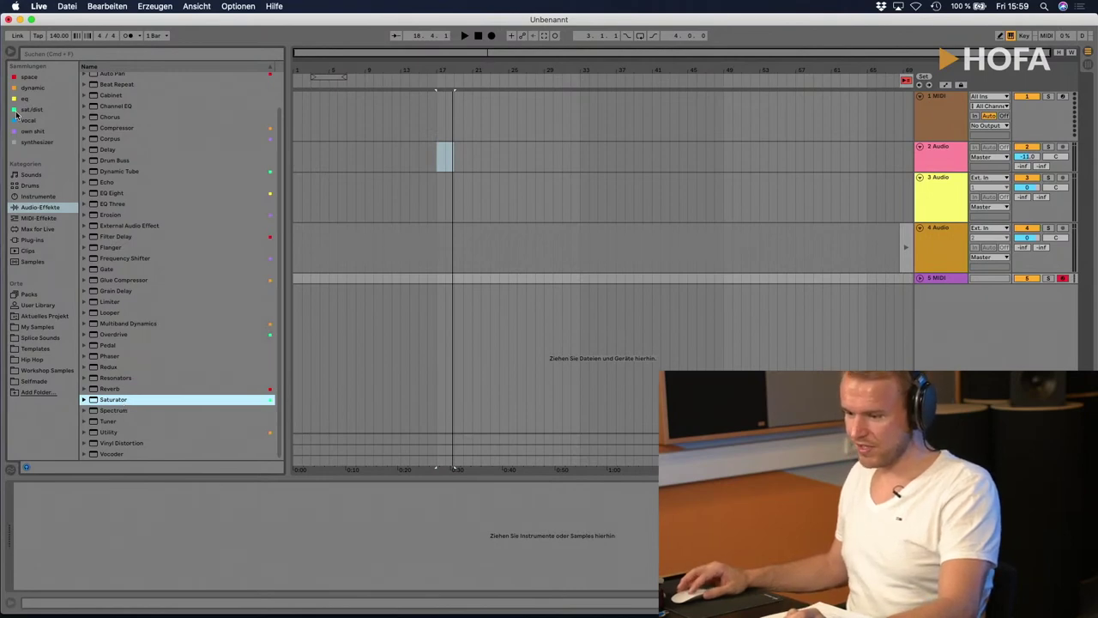
pyautogui.scroll(3, 171, 304)
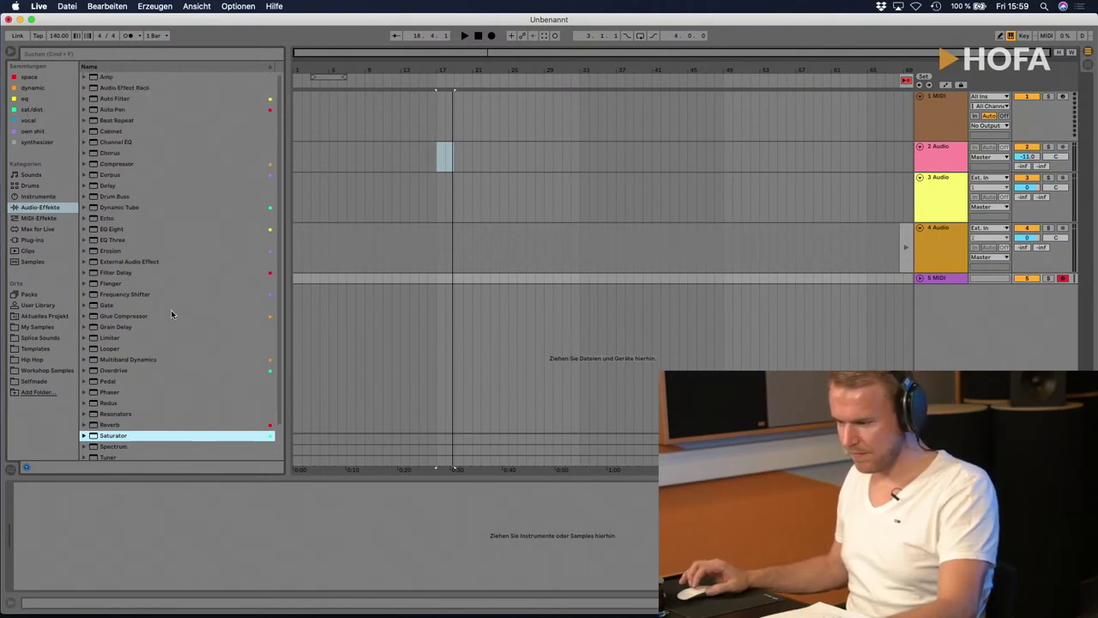
pyautogui.scroll(-3, 170, 310)
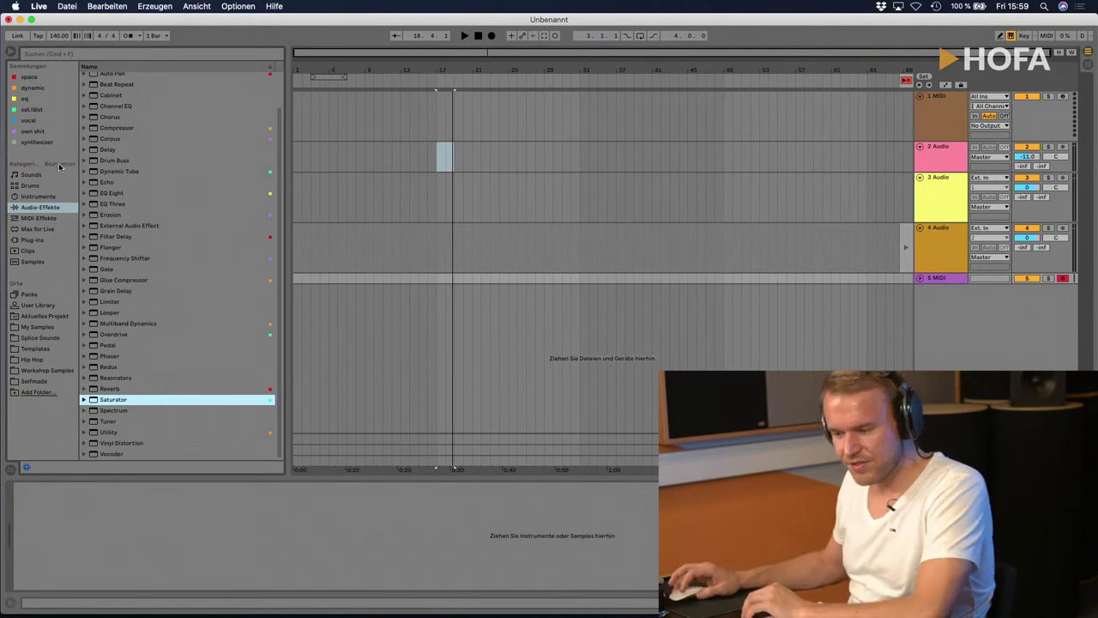
# Step: Load ValhallaRoom from the space collection onto the 5 MIDI track and delete the device again
pyautogui.click(30, 77)
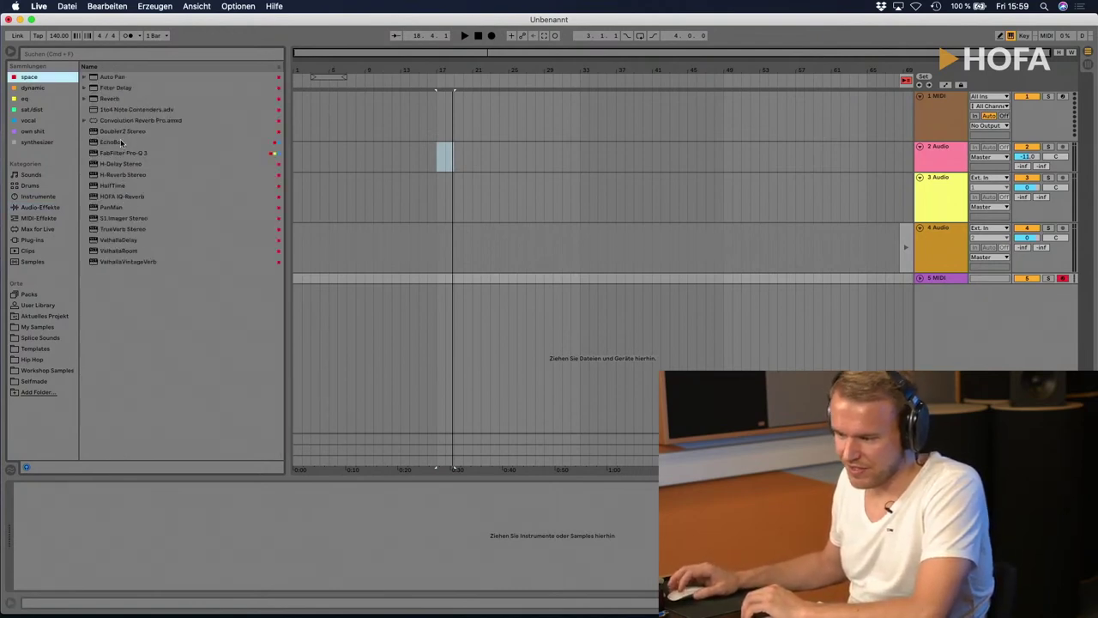
pyautogui.doubleClick(120, 250)
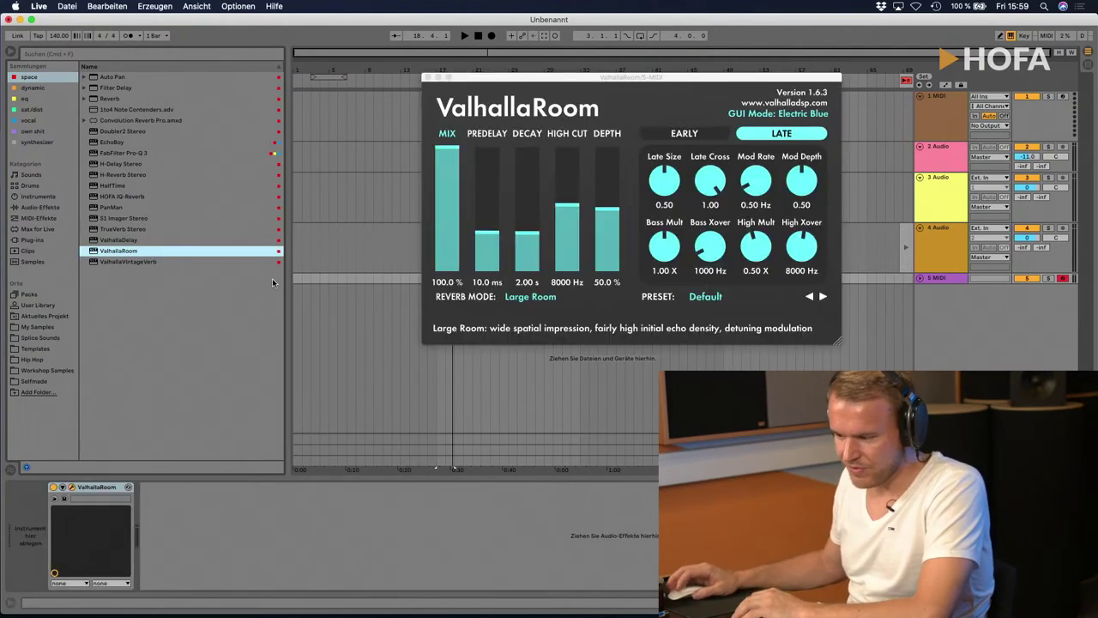
pyautogui.click(92, 486)
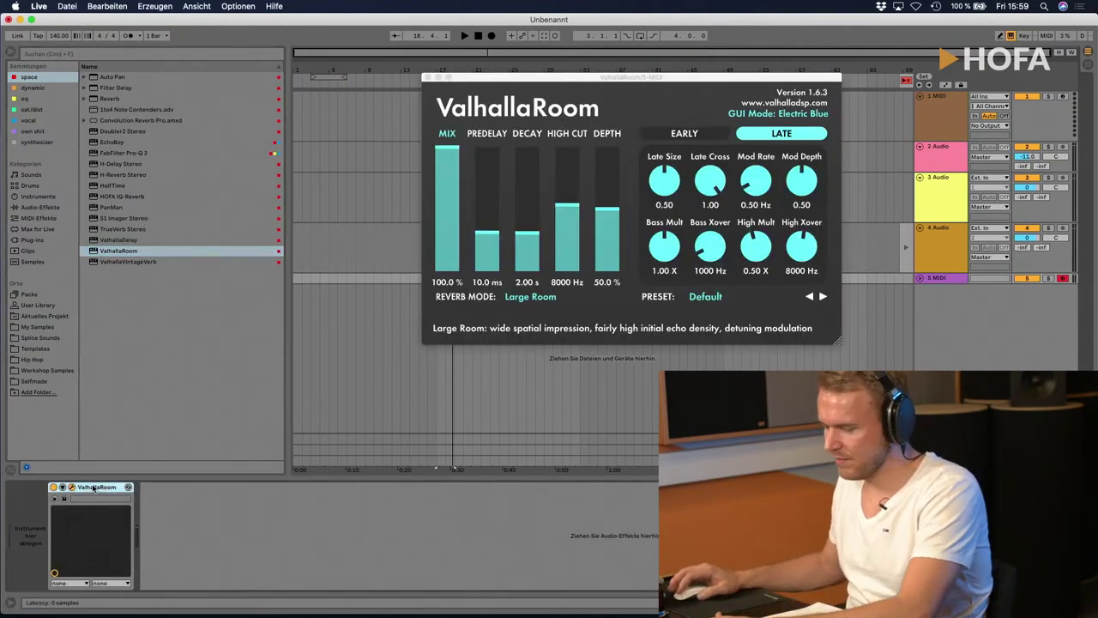
pyautogui.press('Delete')
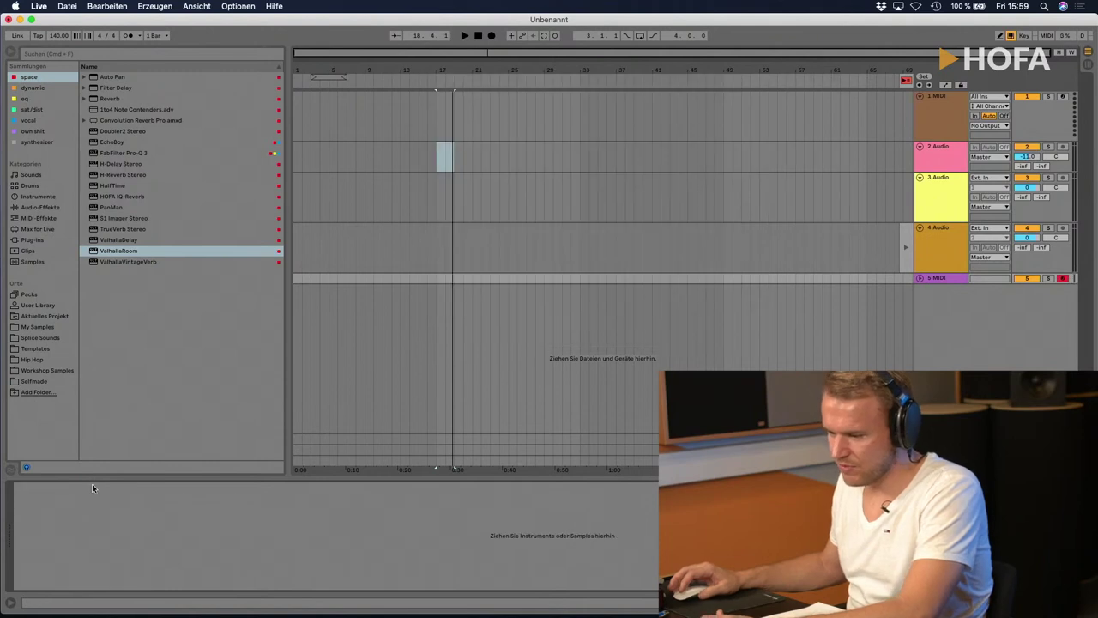
# Step: Load H-Delay Stereo from the space collection onto the 5 MIDI track and delete the device again
pyautogui.doubleClick(114, 165)
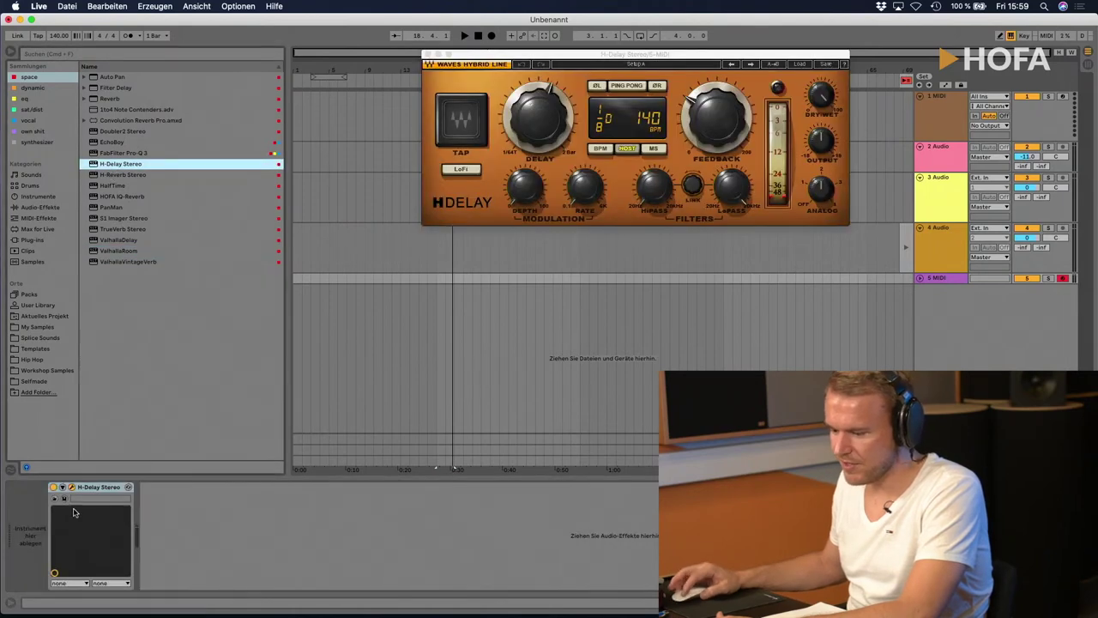
pyautogui.click(93, 488)
pyautogui.press('Delete')
# Step: Load H-Reverb Stereo and ValhallaVintageVerb onto the 5 MIDI track one after the other, deleting each device after viewing it
pyautogui.click(125, 175)
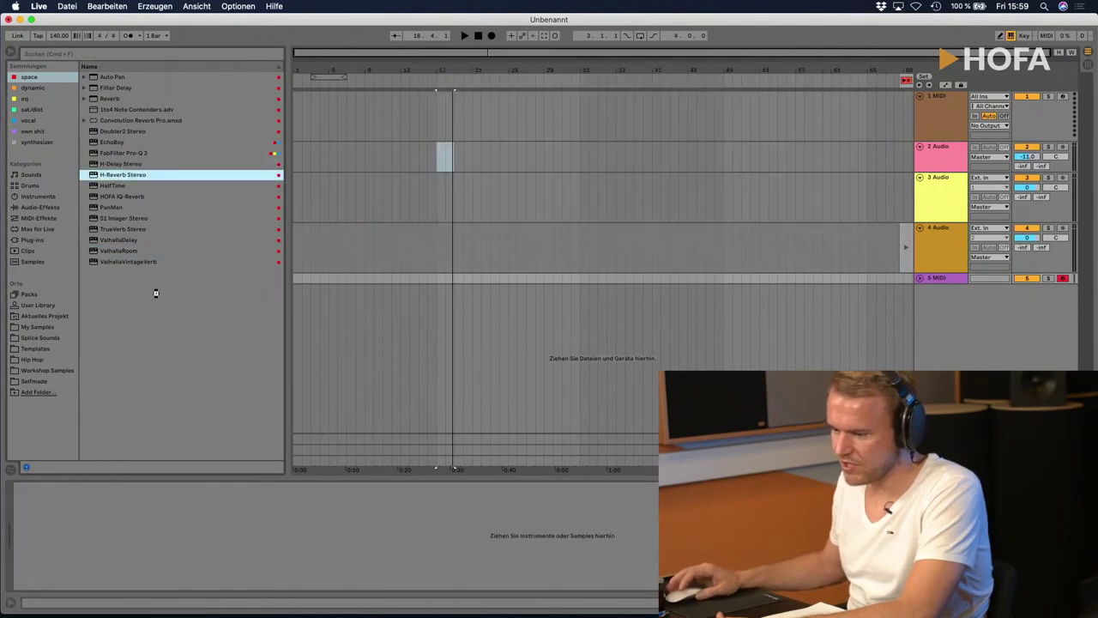
pyautogui.press('Return')
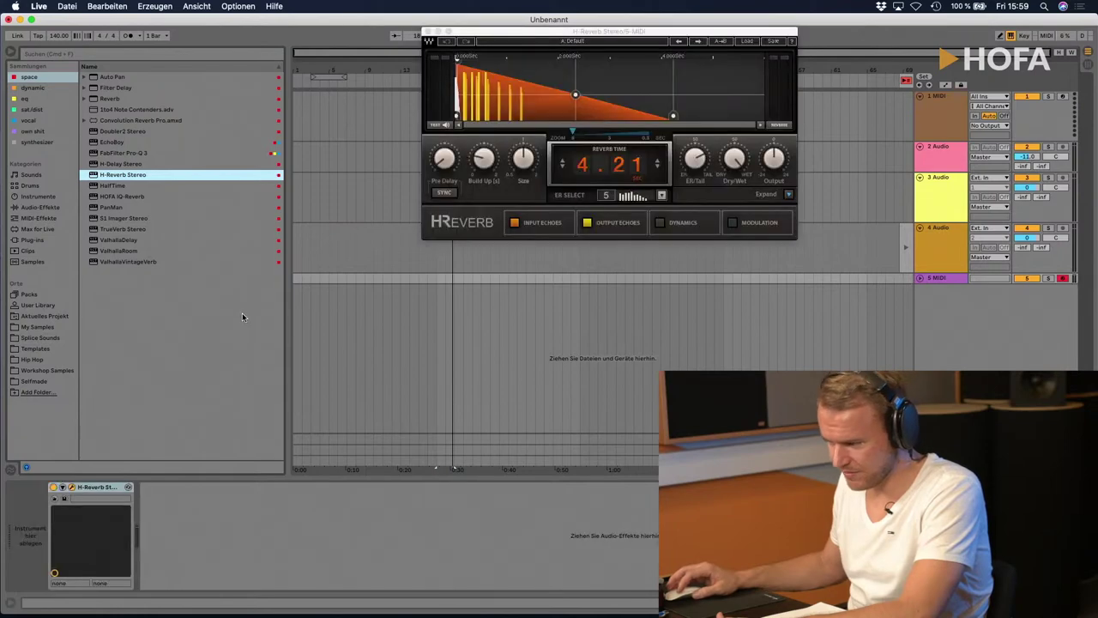
pyautogui.click(97, 492)
pyautogui.press('Delete')
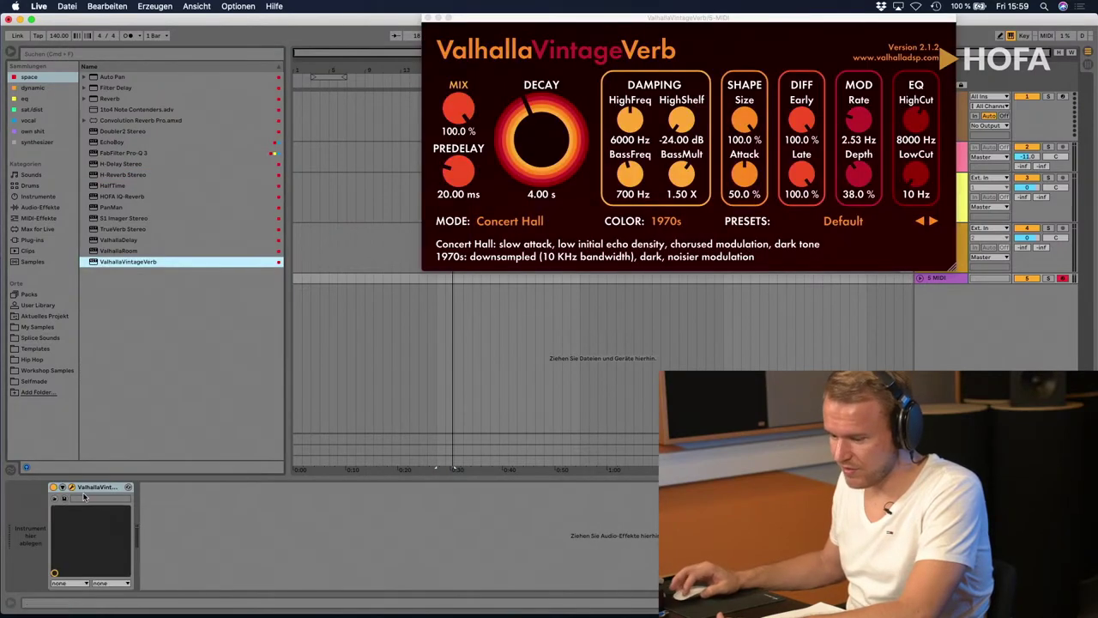
pyautogui.click(96, 487)
pyautogui.press('Delete')
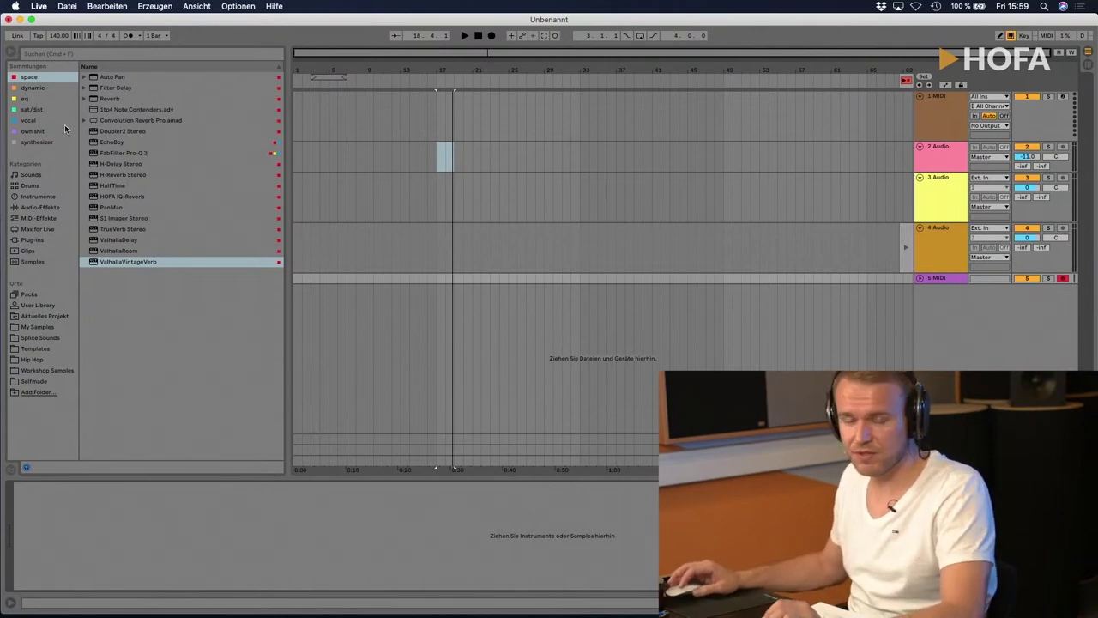
# Step: View the dynamic and eq collections, load IQ-DeEsser onto the 5 MIDI track, and delete it after viewing its window
pyautogui.click(129, 197)
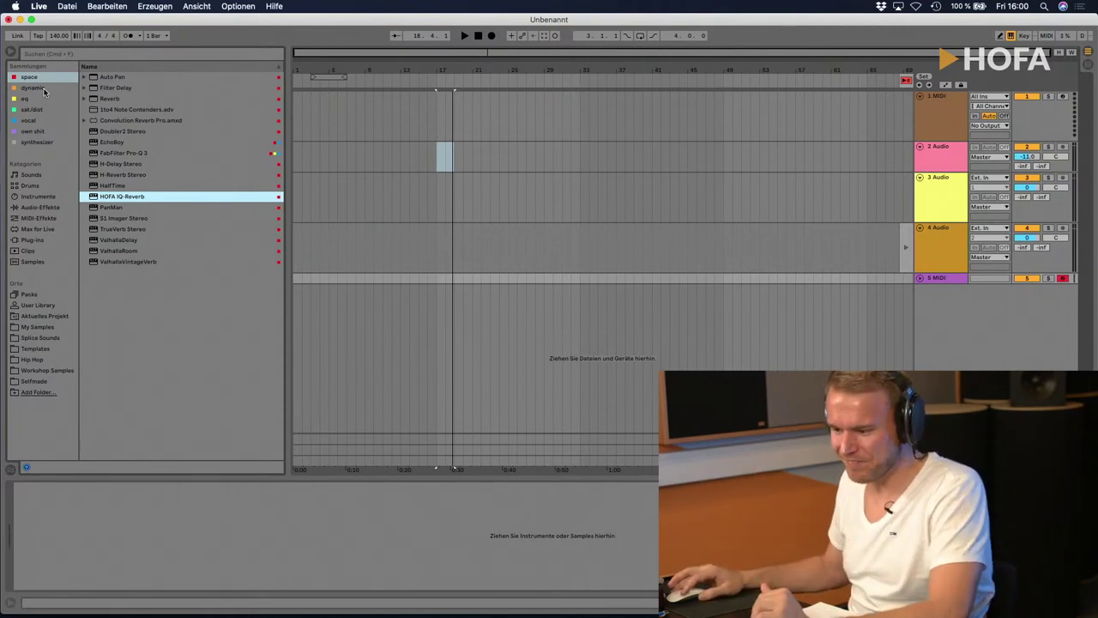
pyautogui.click(44, 89)
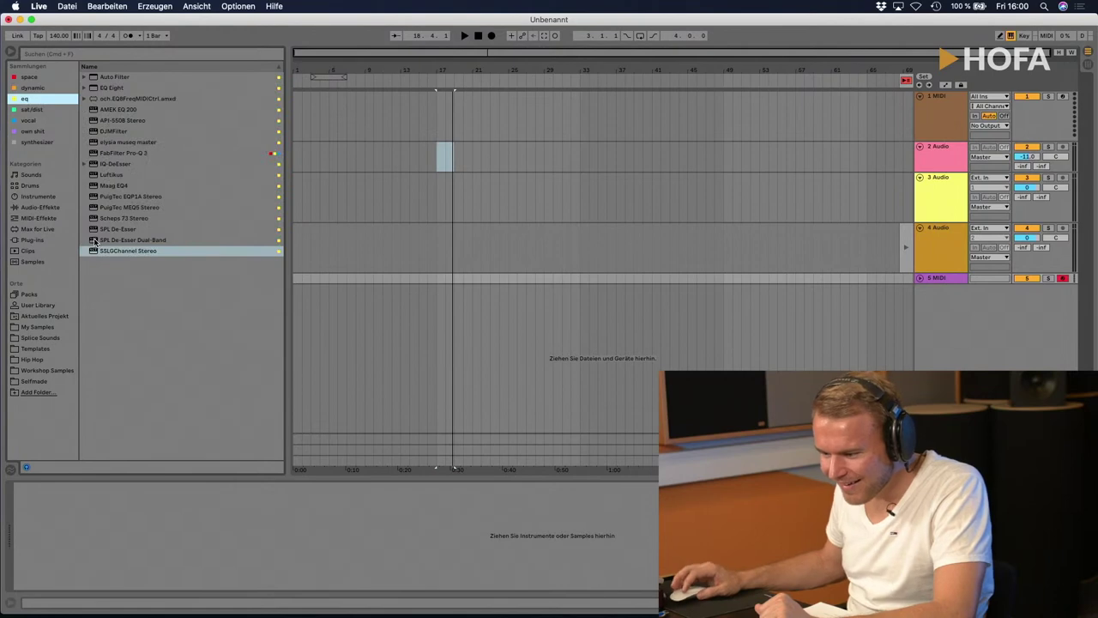
pyautogui.doubleClick(131, 164)
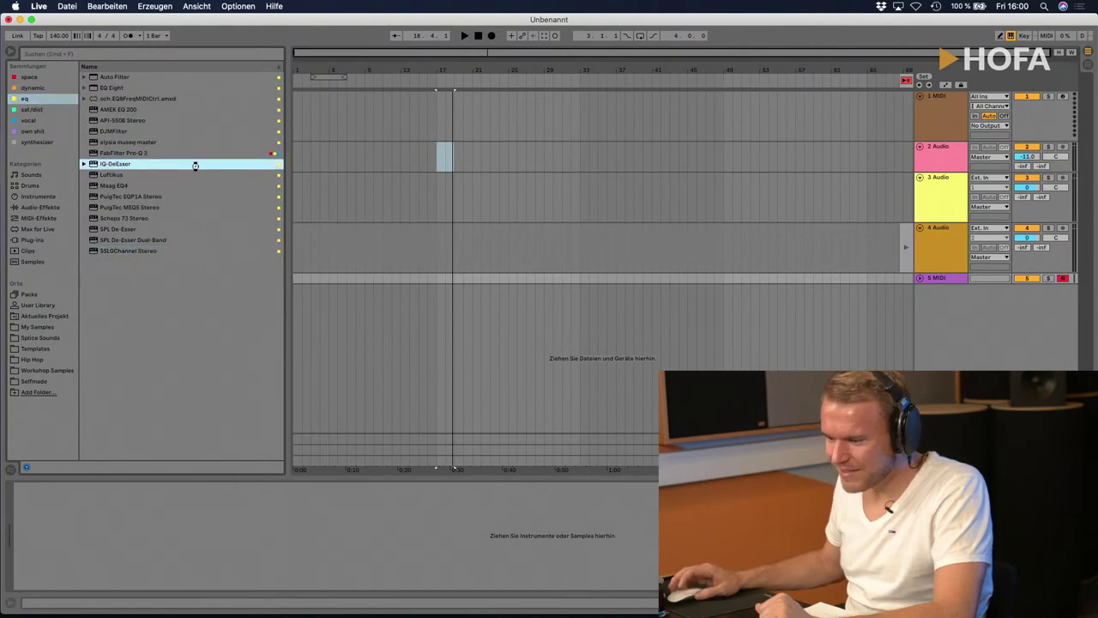
pyautogui.moveTo(607, 22); pyautogui.dragTo(544, 141)
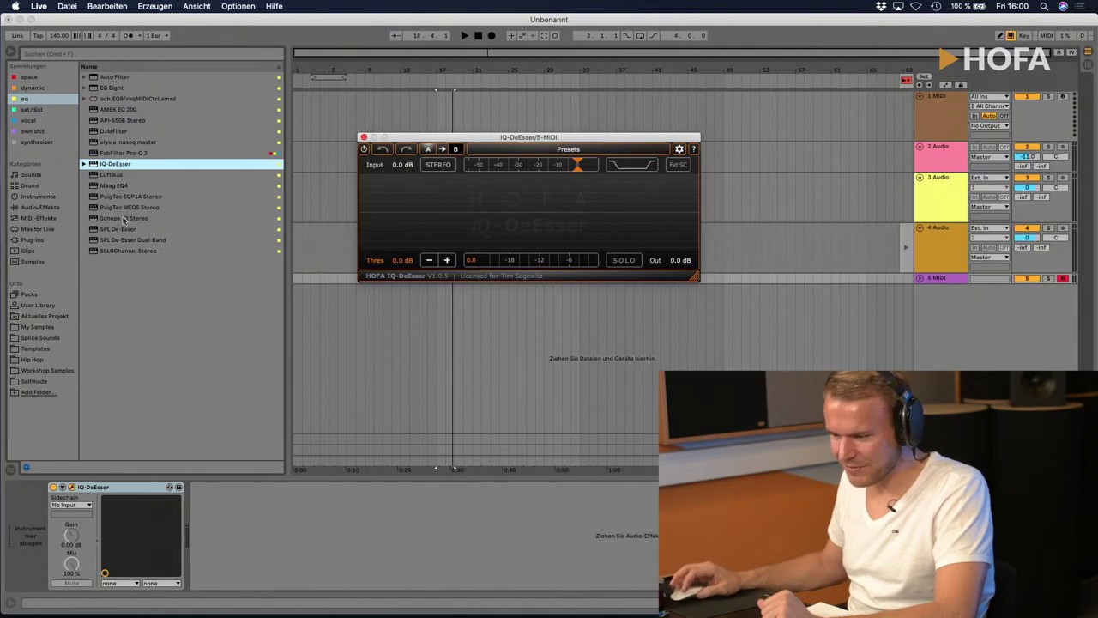
pyautogui.click(127, 487)
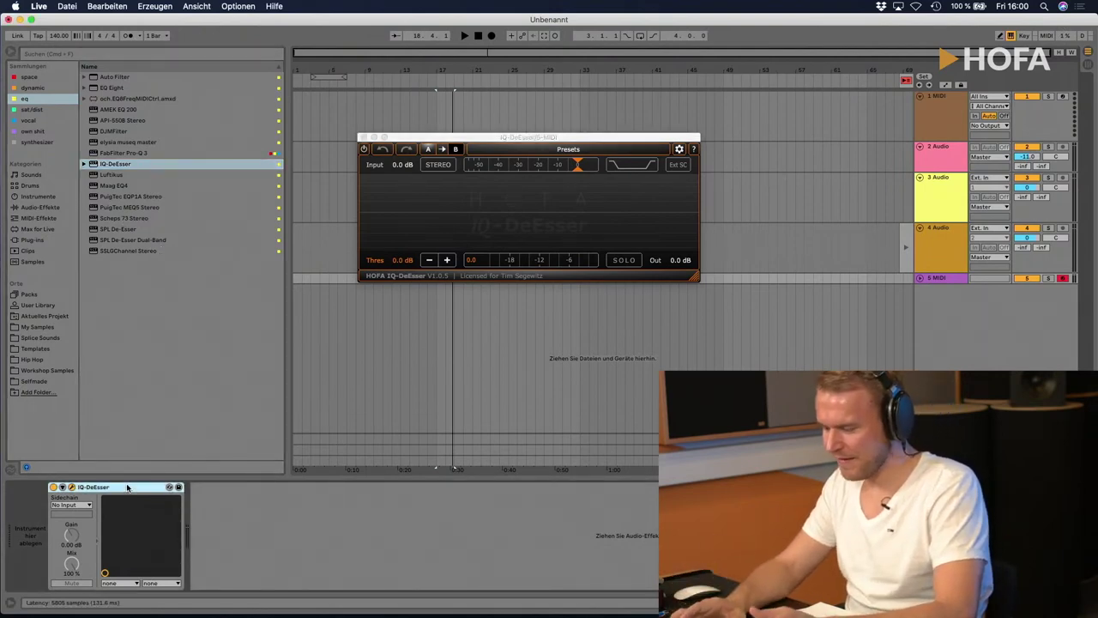
pyautogui.press('Delete')
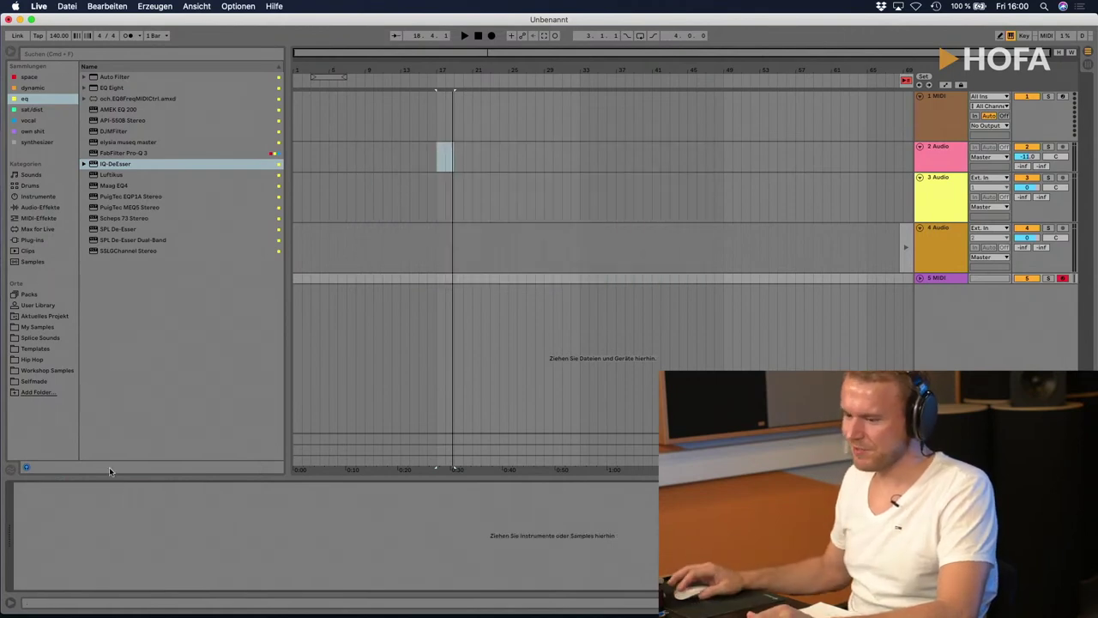
# Step: View the sat/dist and vocal collections and close the plug-in preferences window
pyautogui.click(32, 110)
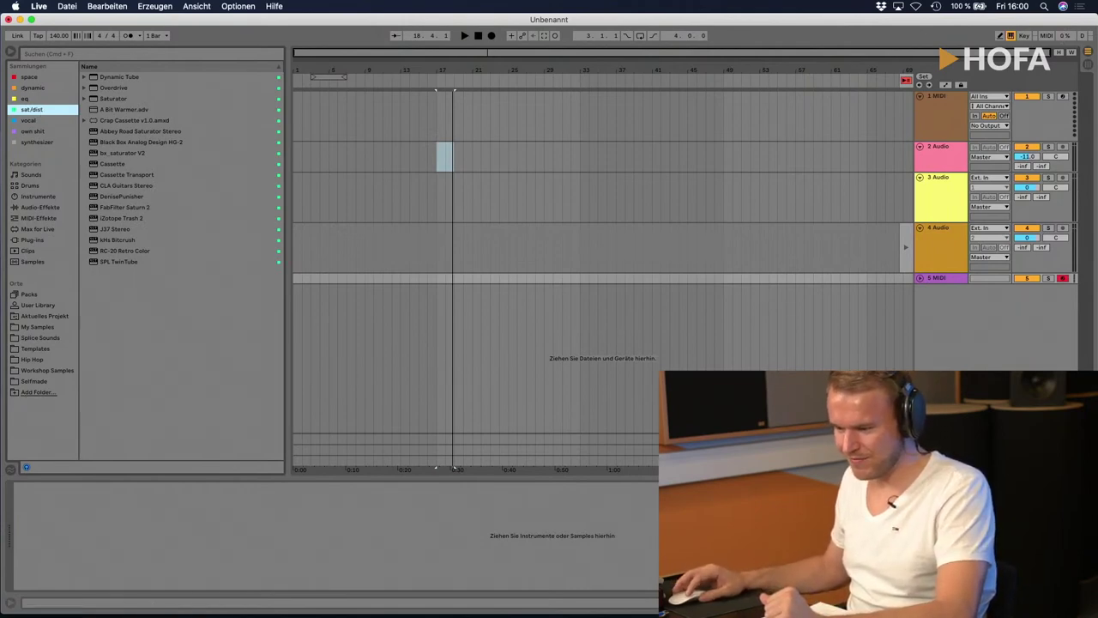
pyautogui.click(38, 120)
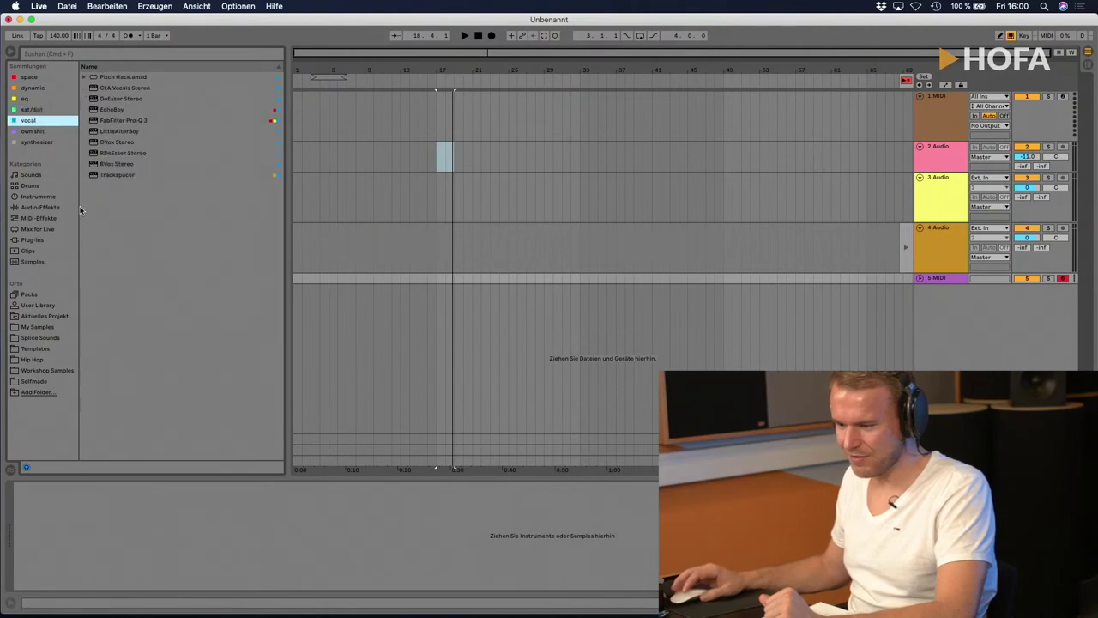
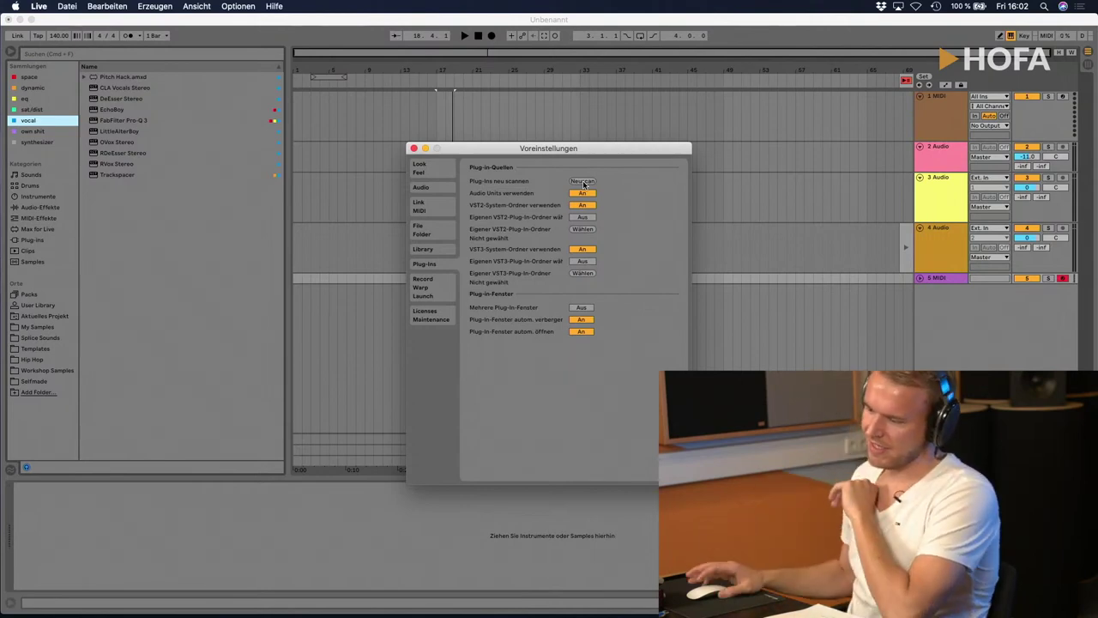
pyautogui.click(413, 149)
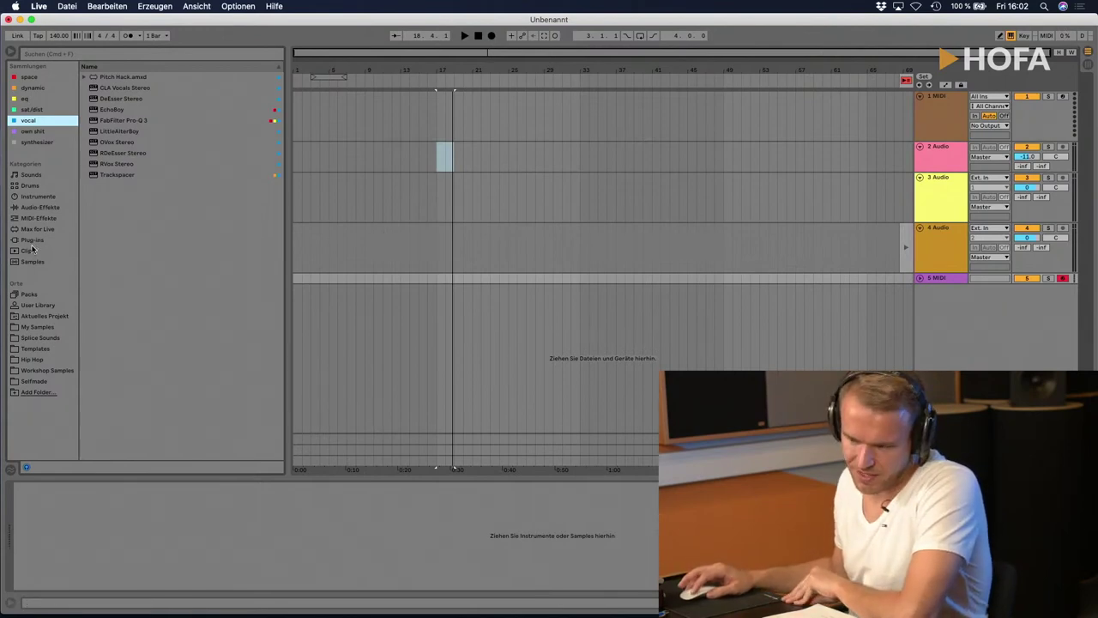
# Step: Browse the installed VST plug-ins and expand the HOFA manufacturer folder
pyautogui.click(33, 242)
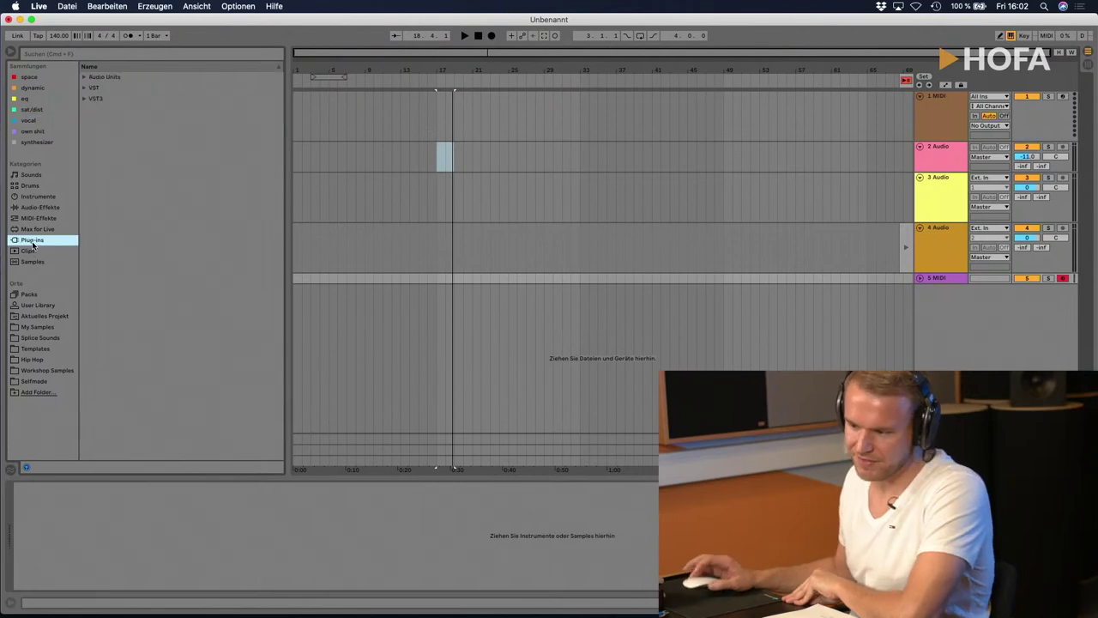
pyautogui.click(85, 88)
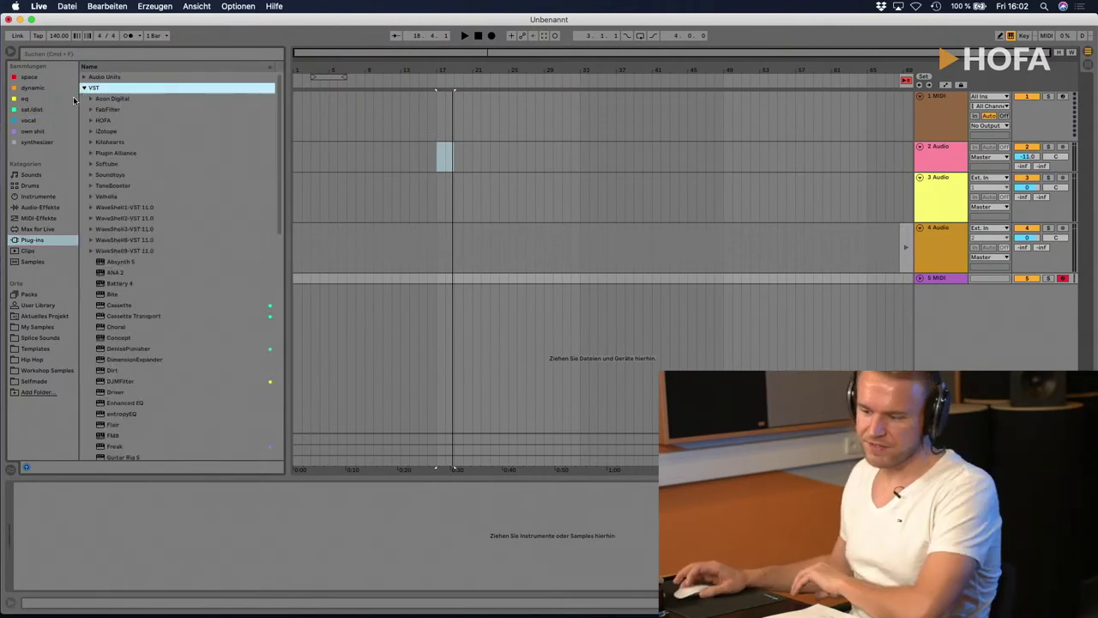
pyautogui.scroll(-5, 172, 202)
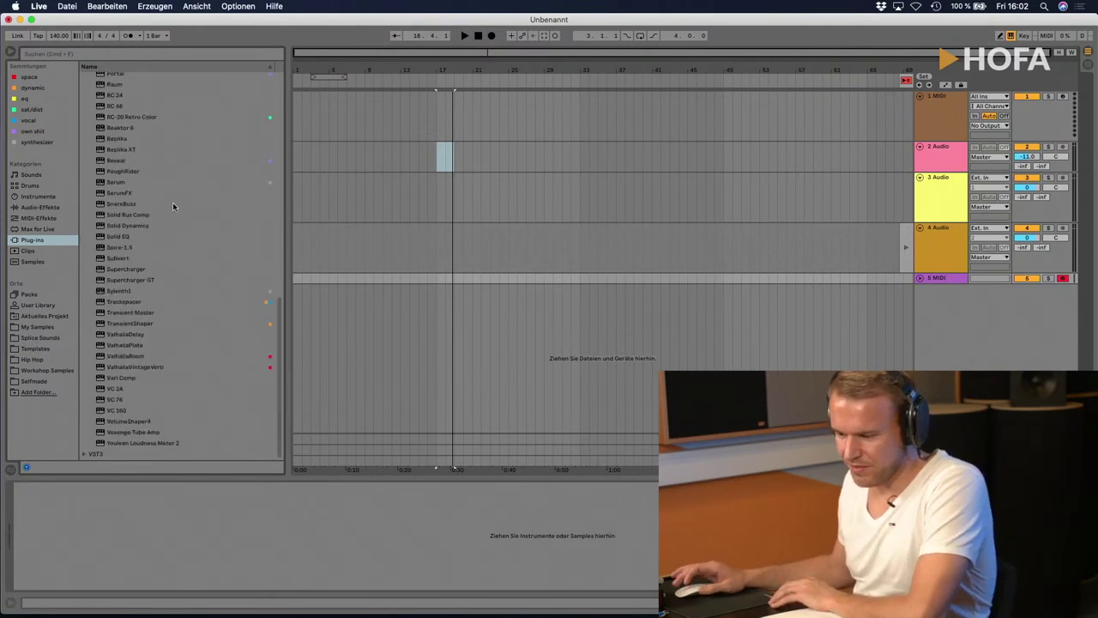
pyautogui.scroll(5, 172, 201)
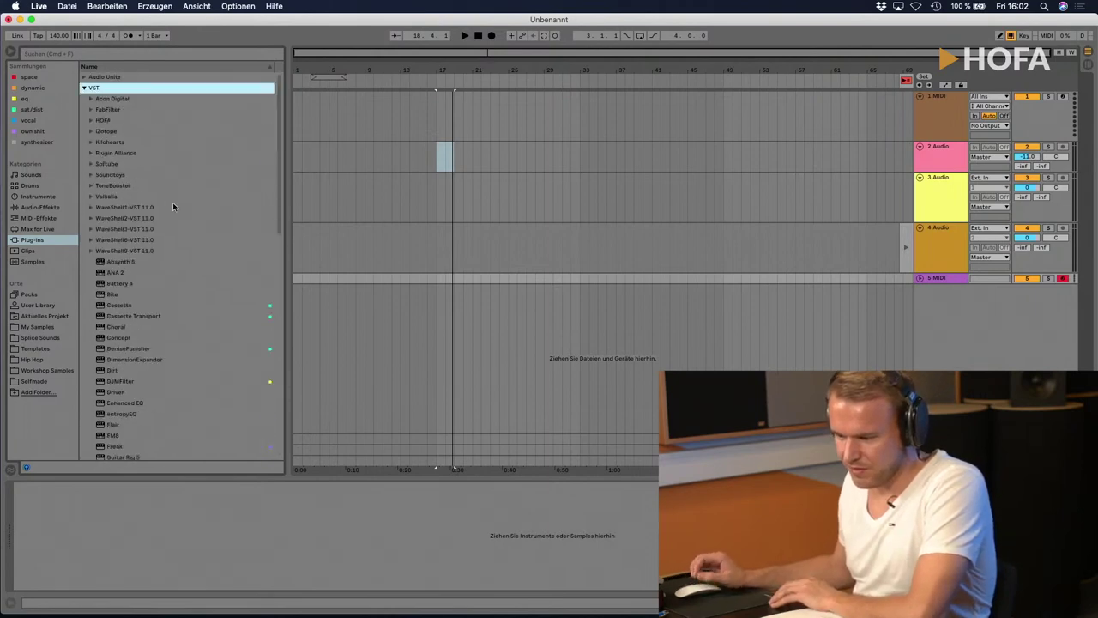
pyautogui.click(91, 121)
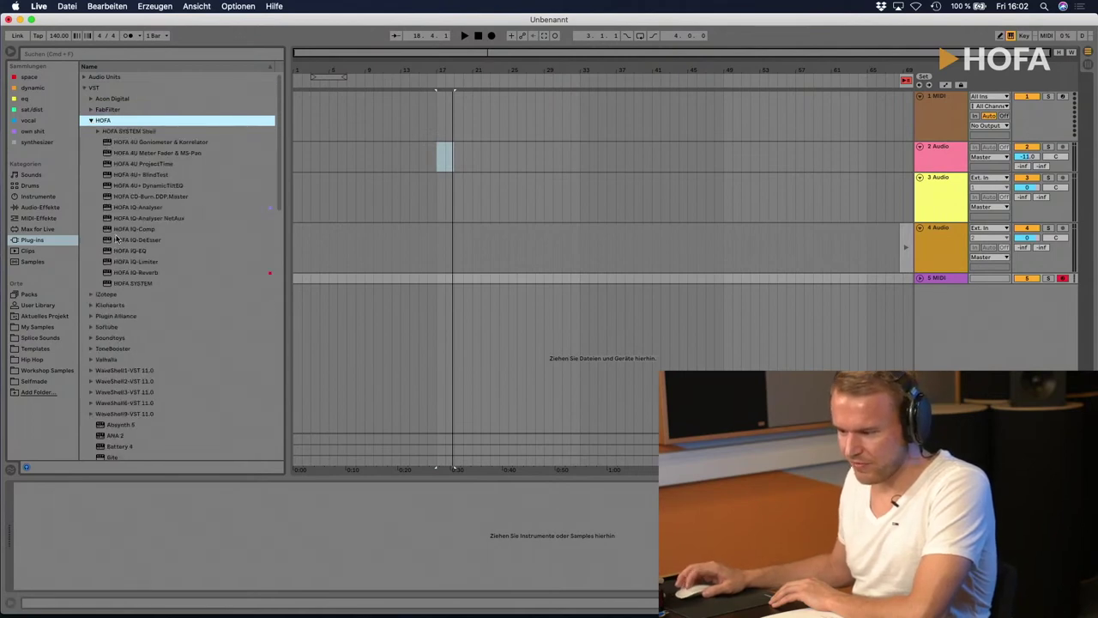
# Step: Load HOFA IQ-Analyser from the HOFA VST folder onto the 5 MIDI track and delete the device again
pyautogui.doubleClick(133, 209)
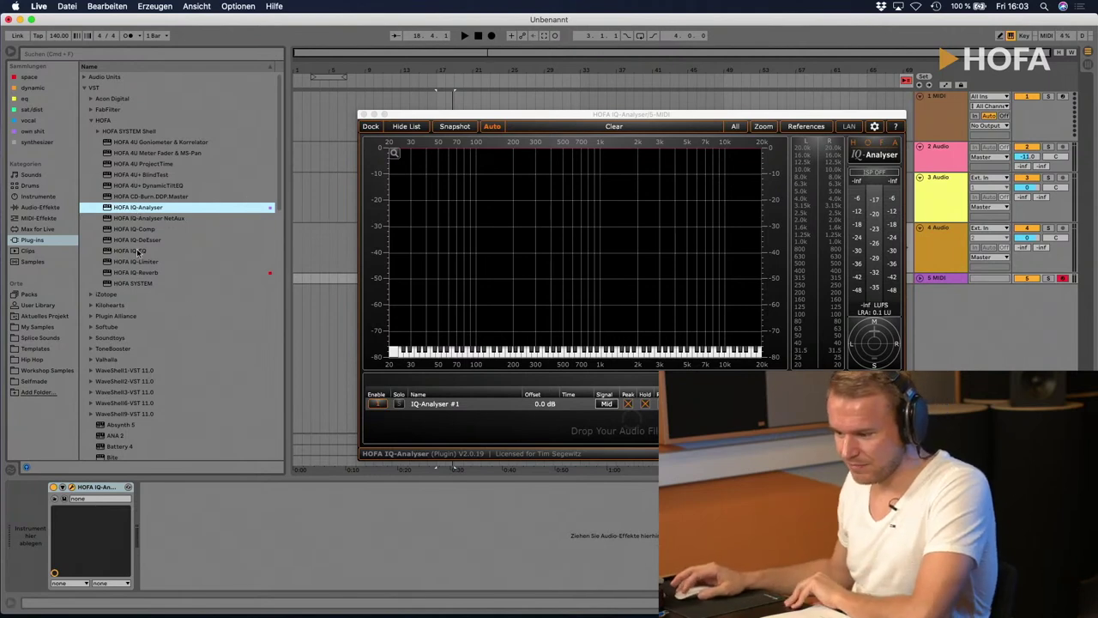
pyautogui.click(120, 132)
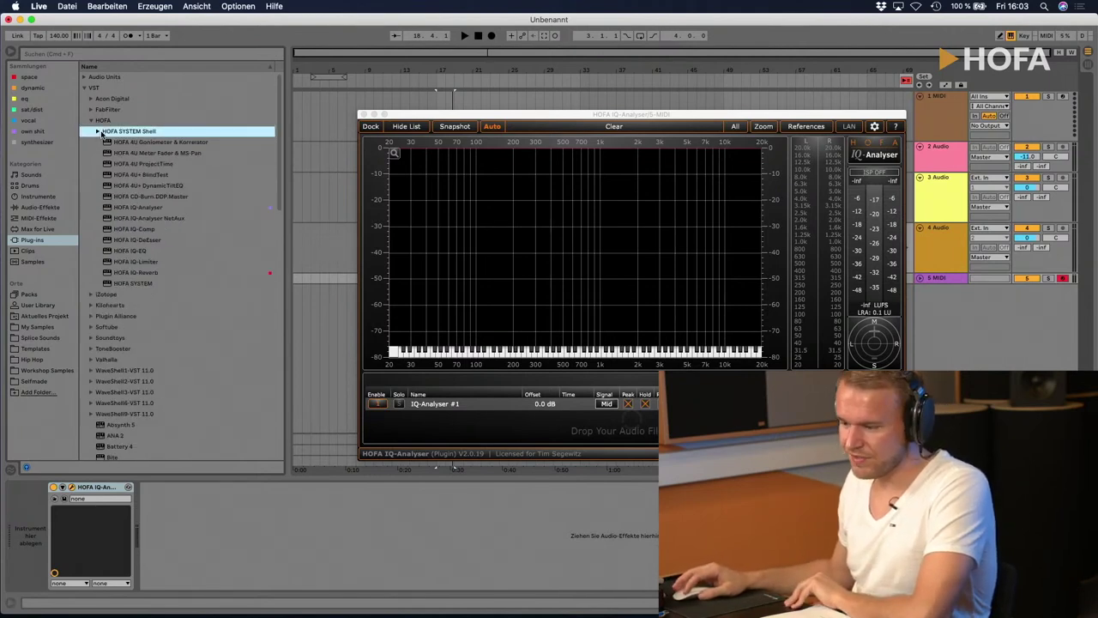
pyautogui.click(100, 487)
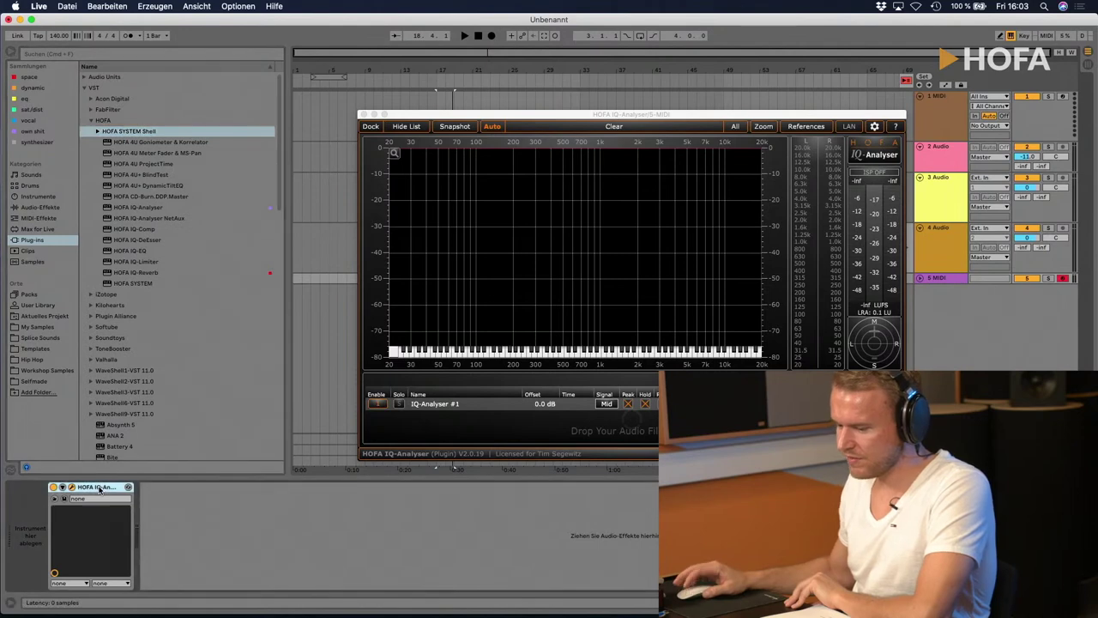
pyautogui.press('Delete')
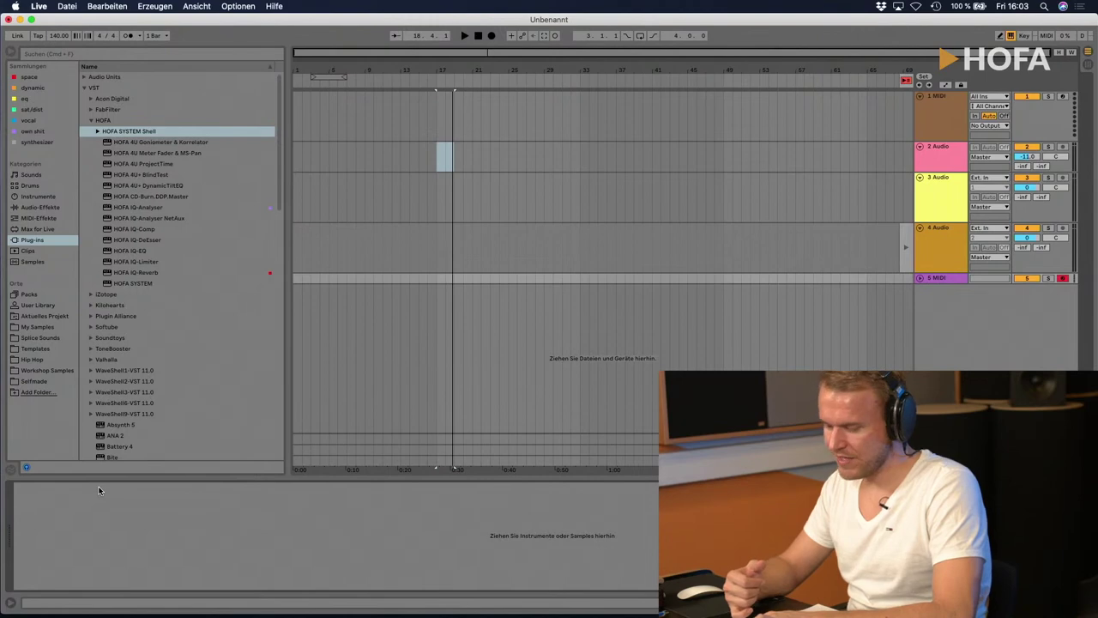
# Step: Review the plug-in source and plug-in window settings in the preferences and close them
pyautogui.press('super+comma')
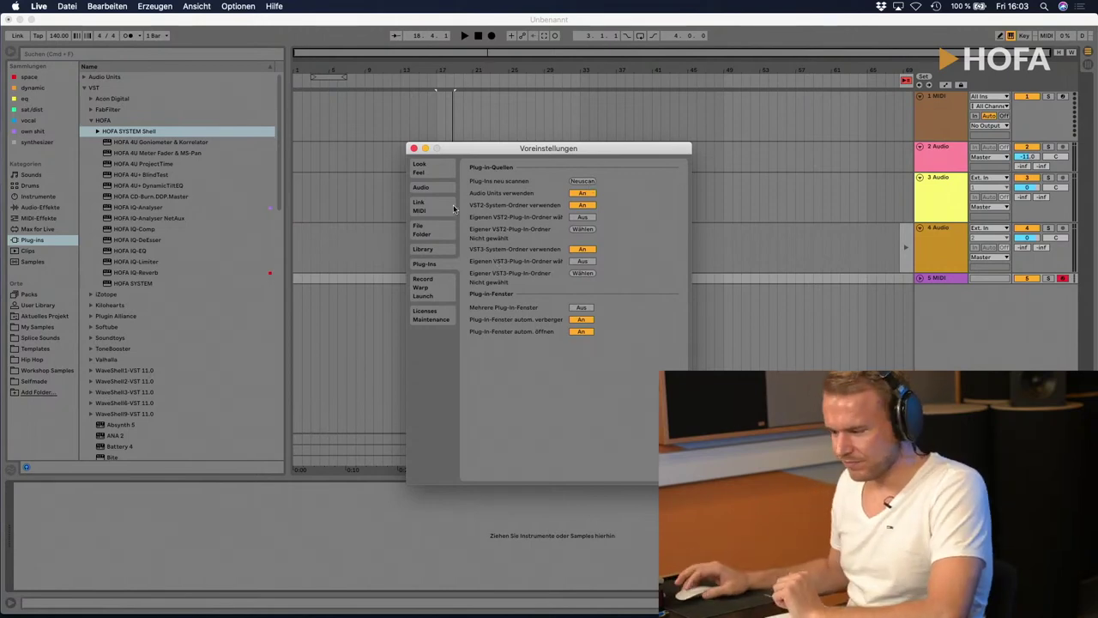
pyautogui.click(414, 149)
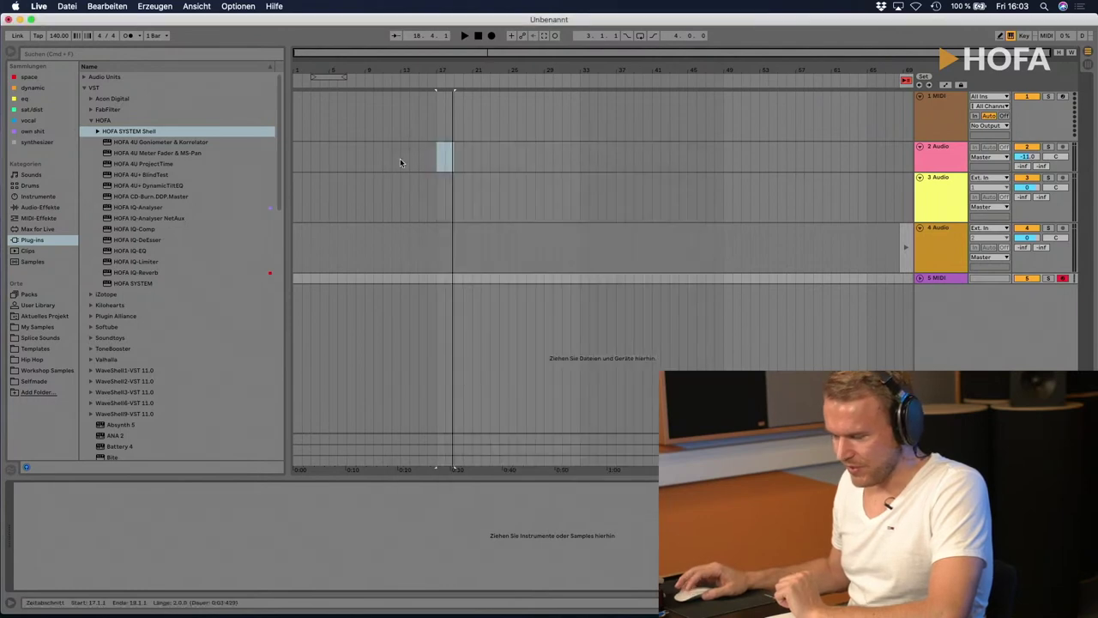
# Step: Collapse the VST folder and browse the installed Packs, expanding Orchestral Strings to view its contents
pyautogui.click(84, 88)
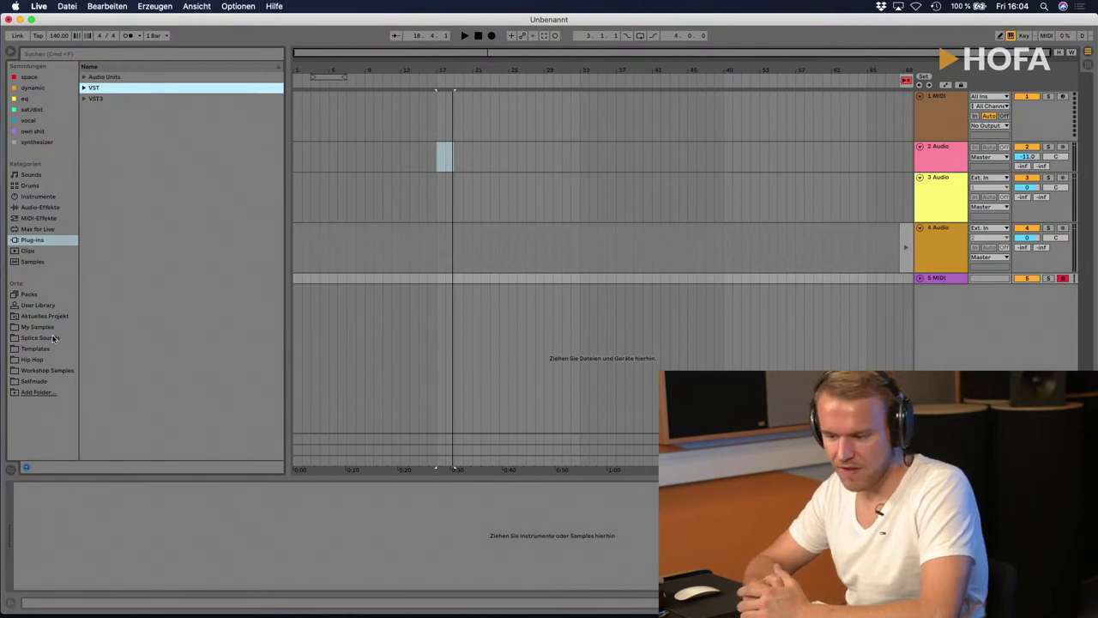
pyautogui.click(30, 295)
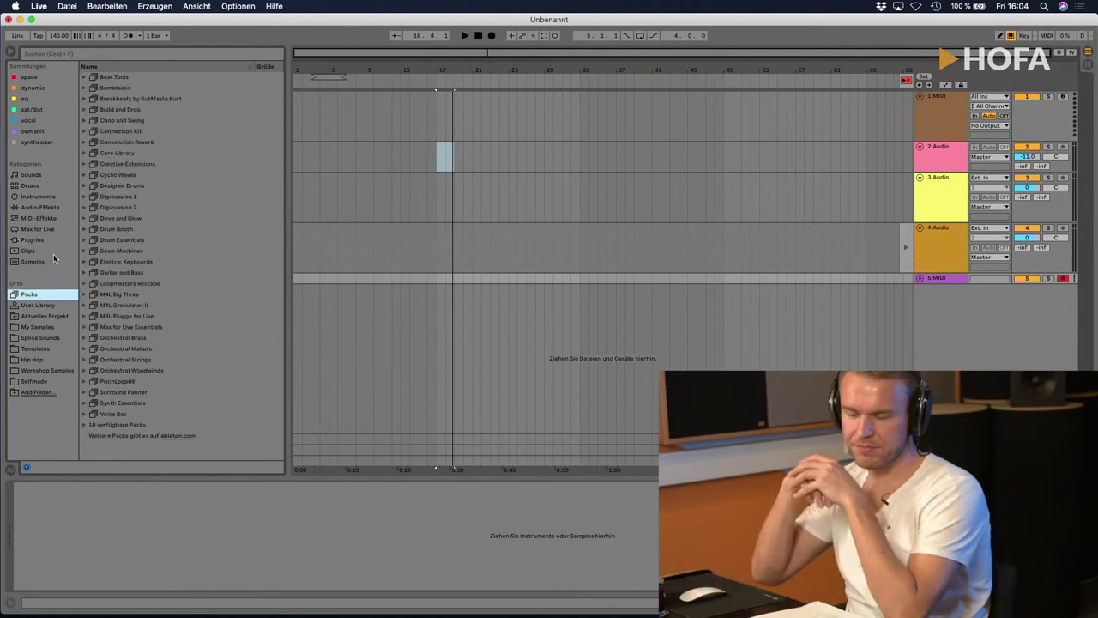
pyautogui.click(85, 360)
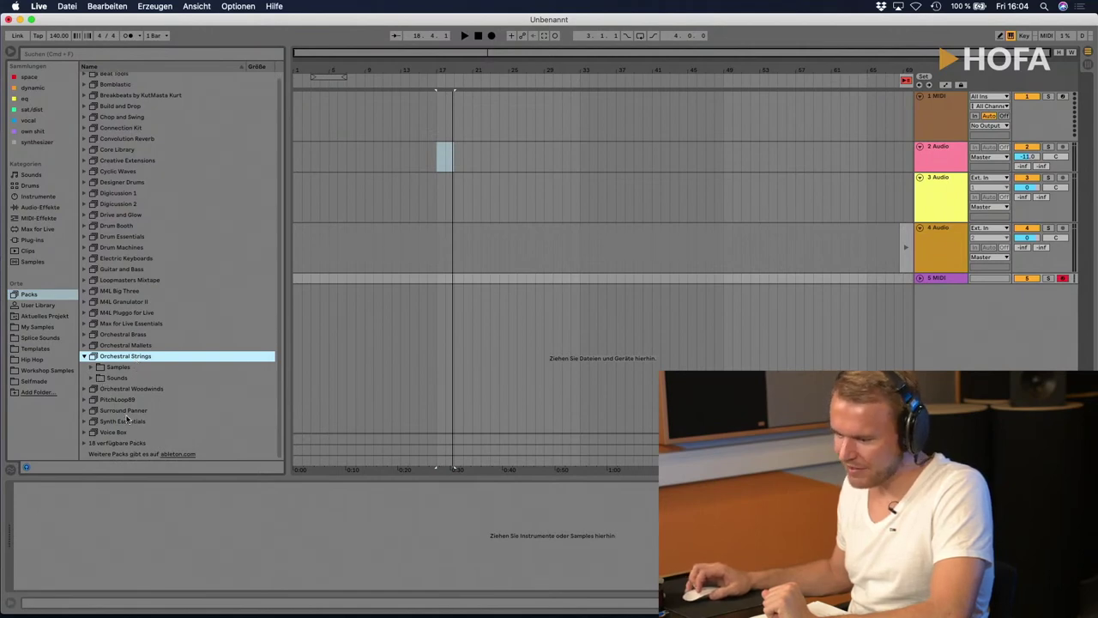
pyautogui.scroll(1, 157, 270)
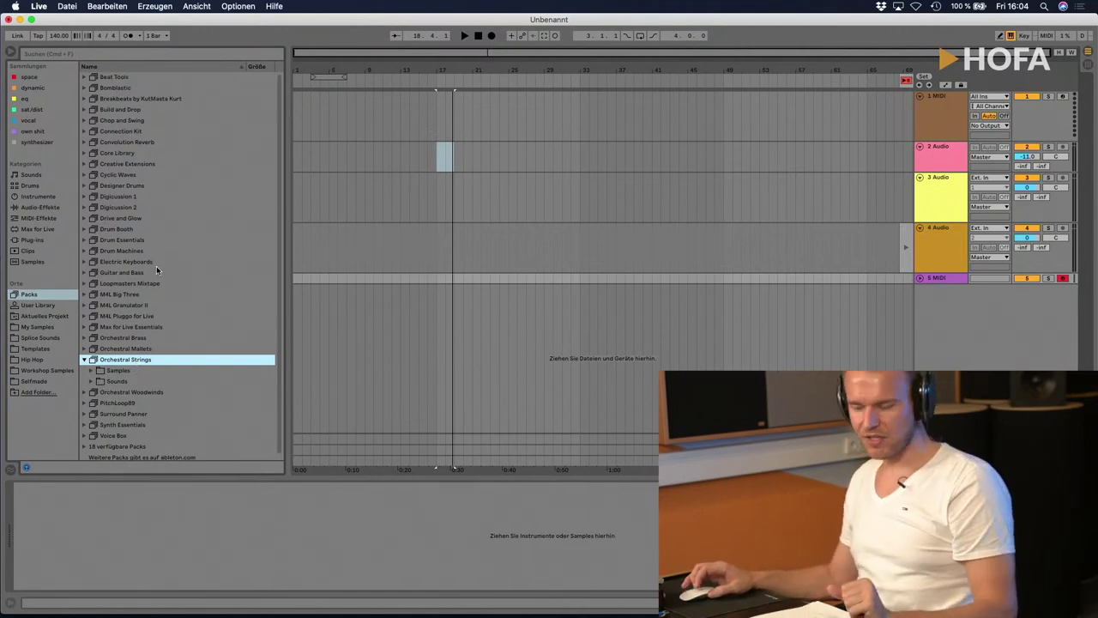
pyautogui.scroll(-1, 156, 269)
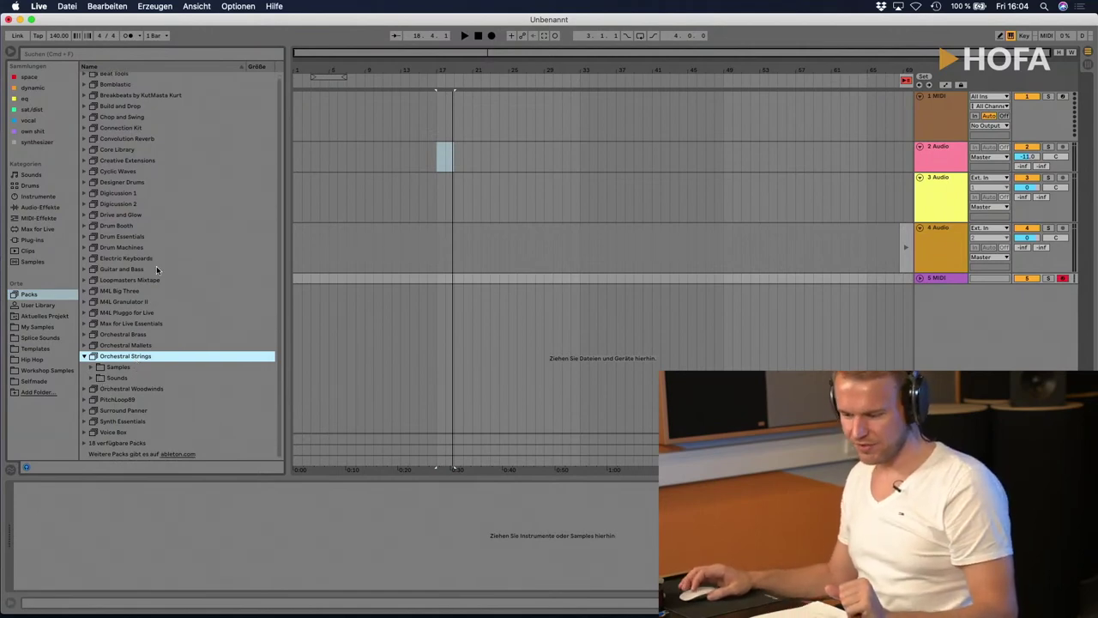
# Step: Review the Packs available for download and explore the Sounds and Samples folders of Orchestral Mallets, expanding Combined
pyautogui.click(94, 442)
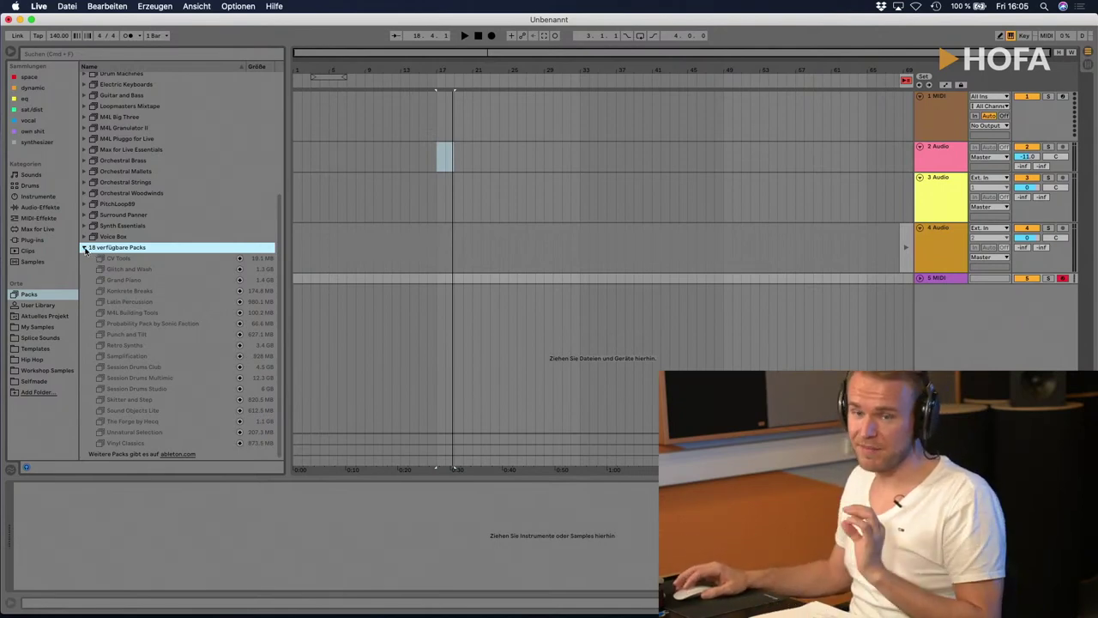
pyautogui.click(85, 248)
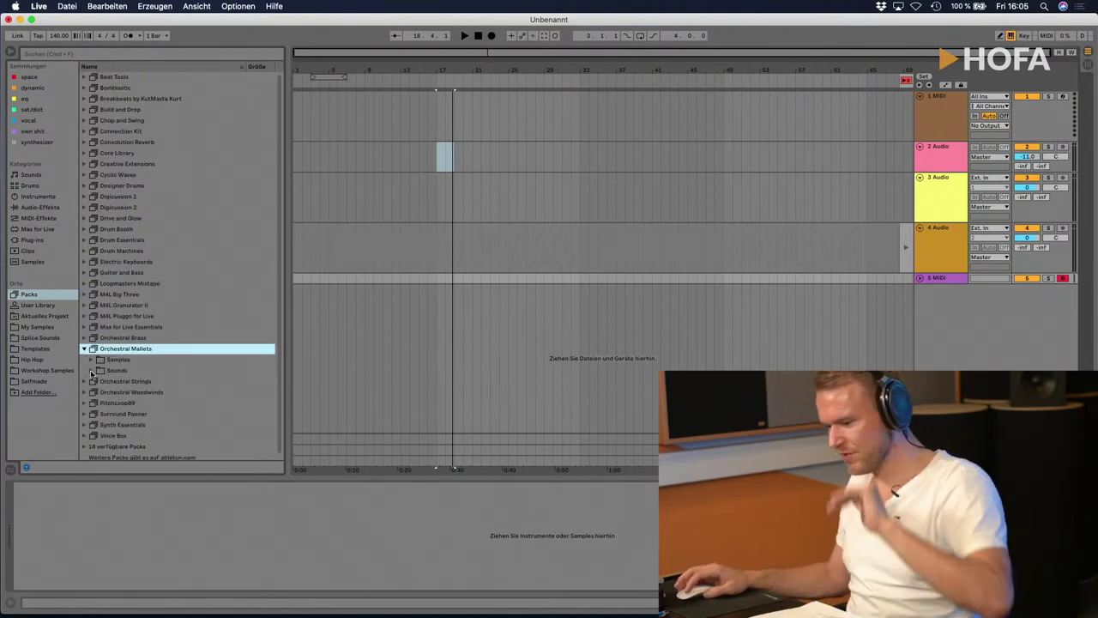
pyautogui.click(91, 371)
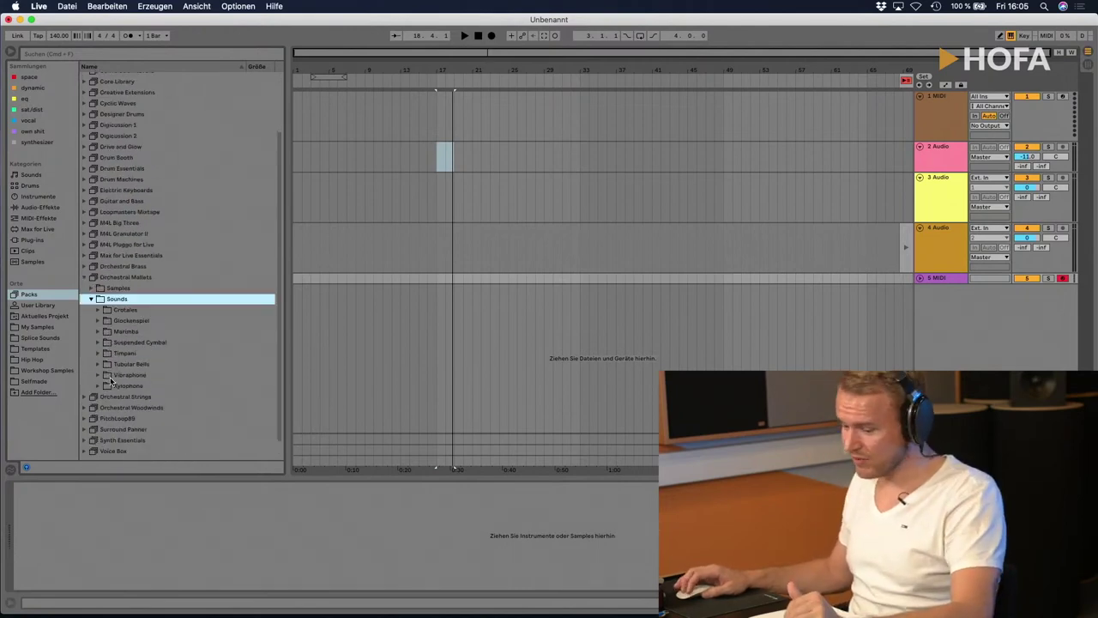
pyautogui.click(92, 301)
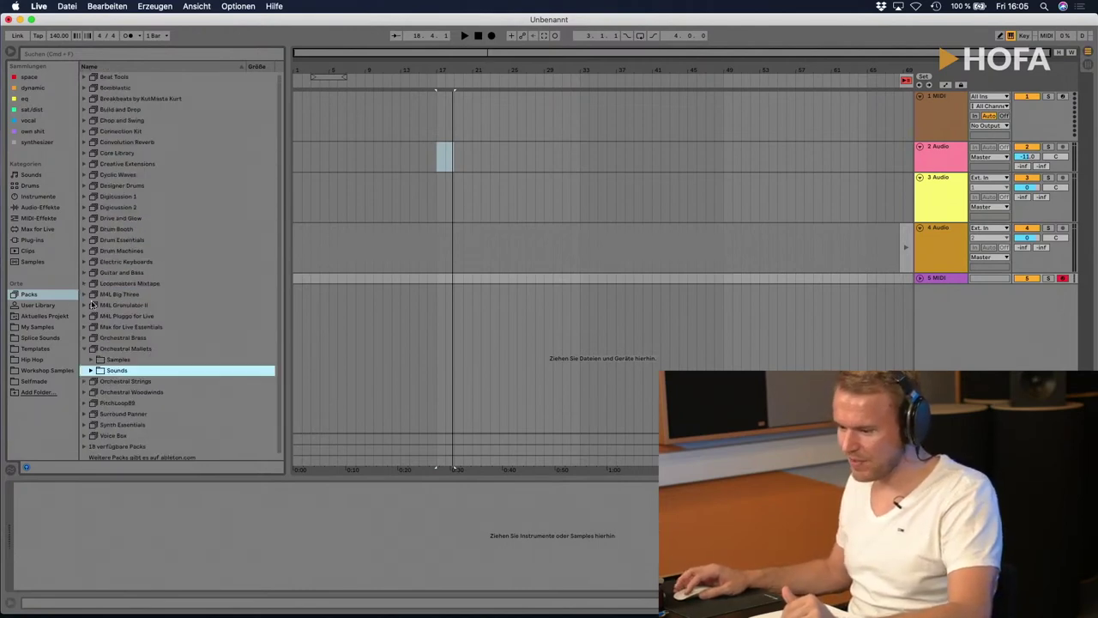
pyautogui.click(91, 358)
pyautogui.click(97, 357)
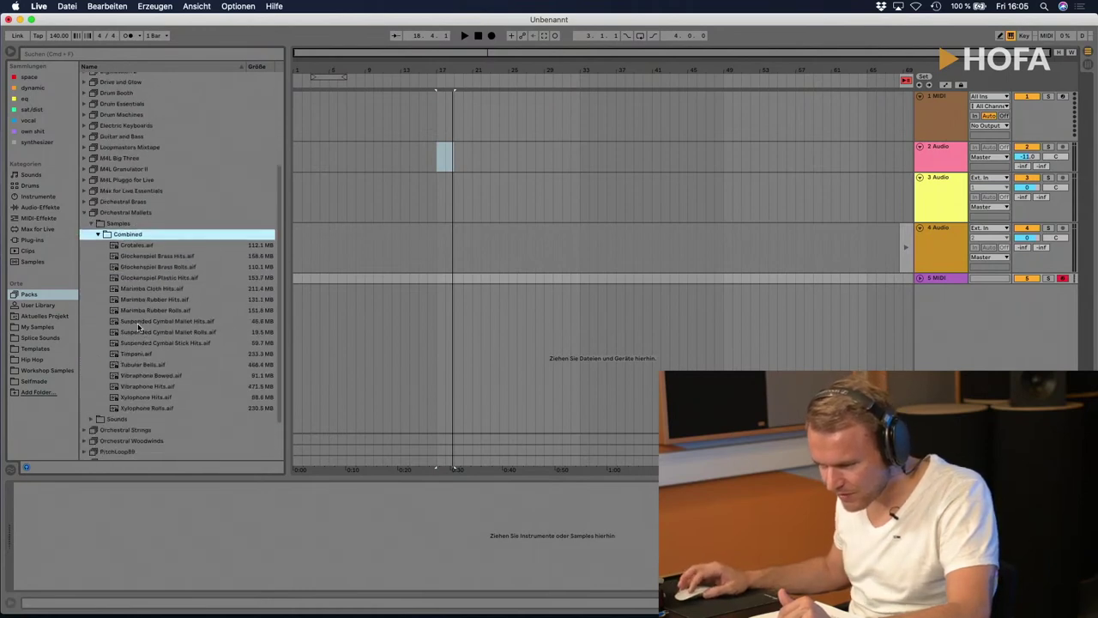
# Step: Preview marimba, glockenspiel, vibraphone and timpani samples in the Combined folder, and collapse the Orchestral Mallets Pack
pyautogui.click(138, 323)
pyautogui.click(137, 299)
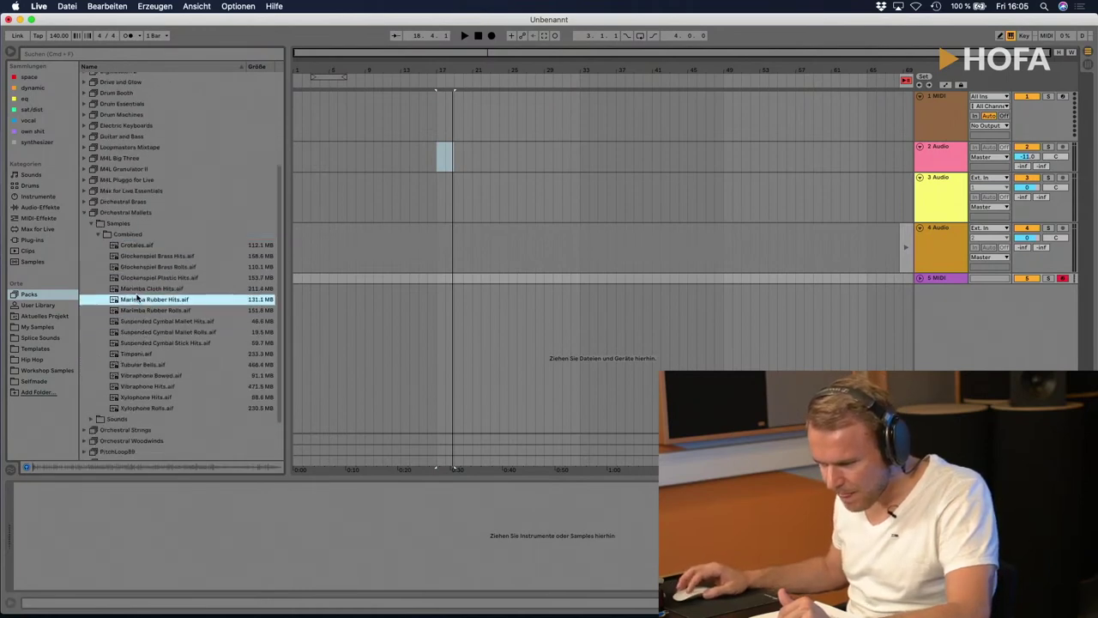
pyautogui.click(135, 257)
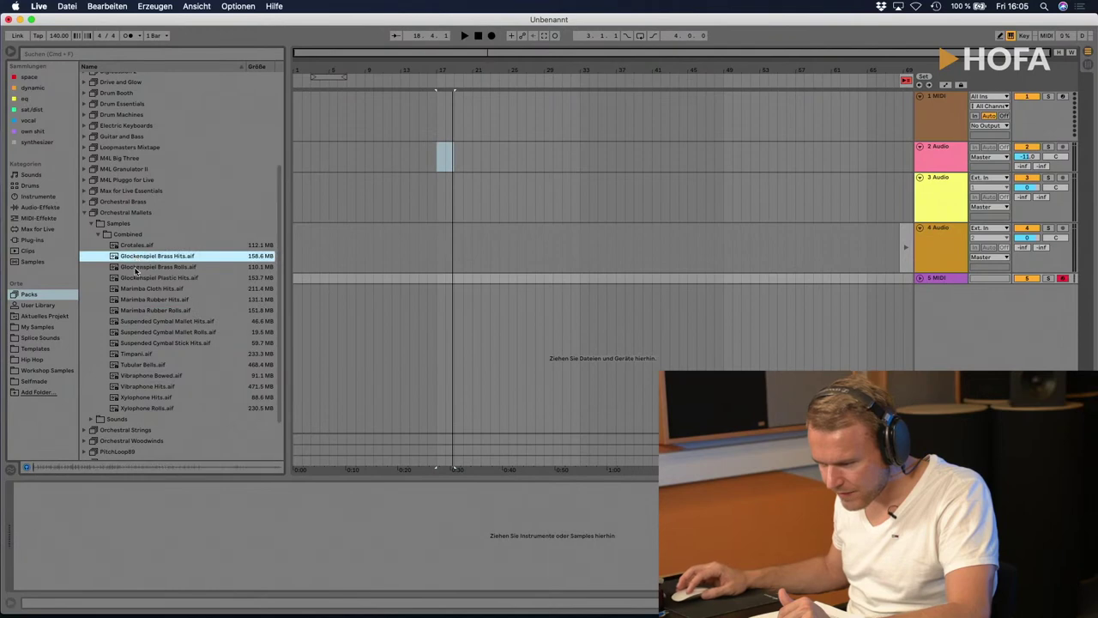
pyautogui.click(134, 267)
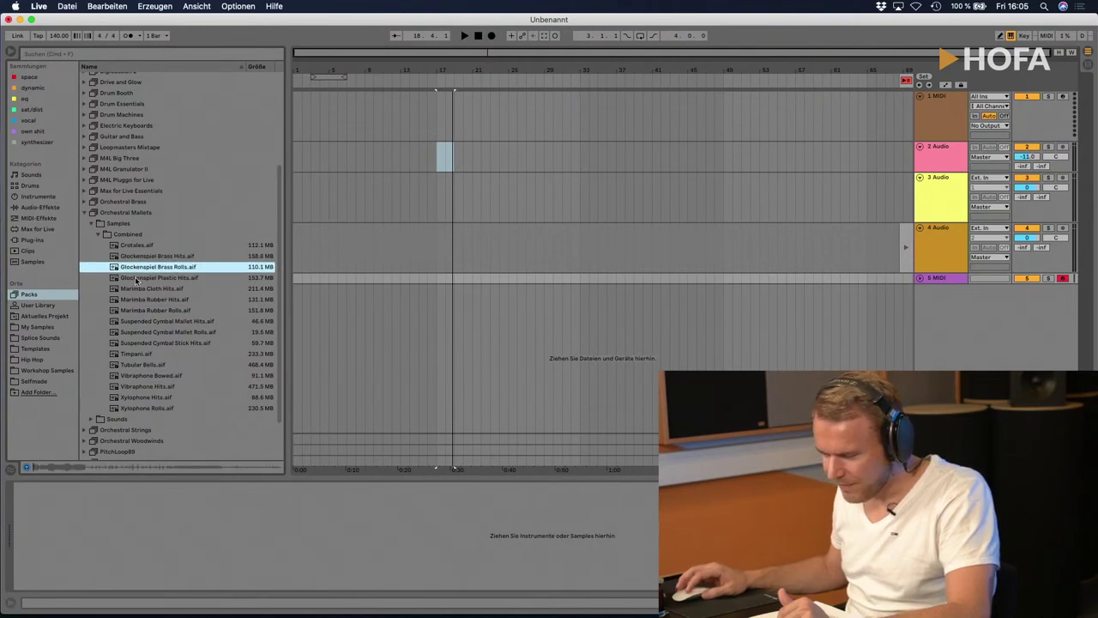
pyautogui.click(136, 386)
pyautogui.click(137, 376)
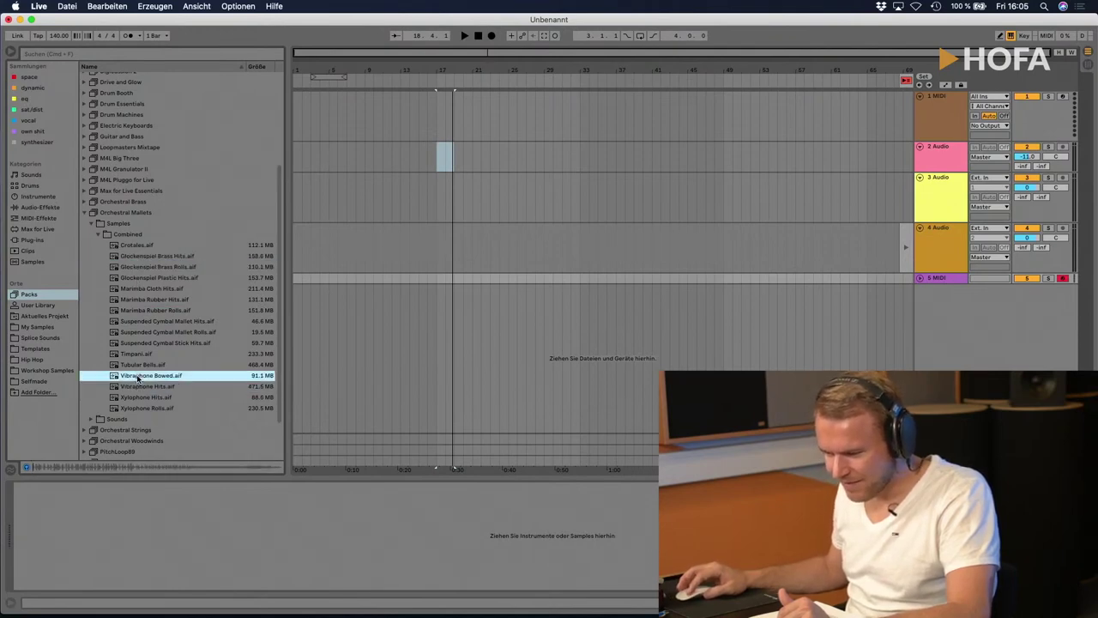
pyautogui.click(133, 355)
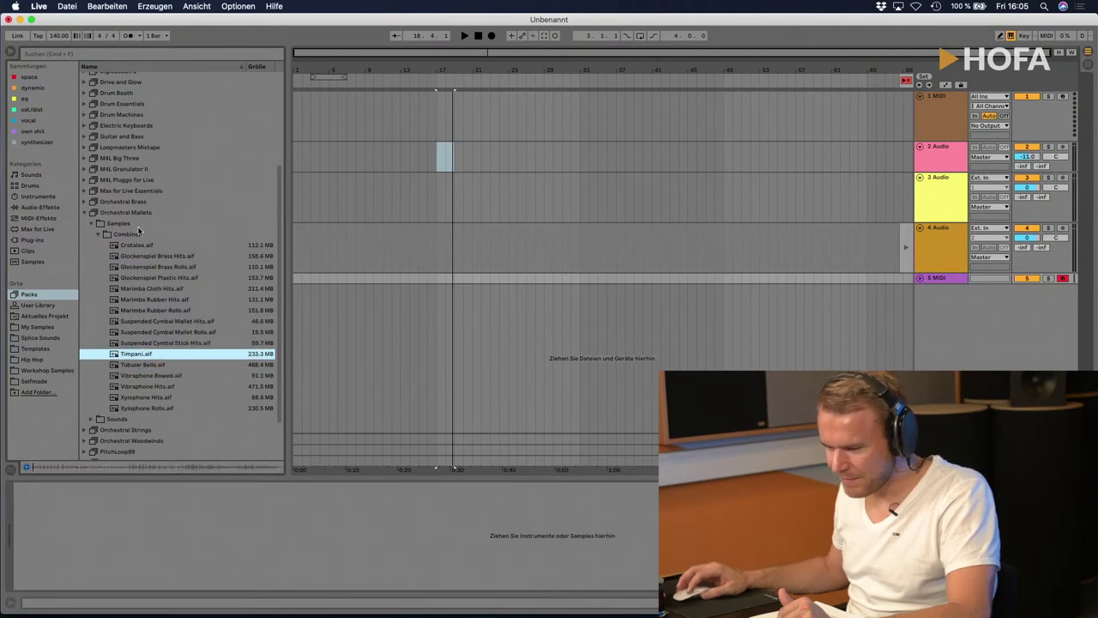
pyautogui.click(98, 234)
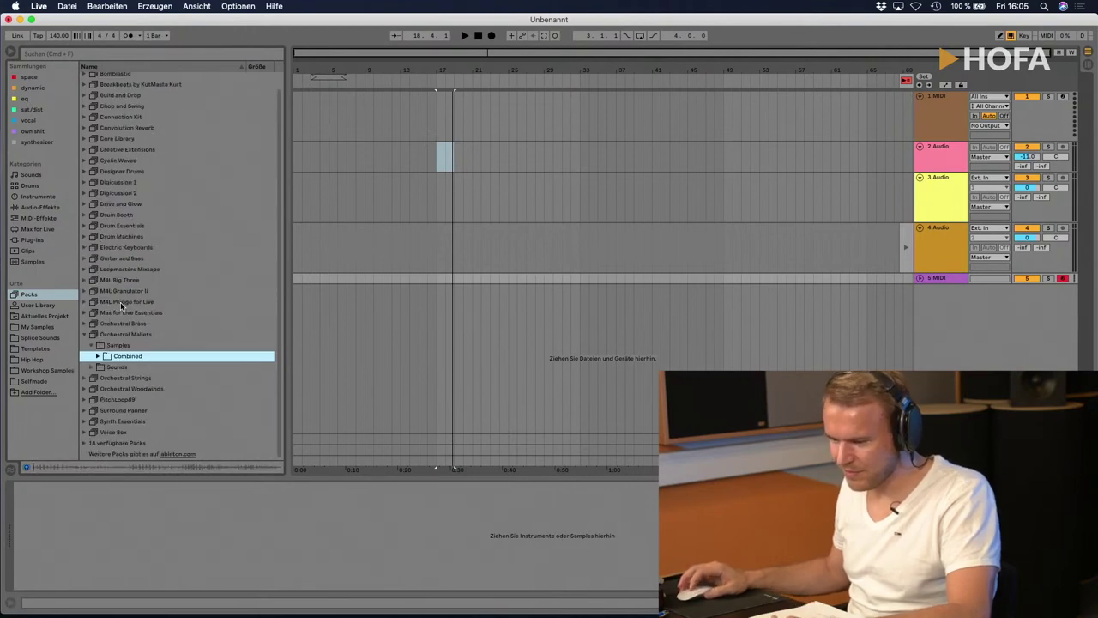
pyautogui.click(86, 336)
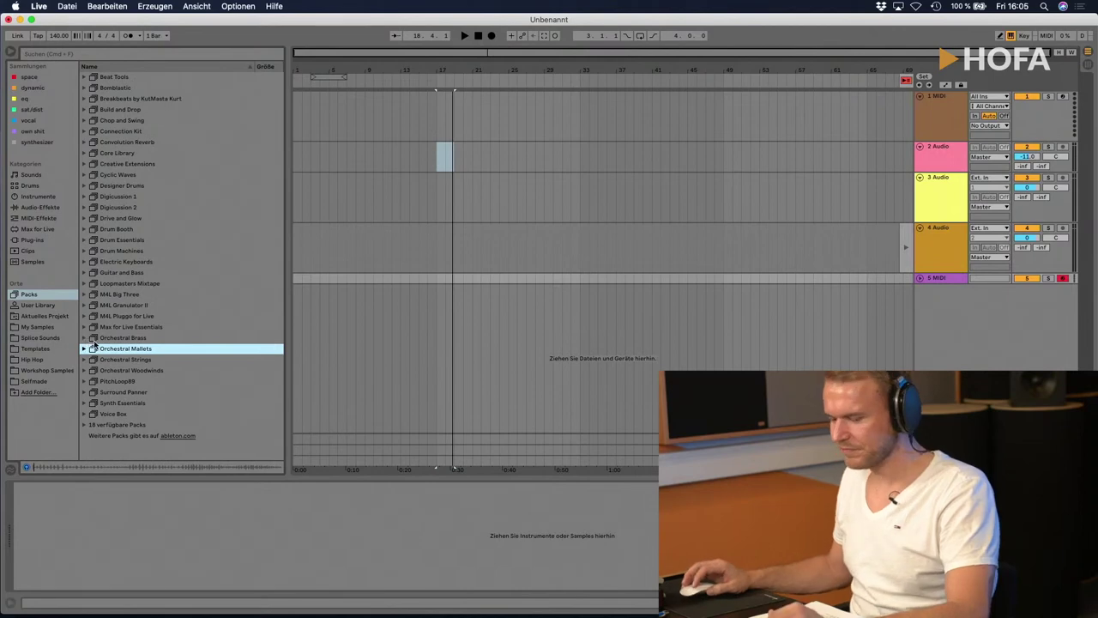
# Step: Show the User Library, check its Ableton Packs and Backup folders, and look through the Defaults subfolders
pyautogui.click(38, 306)
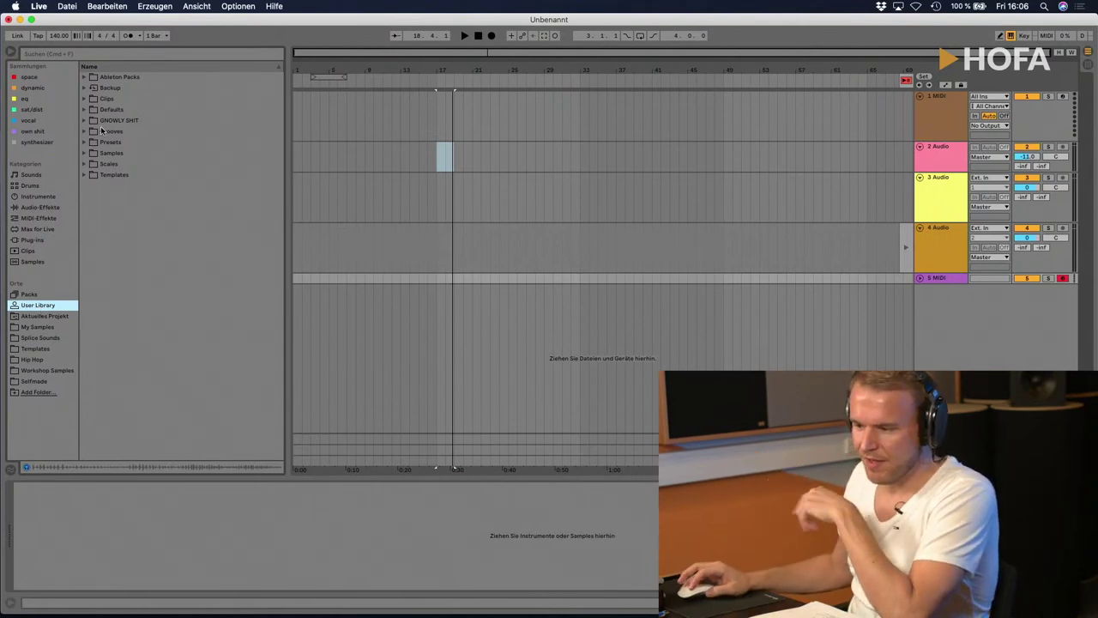
pyautogui.click(85, 79)
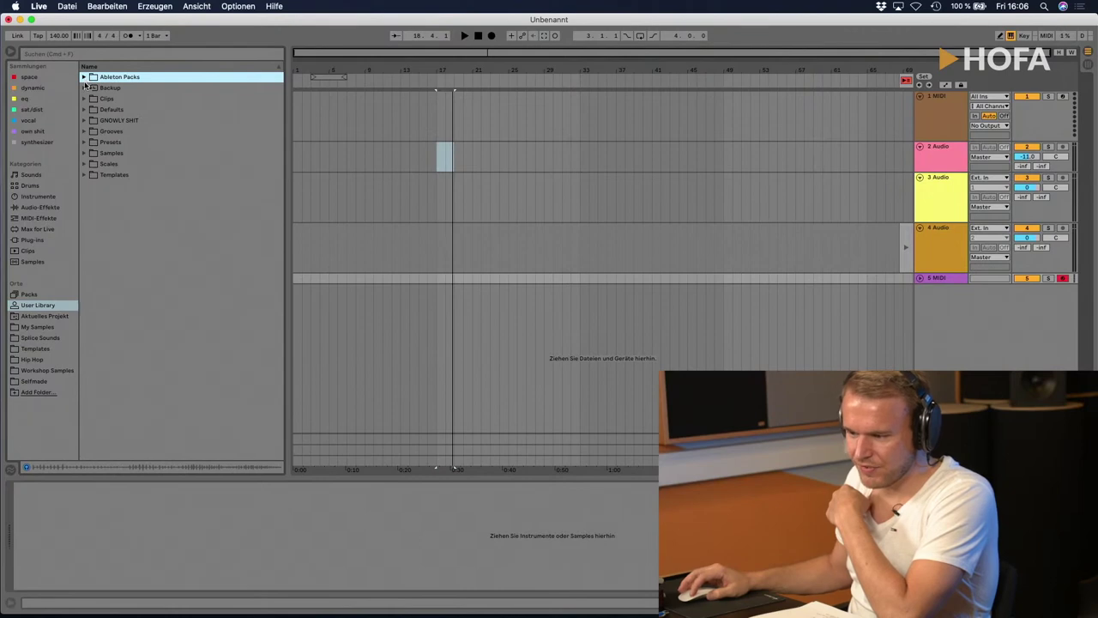
pyautogui.click(87, 89)
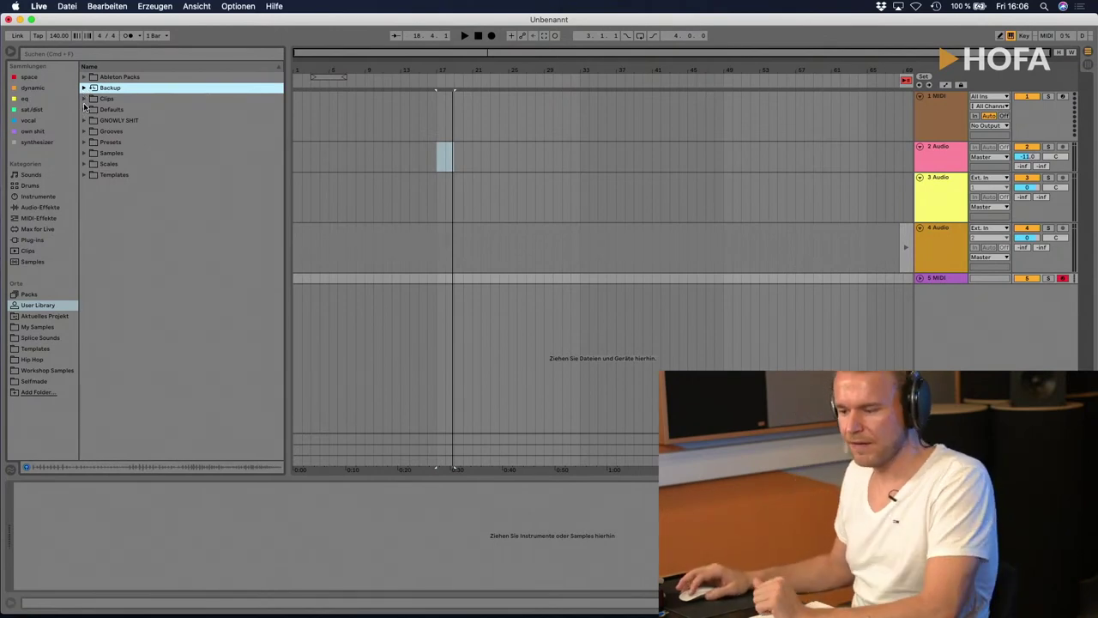
pyautogui.click(84, 110)
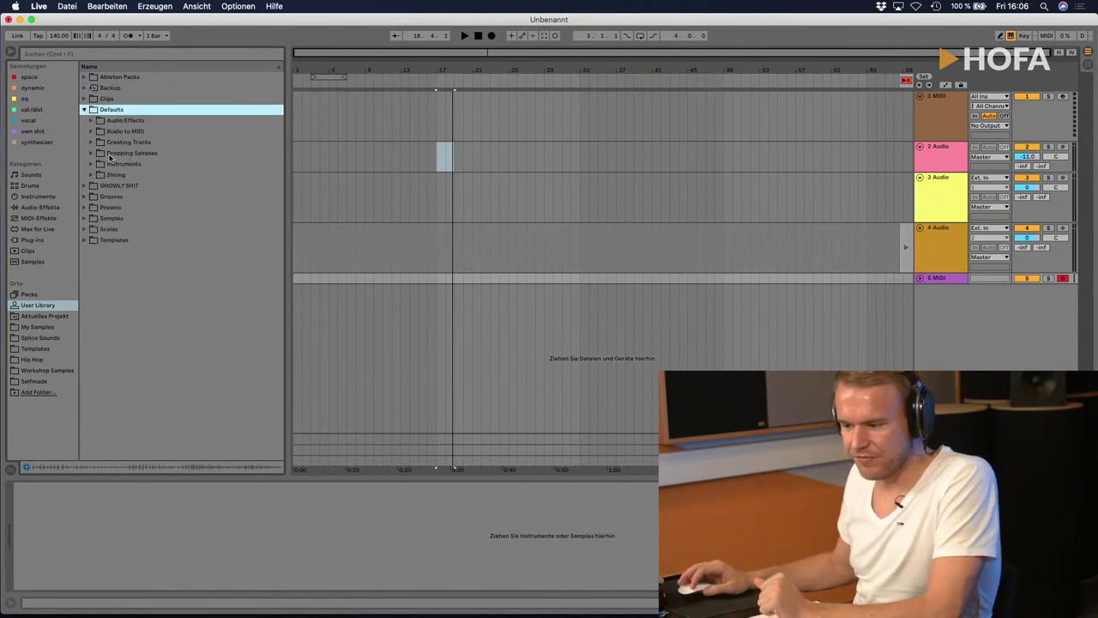
pyautogui.click(84, 109)
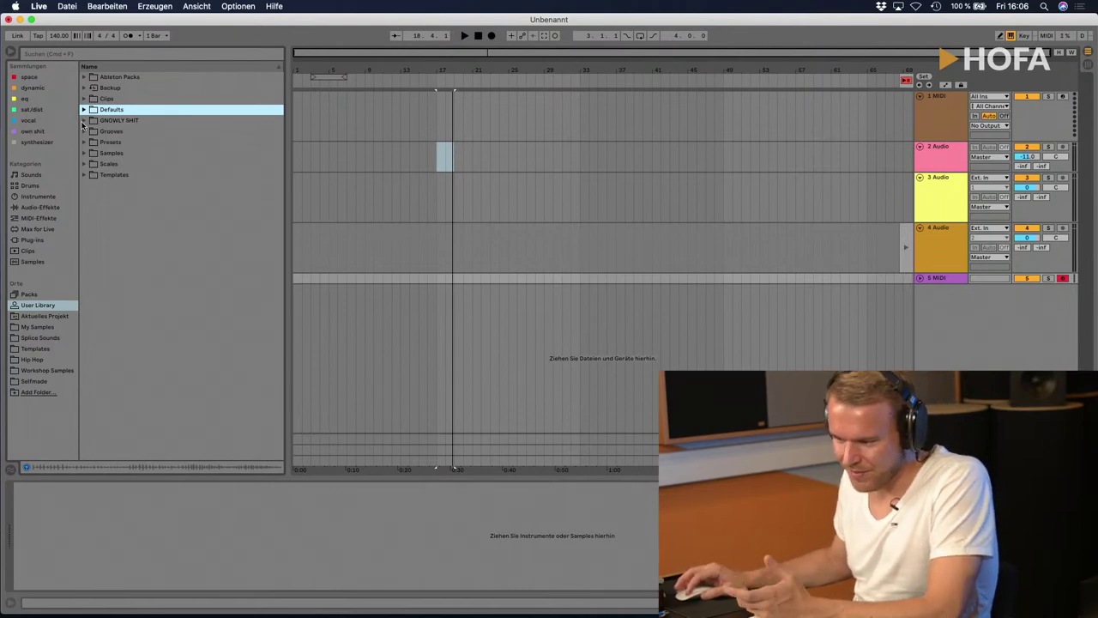
# Step: Look through the presets in the GNOWLY SHIT folder, from Compressor and Effect Racks to Sidechain and Simple Delay, and collapse the folder
pyautogui.click(83, 120)
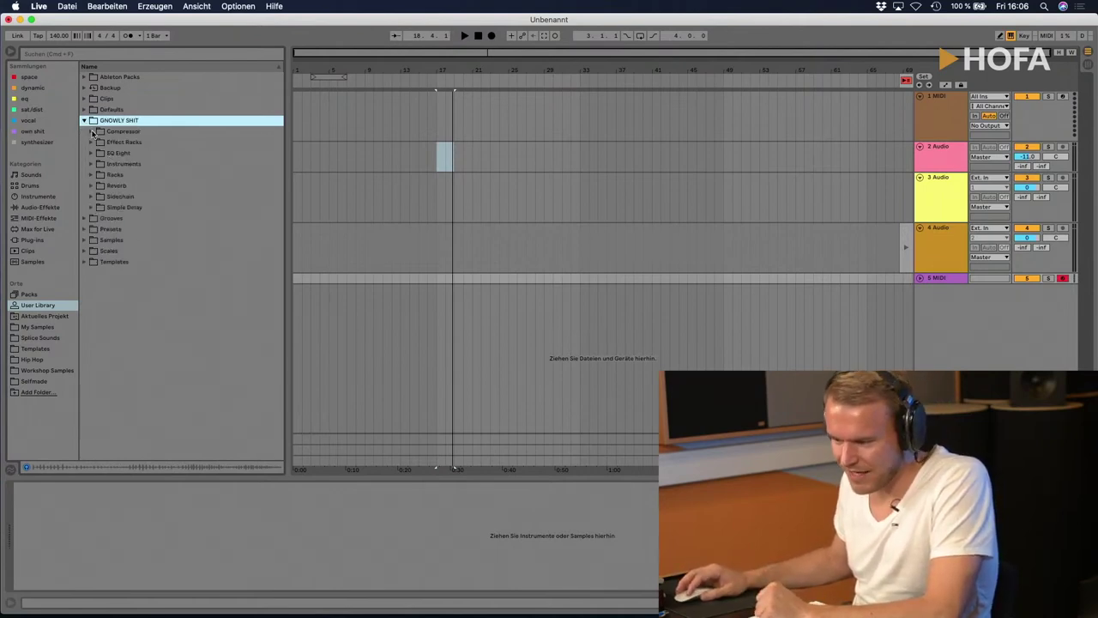
pyautogui.click(92, 132)
pyautogui.click(91, 165)
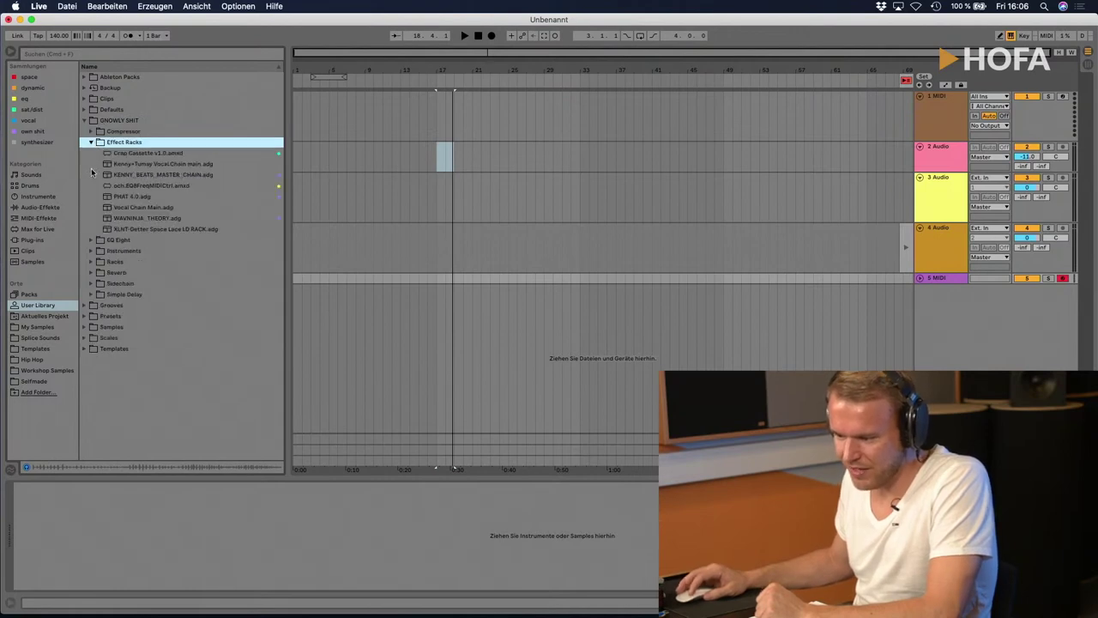
pyautogui.click(90, 240)
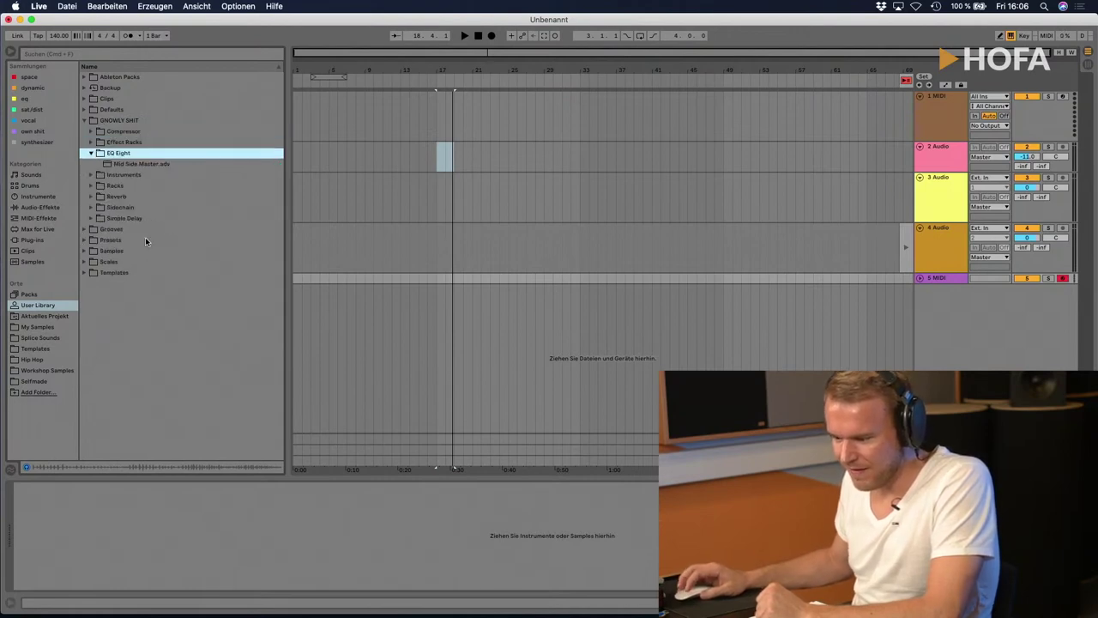
pyautogui.click(91, 175)
pyautogui.click(92, 186)
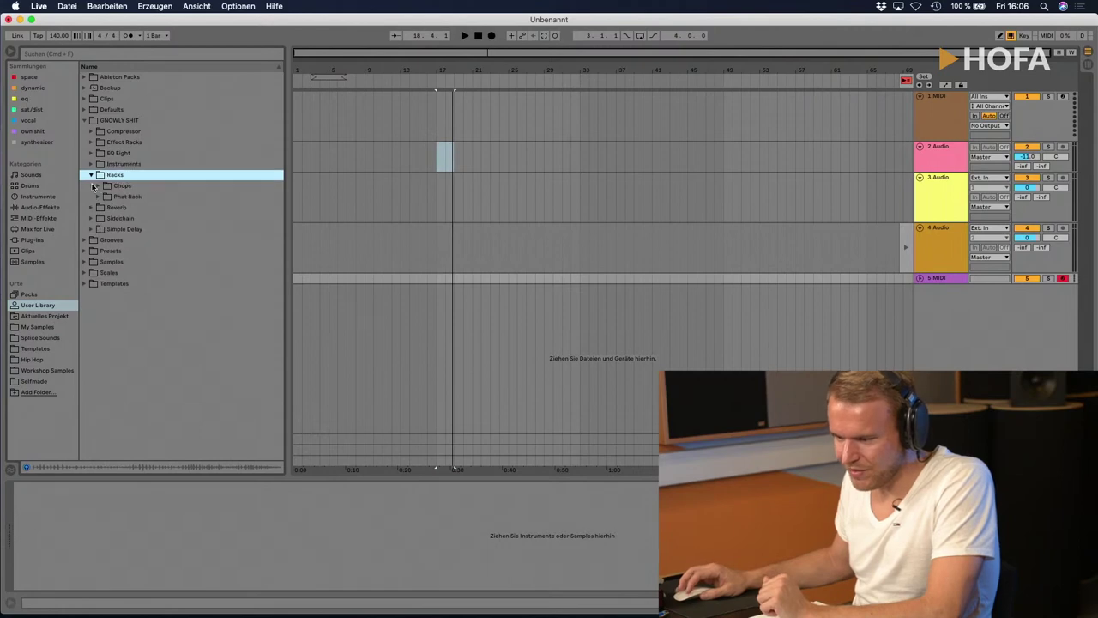
pyautogui.click(90, 207)
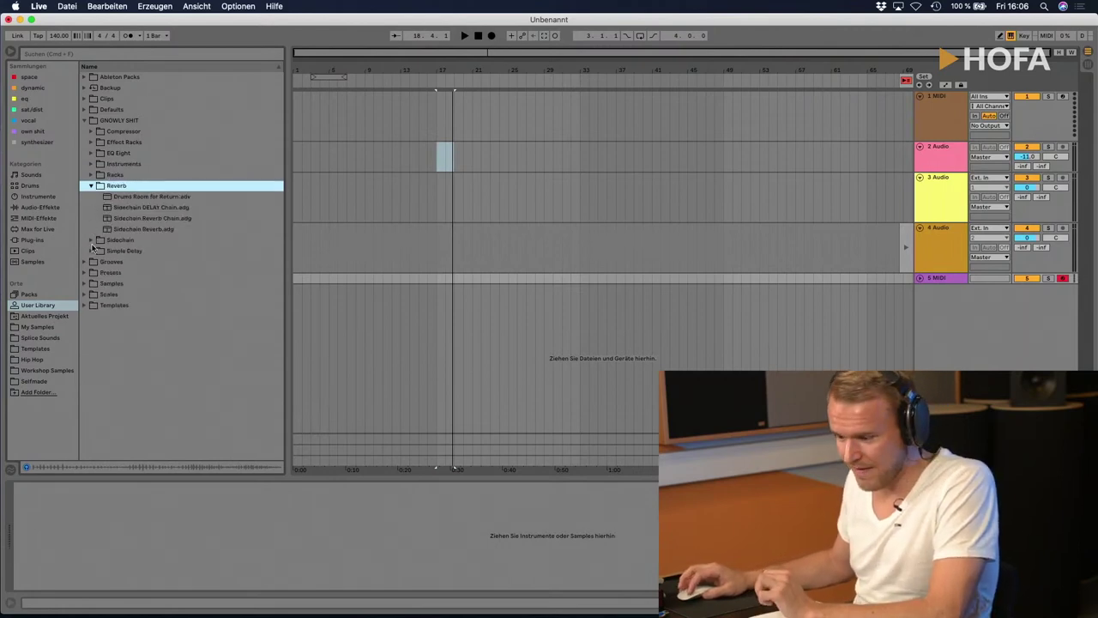
pyautogui.click(91, 242)
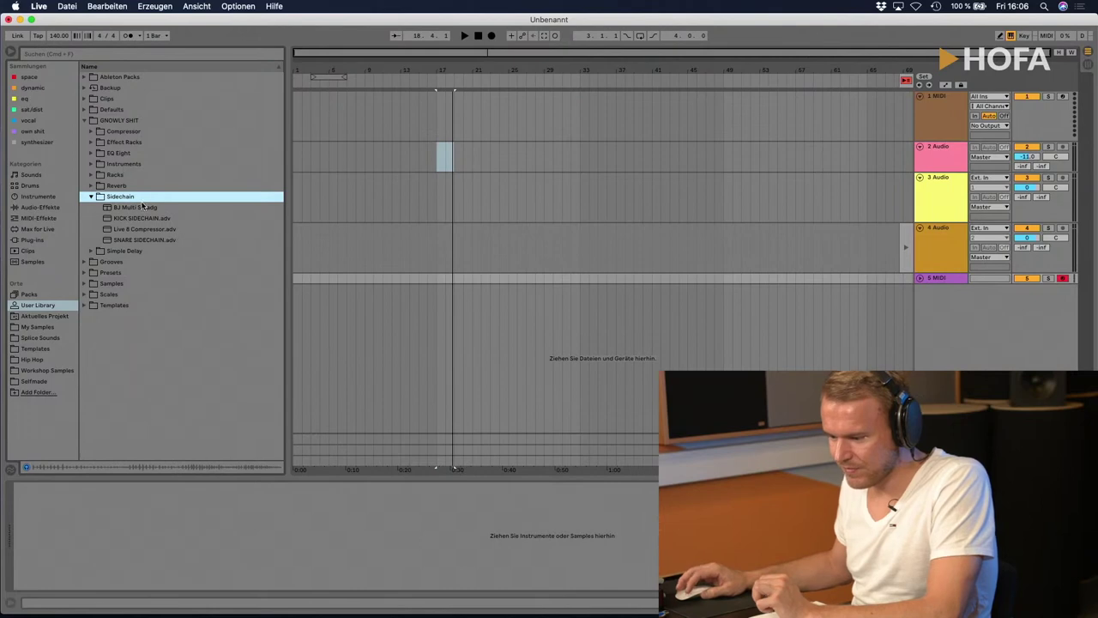
pyautogui.click(90, 252)
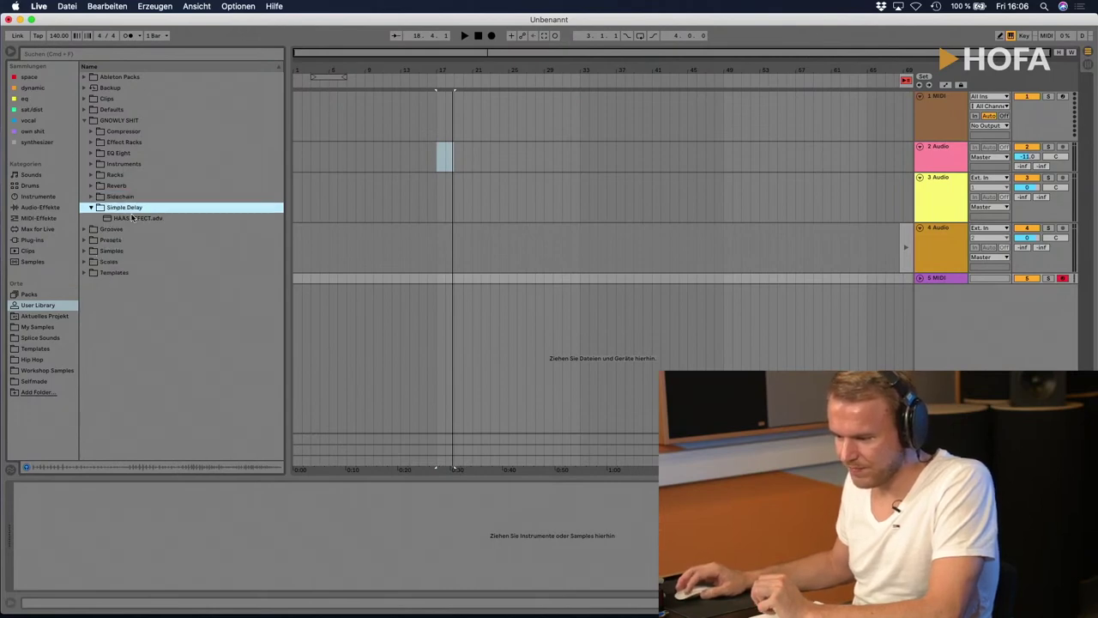
pyautogui.click(91, 207)
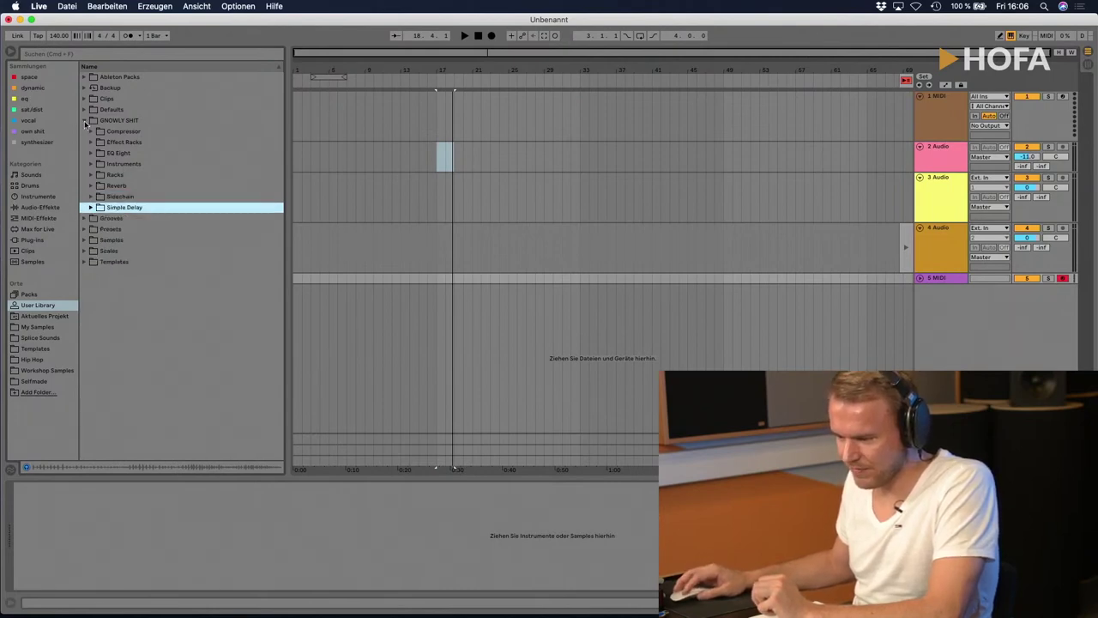
pyautogui.click(85, 122)
# Step: Select the Grooves folder in the User Library and briefly show and hide the Groove Pool
pyautogui.click(84, 131)
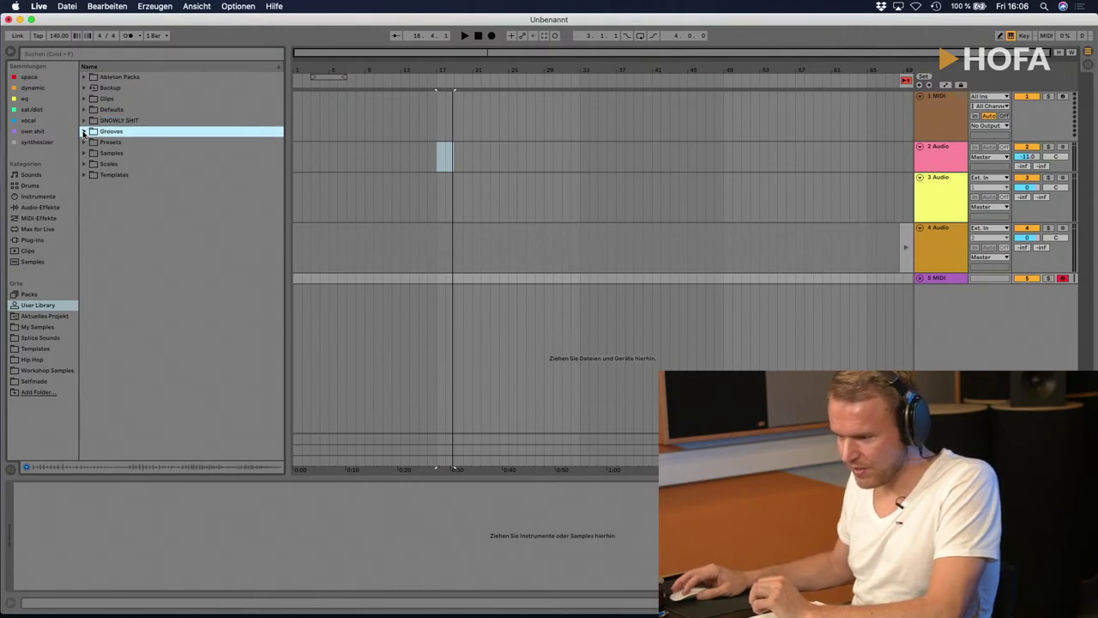
pyautogui.click(11, 471)
pyautogui.click(11, 471)
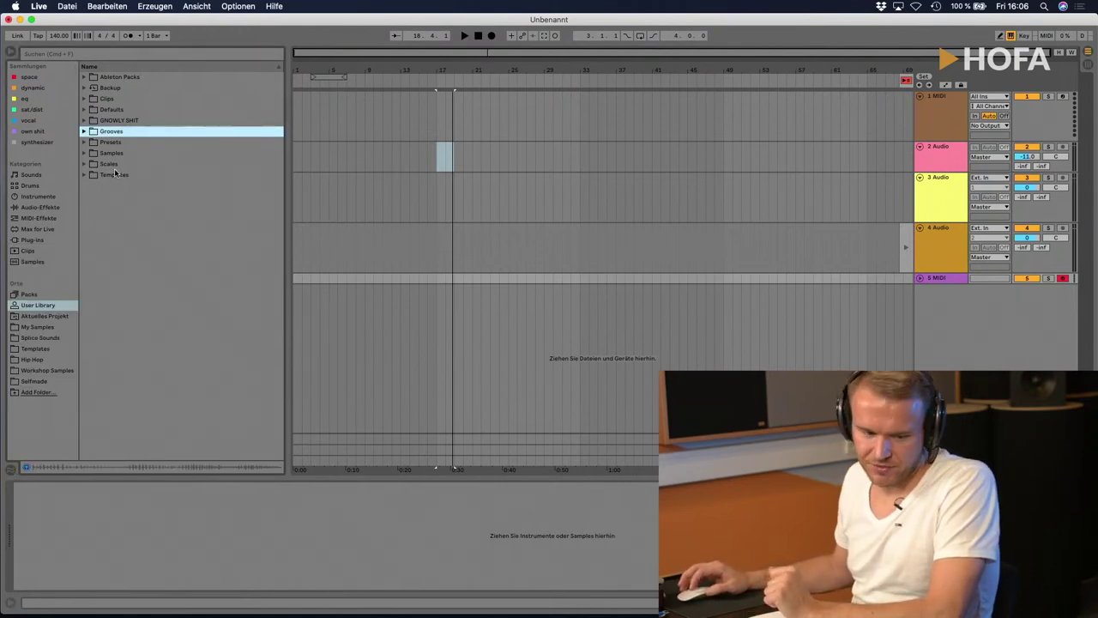
# Step: View the current project folder, select the 5 MIDI track, and browse the sample pack folders in My Samples
pyautogui.click(39, 316)
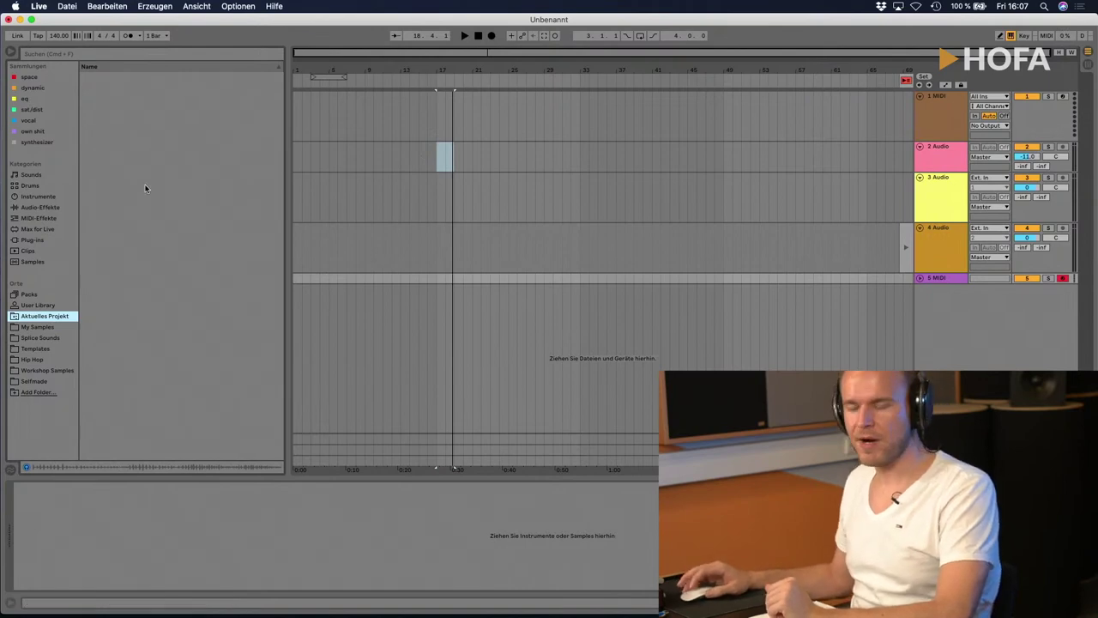
pyautogui.click(945, 279)
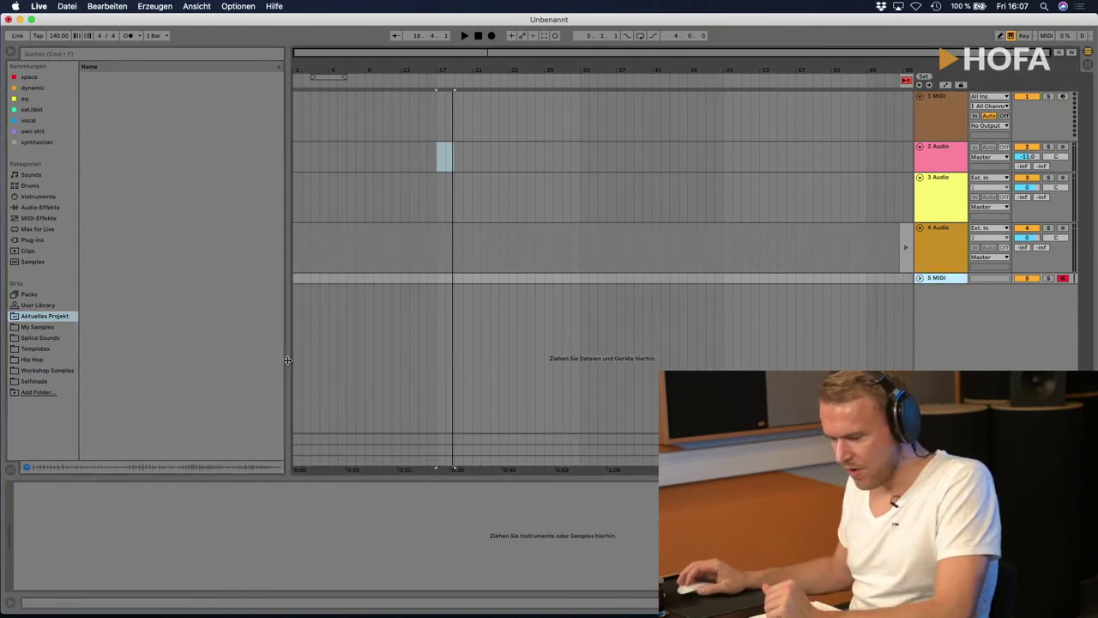
pyautogui.click(37, 327)
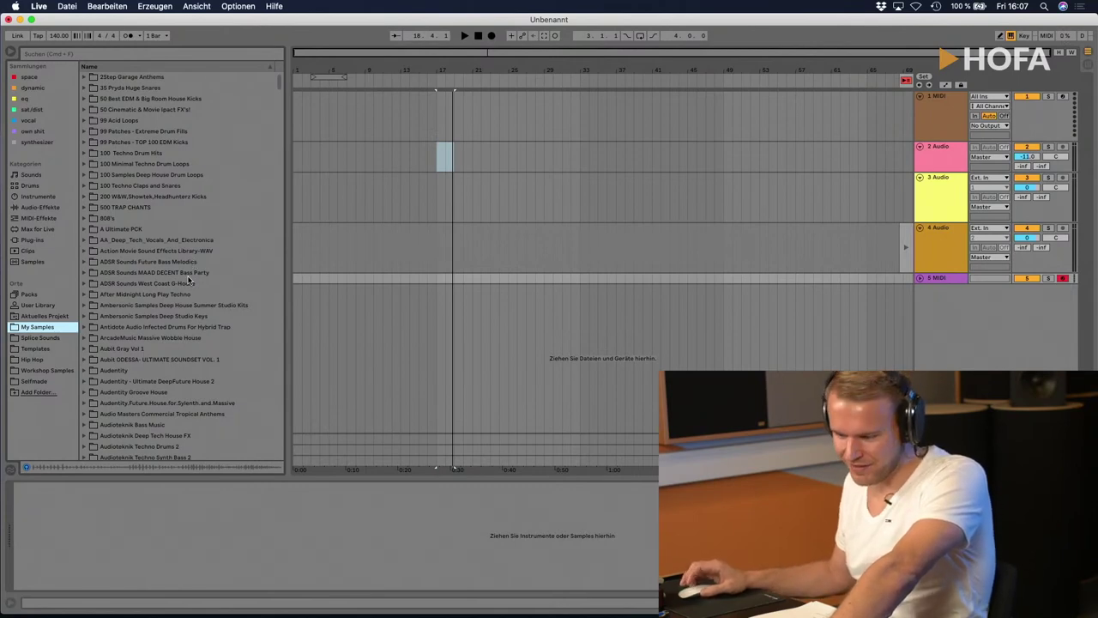
pyautogui.scroll(-20, 188, 279)
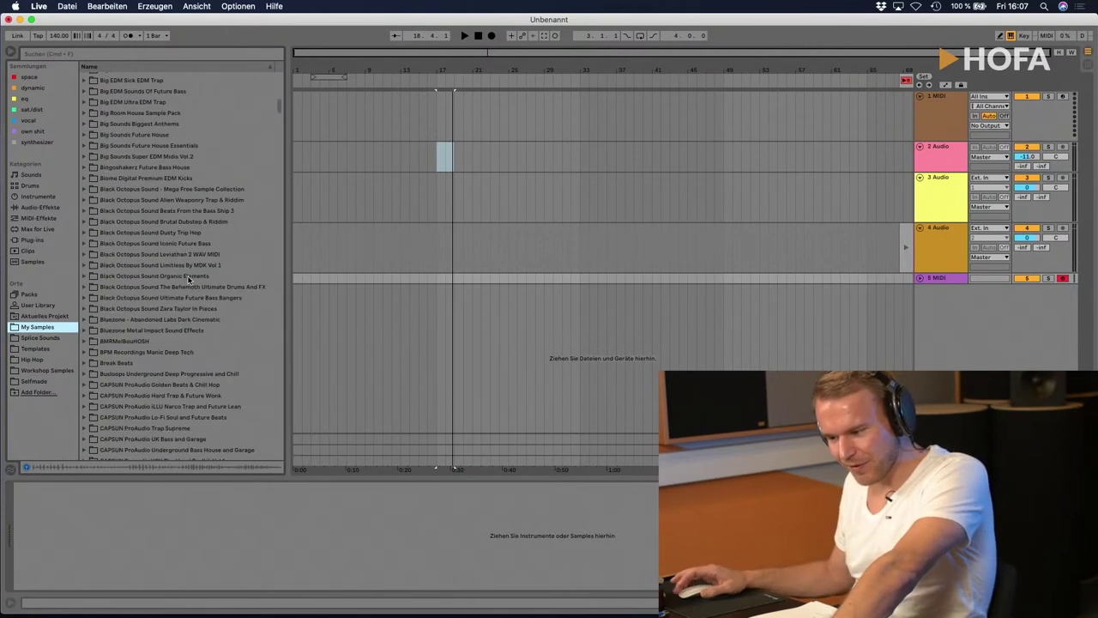
pyautogui.scroll(20, 189, 278)
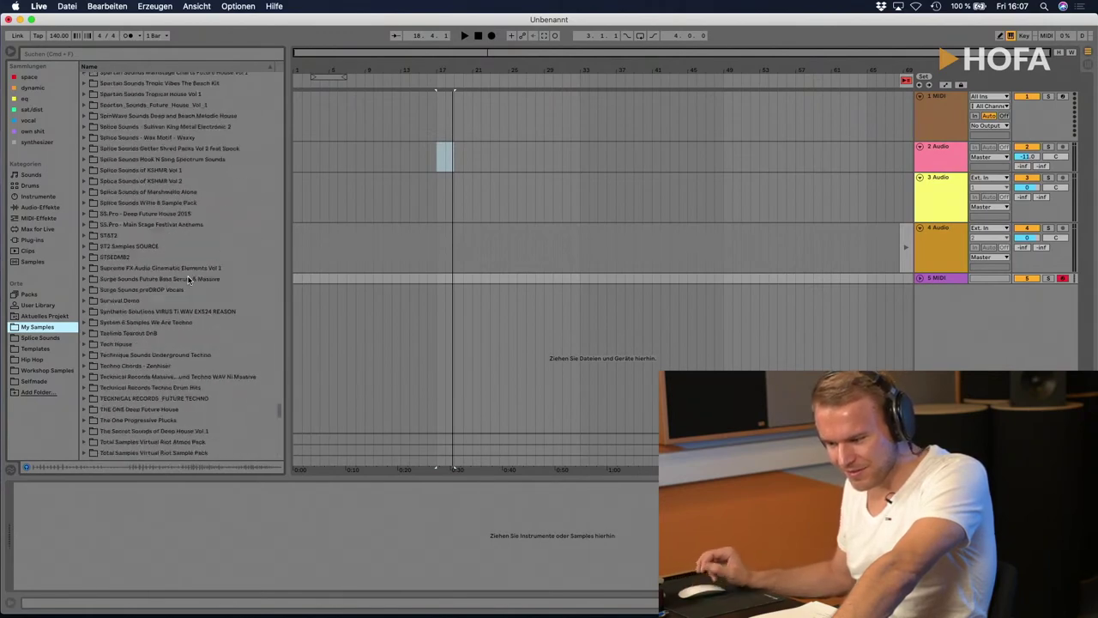
pyautogui.scroll(15, 189, 280)
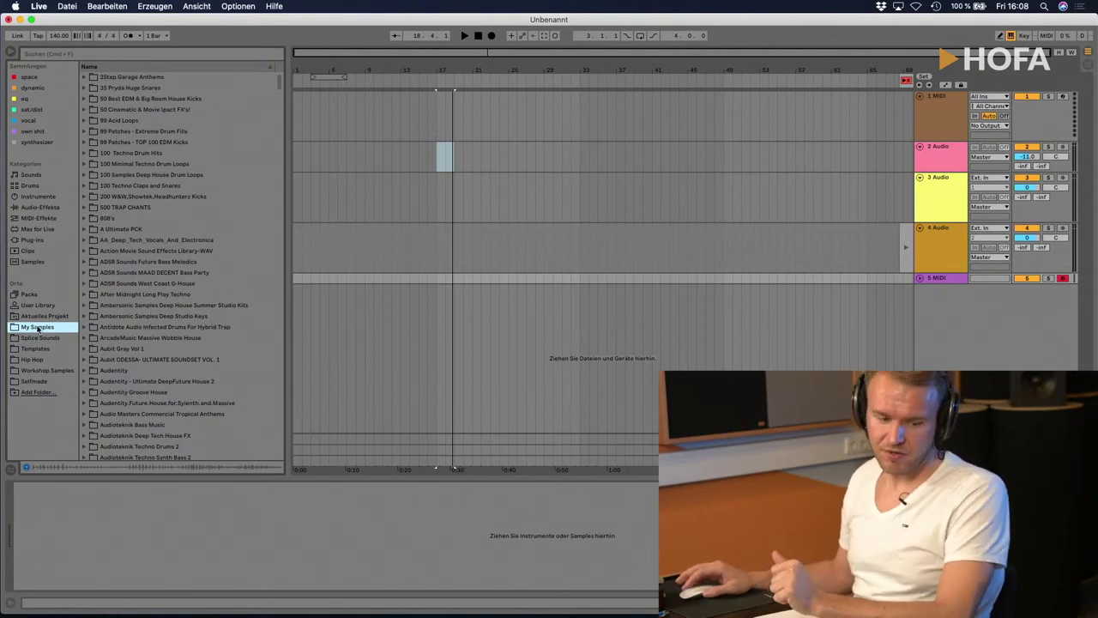
# Step: Open the Add Folder dialog and select the My Samples folder inside Samples on the LaCie drive
pyautogui.click(36, 393)
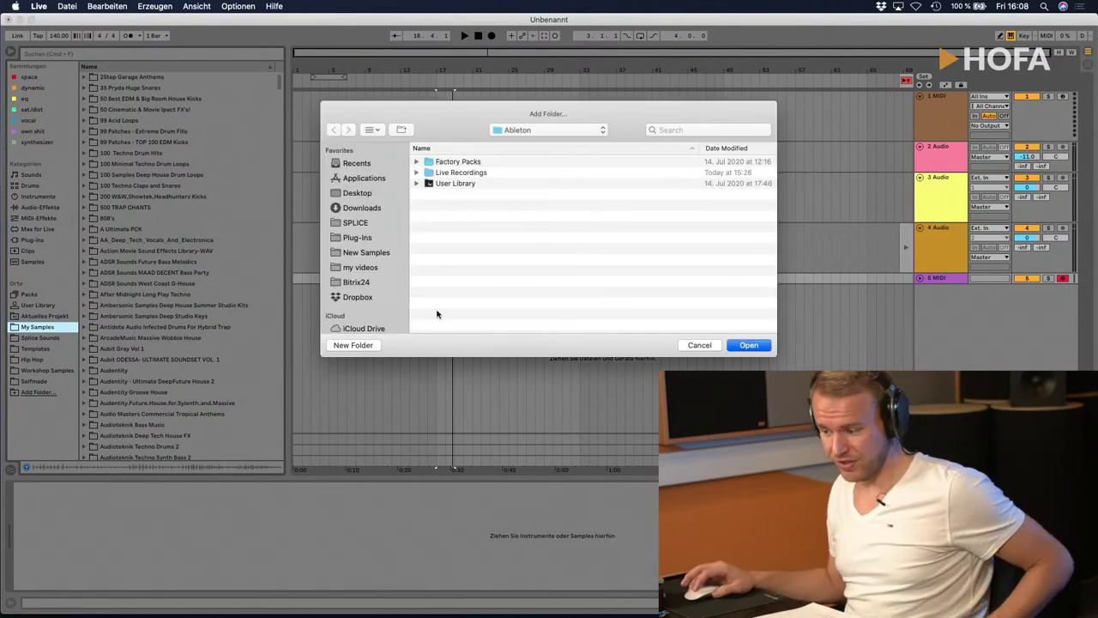
pyautogui.scroll(-5, 378, 269)
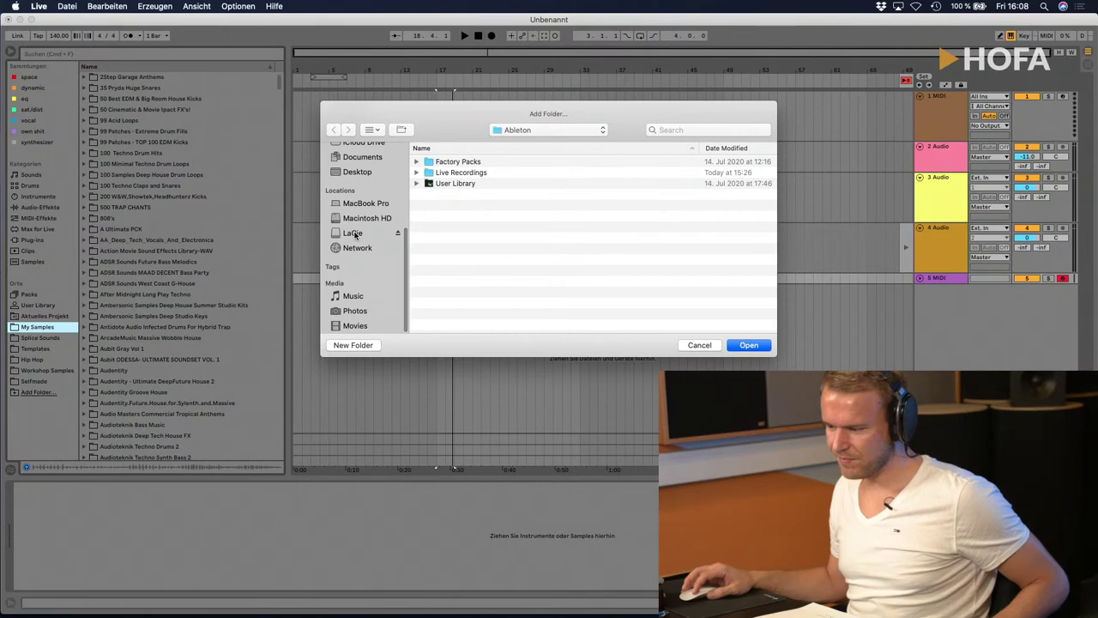
pyautogui.click(353, 233)
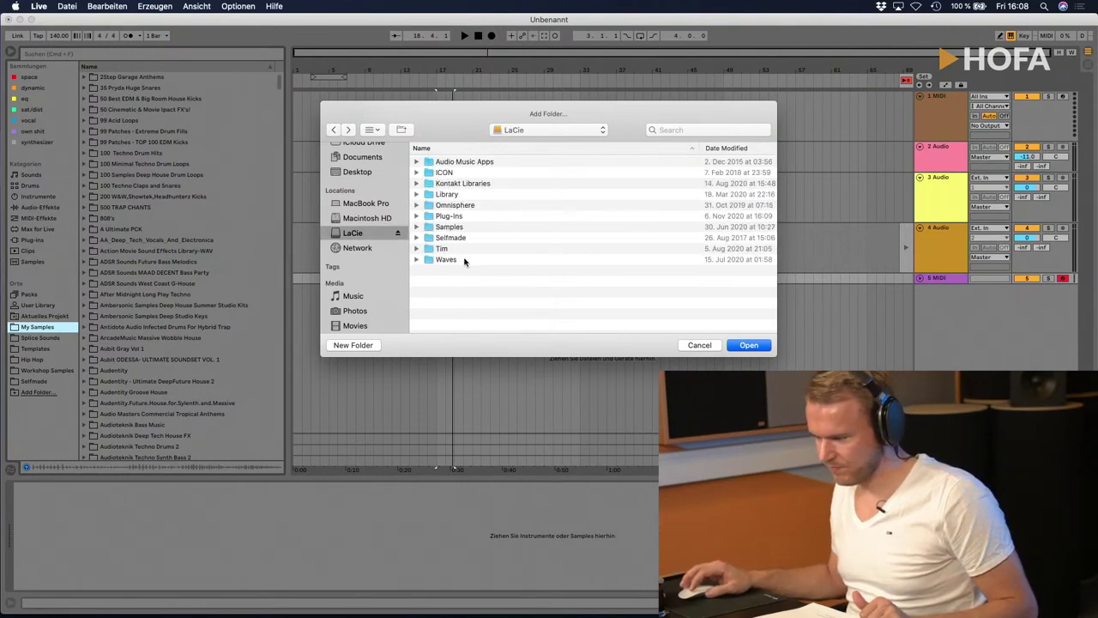
pyautogui.doubleClick(449, 227)
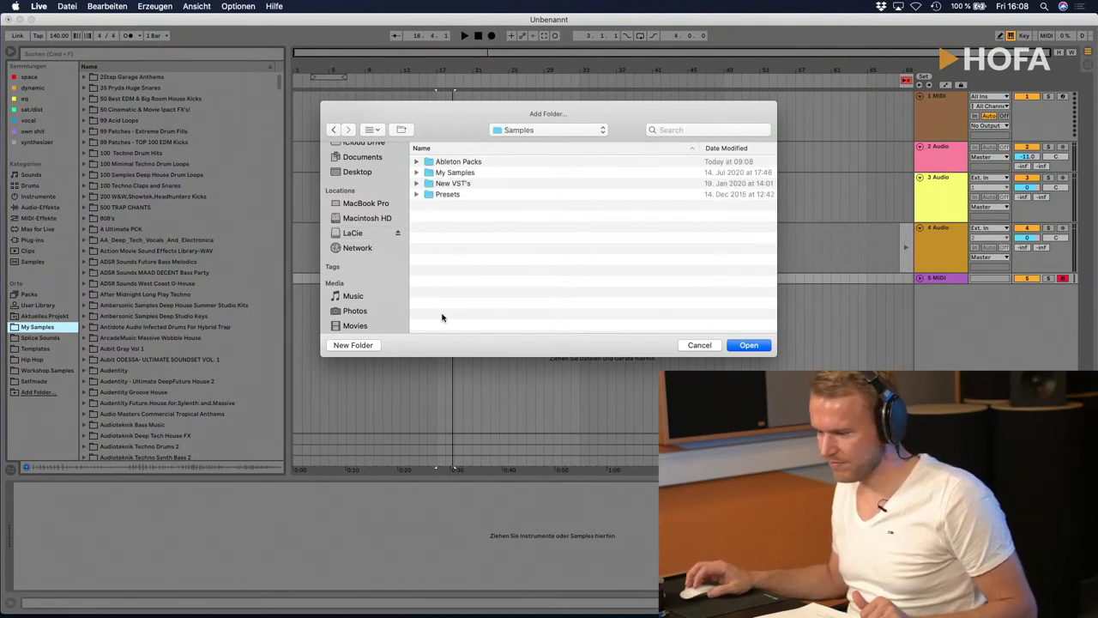
pyautogui.click(448, 174)
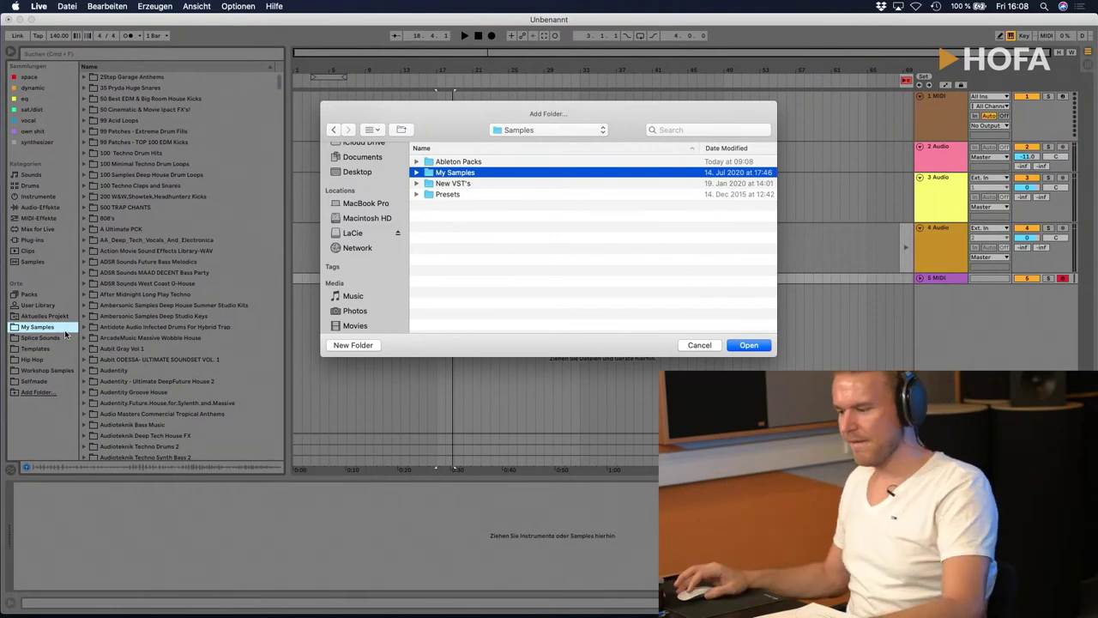
# Step: Look through the subfolders of My Samples and New Samples, collapse My Samples, and cancel adding the folder
pyautogui.click(416, 172)
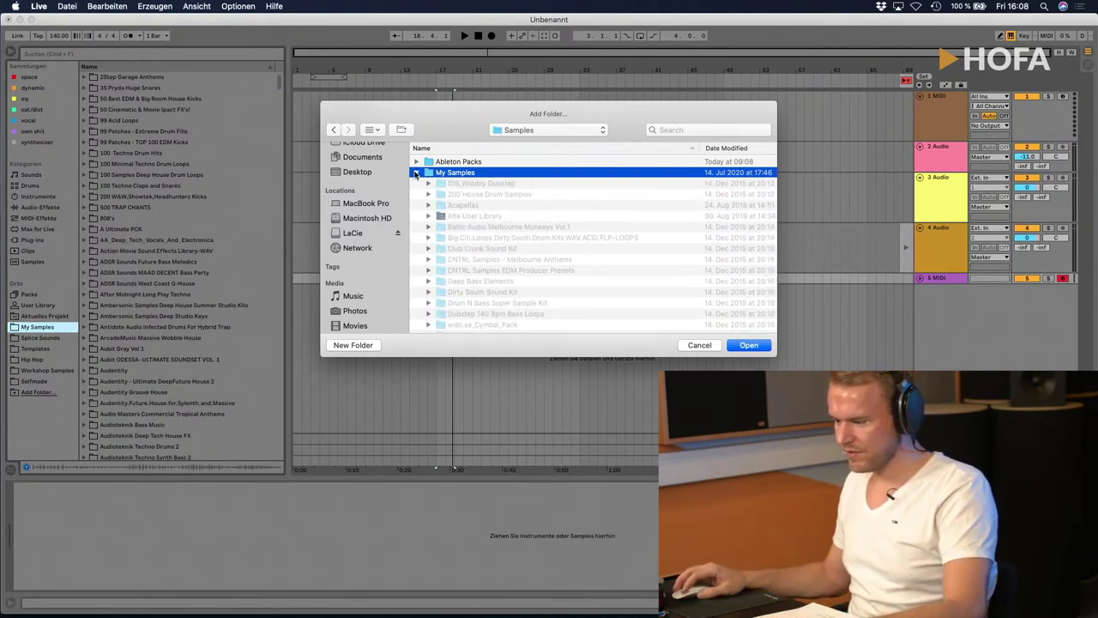
pyautogui.scroll(-5, 440, 206)
pyautogui.scroll(10, 439, 206)
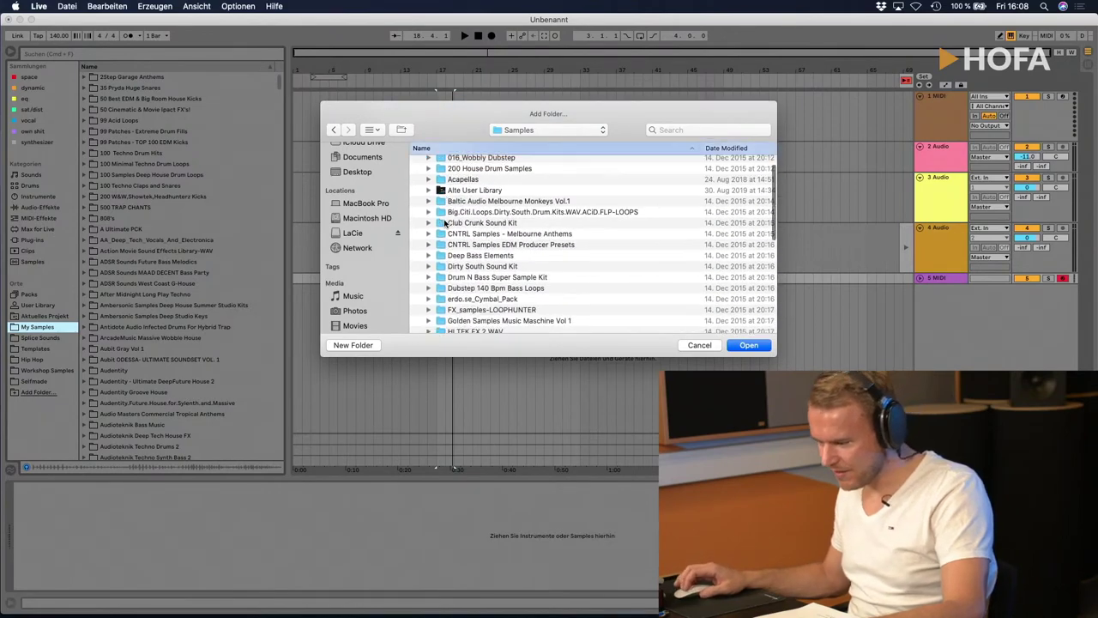
pyautogui.click(429, 307)
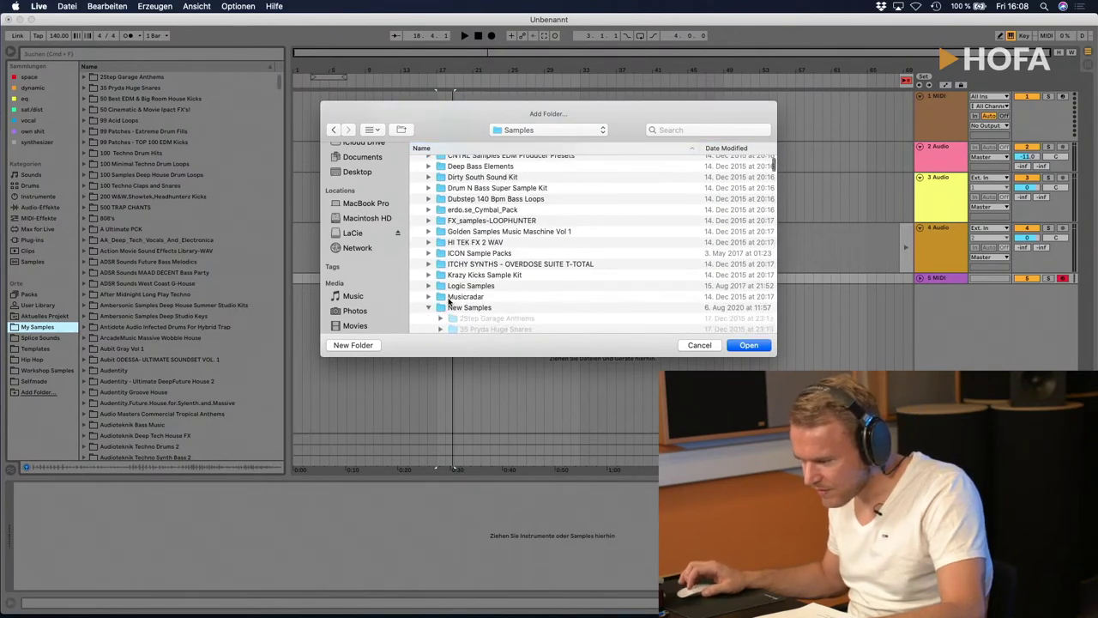
pyautogui.scroll(-10, 442, 304)
pyautogui.scroll(-10, 448, 302)
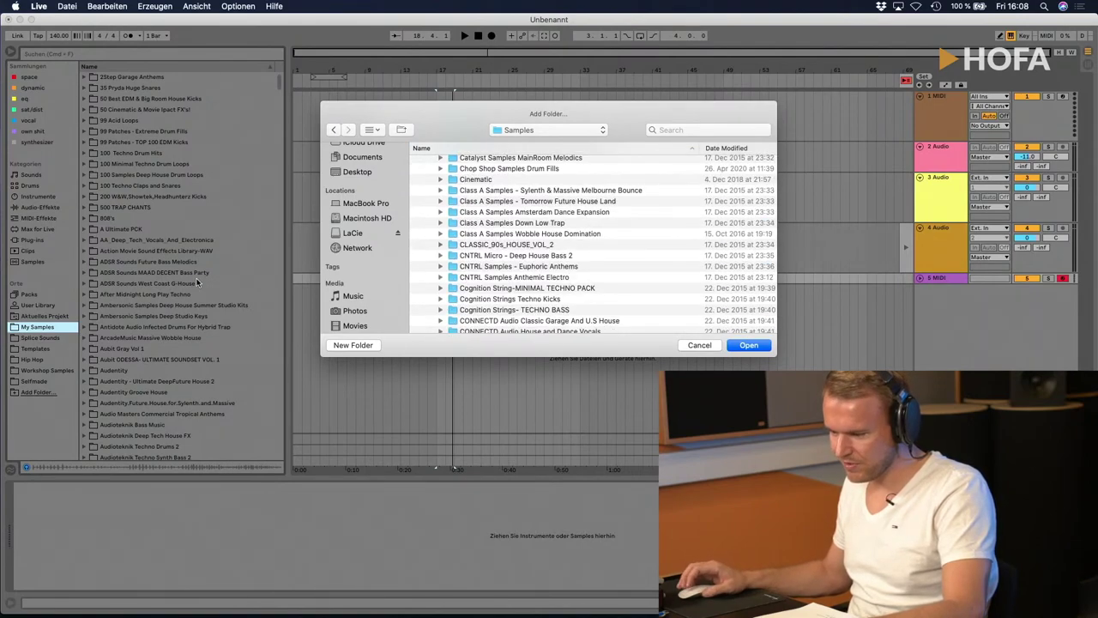
pyautogui.scroll(15, 406, 188)
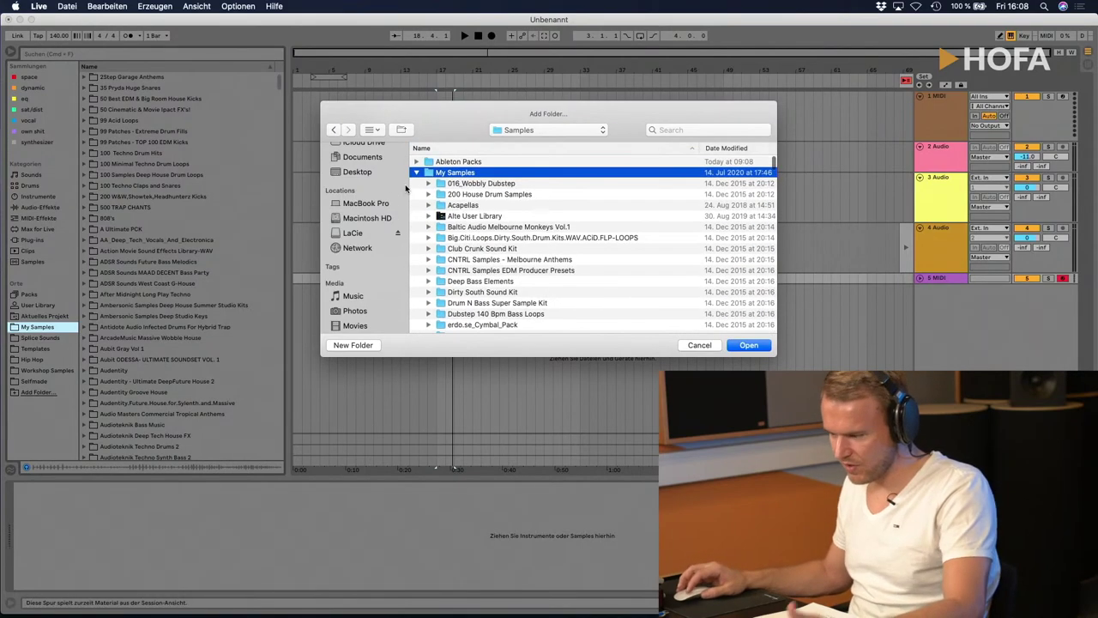
pyautogui.click(417, 172)
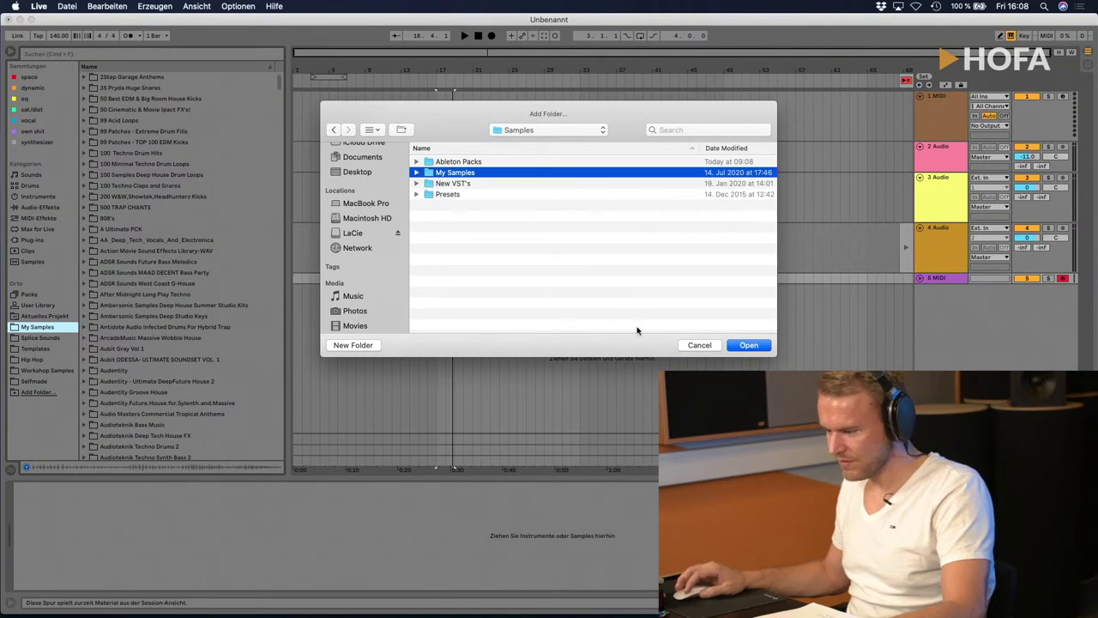
pyautogui.click(692, 347)
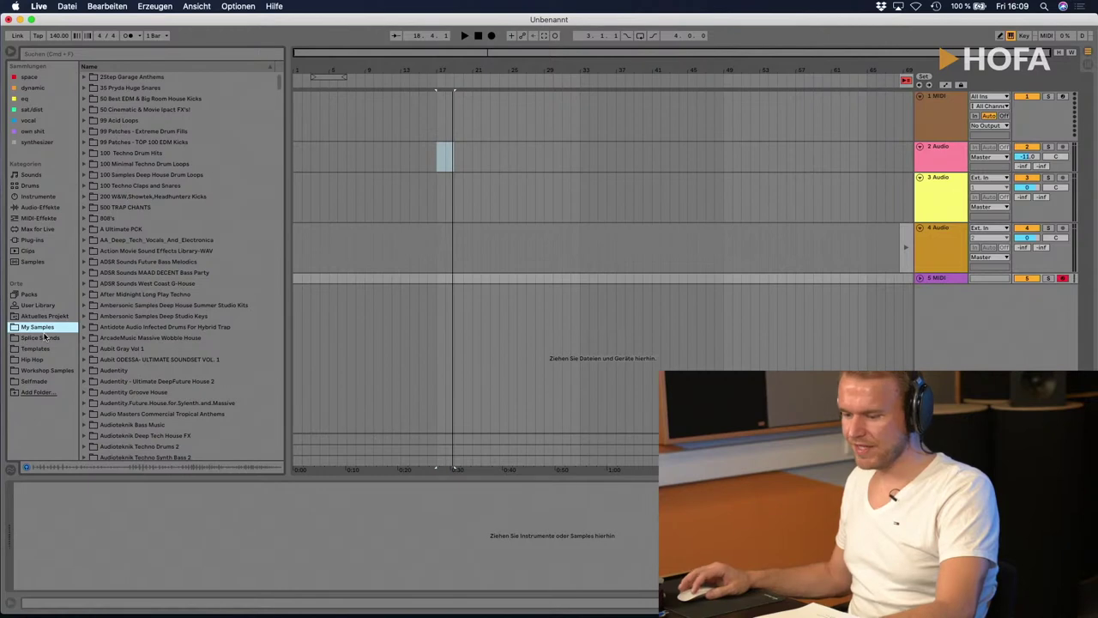
# Step: Browse the sample packs in the Splice Sounds folder
pyautogui.click(38, 338)
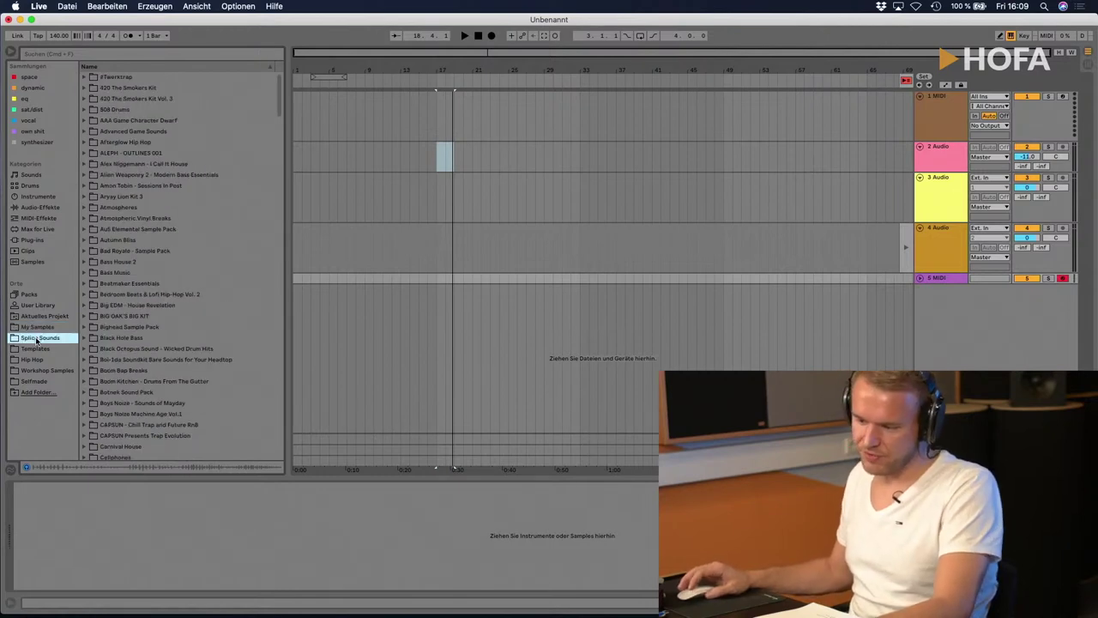
pyautogui.scroll(-20, 252, 285)
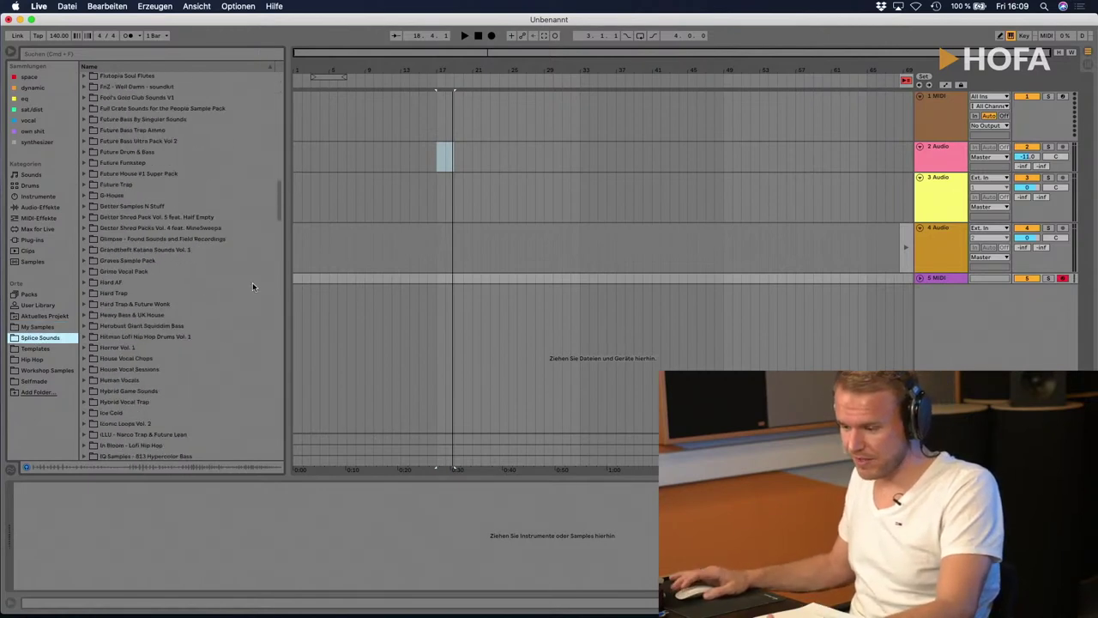
pyautogui.scroll(20, 252, 285)
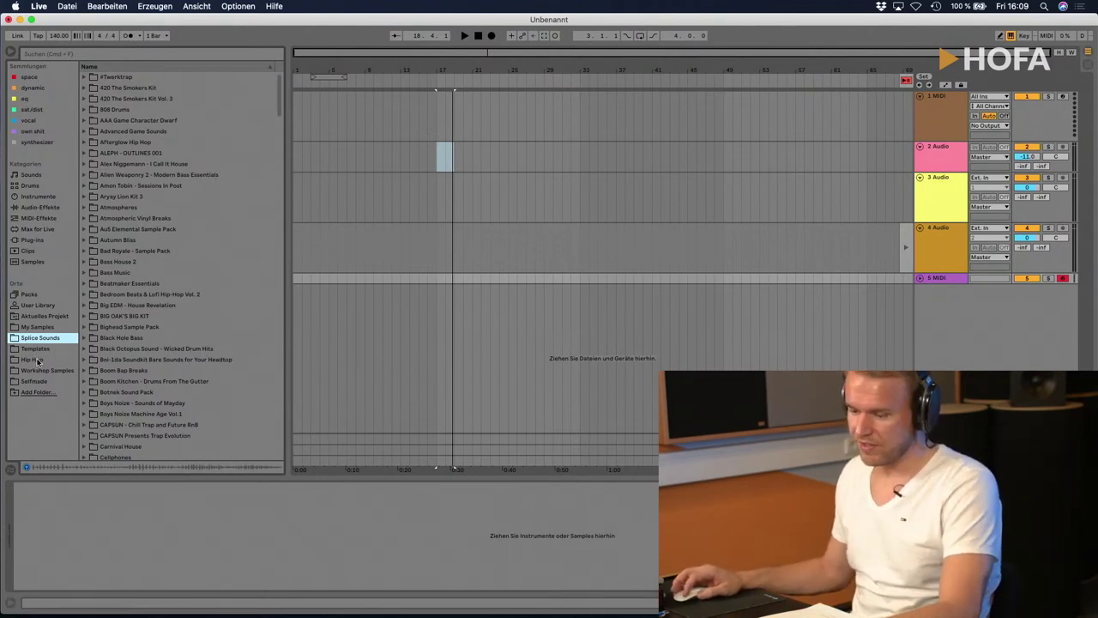
# Step: Show the Hip Hop folder, collapse the open drum kit, and preview several samples from the 808's folder before collapsing it
pyautogui.click(35, 360)
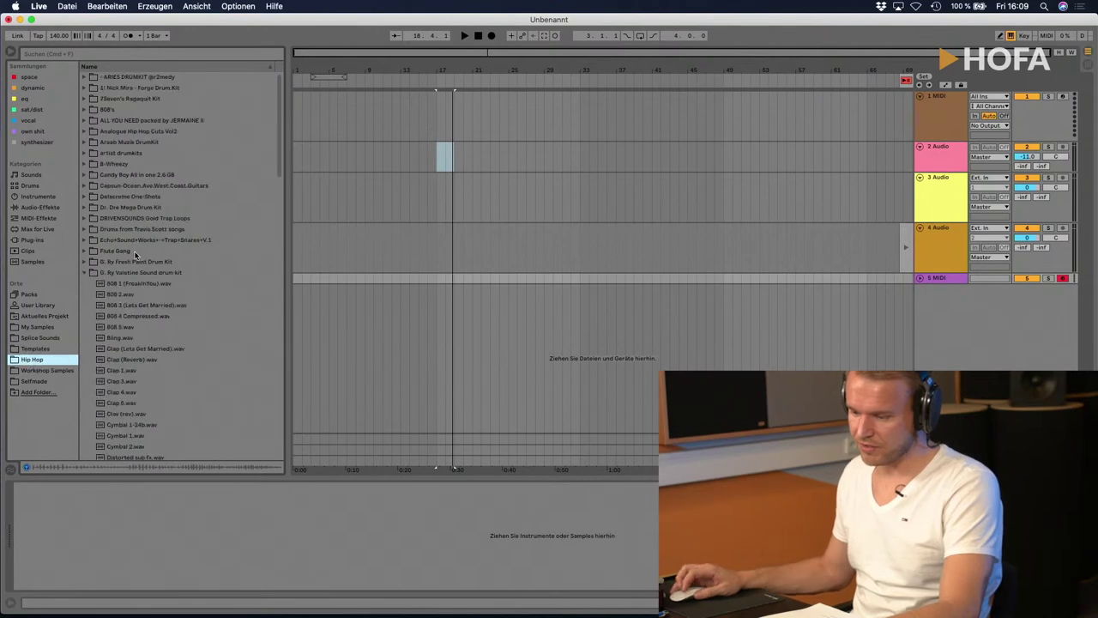
pyautogui.click(83, 273)
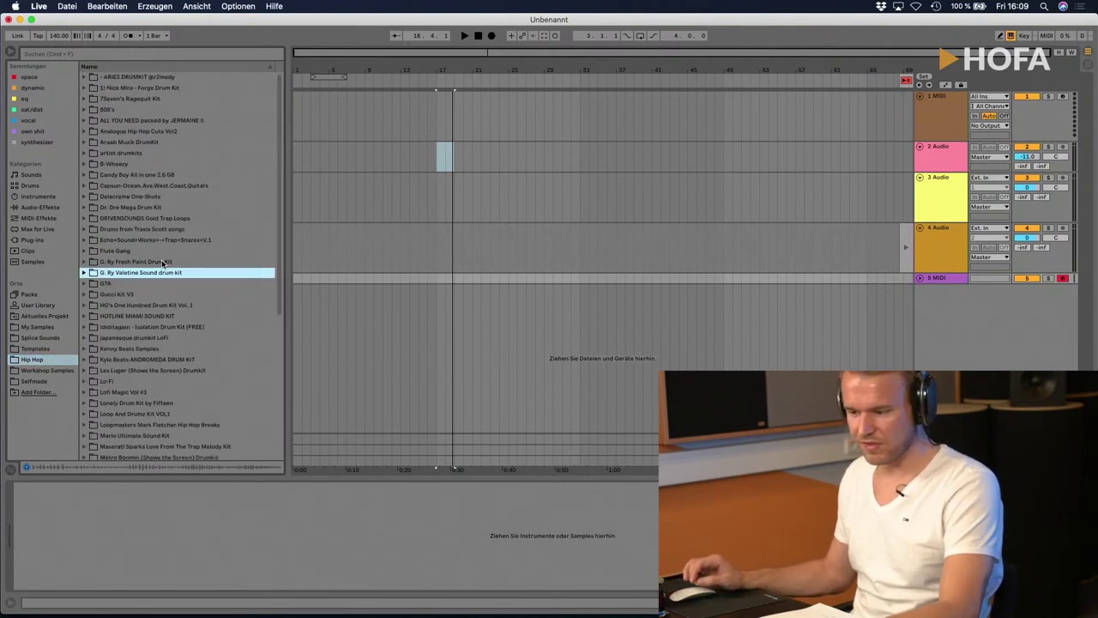
pyautogui.click(84, 110)
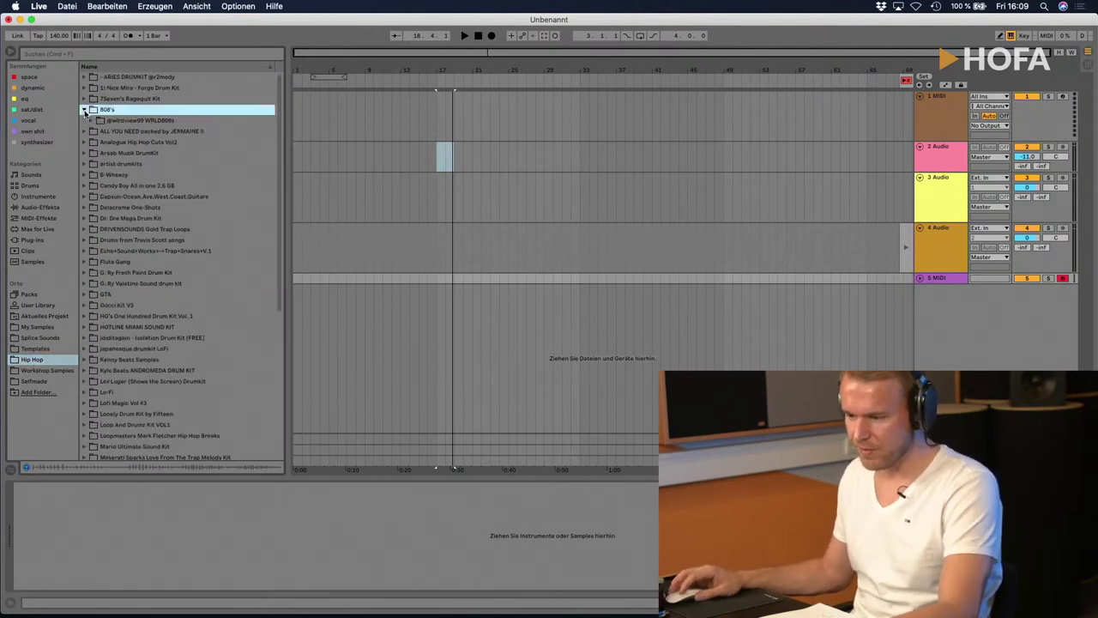
pyautogui.click(91, 120)
pyautogui.click(165, 229)
pyautogui.click(166, 348)
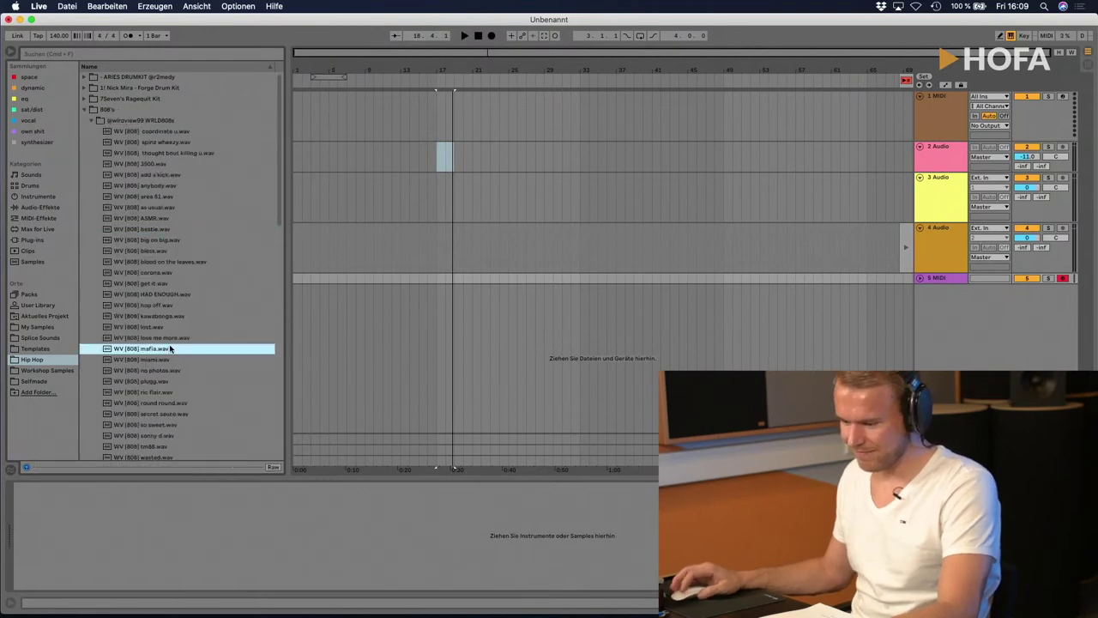
pyautogui.click(133, 185)
pyautogui.click(176, 414)
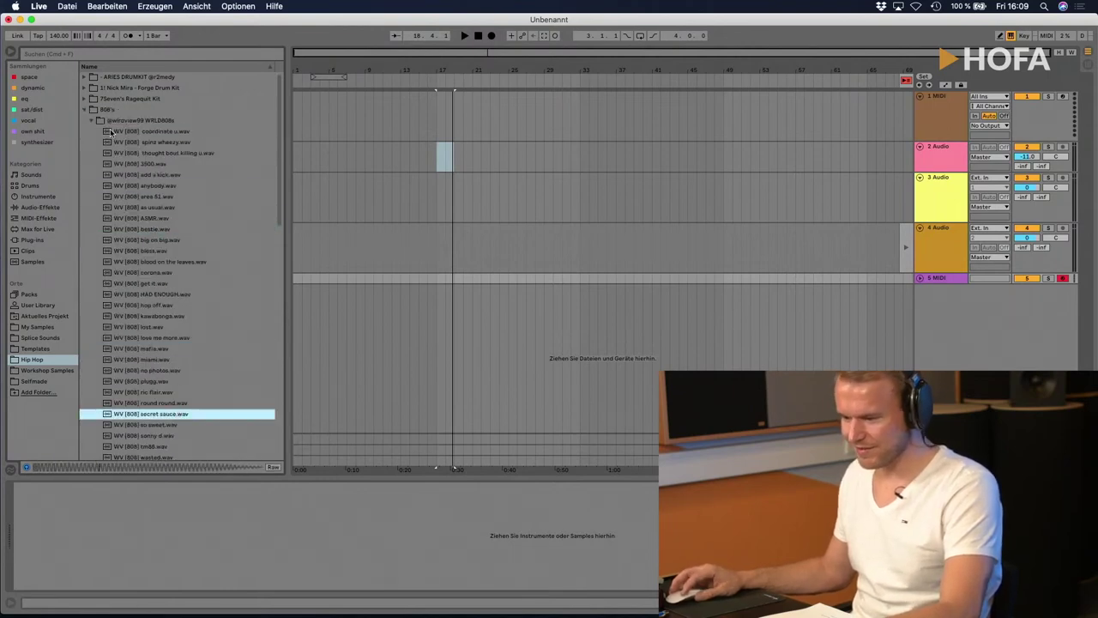
pyautogui.click(84, 109)
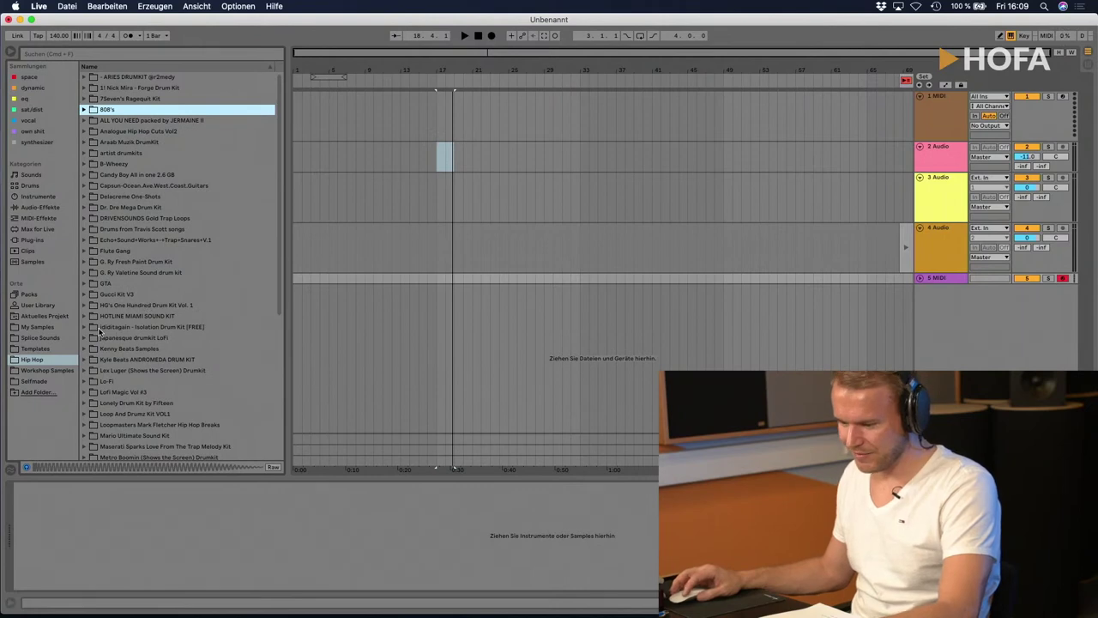
# Step: View the Selfmade folder, then demonstrate choosing My Samples in the Add Folder dialog and cancel it
pyautogui.click(33, 383)
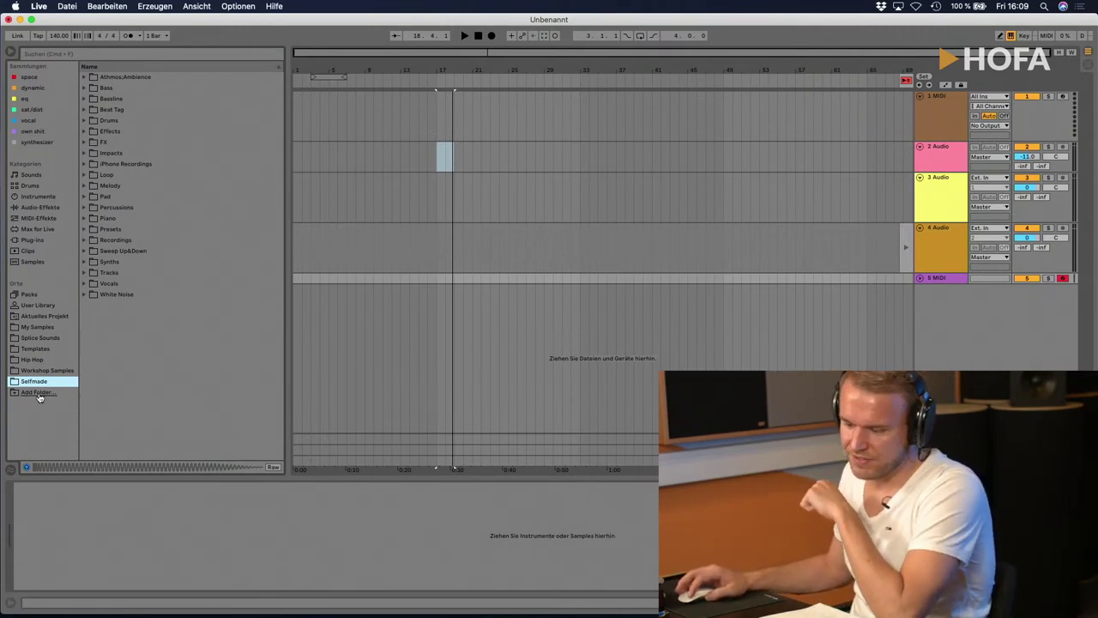
pyautogui.click(39, 398)
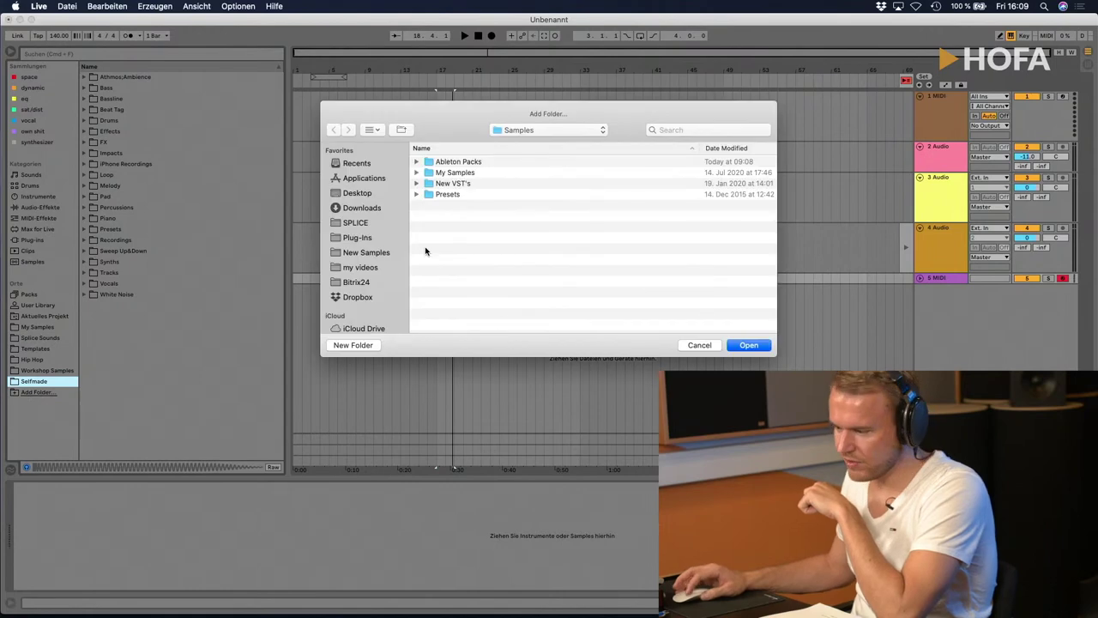
pyautogui.click(455, 174)
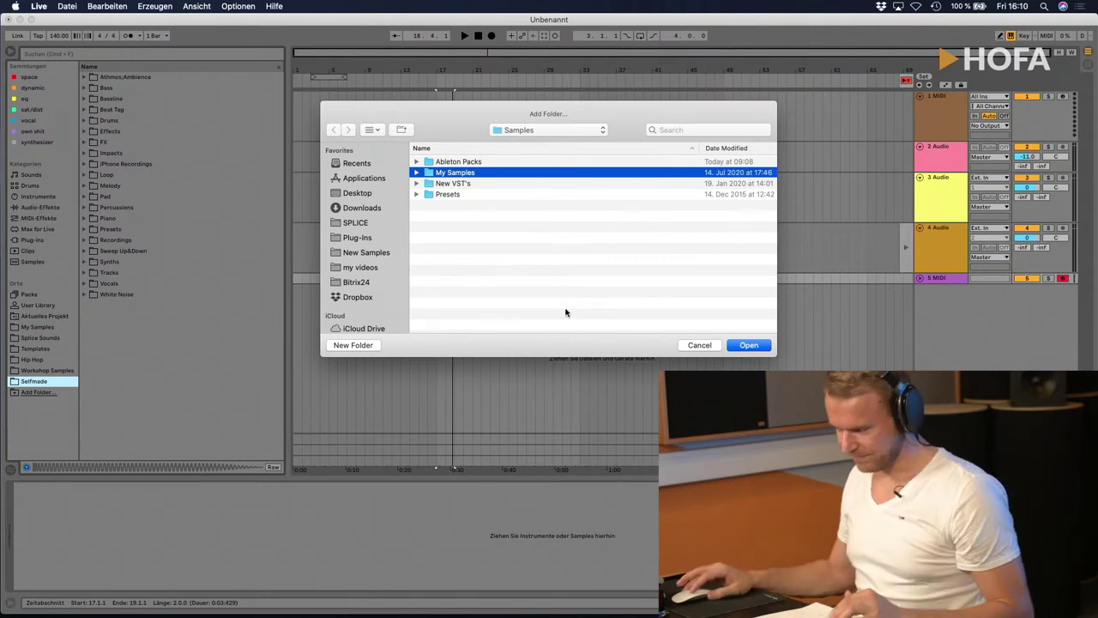
pyautogui.click(710, 346)
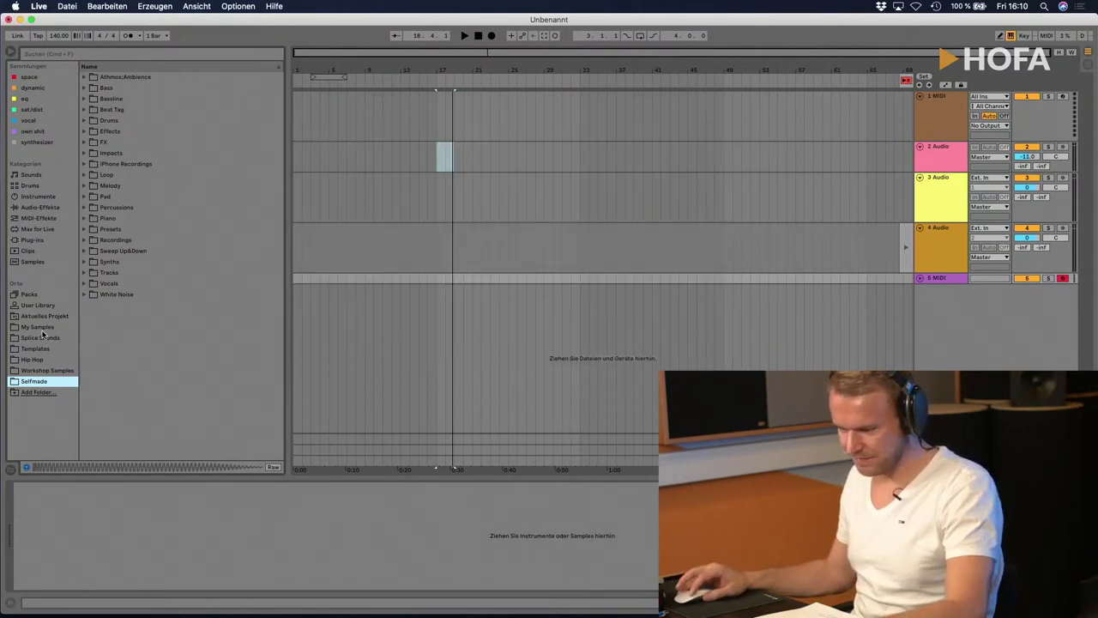
# Step: Show the My Samples folder again and switch the browser to the Audio-Effekte category
pyautogui.click(39, 327)
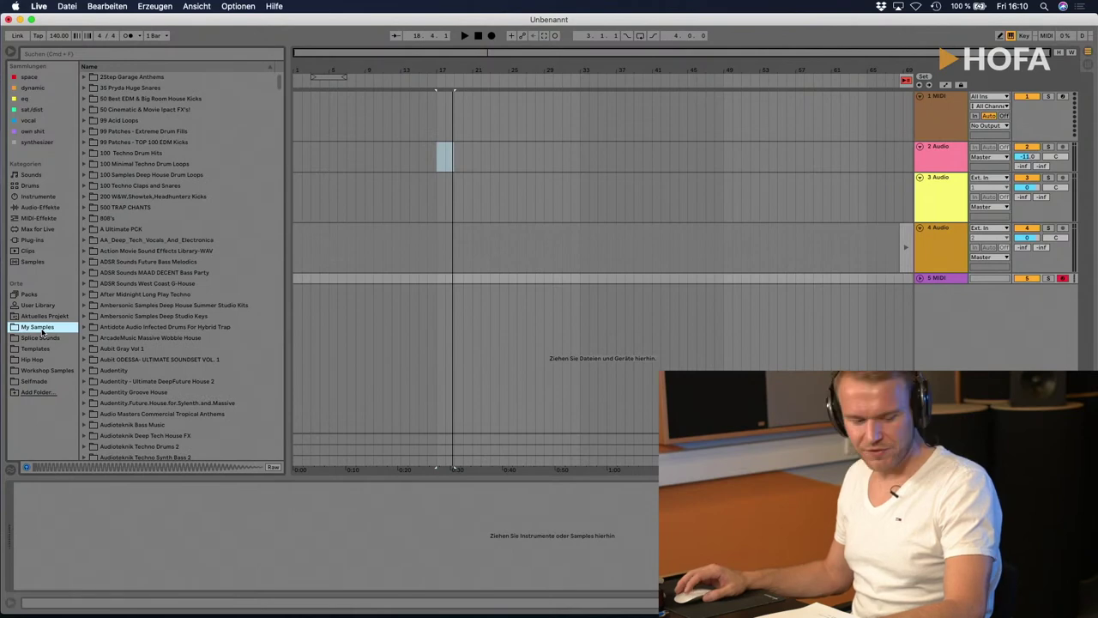
pyautogui.click(38, 209)
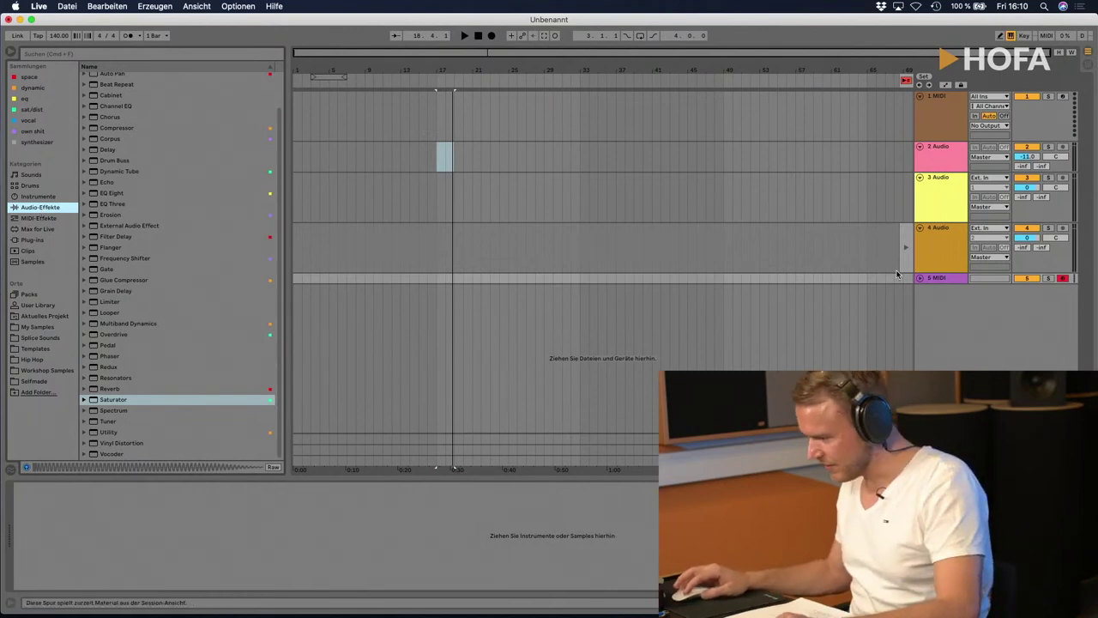
# Step: Delete tracks 2 Audio through 5 MIDI, keeping only the 1 MIDI track
pyautogui.click(939, 278)
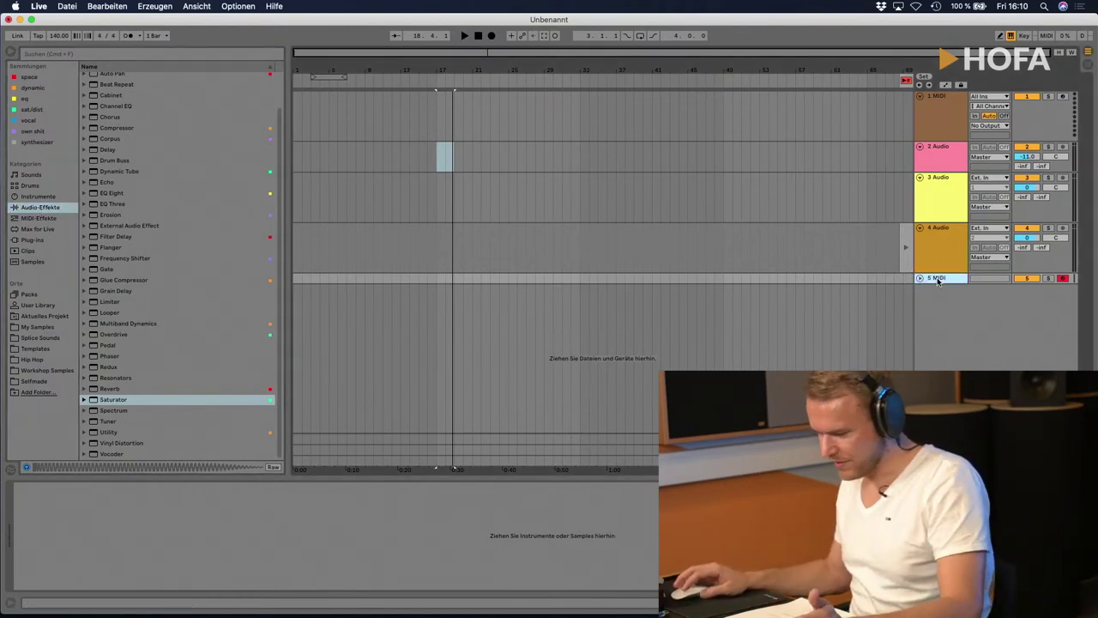
pyautogui.keyDown('shift'); pyautogui.click(952, 157); pyautogui.keyUp('shift')
pyautogui.press('Delete')
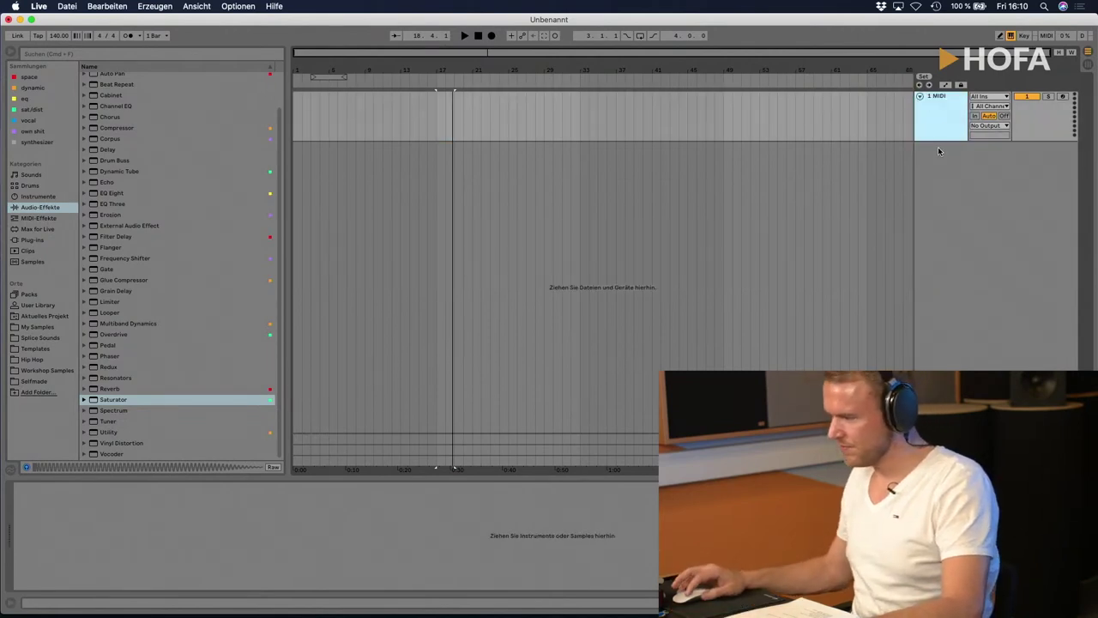
# Step: Create a new audio track below 1 MIDI and select it
pyautogui.rightClick(966, 213)
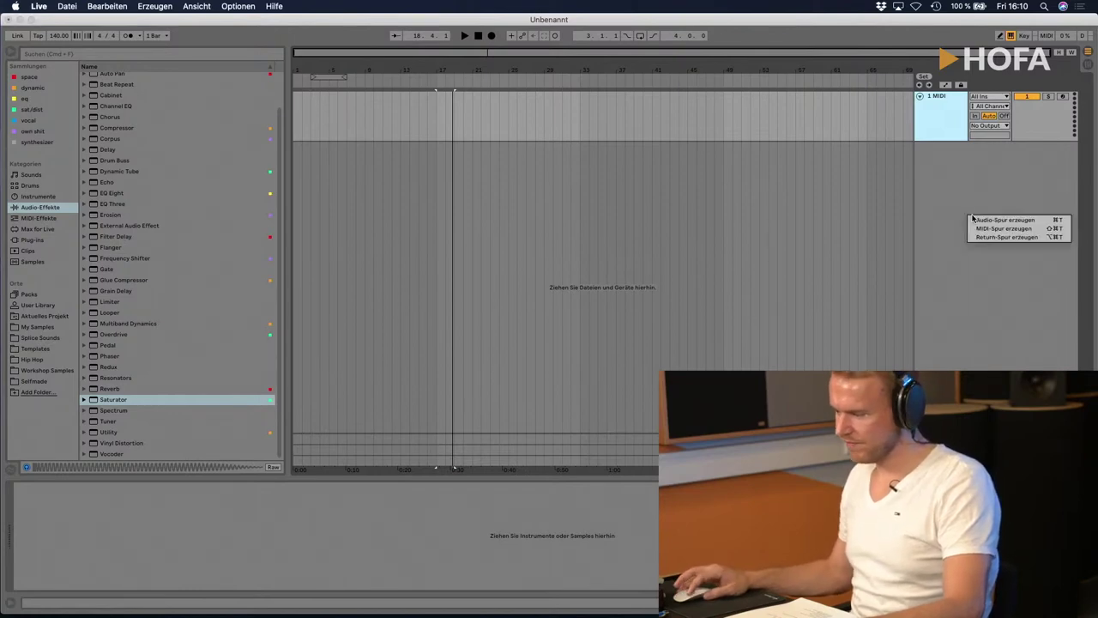
pyautogui.click(978, 218)
pyautogui.click(949, 167)
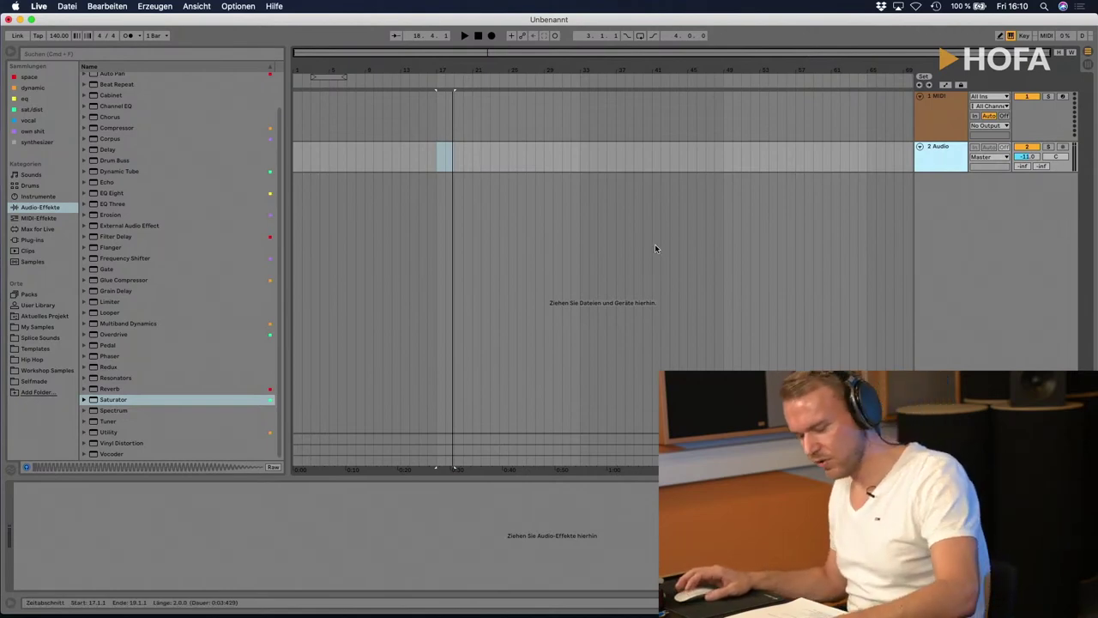
# Step: Add eight more audio tracks below 2 Audio
pyautogui.press('super+t')
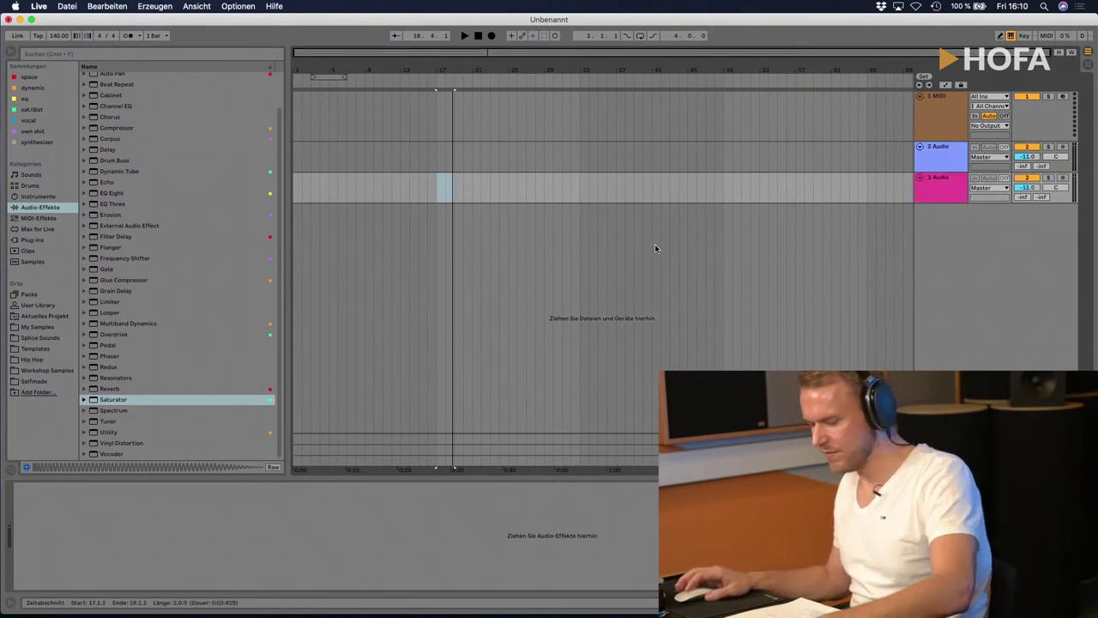
pyautogui.press('super+t')
pyautogui.press('super+t')
pyautogui.press('super+t')
pyautogui.press('super+t')
pyautogui.press('super+t')
pyautogui.press('super+t')
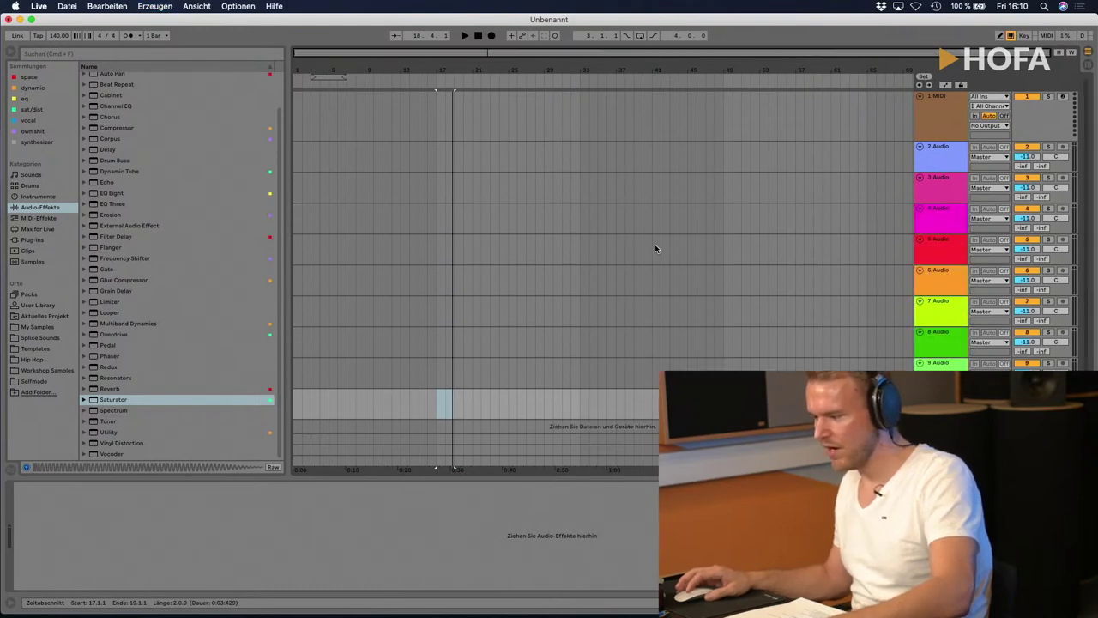
# Step: Delete all audio tracks from 3 Audio down to the last one
pyautogui.click(943, 189)
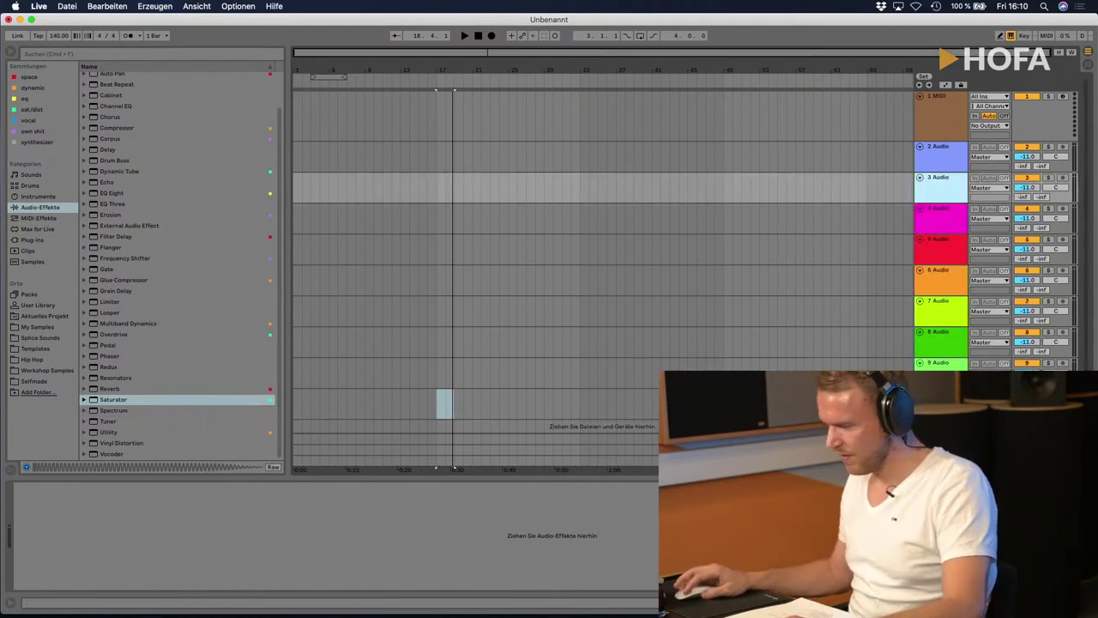
pyautogui.keyDown('shift'); pyautogui.click(941, 403); pyautogui.keyUp('shift')
pyautogui.press('Delete')
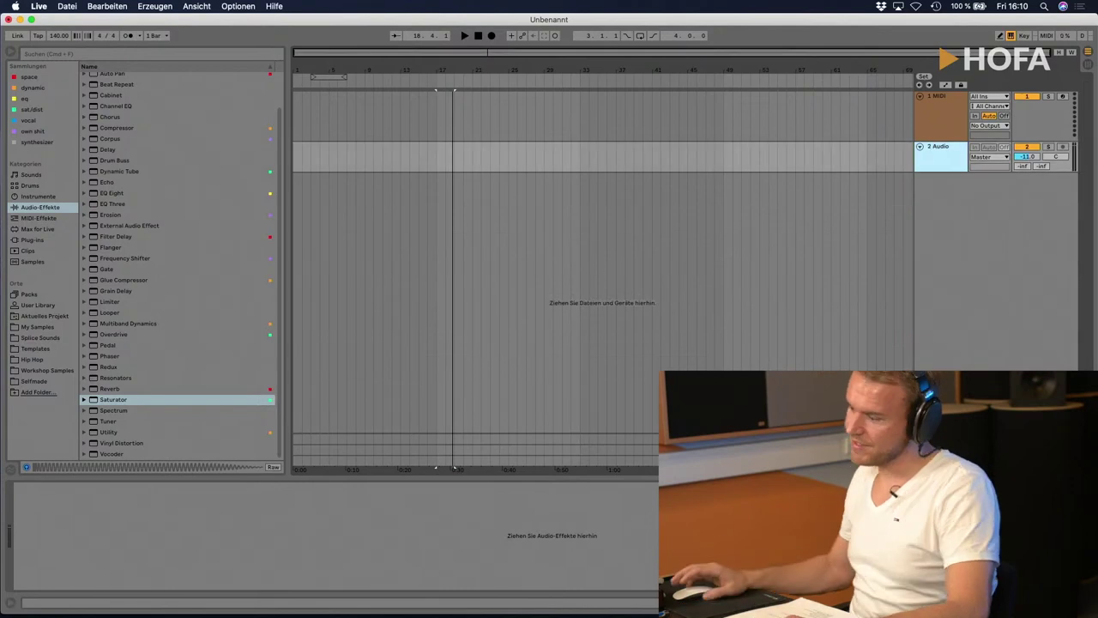
# Step: Delete the 2 Audio track and create six new MIDI tracks below 1 MIDI
pyautogui.press('Delete')
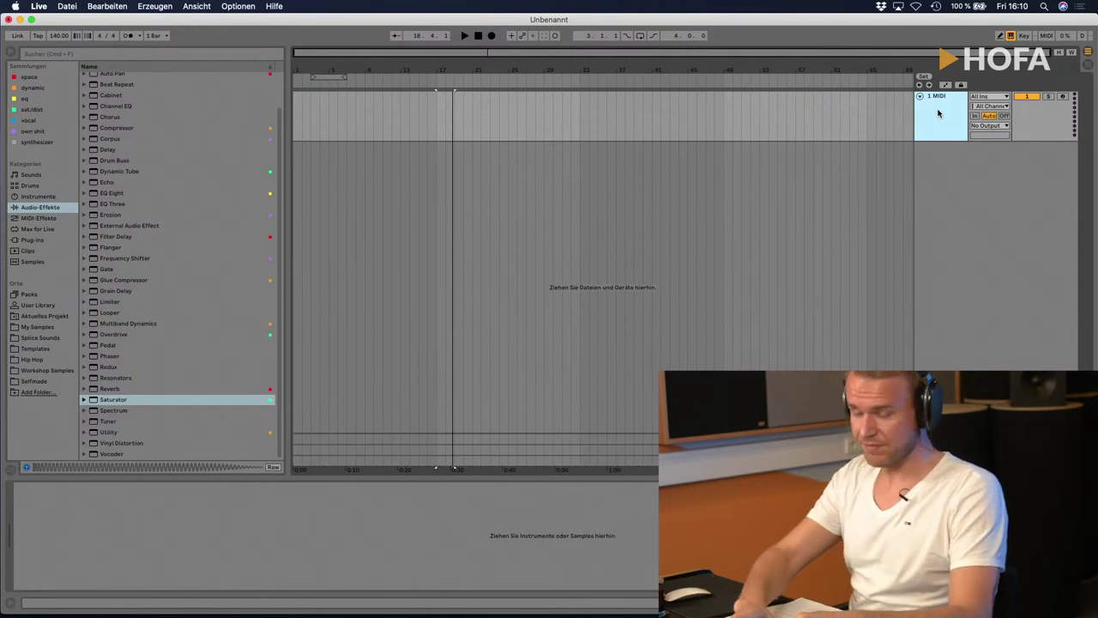
pyautogui.press('super+shift+t')
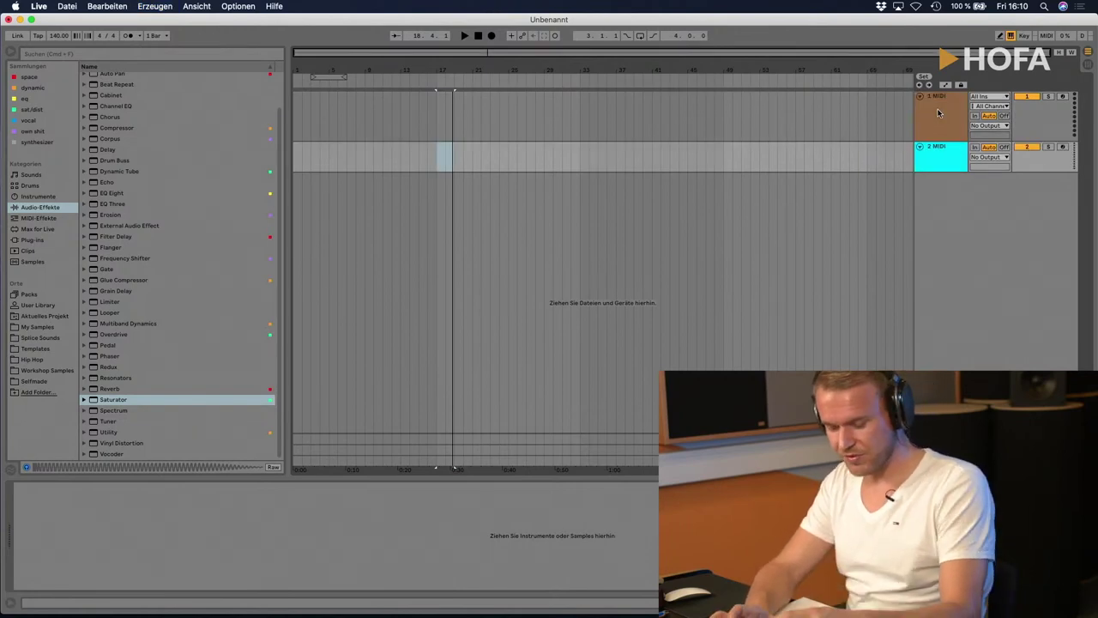
pyautogui.press('super+shift+t')
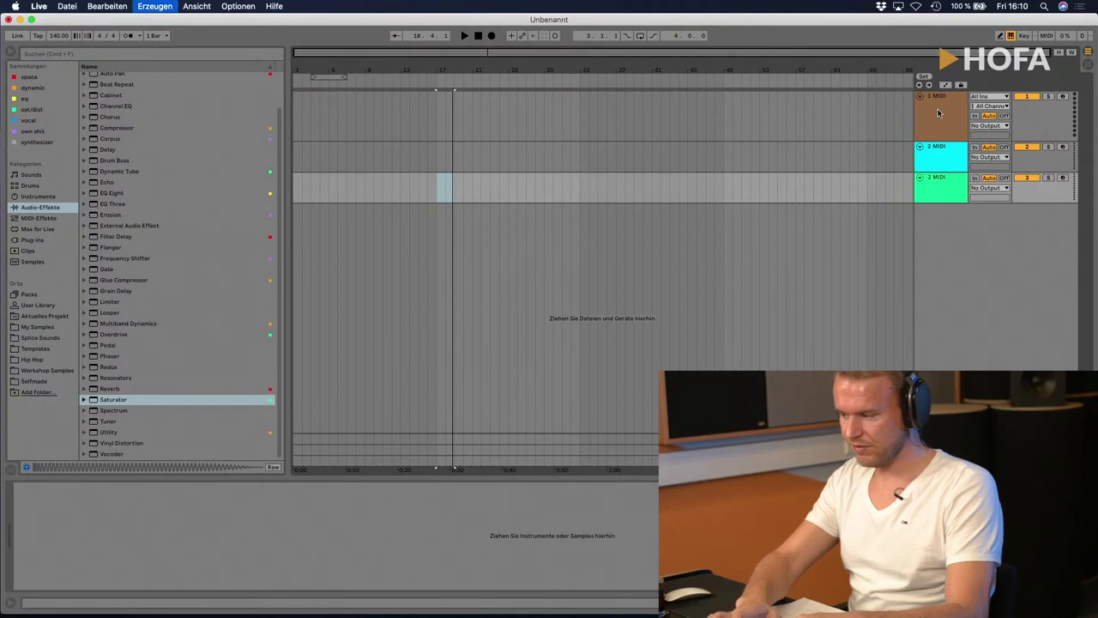
pyautogui.press('super+shift+t')
pyautogui.press('super+shift+t')
pyautogui.press('super+shift+t')
pyautogui.press('super+shift+t')
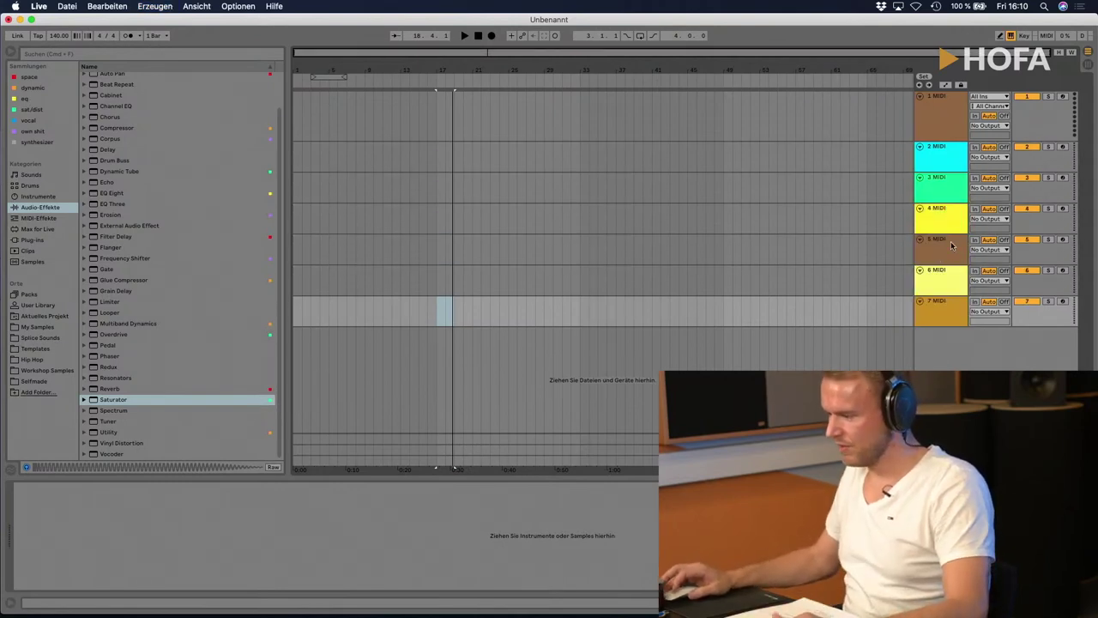
# Step: Remove all added MIDI tracks, from 2 MIDI to 7 MIDI, keeping only 1 MIDI
pyautogui.keyDown('shift'); pyautogui.click(946, 197); pyautogui.keyUp('shift')
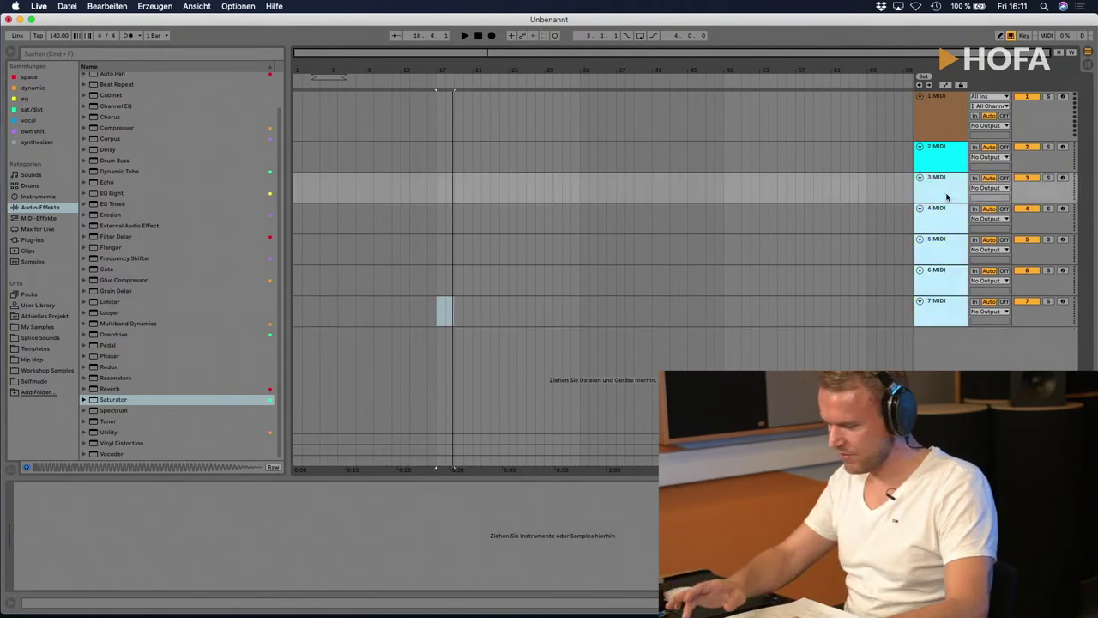
pyautogui.press('Delete')
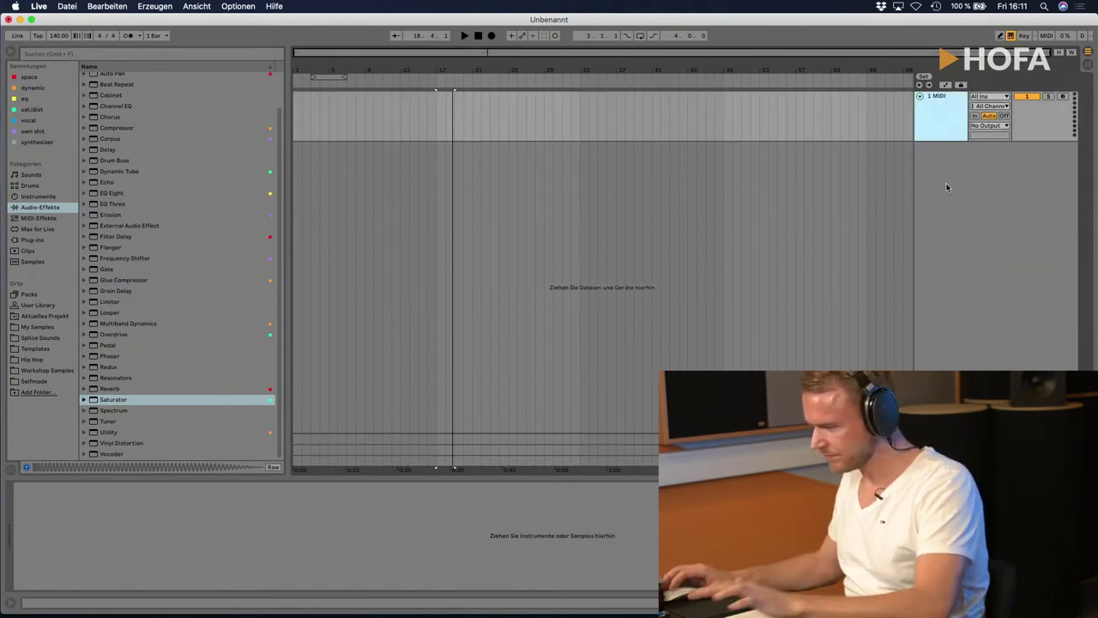
pyautogui.press('Delete')
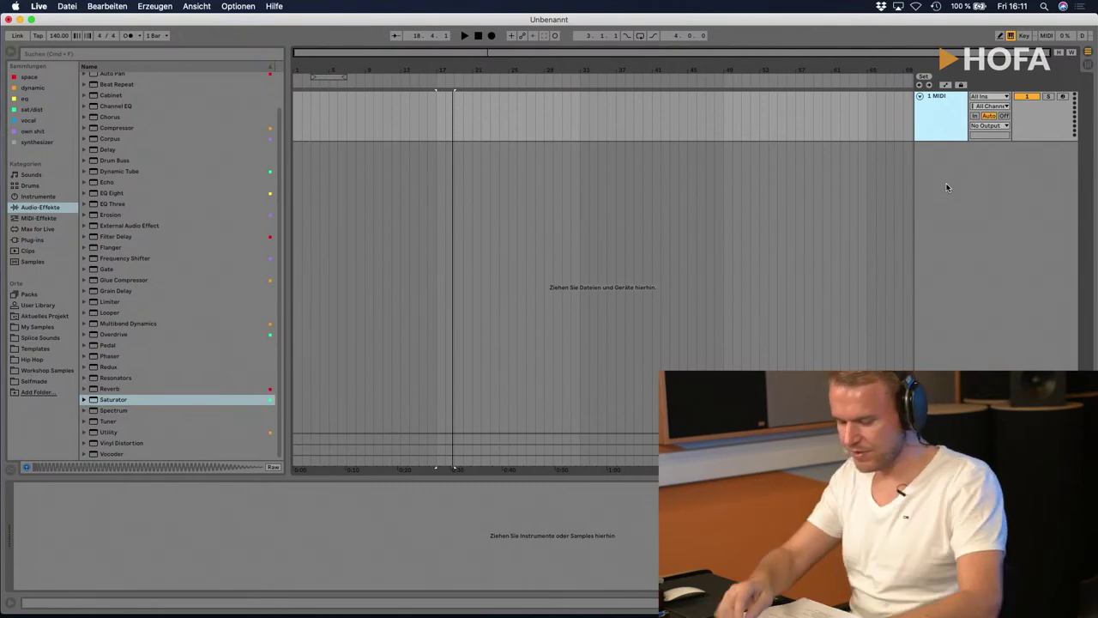
# Step: Create four tracks below 1 MIDI in the order audio, MIDI, audio, MIDI
pyautogui.press('super+t')
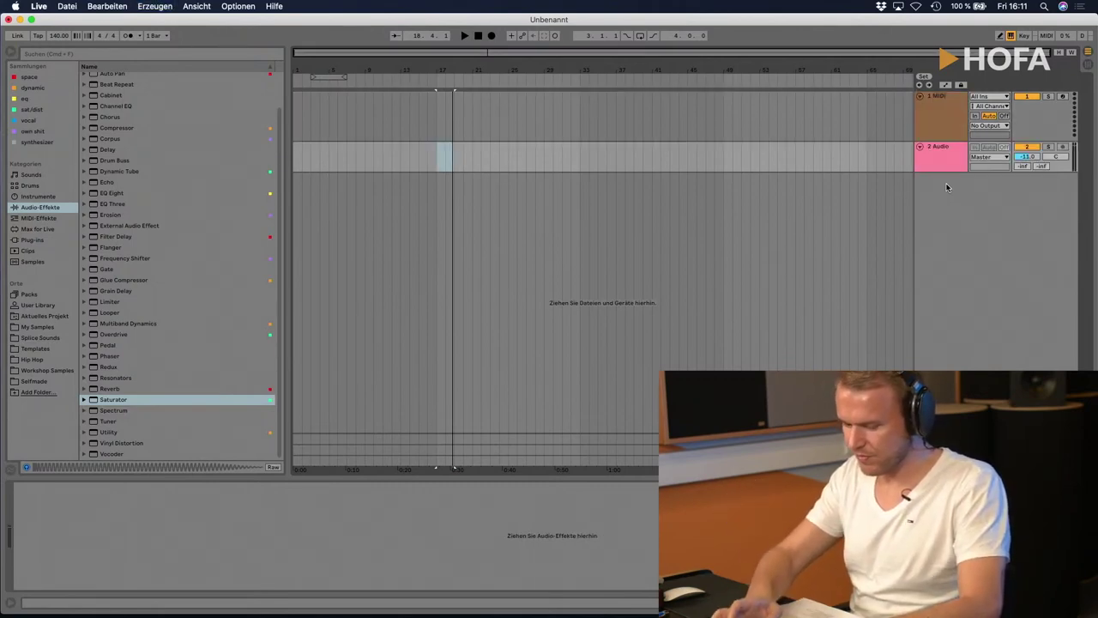
pyautogui.press('super+shift+t')
pyautogui.rightClick(958, 241)
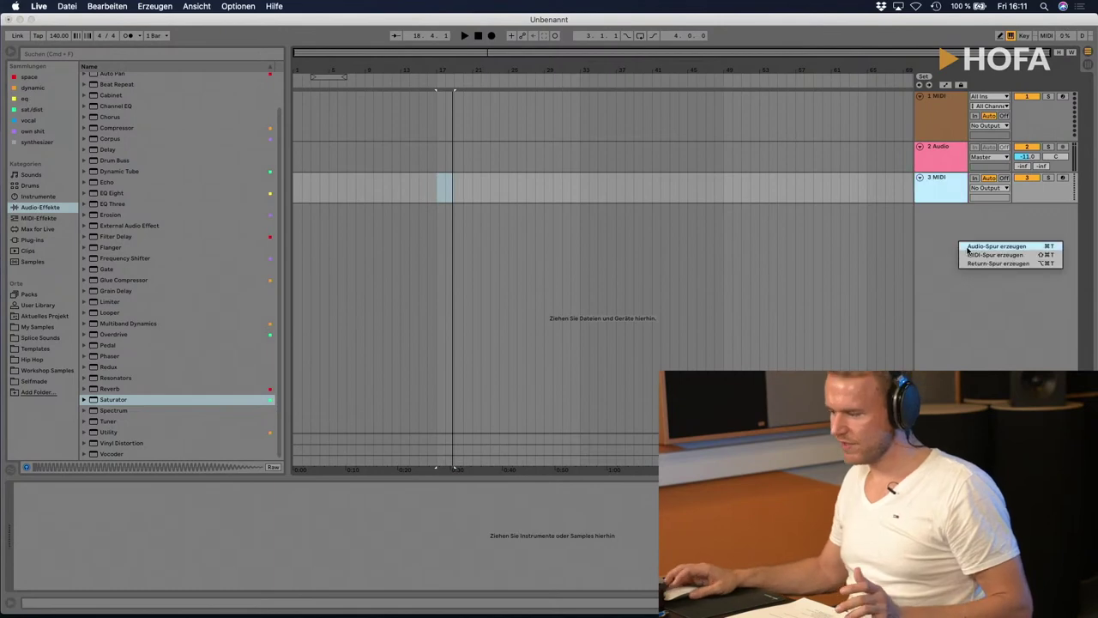
pyautogui.click(975, 249)
pyautogui.rightClick(939, 290)
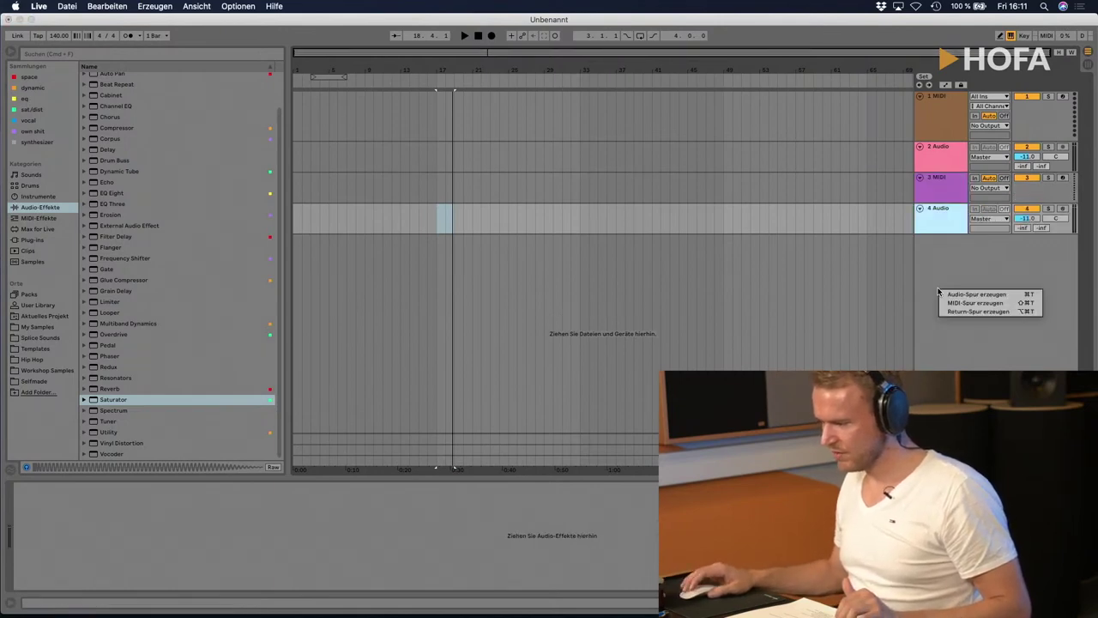
pyautogui.click(949, 304)
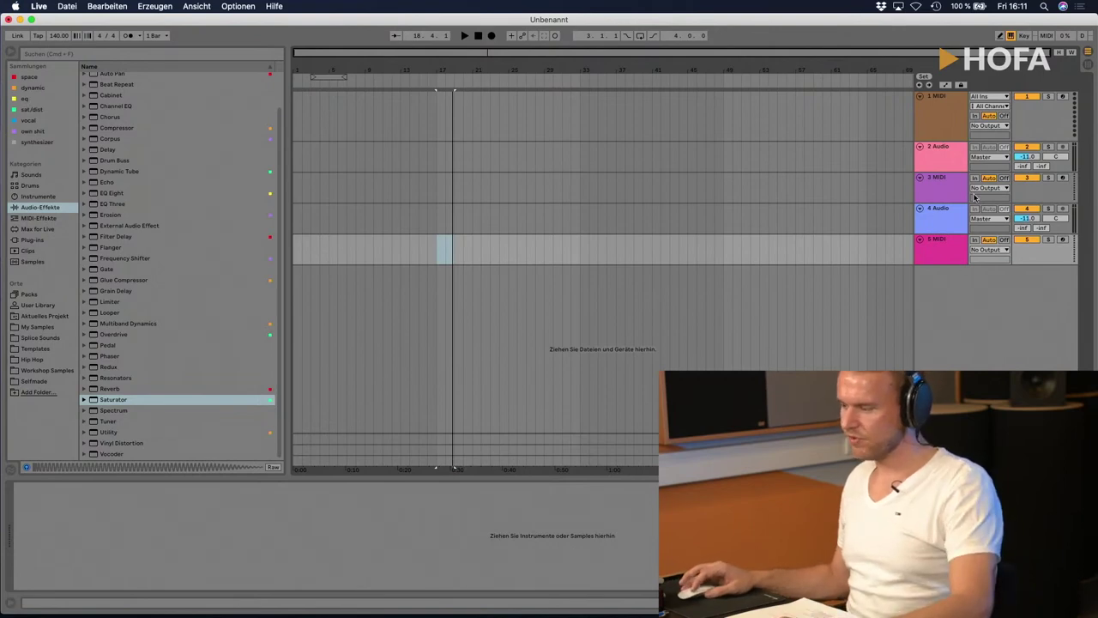
# Step: Delete tracks 2 Audio through 5 MIDI together, leaving only the 1 MIDI track
pyautogui.keyDown('shift'); pyautogui.click(949, 165); pyautogui.keyUp('shift')
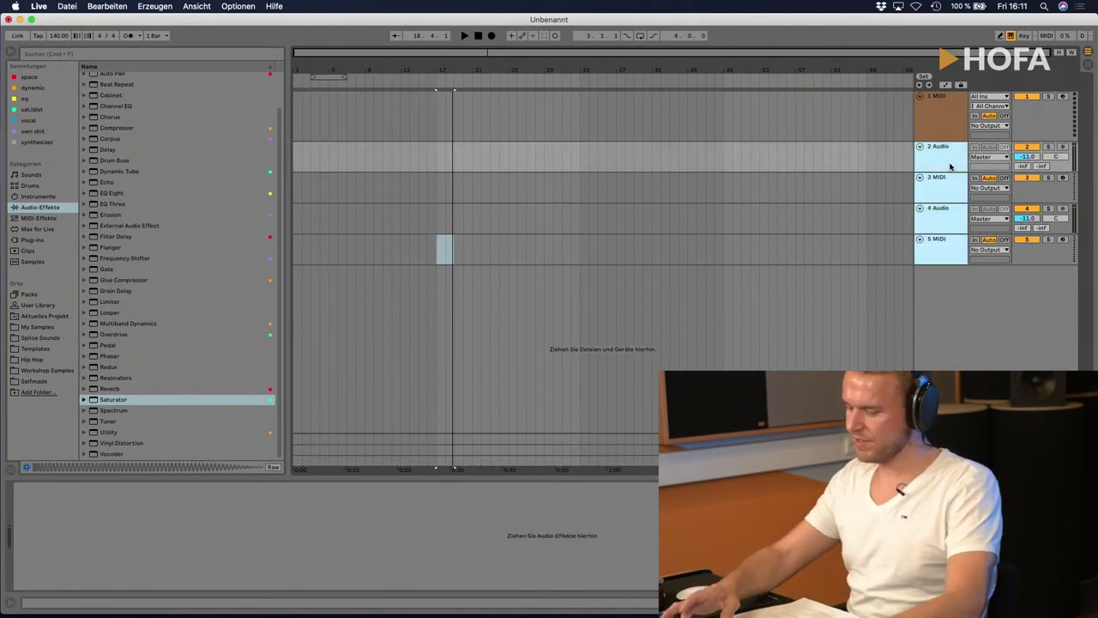
pyautogui.press('Delete')
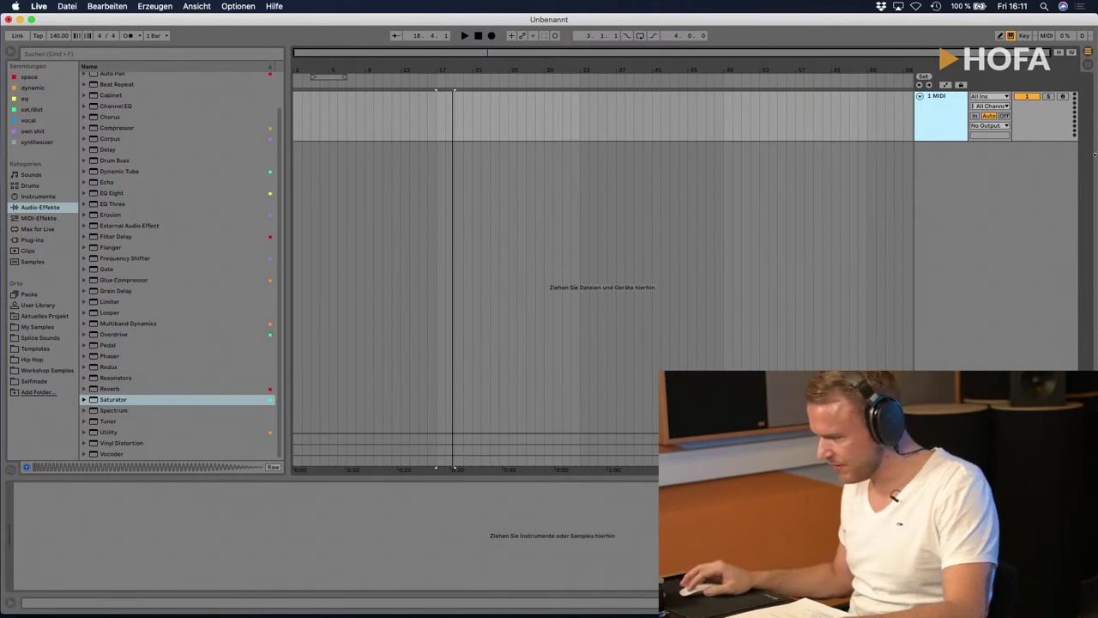
# Step: Narrow the application window to about 60 percent of the screen width and show the devices of the A Reverb and B Delay return tracks
pyautogui.moveTo(1094, 154); pyautogui.dragTo(660, 215)
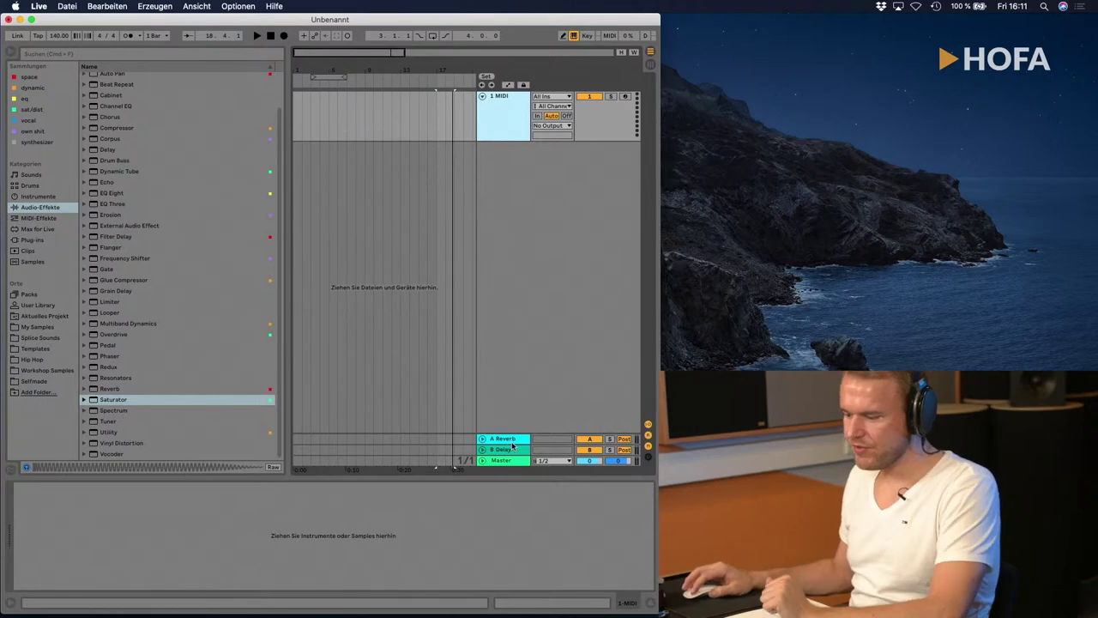
pyautogui.click(510, 442)
pyautogui.click(507, 450)
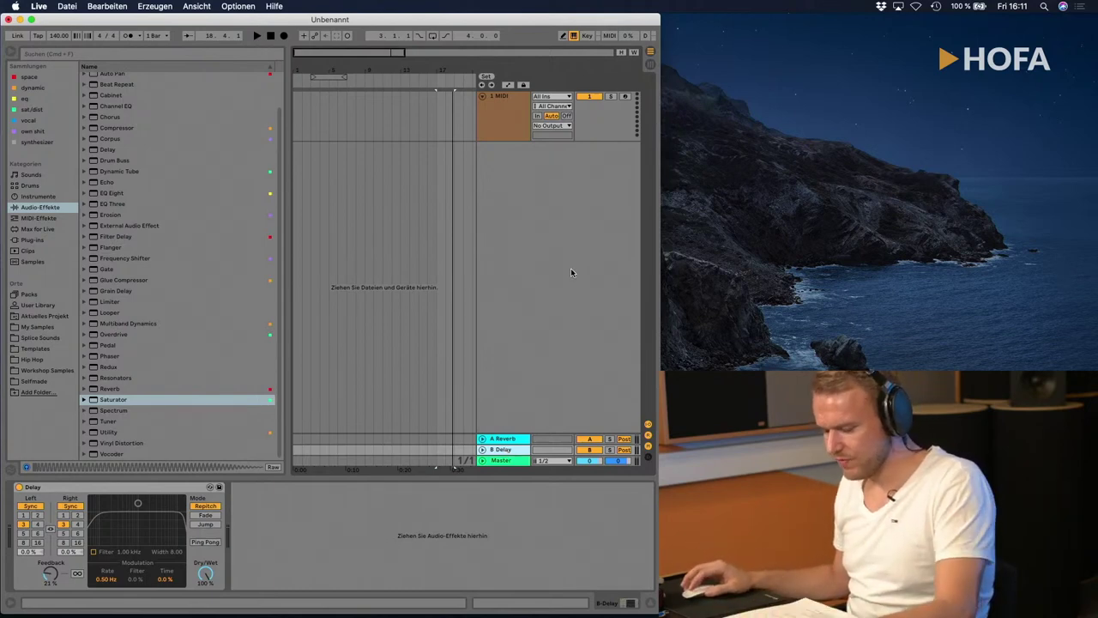
# Step: Create an audio track below 1 MIDI and select the Reverb device on the A Reverb return track
pyautogui.press('super+t')
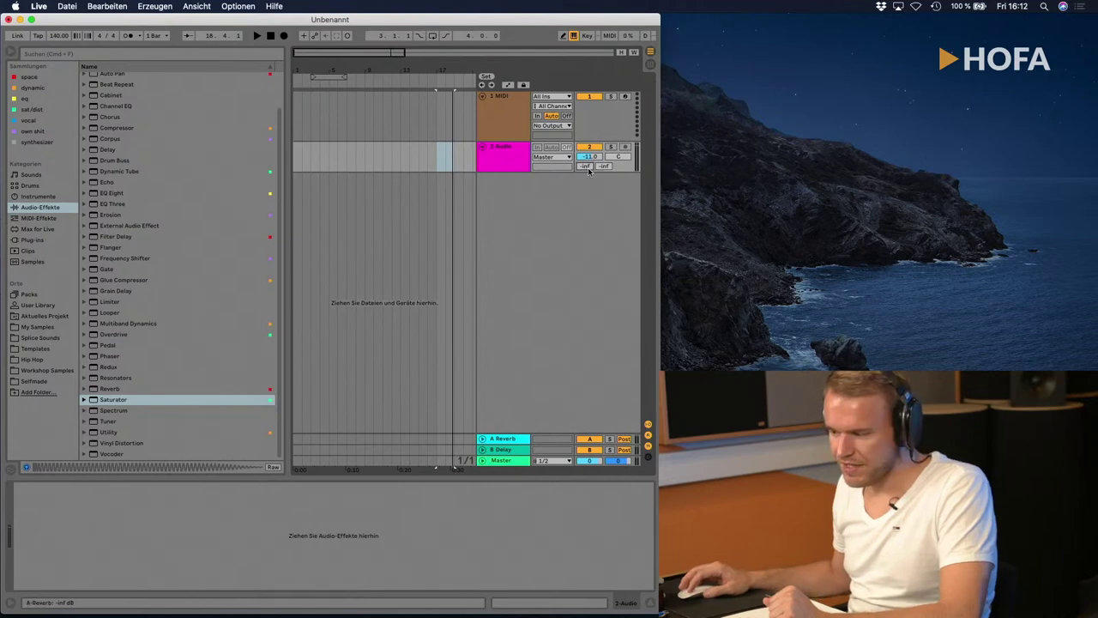
pyautogui.click(501, 440)
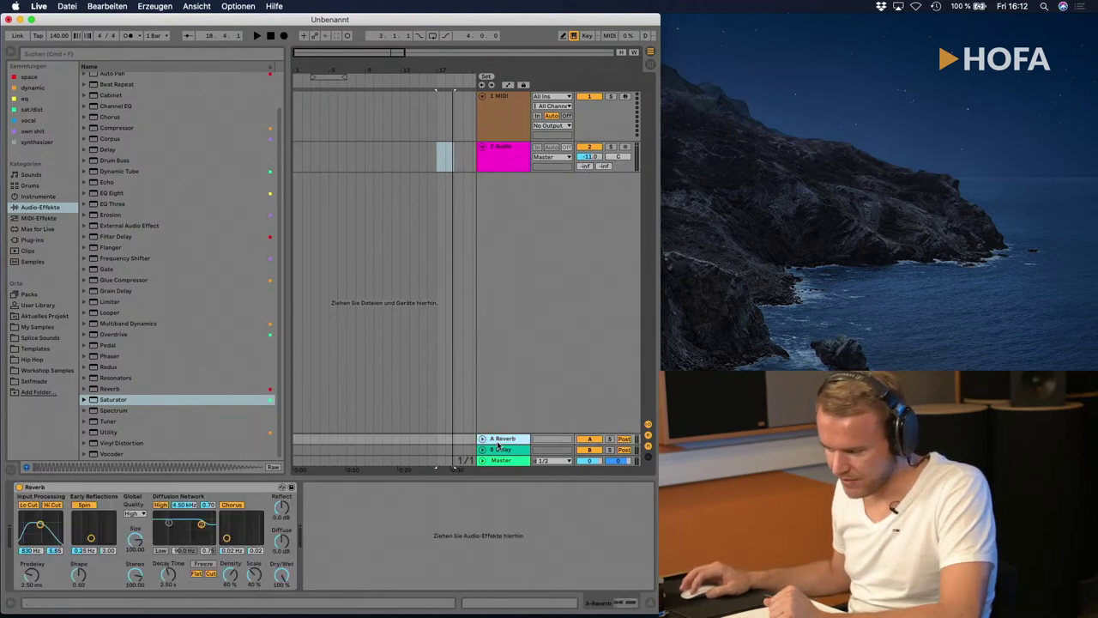
pyautogui.click(498, 450)
pyautogui.click(499, 440)
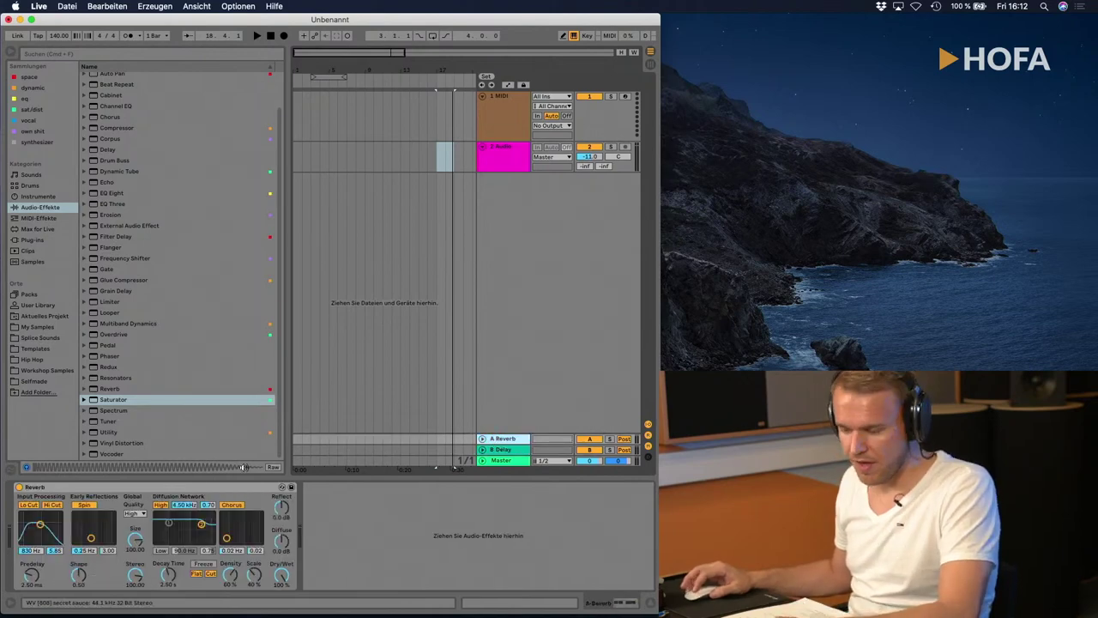
pyautogui.click(151, 491)
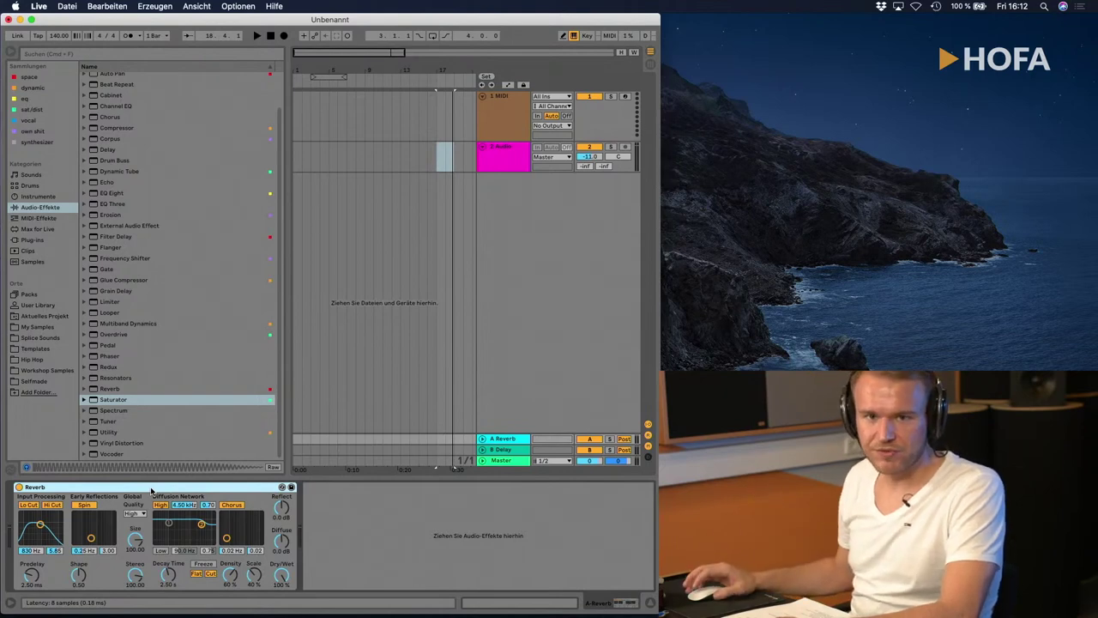
# Step: Add two more audio tracks directly below 2 Audio
pyautogui.click(498, 155)
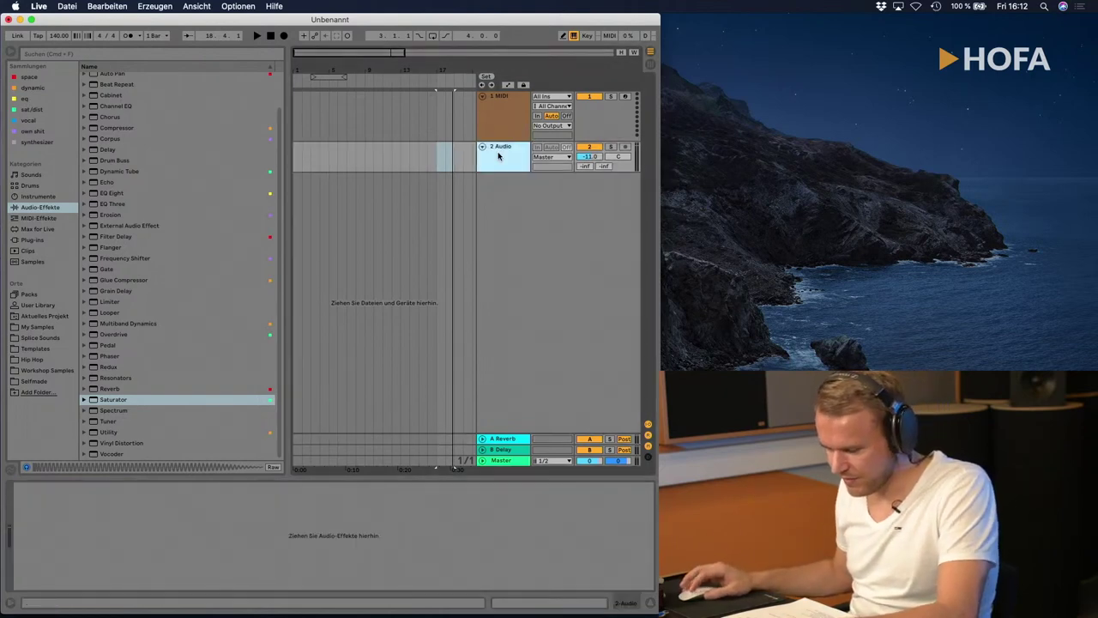
pyautogui.press('super+t')
pyautogui.press('super+t')
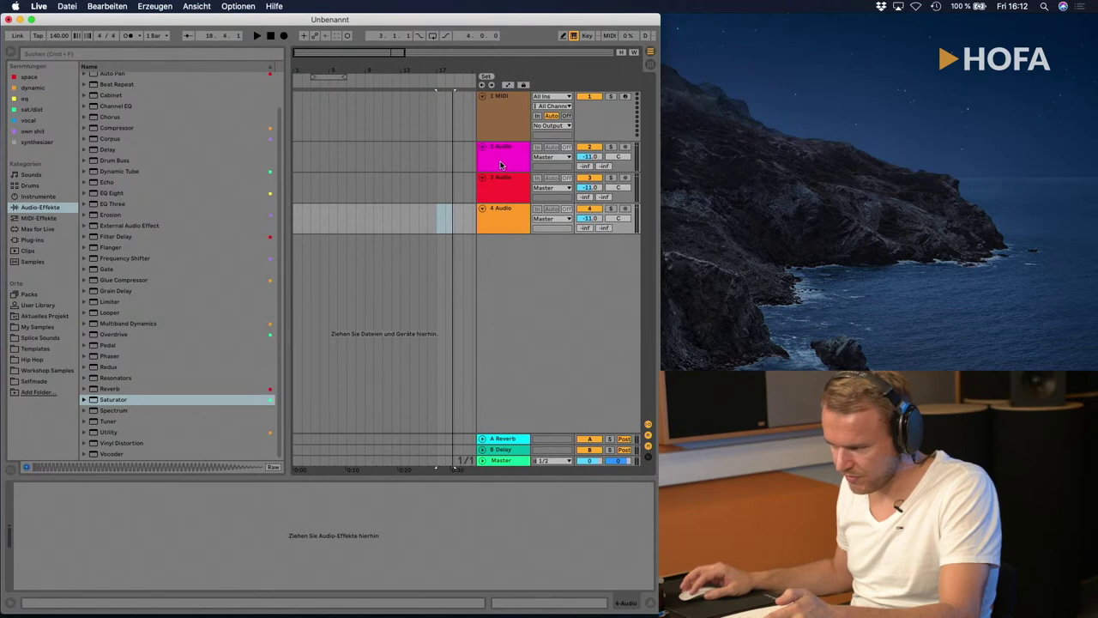
# Step: Combine the tracks 2 Audio, 3 Audio and 4 Audio into one group track
pyautogui.click(500, 165)
pyautogui.click(502, 186)
pyautogui.click(503, 214)
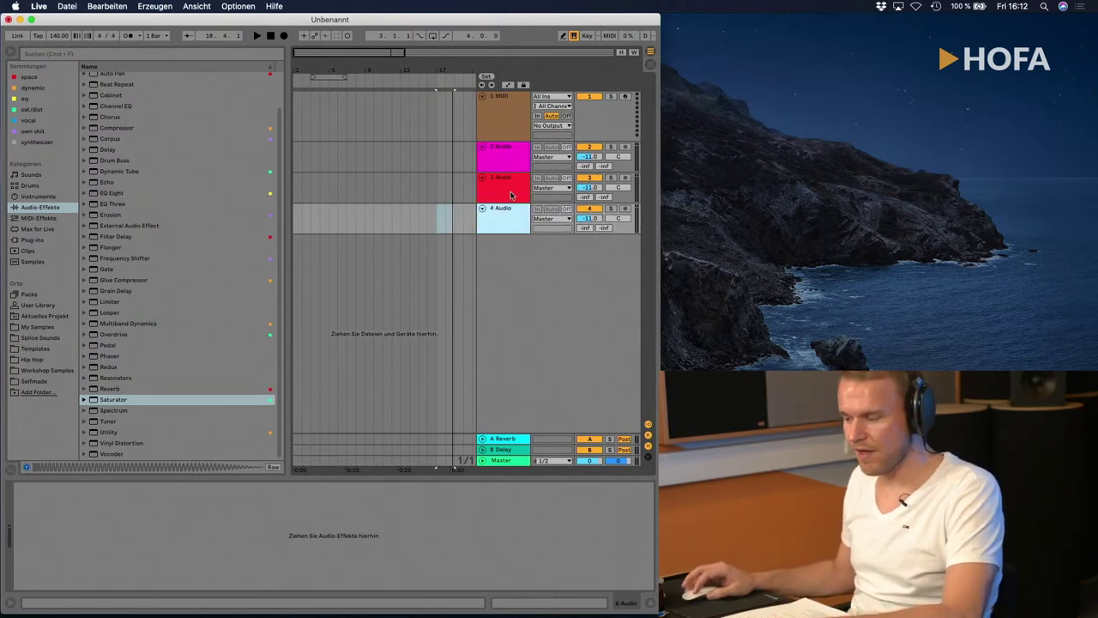
pyautogui.keyDown('shift'); pyautogui.click(503, 163); pyautogui.keyUp('shift')
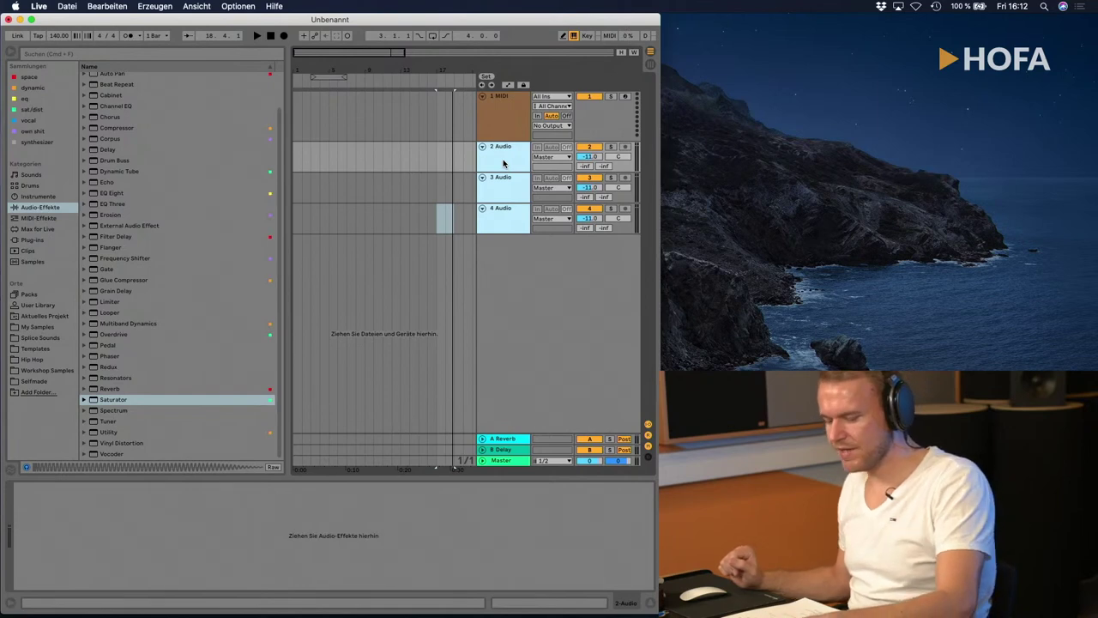
pyautogui.press('super+g')
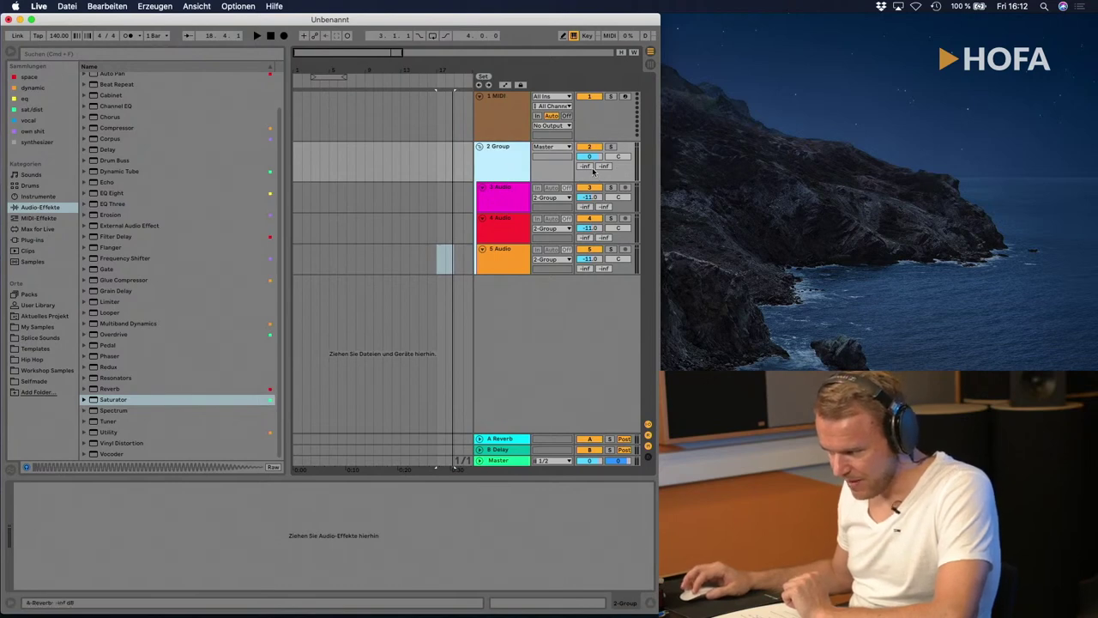
# Step: Raise the group track's send to A Reverb to -17.5 dB, show the Reverb device, and return the send to -inf
pyautogui.moveTo(591, 168); pyautogui.dragTo(591, 165)
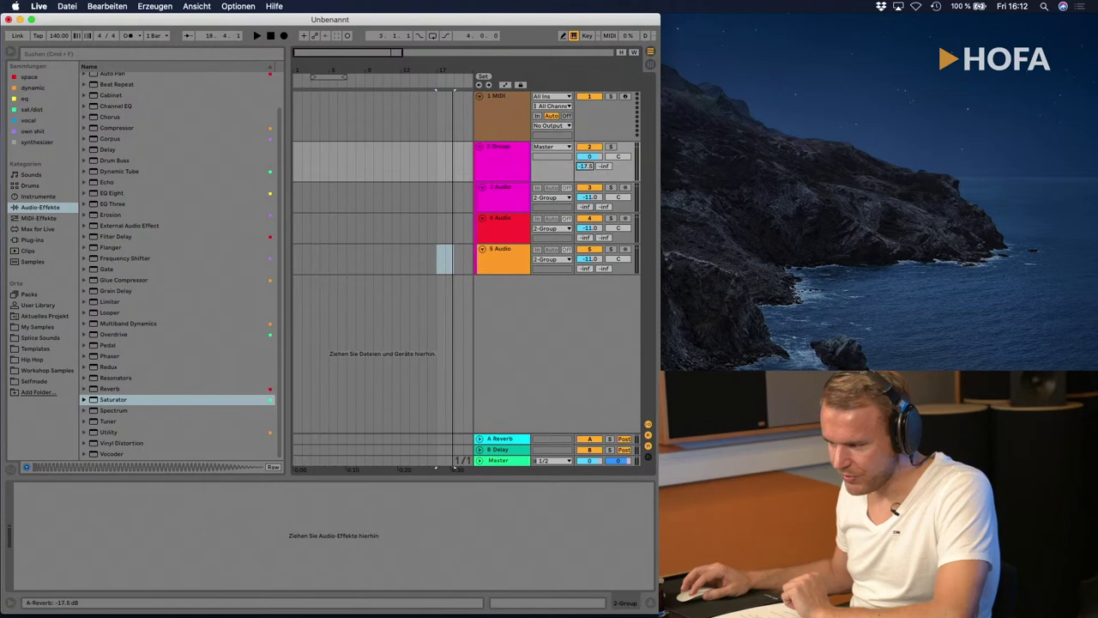
pyautogui.click(513, 439)
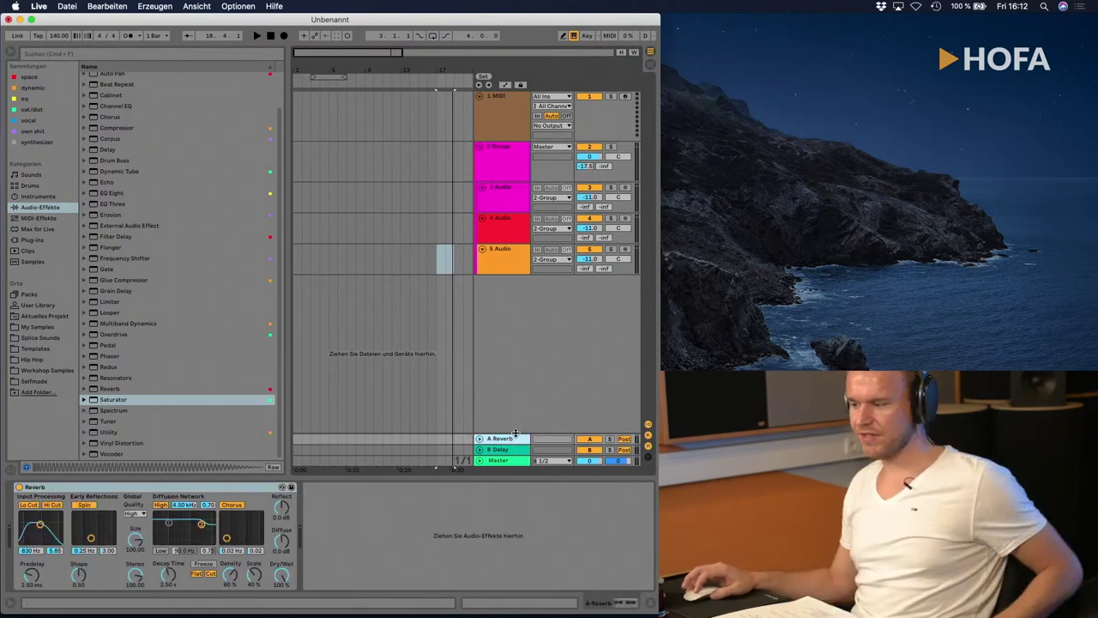
pyautogui.moveTo(586, 166); pyautogui.dragTo(586, 189)
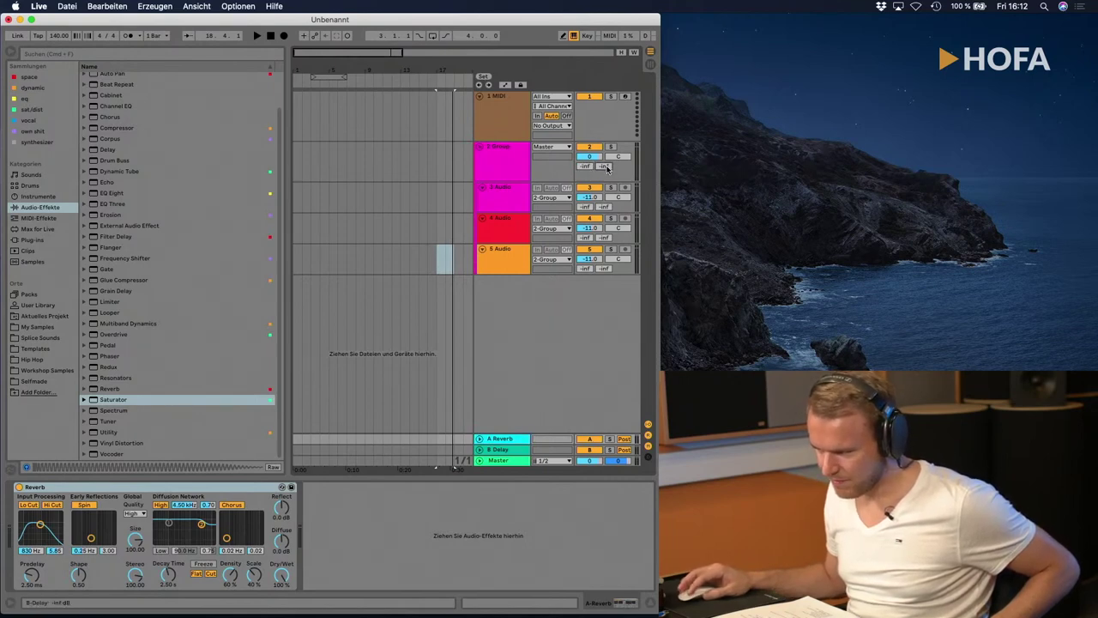
# Step: Create three additional return tracks, C, D and E, below B Delay
pyautogui.rightClick(506, 448)
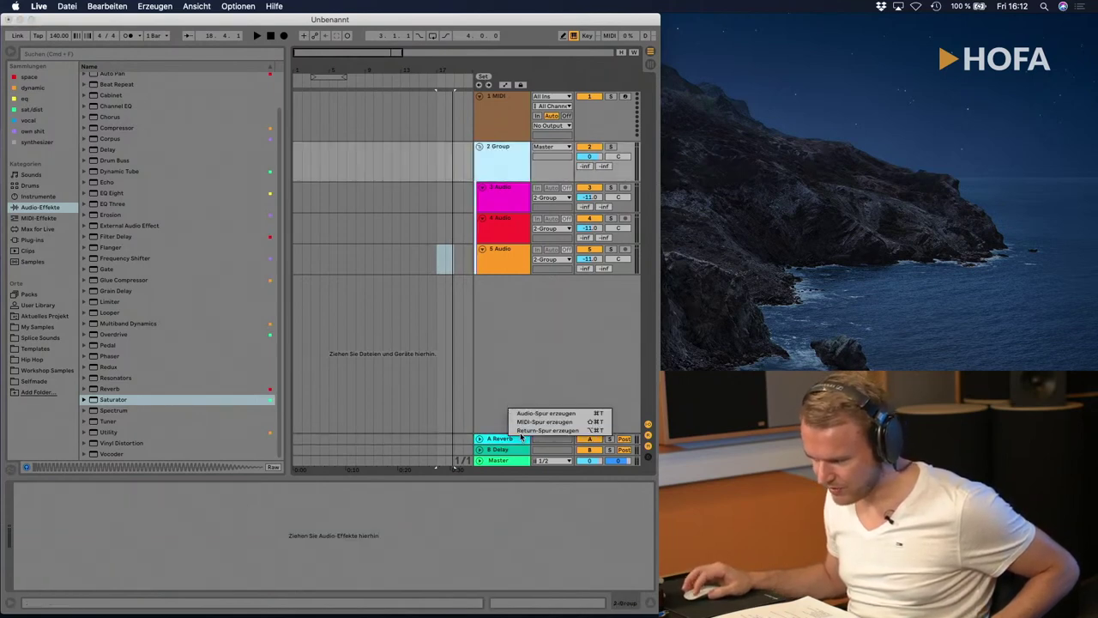
pyautogui.click(524, 432)
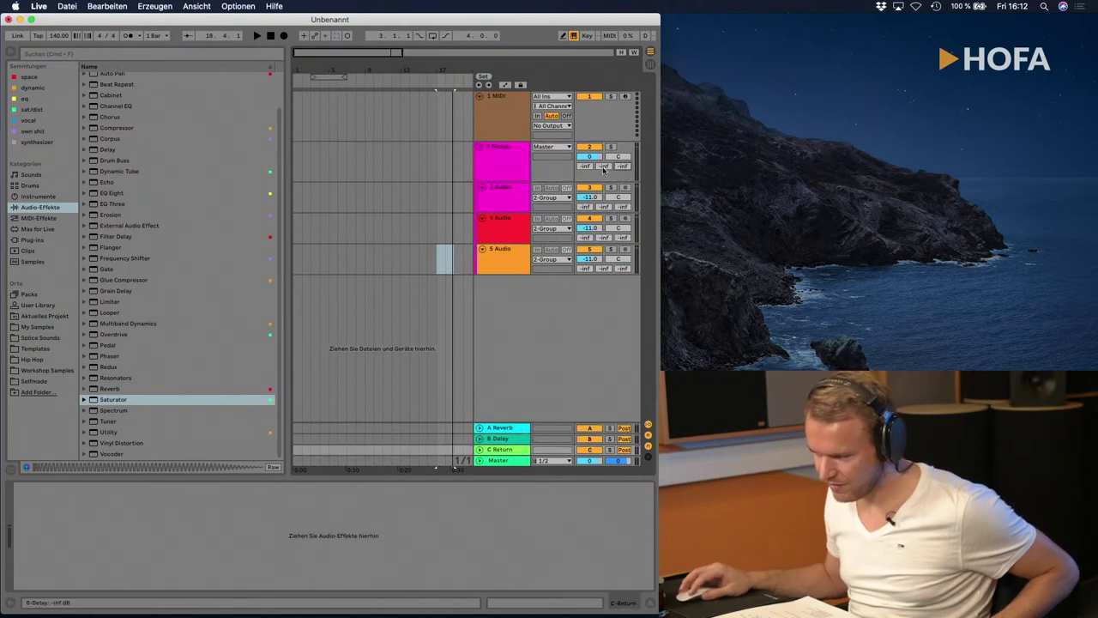
pyautogui.rightClick(511, 365)
pyautogui.click(540, 387)
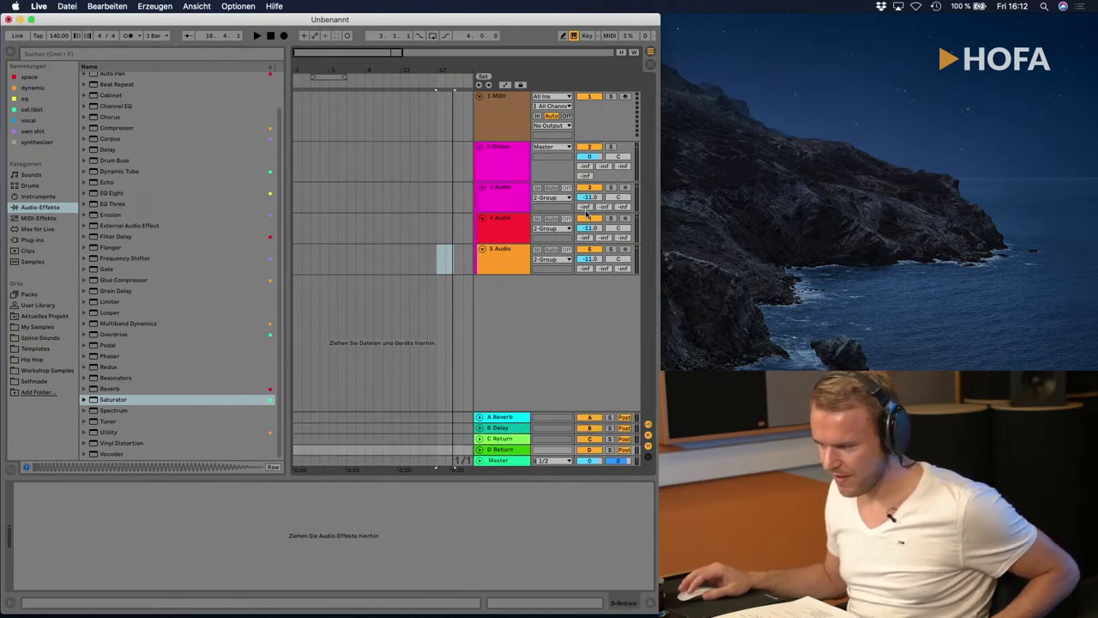
pyautogui.rightClick(512, 362)
pyautogui.click(521, 382)
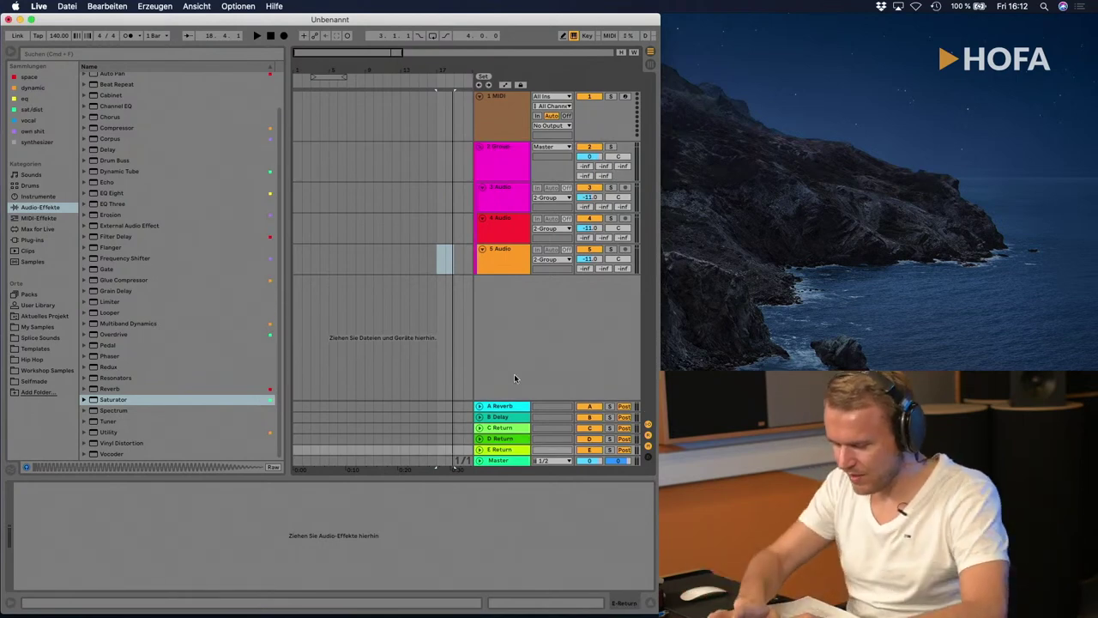
# Step: Create seven more return tracks, F through L, below E Return
pyautogui.press('alt+super+t')
pyautogui.press('alt+super+t')
pyautogui.press('alt+super+t')
pyautogui.press('alt+super+t')
pyautogui.press('alt+super+t')
pyautogui.press('alt+super+t')
pyautogui.press('alt+super+t')
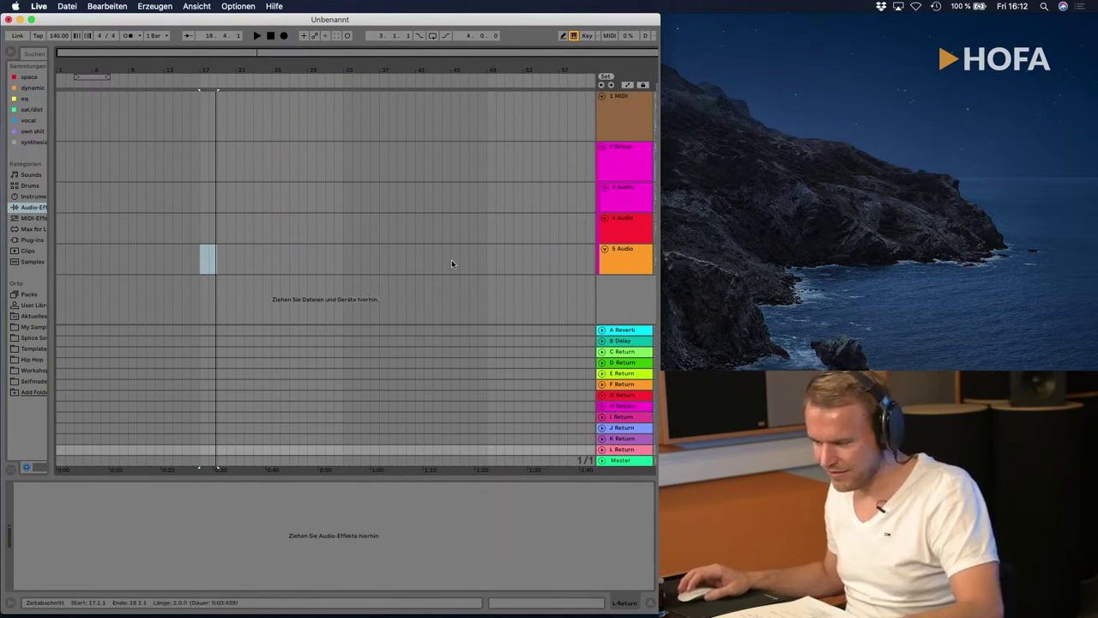
# Step: Delete the last three return tracks, L, K and J
pyautogui.press('BackSpace')
pyautogui.press('BackSpace')
pyautogui.press('BackSpace')
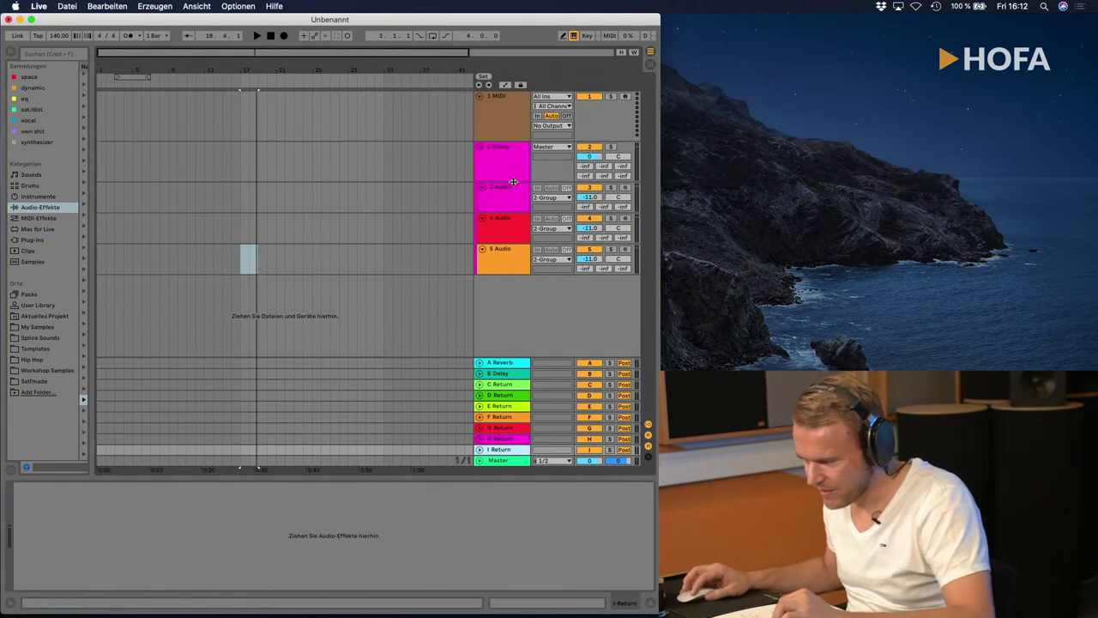
# Step: Enlarge the 2 Group track to expose all its sends and raise sends D, F and H to -22.8, -22.0 and -29.0 dB
pyautogui.moveTo(513, 182); pyautogui.dragTo(509, 232)
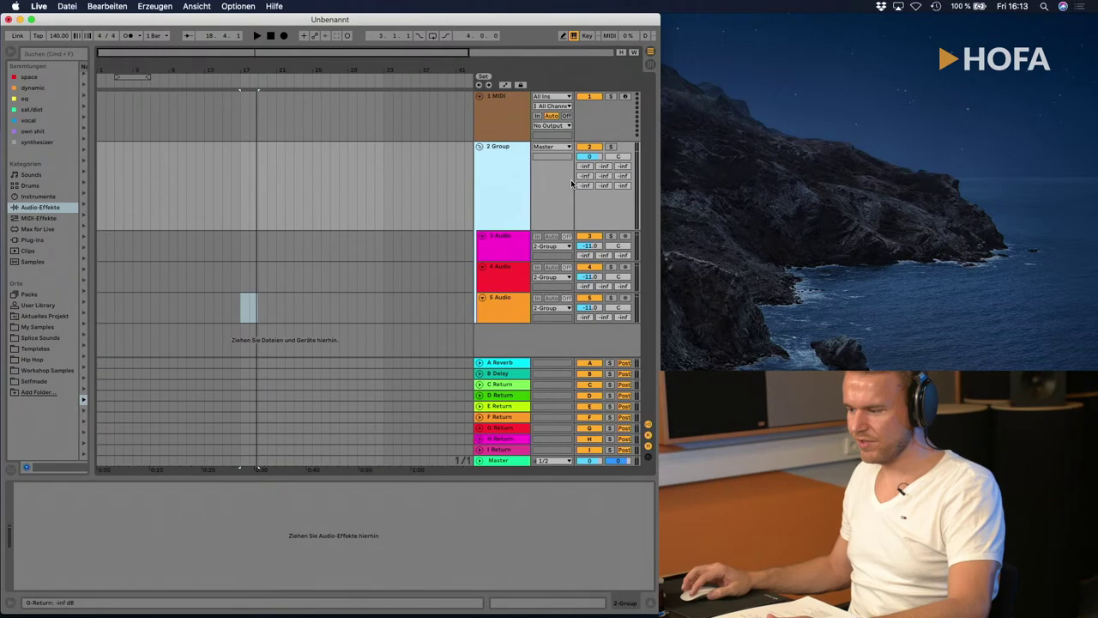
pyautogui.moveTo(586, 176); pyautogui.dragTo(586, 163)
pyautogui.moveTo(607, 185); pyautogui.dragTo(624, 164)
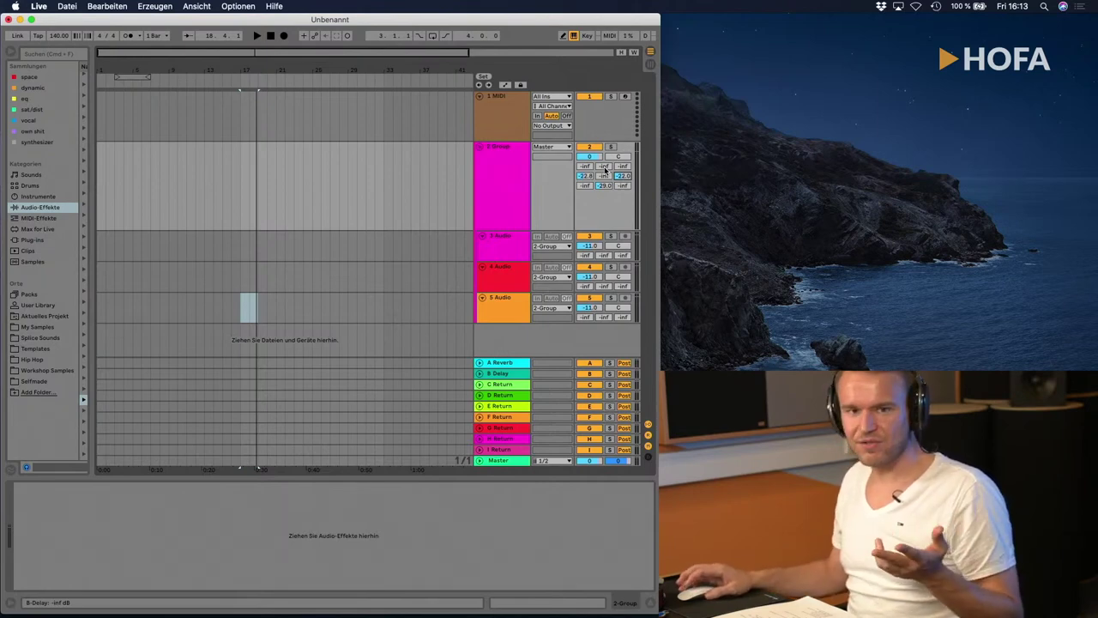
# Step: Reduce the height of the 2 Group track and delete the return tracks A Reverb through H Return
pyautogui.click(517, 233)
pyautogui.moveTo(518, 230); pyautogui.dragTo(519, 181)
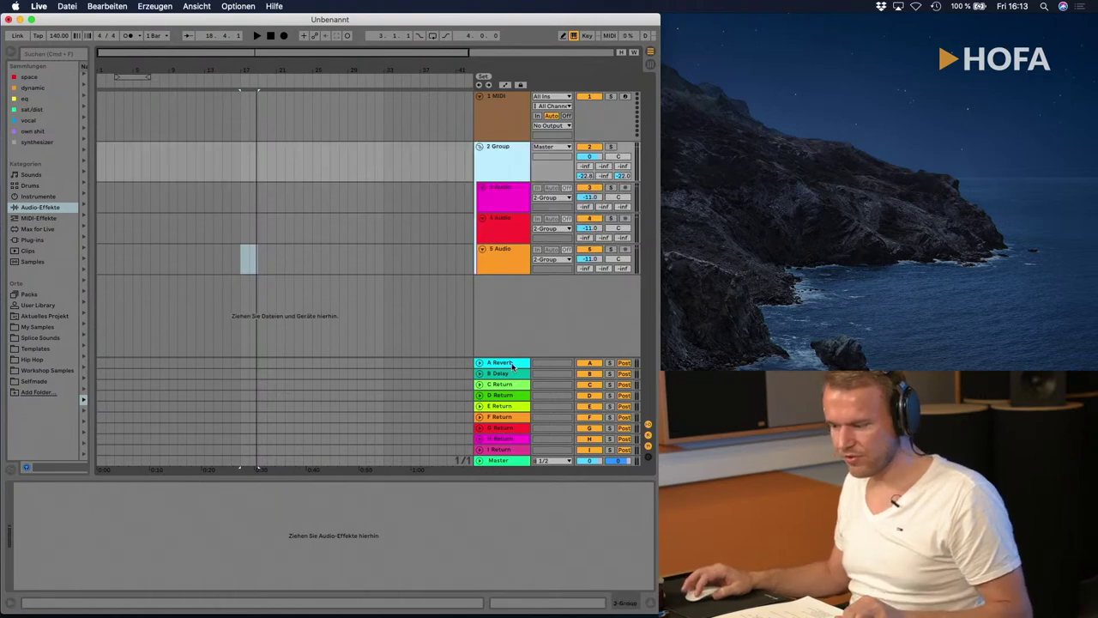
pyautogui.click(512, 365)
pyautogui.keyDown('shift'); pyautogui.click(510, 440); pyautogui.keyUp('shift')
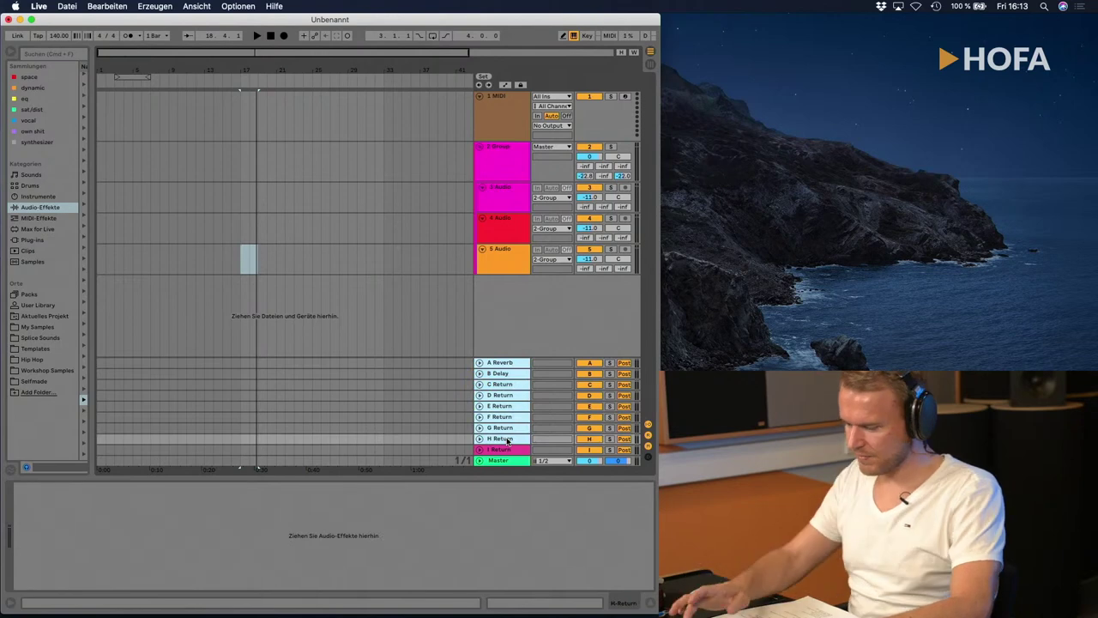
pyautogui.press('Delete')
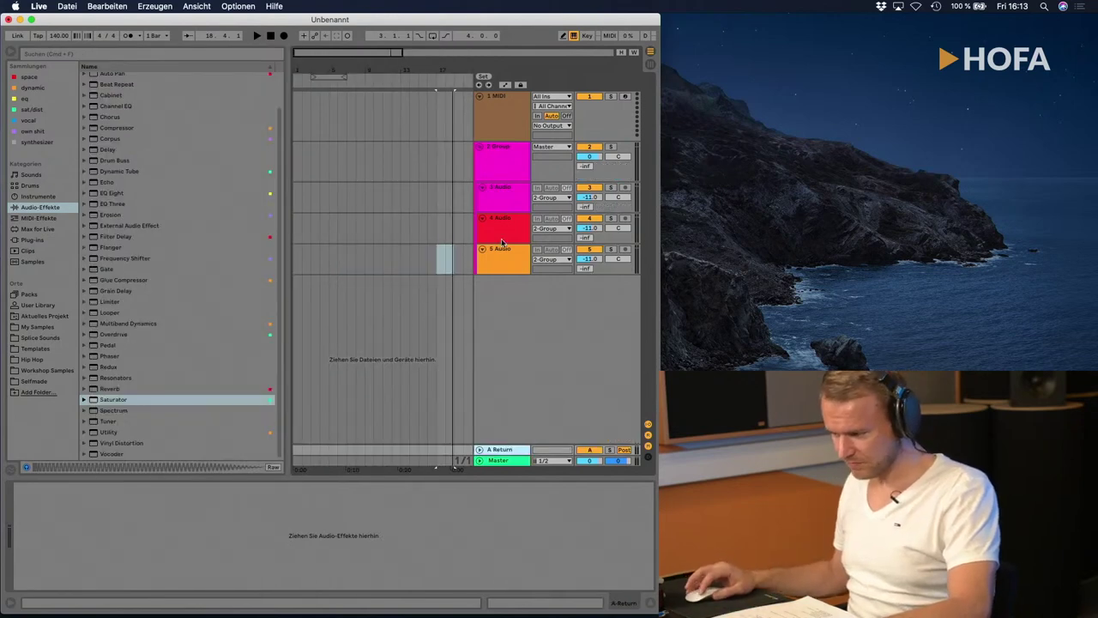
# Step: Select the audio tracks 3 to 5 and widen the program window to the full screen width
pyautogui.click(503, 270)
pyautogui.keyDown('shift'); pyautogui.click(497, 191); pyautogui.keyUp('shift')
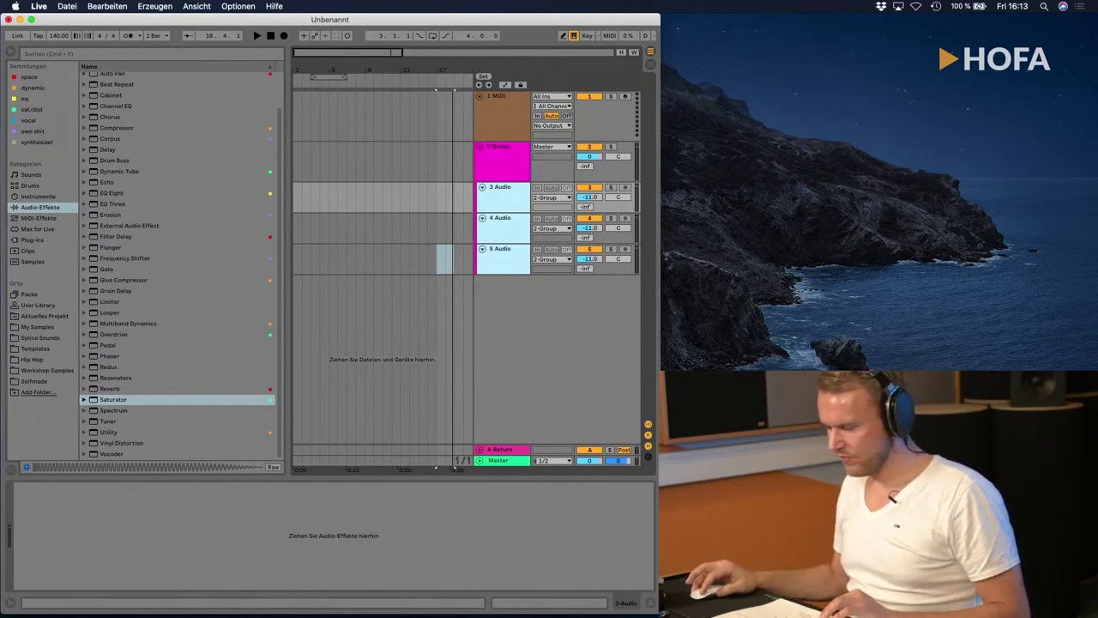
pyautogui.moveTo(660, 612); pyautogui.dragTo(1097, 612)
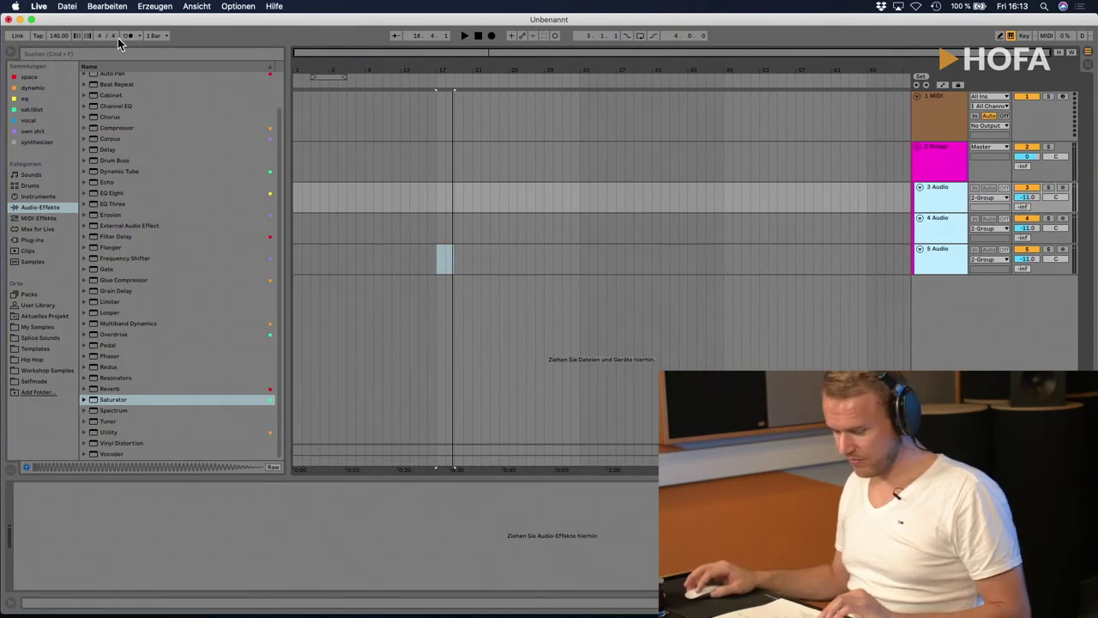
# Step: Set the song tempo with Tap Tempo by repeatedly tapping a slow beat, ending at about 61.5 BPM
pyautogui.click(40, 38)
pyautogui.click(39, 38)
pyautogui.click(40, 37)
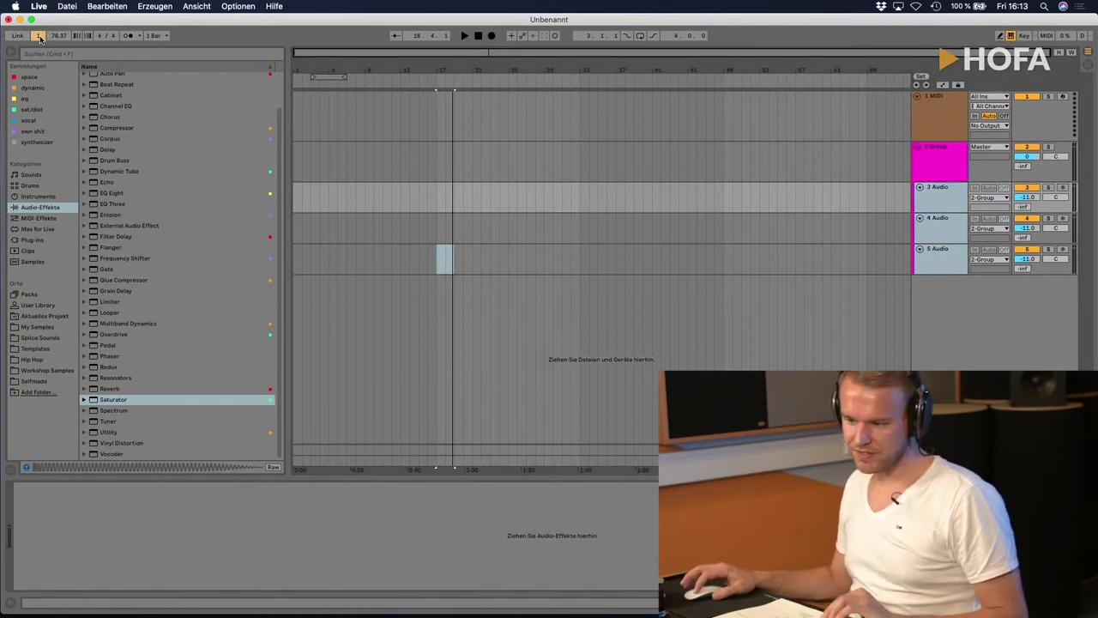
pyautogui.click(39, 37)
pyautogui.click(39, 37)
pyautogui.click(40, 37)
pyautogui.click(40, 38)
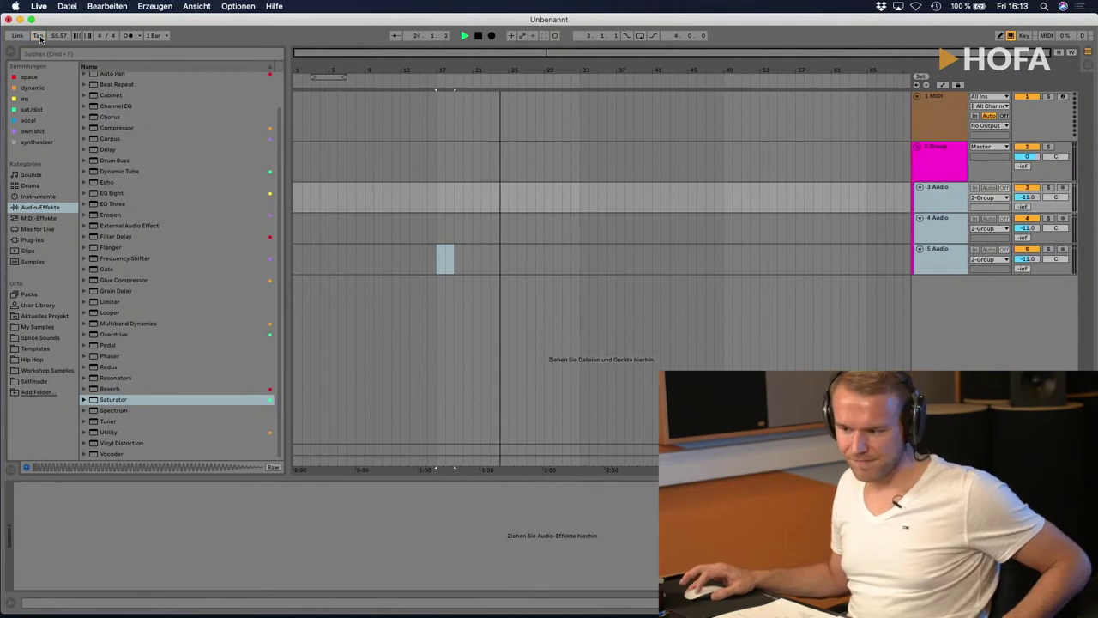
pyautogui.click(39, 38)
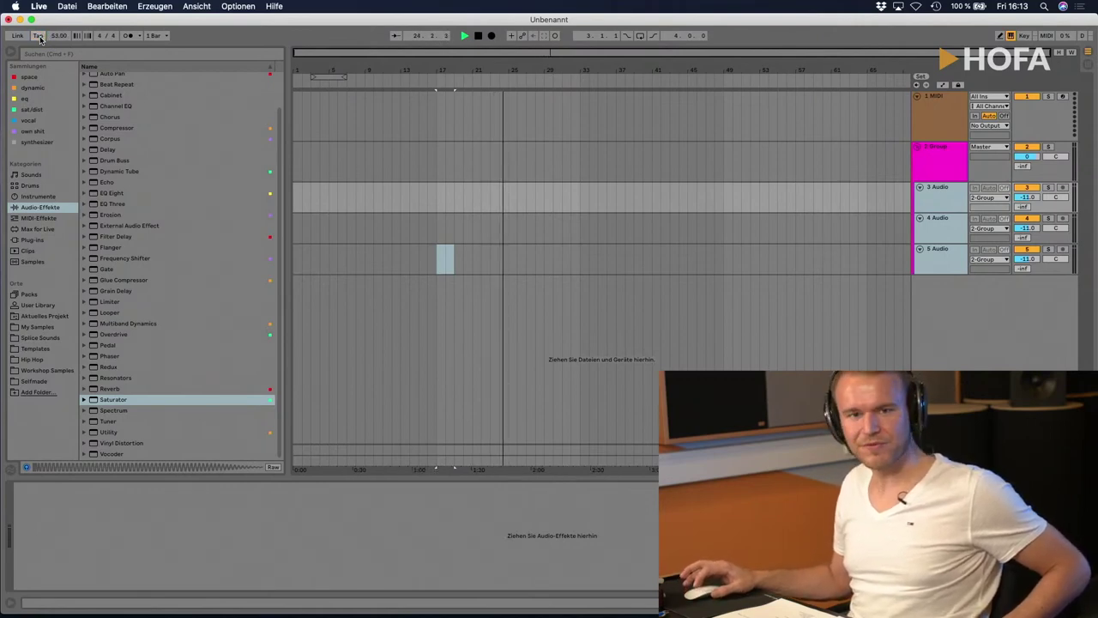
pyautogui.click(39, 38)
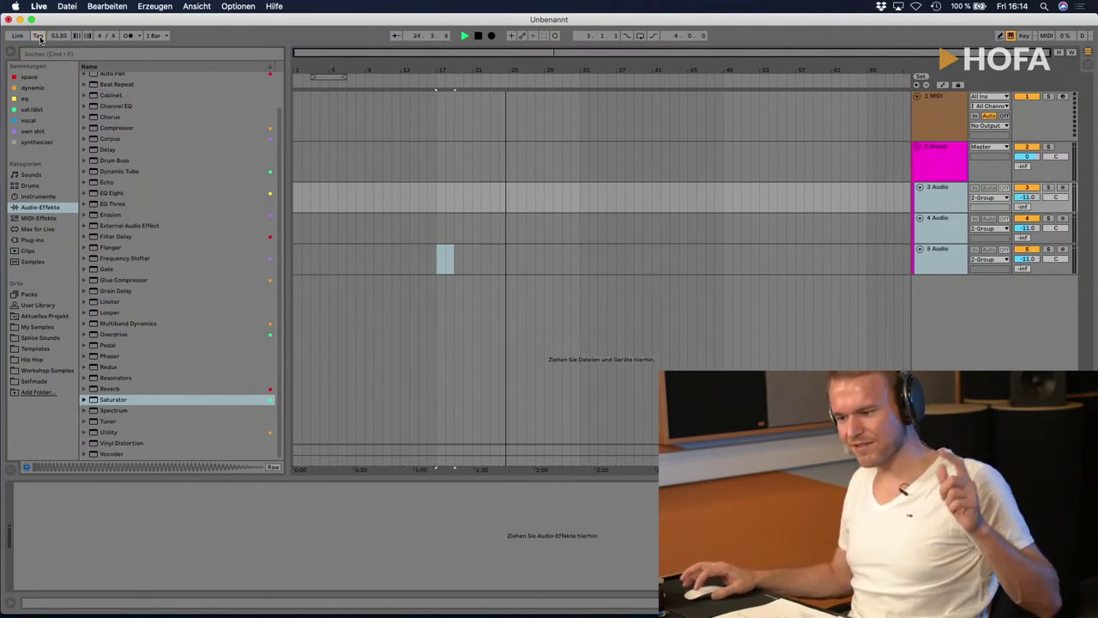
pyautogui.click(39, 38)
pyautogui.click(39, 38)
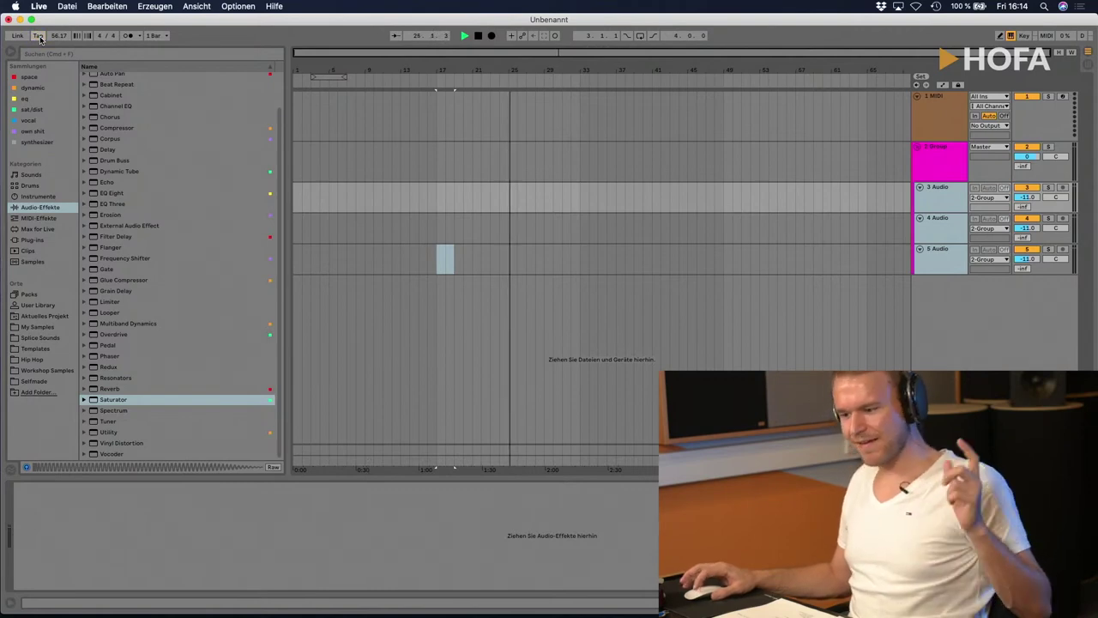
pyautogui.click(39, 38)
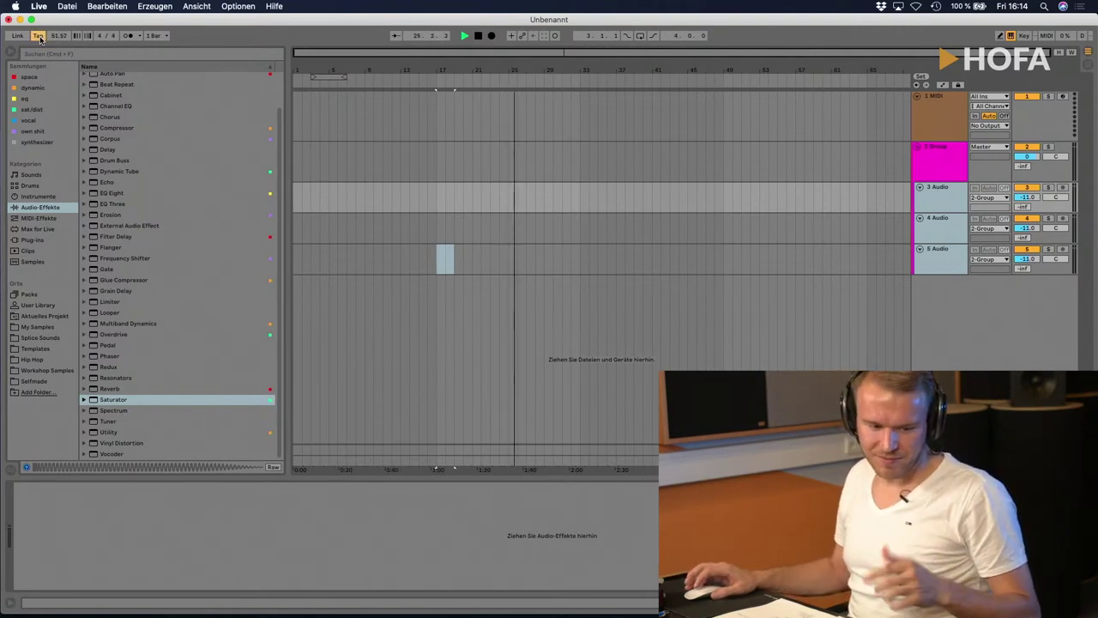
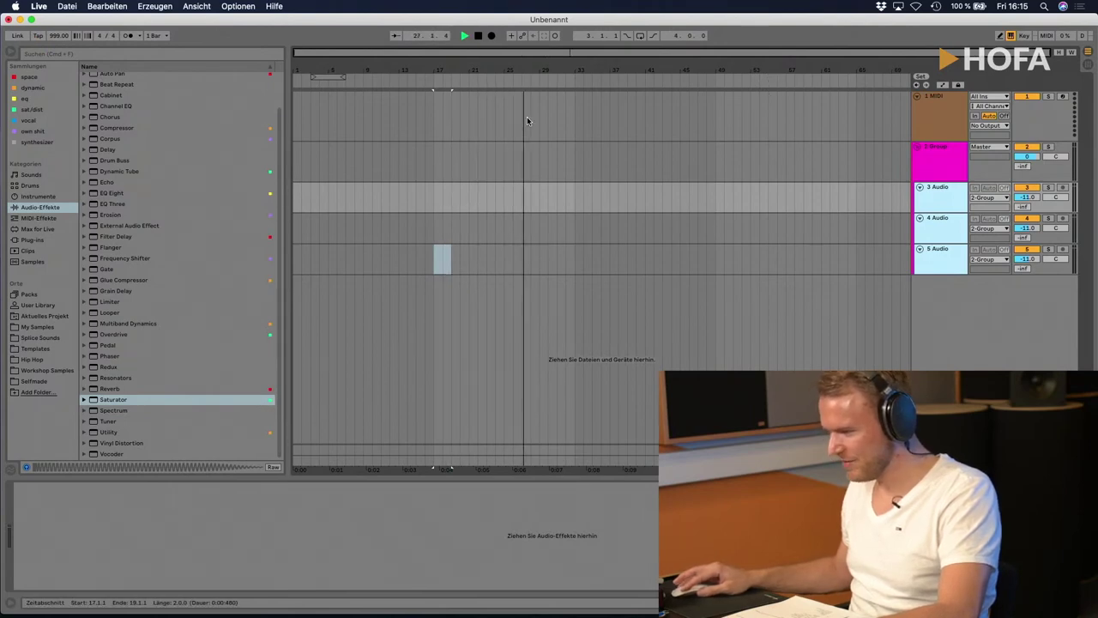
# Step: Stop playback and set the song tempo to 120 BPM
pyautogui.press('space')
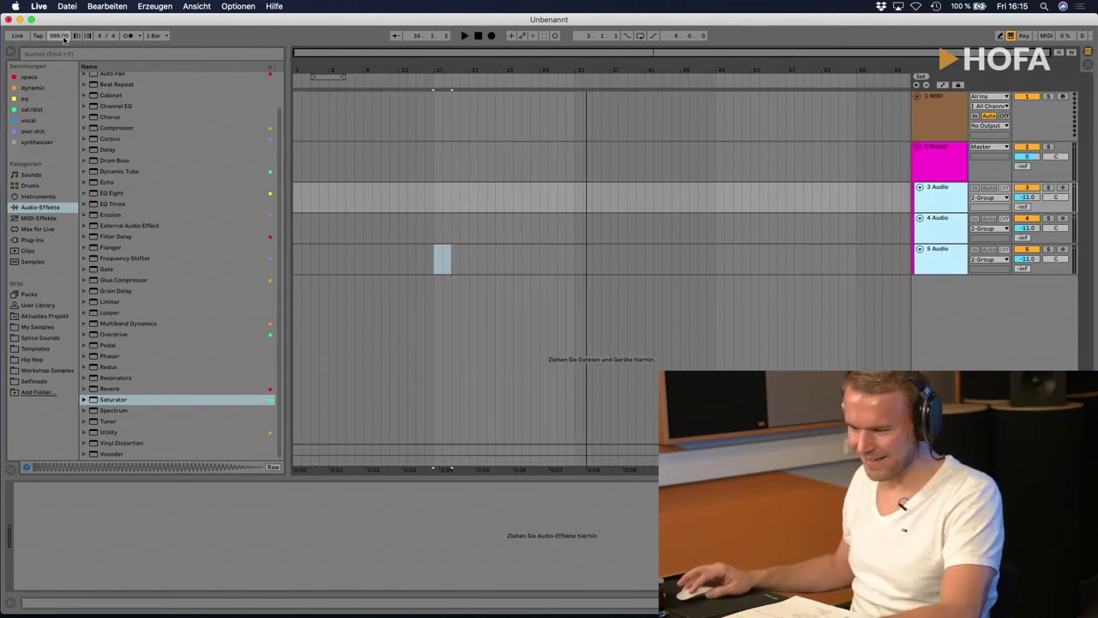
pyautogui.click(64, 38)
pyautogui.write('120')
pyautogui.press('Return')
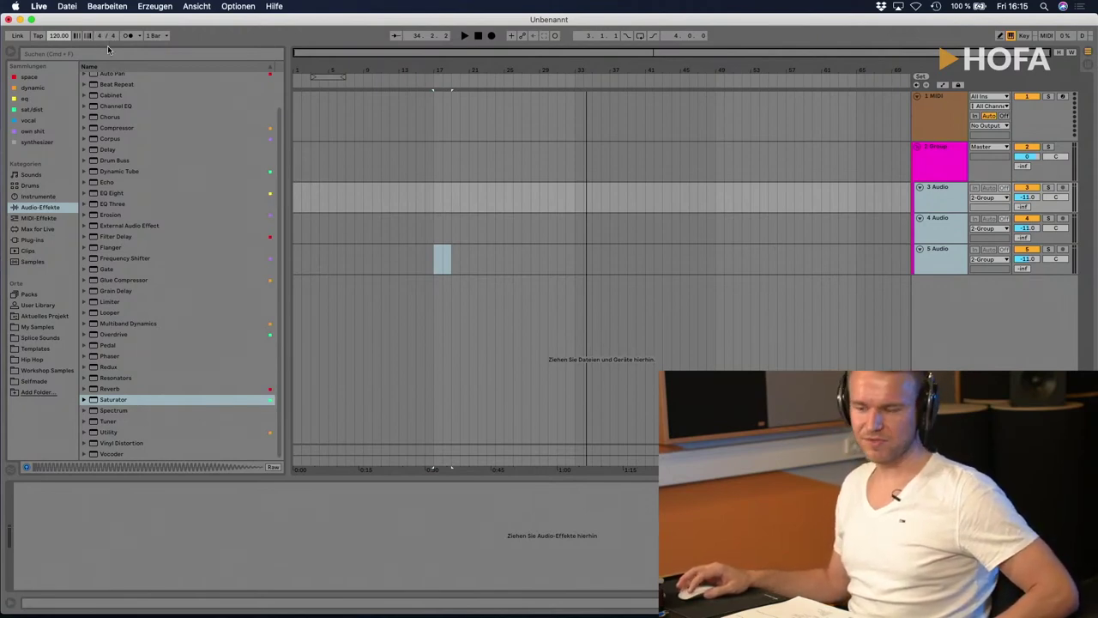
# Step: Try a 7/8 time signature with bars 17 to 33 selected on the 1 MIDI track, and restore 4/4
pyautogui.moveTo(100, 37); pyautogui.dragTo(100, 46)
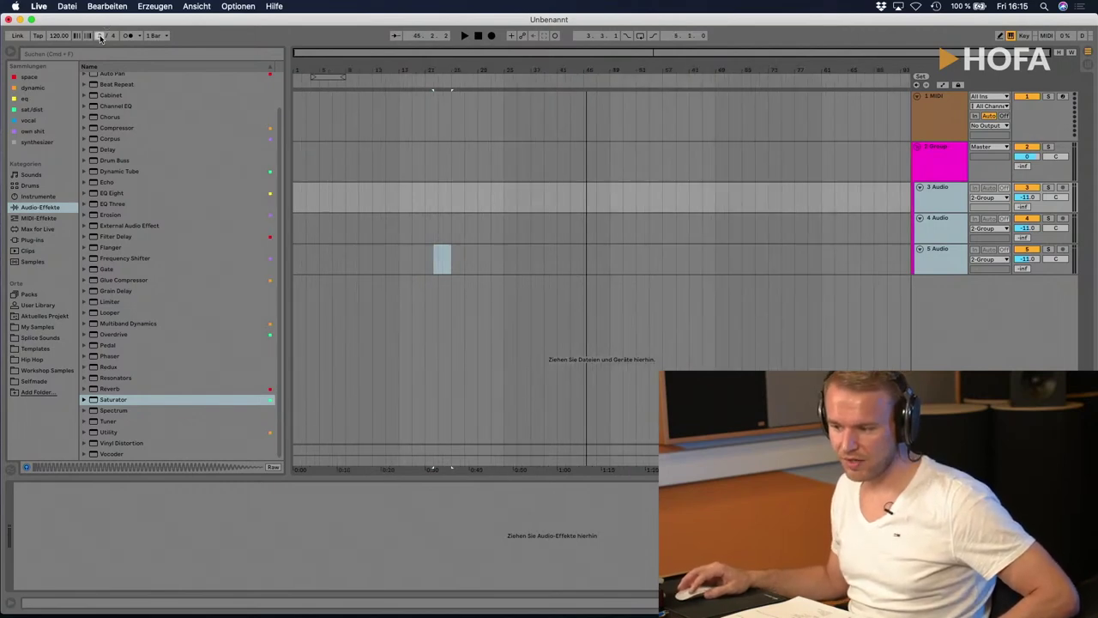
pyautogui.moveTo(101, 38)
pyautogui.mouseDown()
pyautogui.moveTo(100, 17)
pyautogui.moveTo(114, 33)
pyautogui.mouseUp()
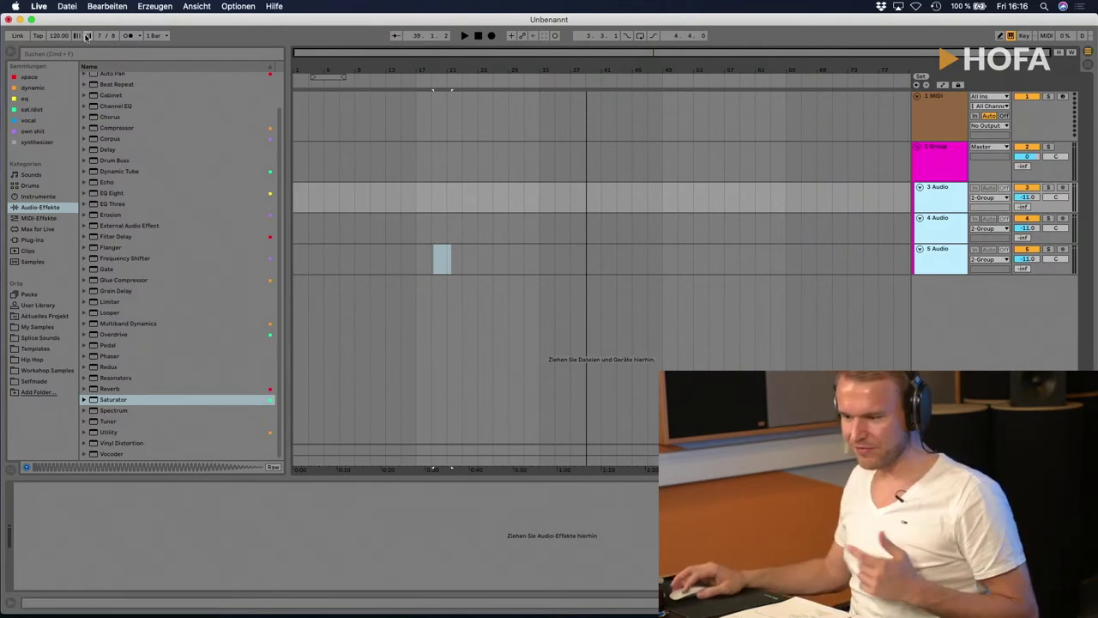
pyautogui.moveTo(416, 119); pyautogui.dragTo(539, 117)
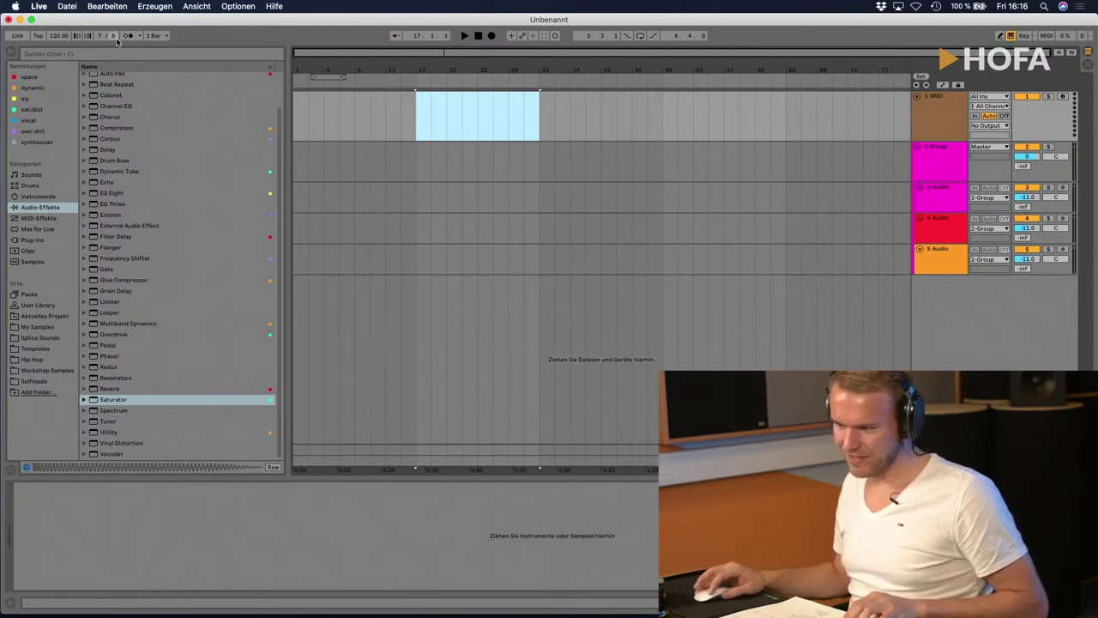
pyautogui.moveTo(115, 37); pyautogui.dragTo(101, 52)
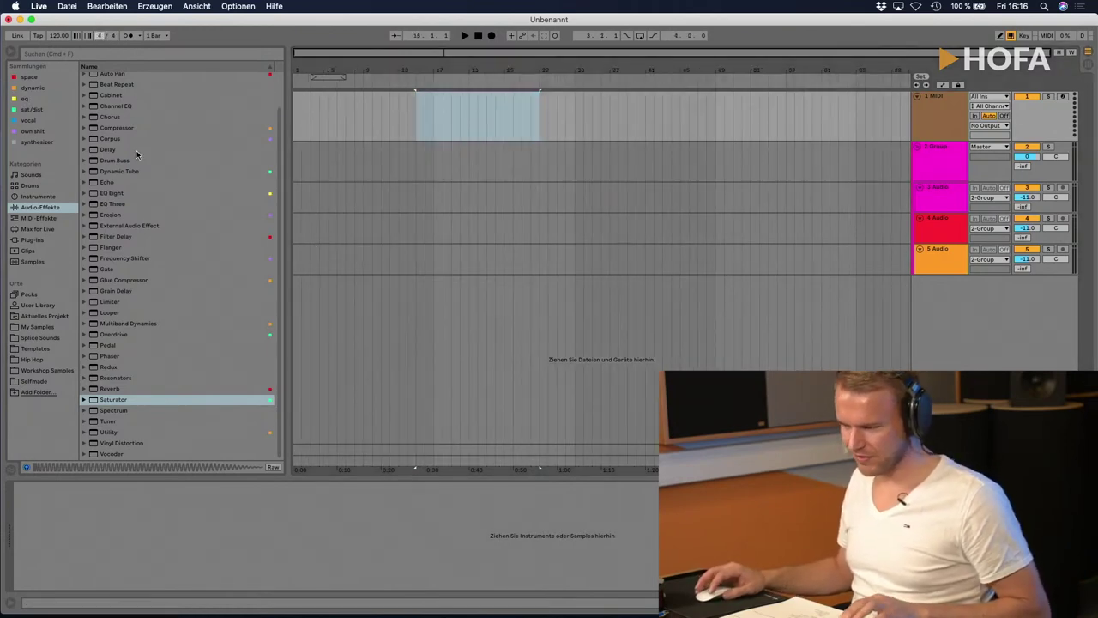
# Step: Turn on the metronome and play the arrangement twice from bar 17, stopping each time
pyautogui.click(127, 36)
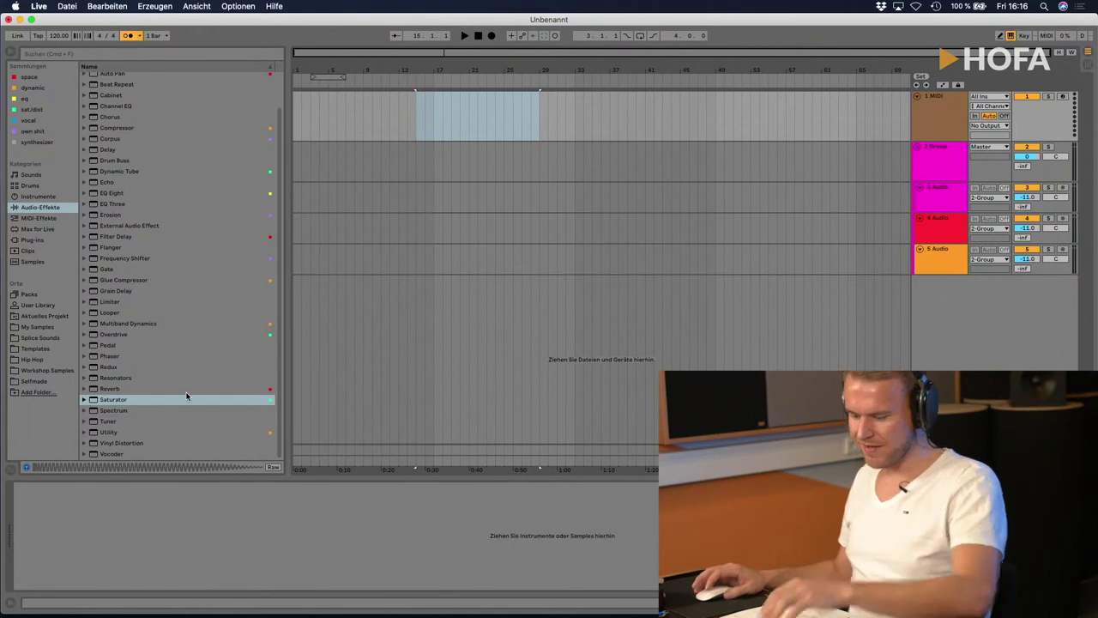
pyautogui.click(433, 123)
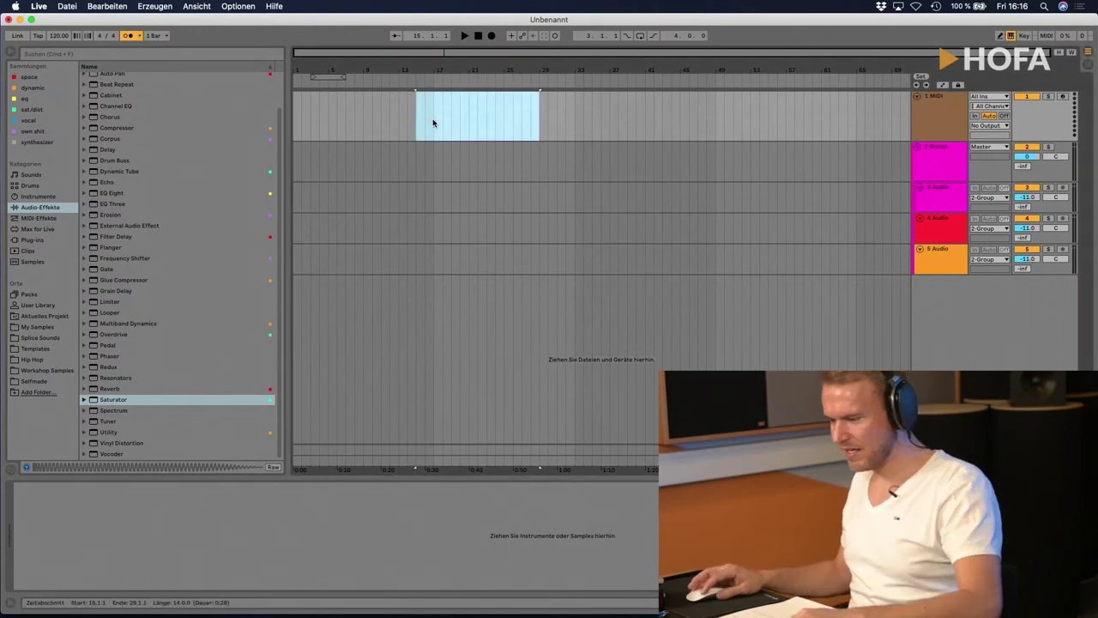
pyautogui.click(433, 123)
pyautogui.press('space')
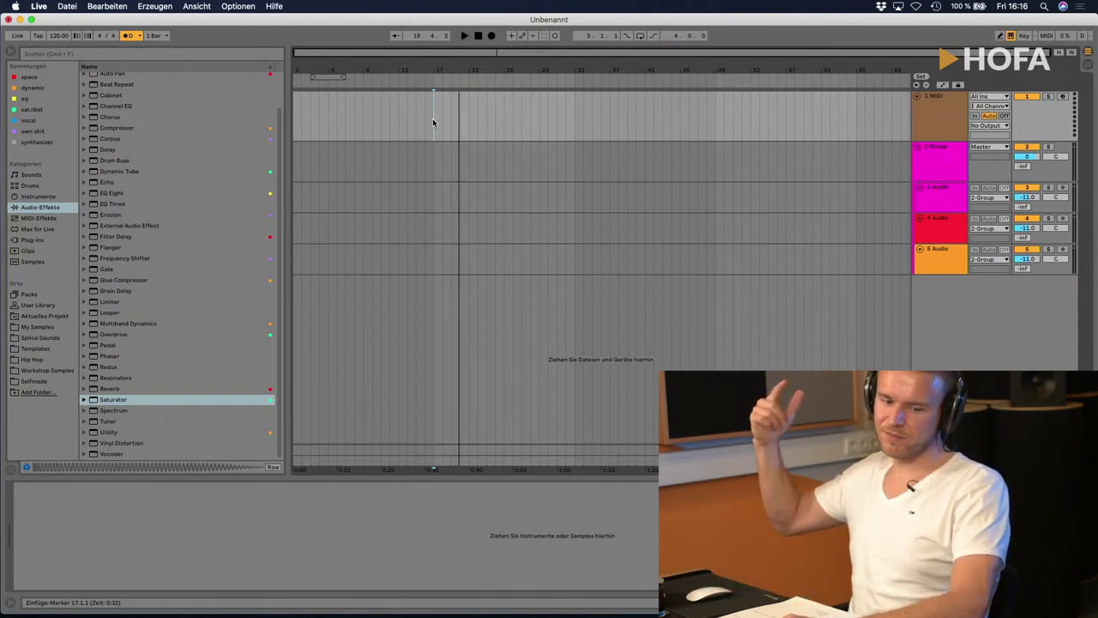
pyautogui.press('space')
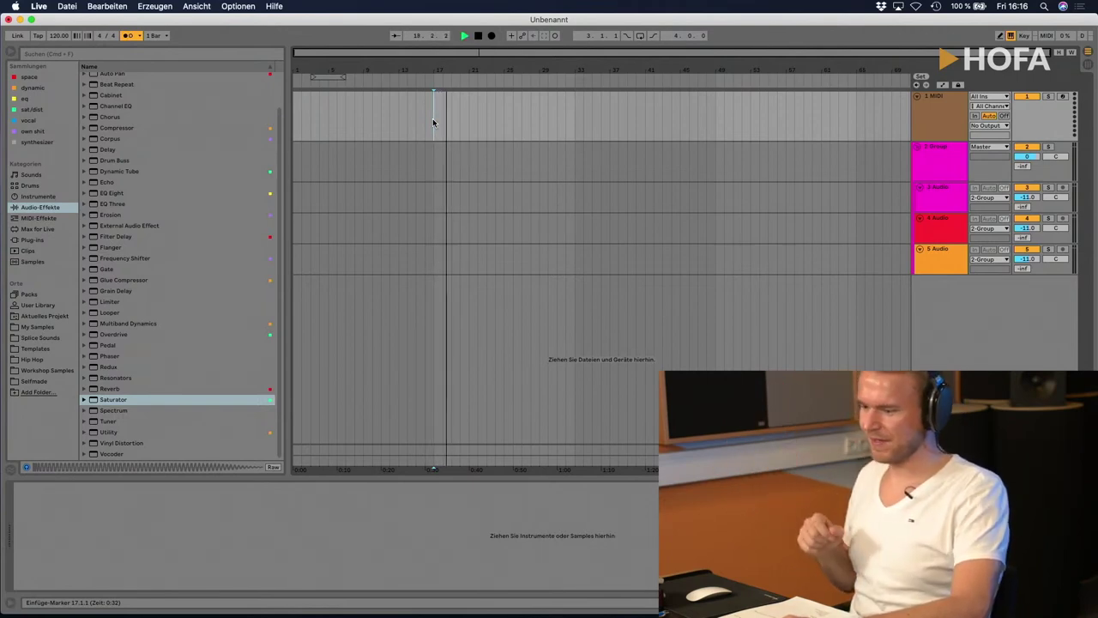
pyautogui.press('space')
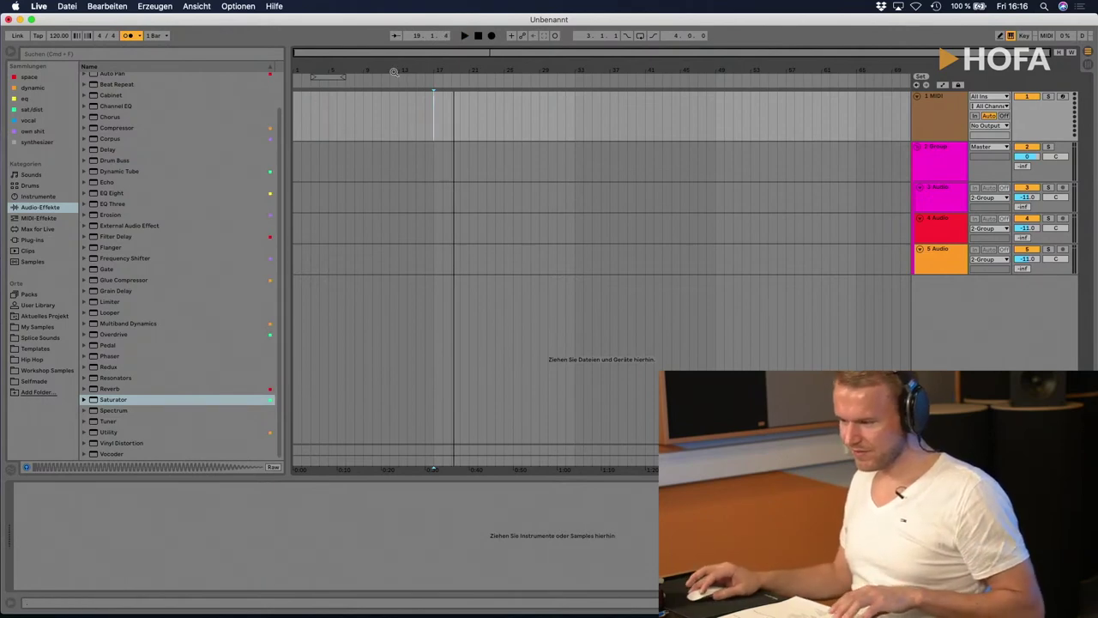
# Step: Play the arrangement once more, stop it and return the playback position to the song start, 1.1.1
pyautogui.click(464, 38)
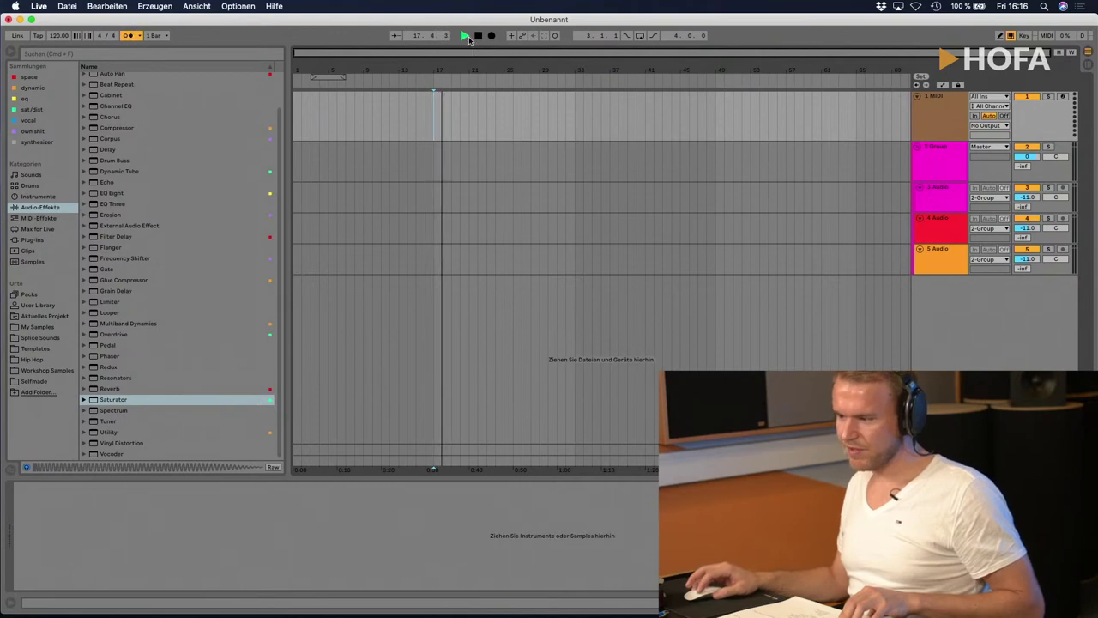
pyautogui.click(478, 36)
pyautogui.click(478, 36)
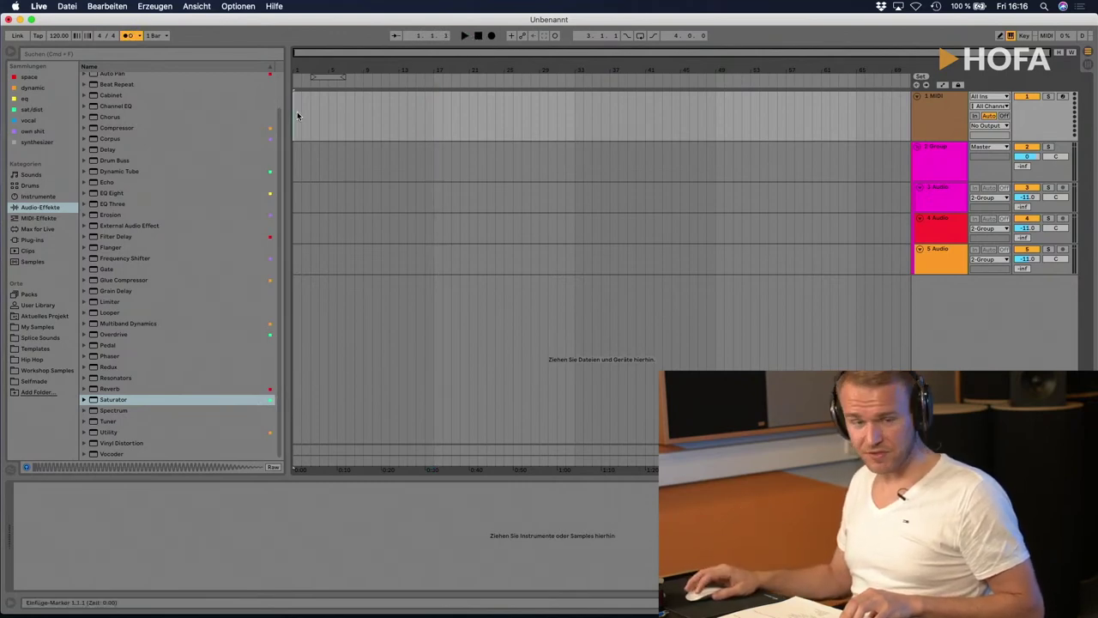
# Step: Arm the 1 MIDI track and record a short MIDI clip starting at bar 17
pyautogui.click(435, 114)
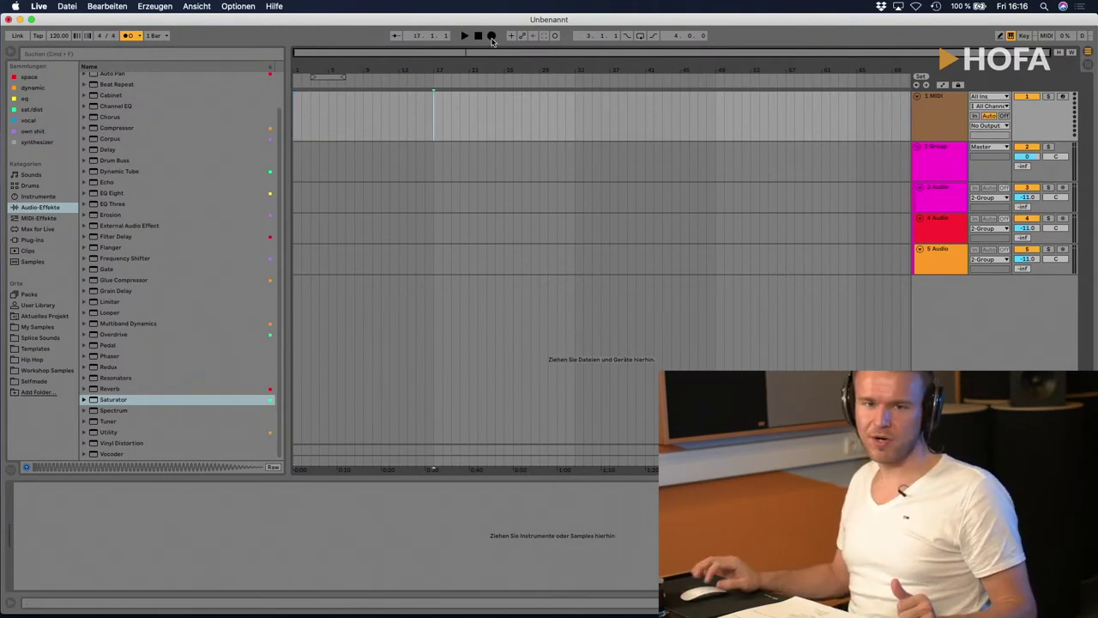
pyautogui.click(922, 118)
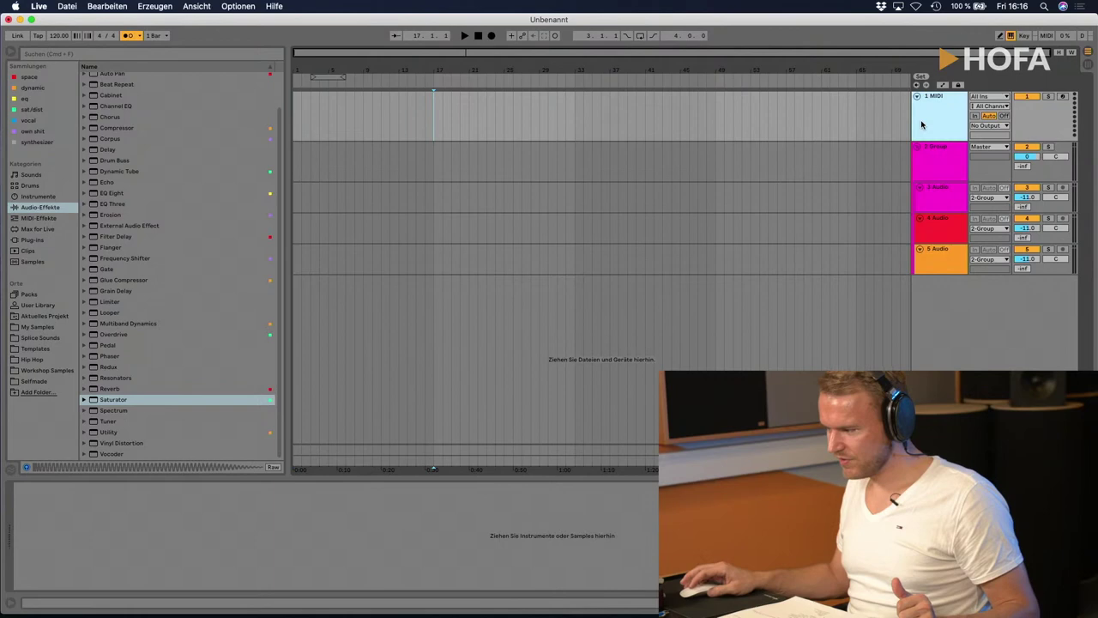
pyautogui.click(1063, 97)
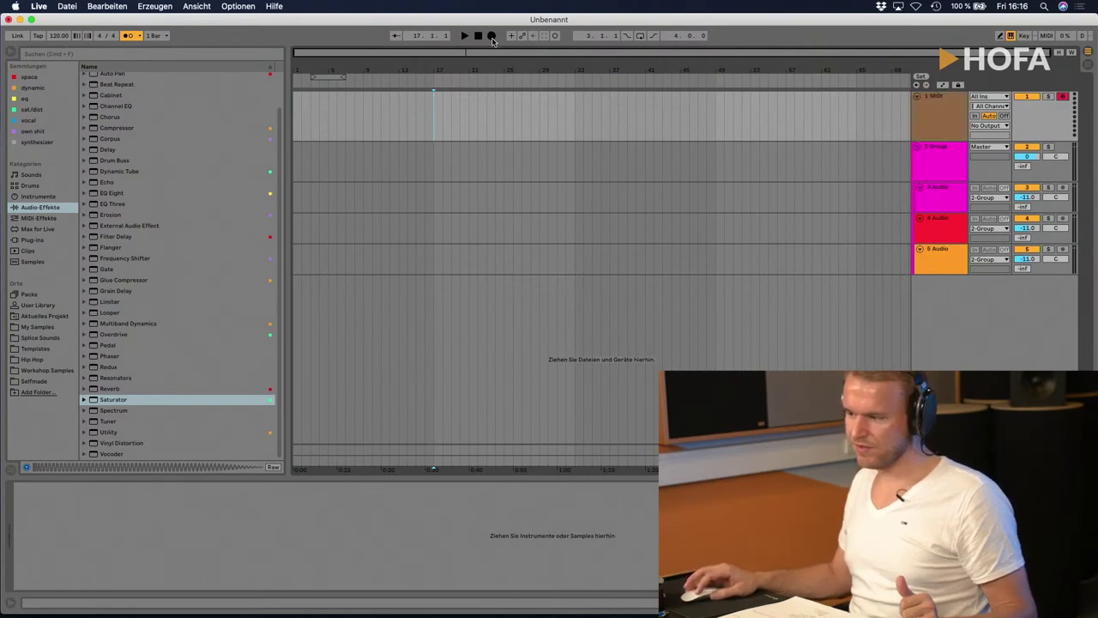
pyautogui.click(492, 36)
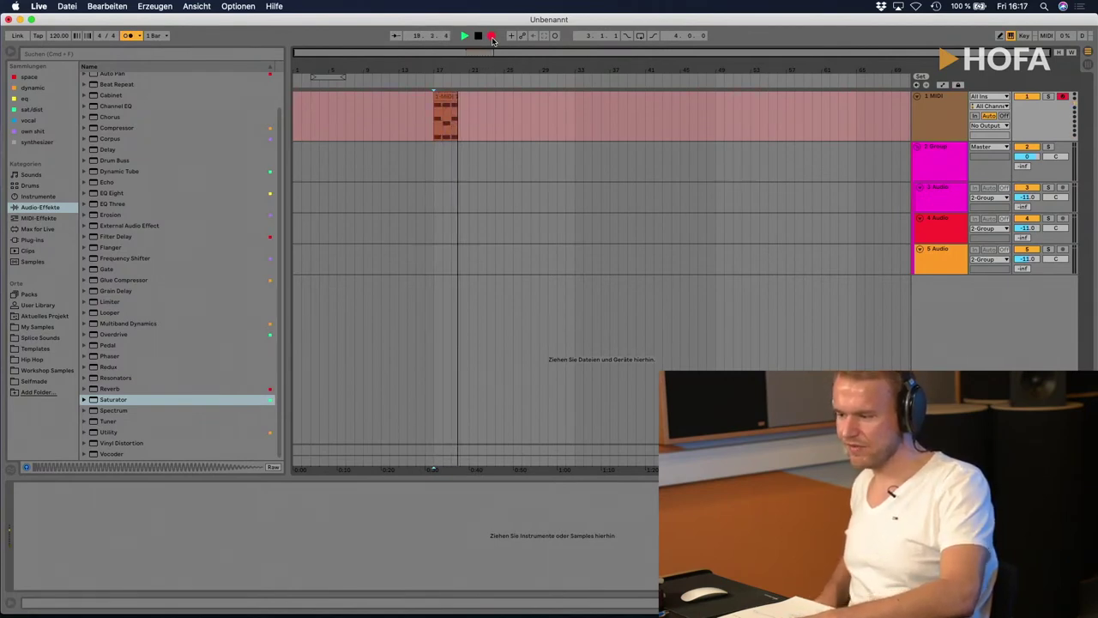
pyautogui.click(491, 36)
# Step: Delete the recorded clip from the 1 MIDI track
pyautogui.doubleClick(450, 103)
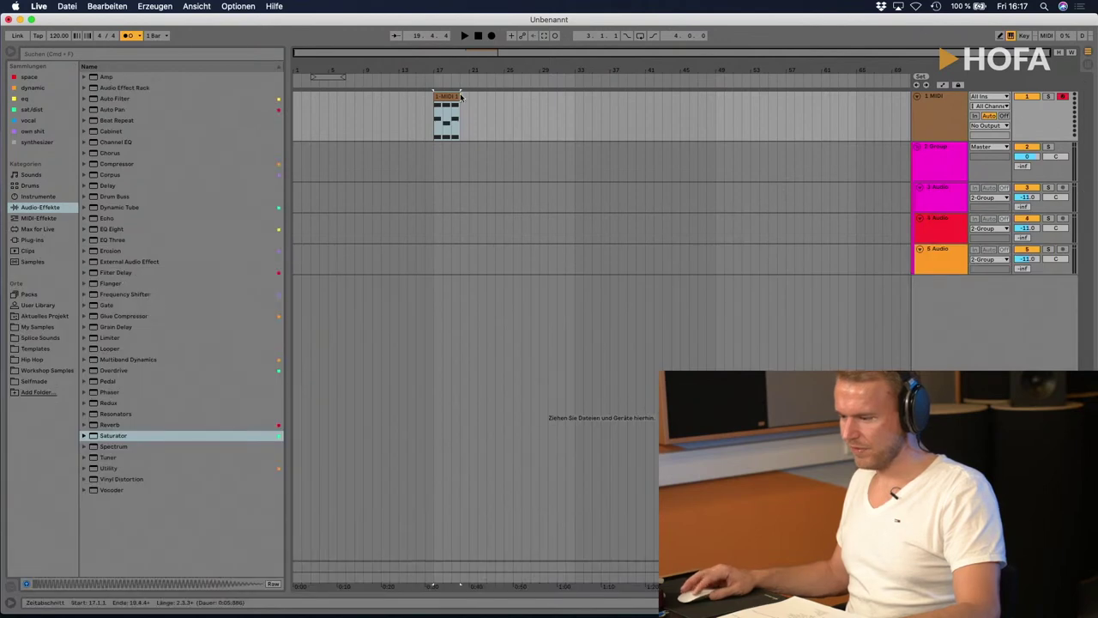
pyautogui.click(454, 96)
pyautogui.press('Delete')
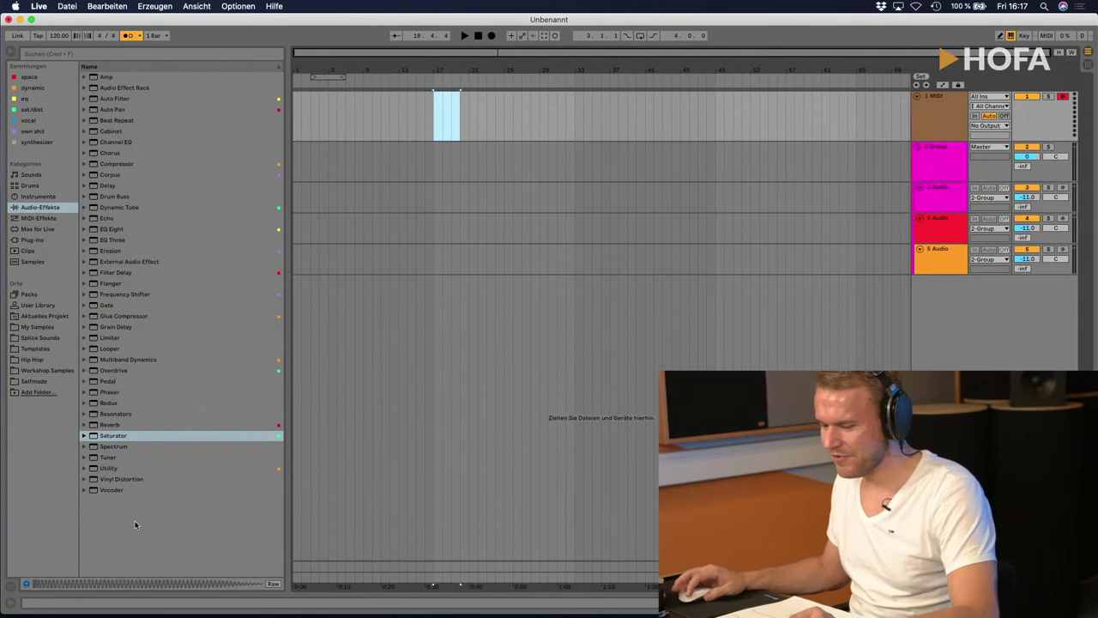
# Step: Show the Info View and shrink the clip view area to give the arrangement more height
pyautogui.click(13, 594)
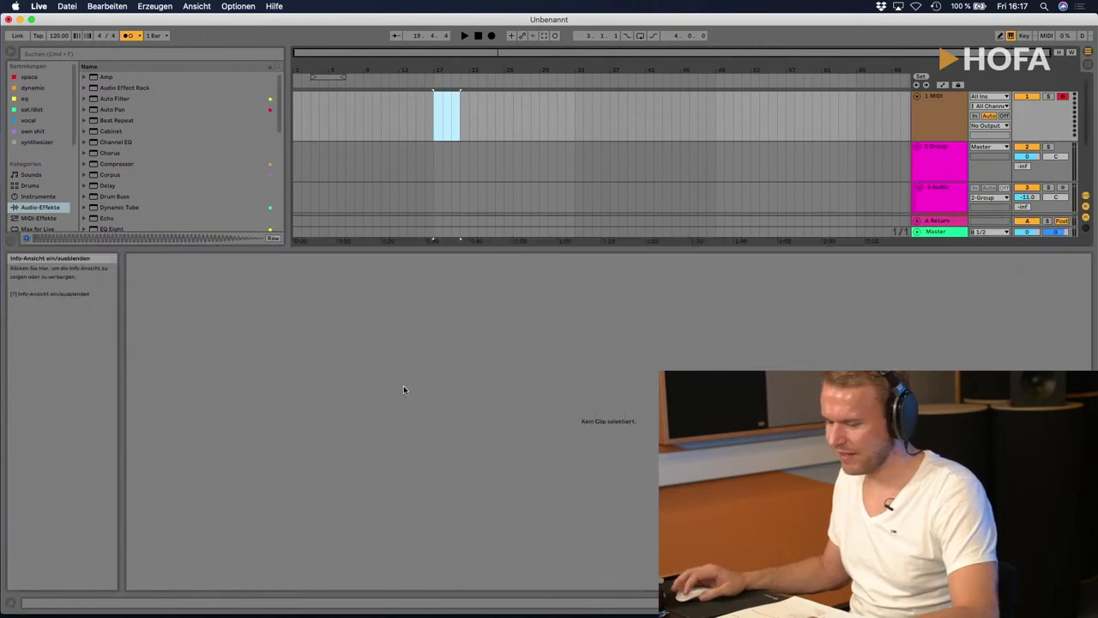
pyautogui.moveTo(326, 246); pyautogui.dragTo(312, 476)
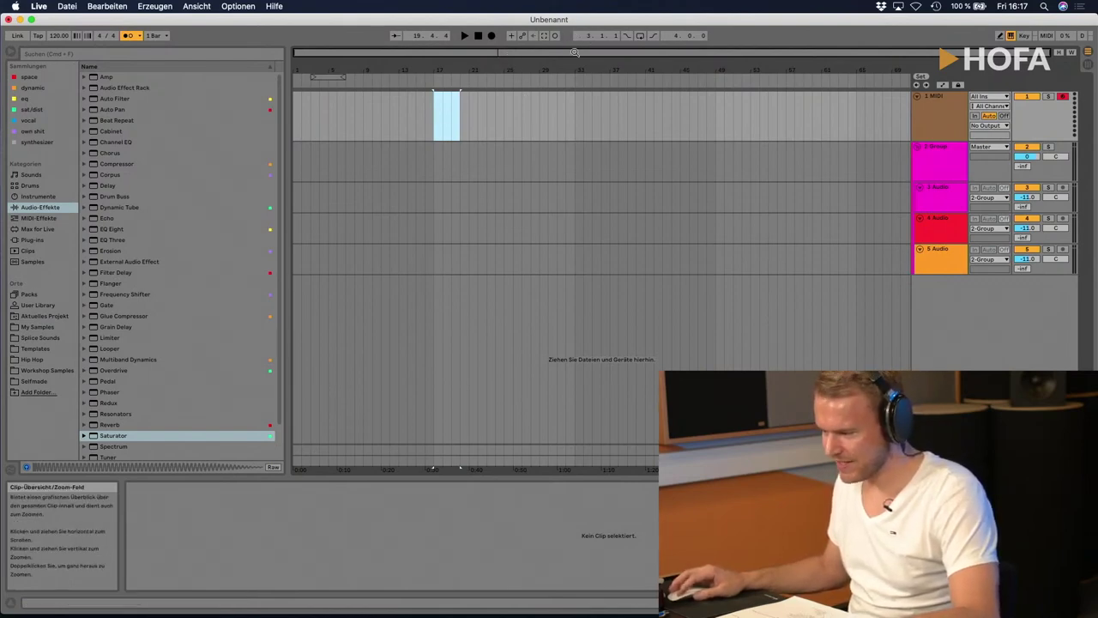
# Step: Select about four bars from bar 33 on the 1 MIDI track and loop that section
pyautogui.click(434, 107)
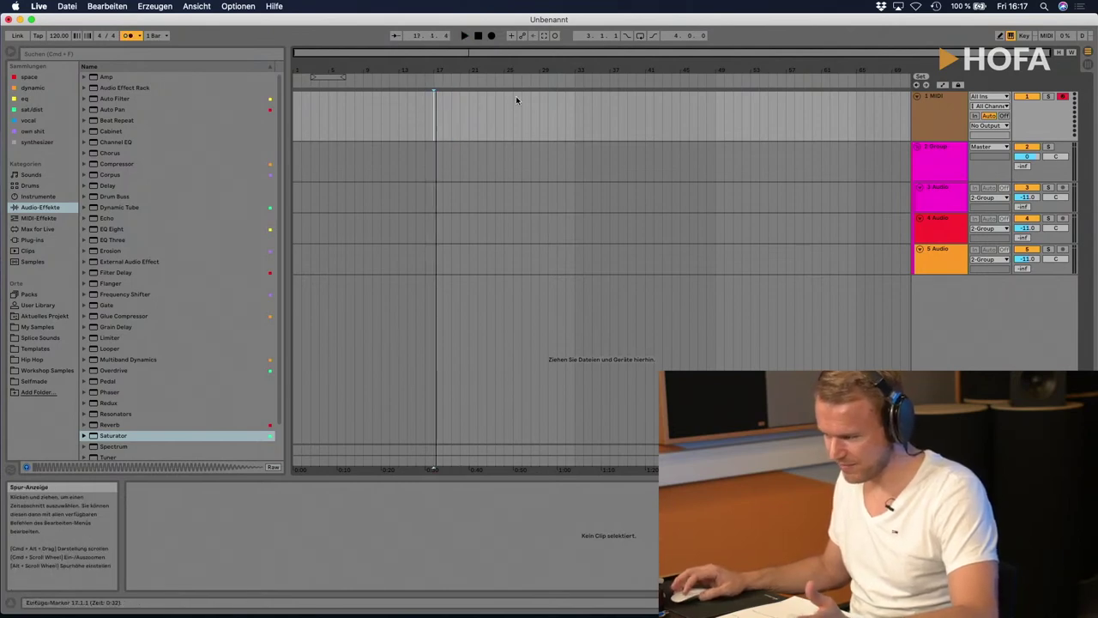
pyautogui.moveTo(573, 116); pyautogui.dragTo(610, 108)
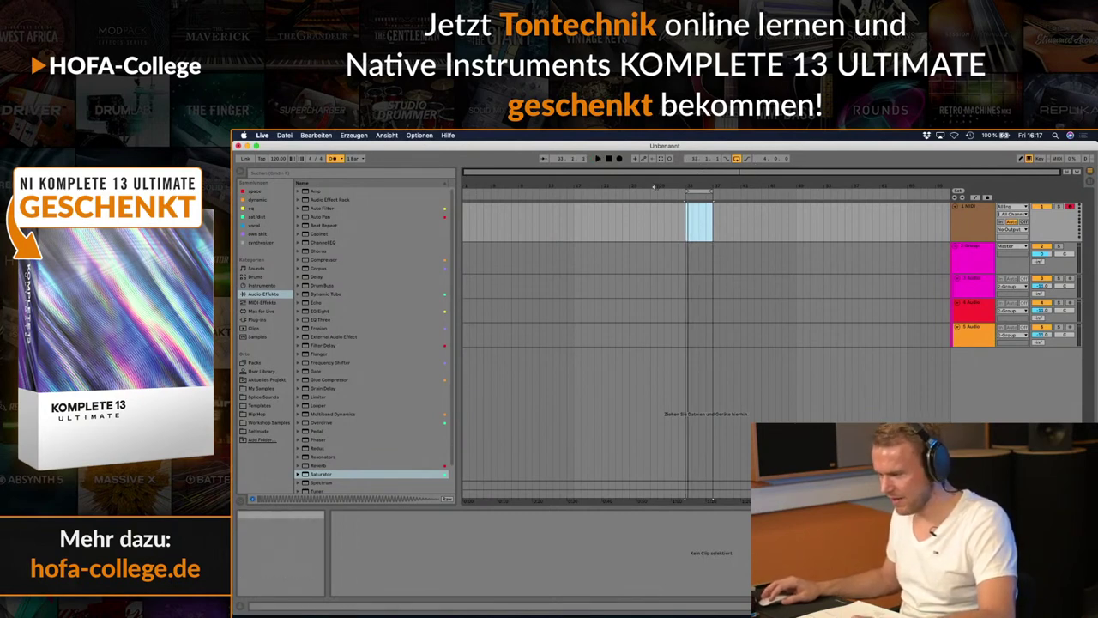
# Step: Play from a point inside the looped section and shorten the loop to three bars starting at bar 33
pyautogui.click(708, 218)
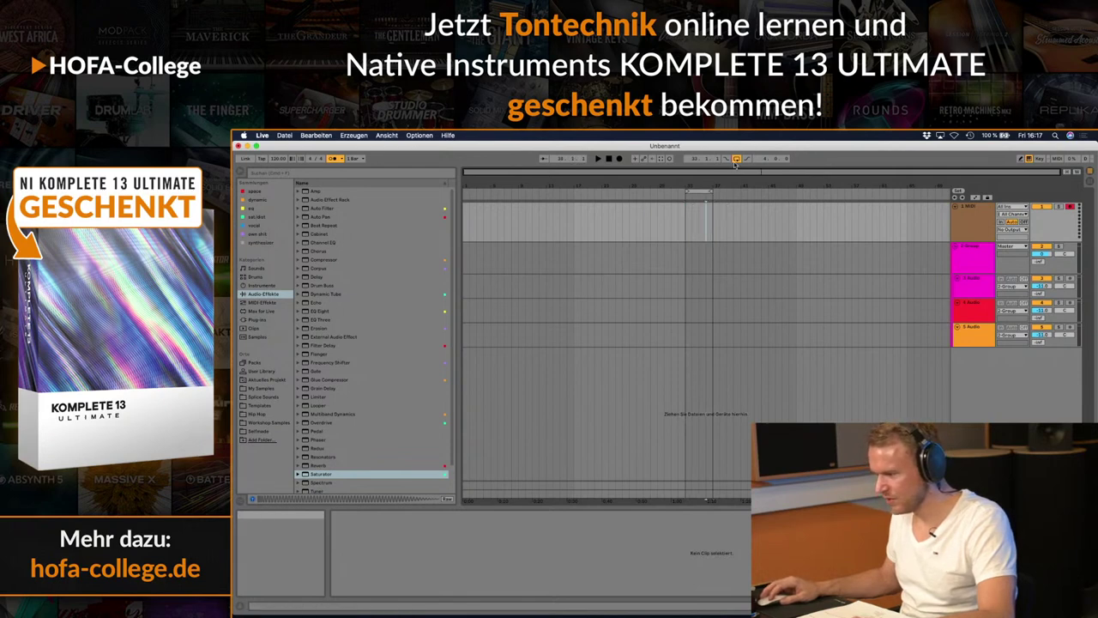
pyautogui.press('space')
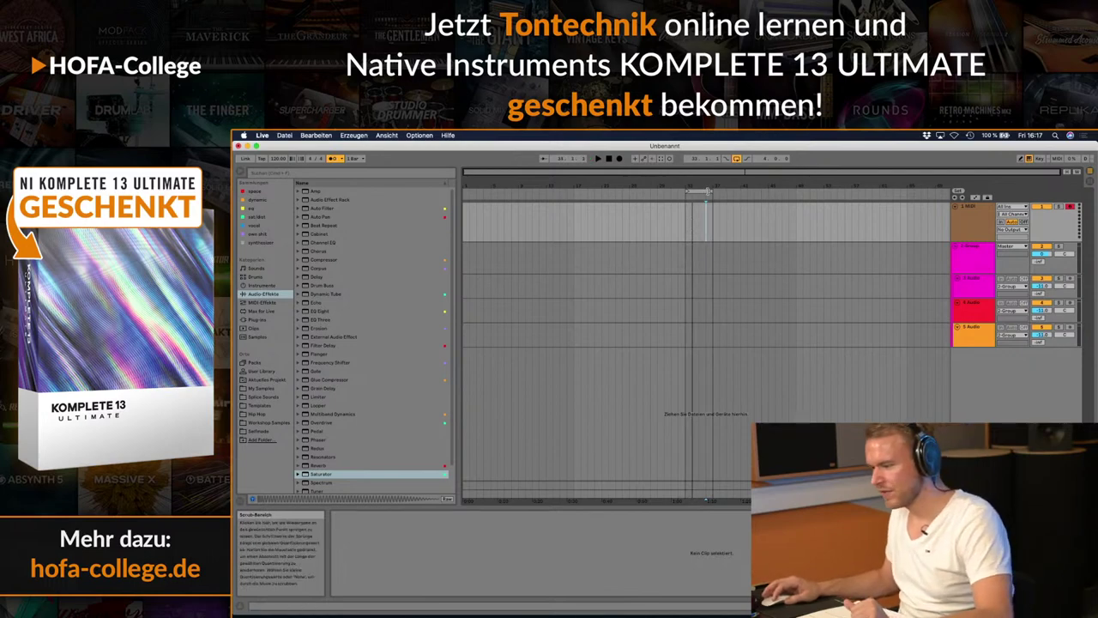
pyautogui.moveTo(713, 192); pyautogui.dragTo(706, 191)
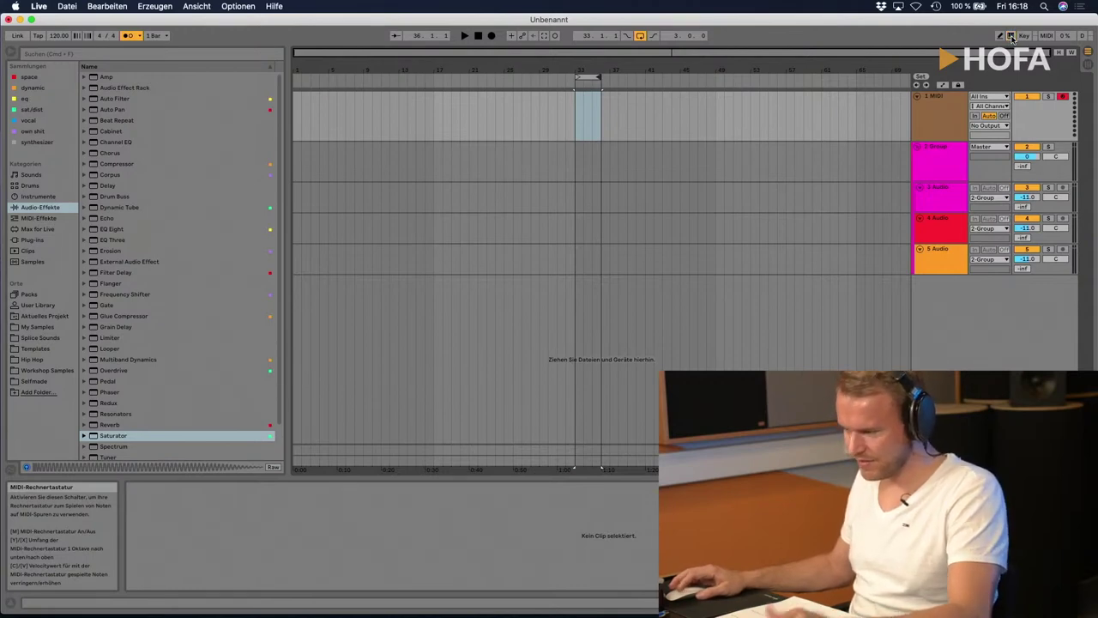
# Step: Show the automation lanes and automate Speaker On for the group track, switching it on only from about bar 34 to bar 39
pyautogui.press('a')
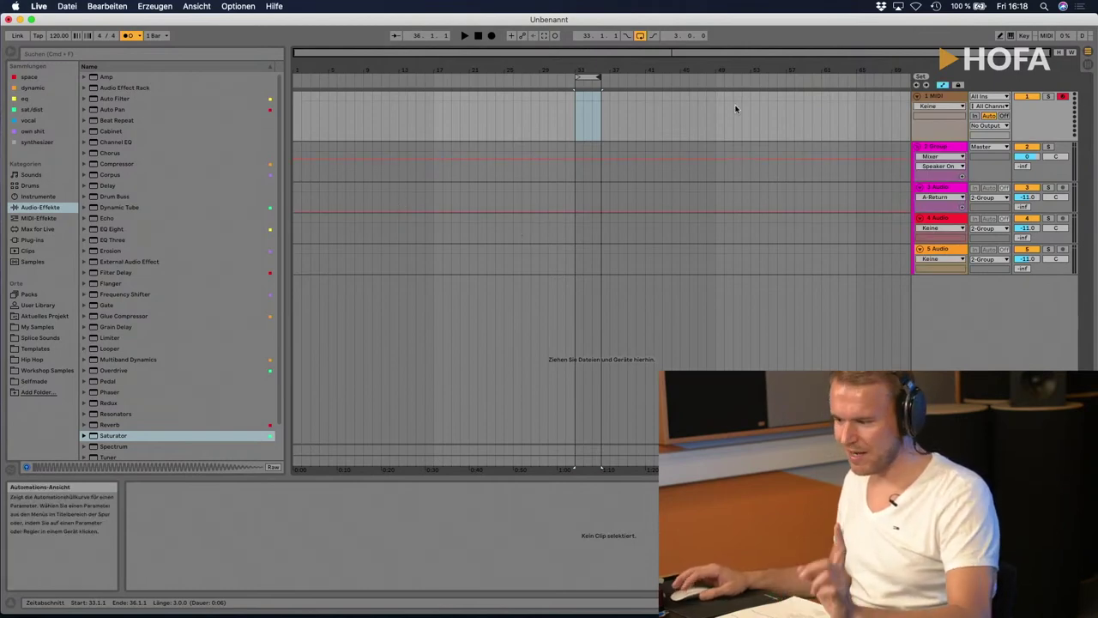
pyautogui.click(1012, 36)
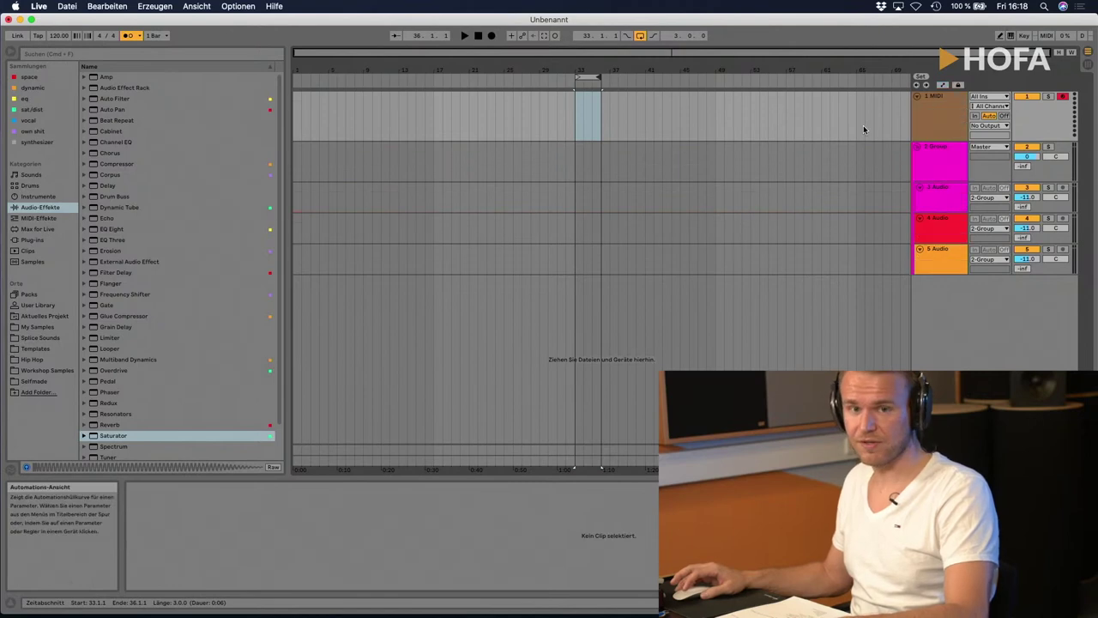
pyautogui.press('a')
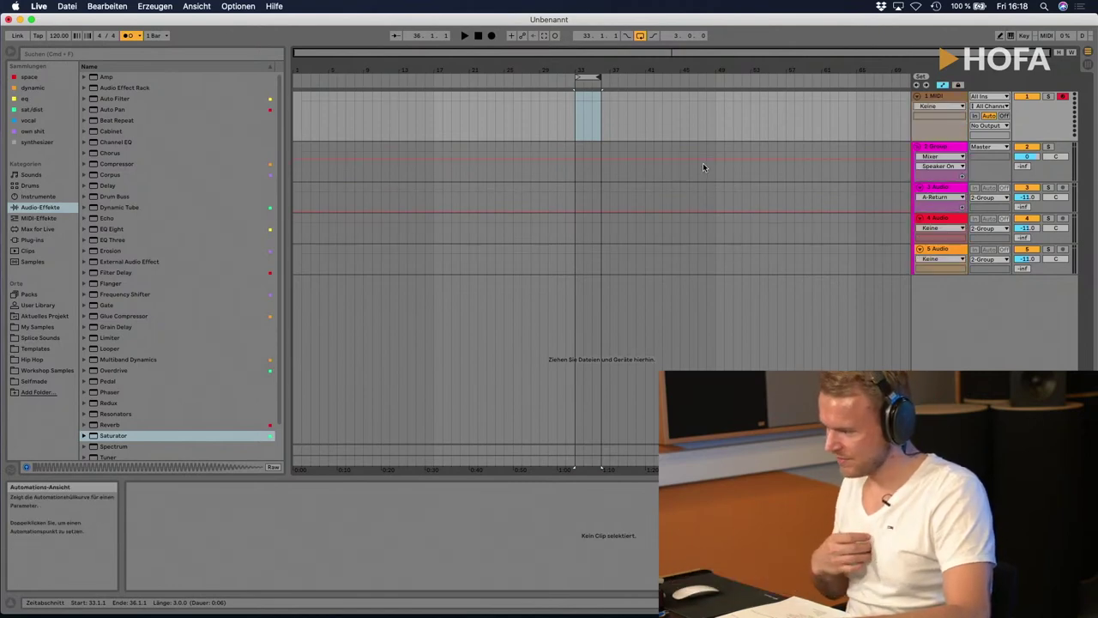
pyautogui.click(582, 164)
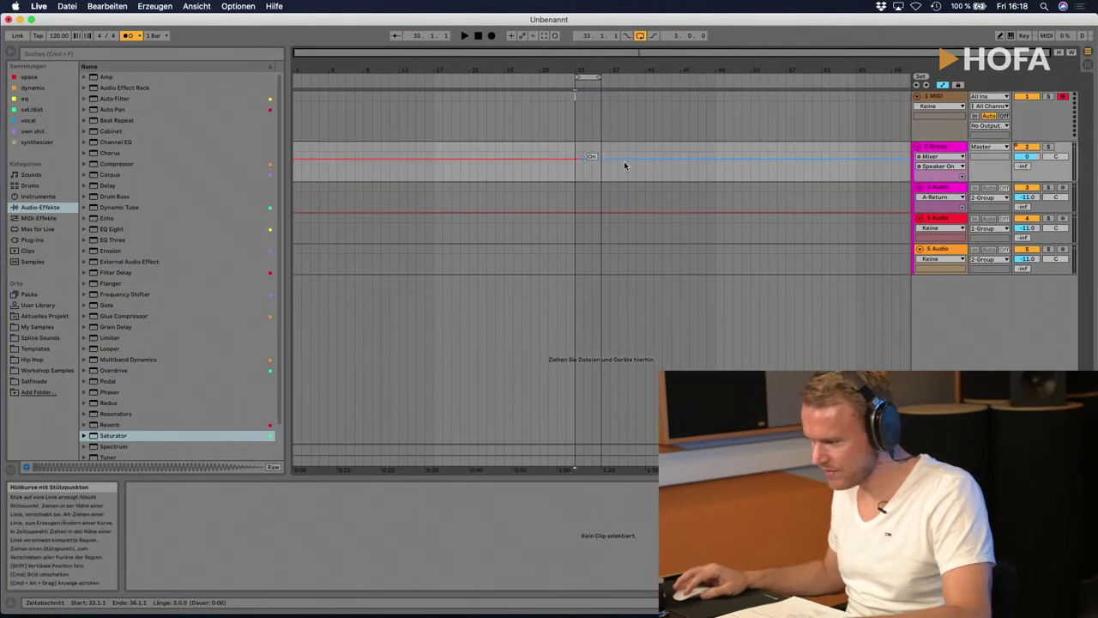
pyautogui.moveTo(626, 160); pyautogui.dragTo(626, 173)
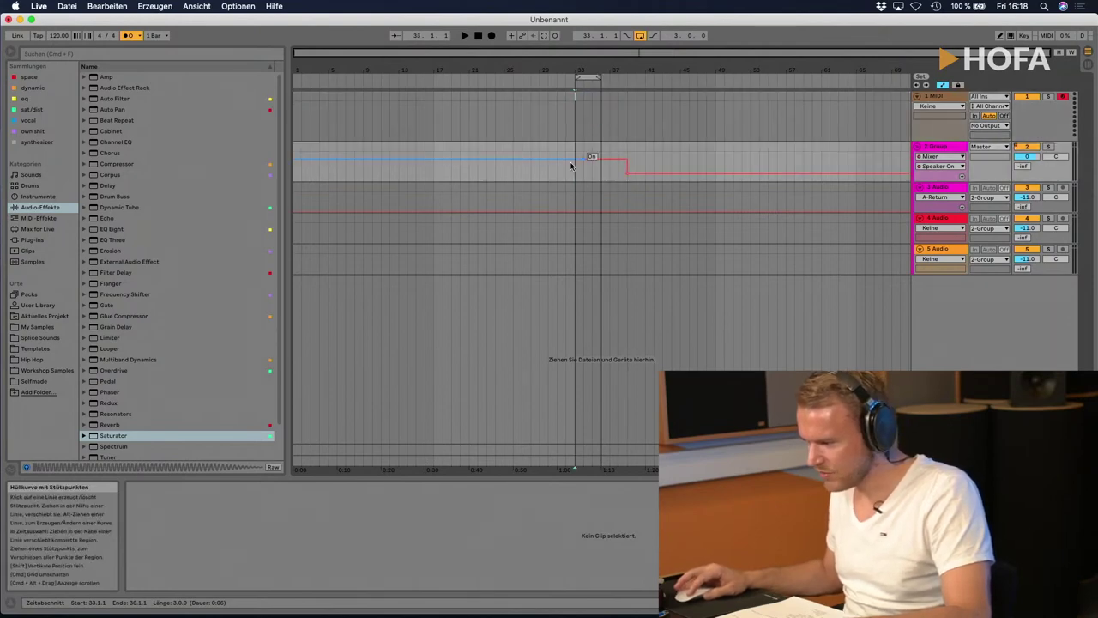
pyautogui.moveTo(564, 161); pyautogui.dragTo(443, 173)
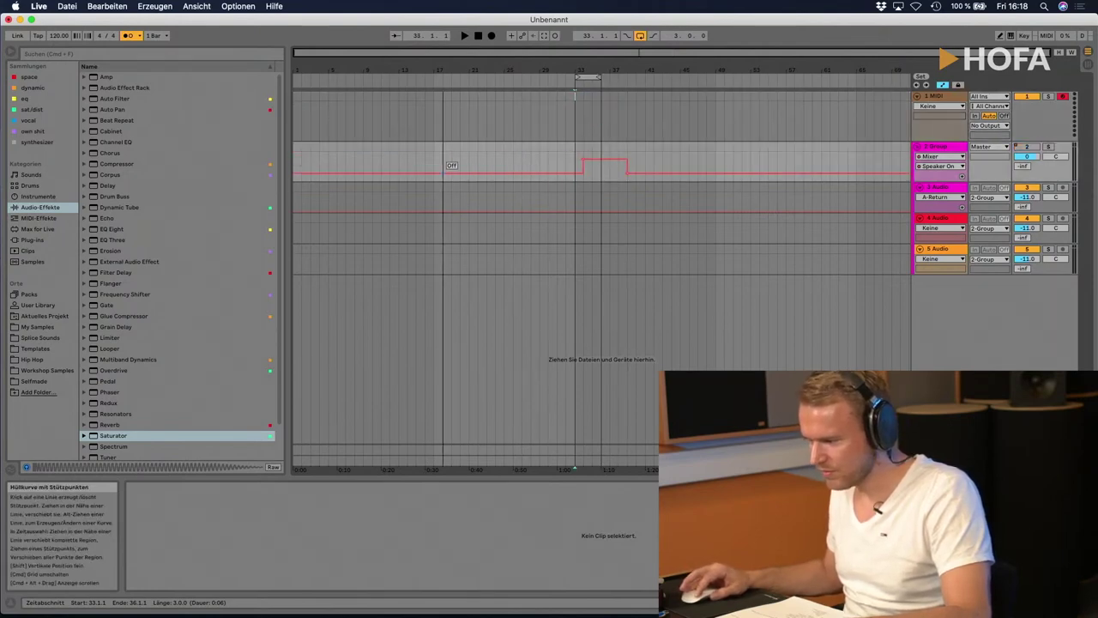
# Step: Draw a rising and falling Track Volume envelope on 3 Audio between about bars 24 and 49, and play it from about bar 28
pyautogui.click(935, 97)
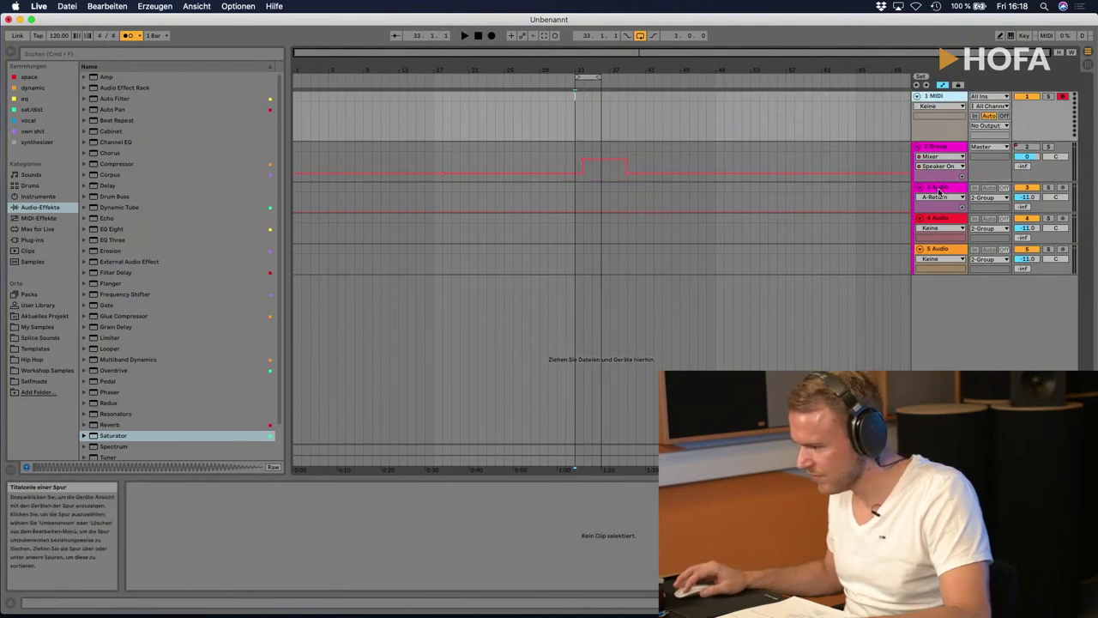
pyautogui.click(935, 189)
pyautogui.click(1027, 198)
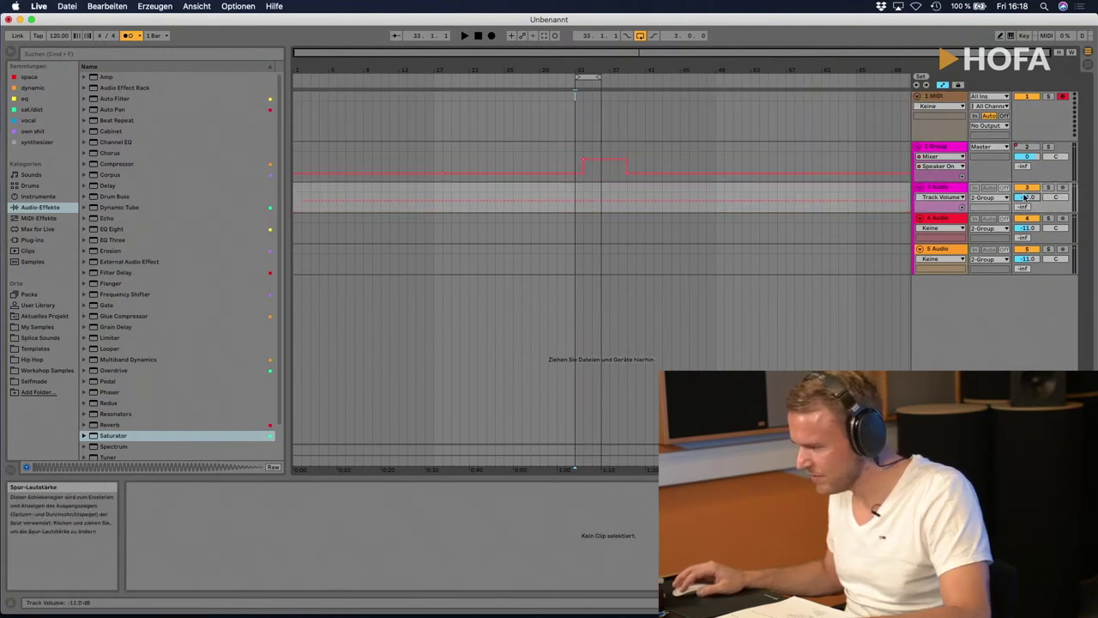
pyautogui.click(496, 201)
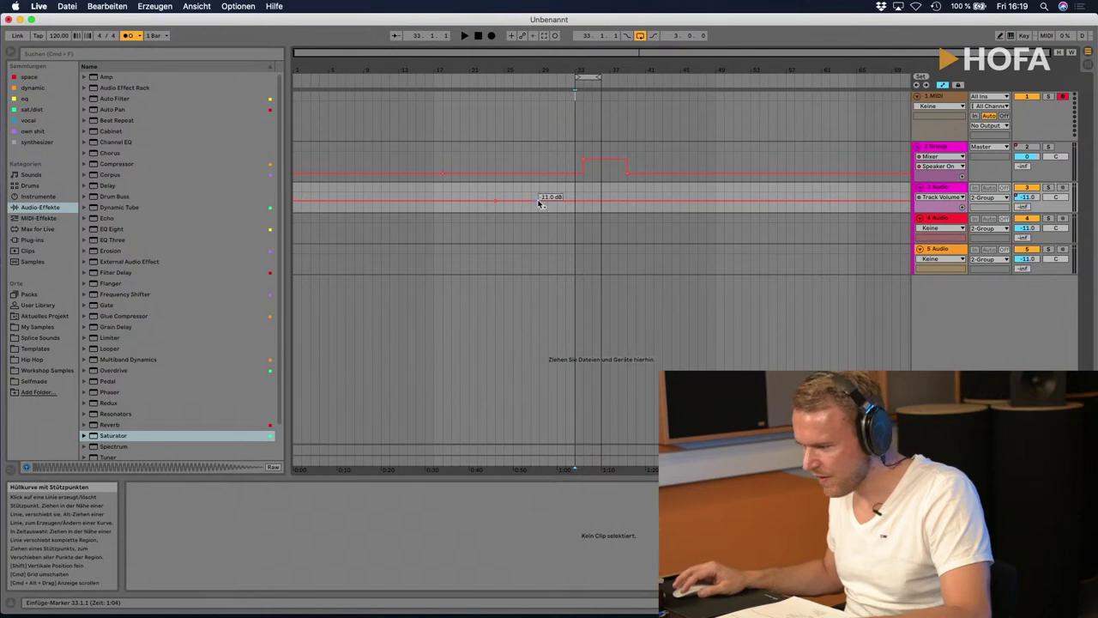
pyautogui.moveTo(547, 201)
pyautogui.mouseDown()
pyautogui.moveTo(532, 197)
pyautogui.moveTo(716, 208)
pyautogui.mouseUp()
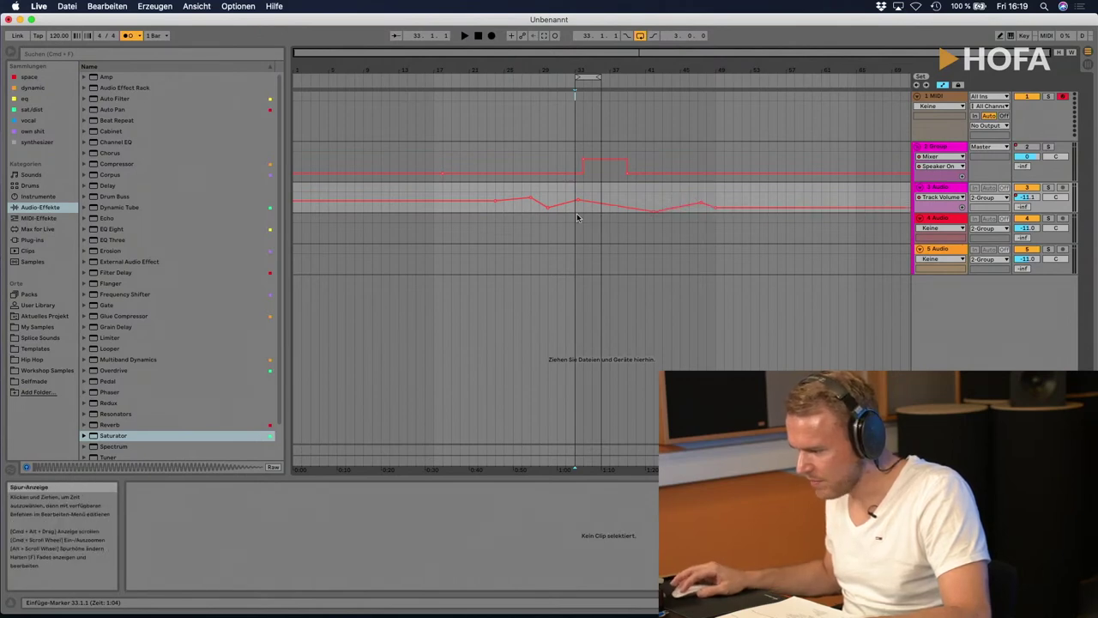
pyautogui.click(532, 207)
pyautogui.press('space')
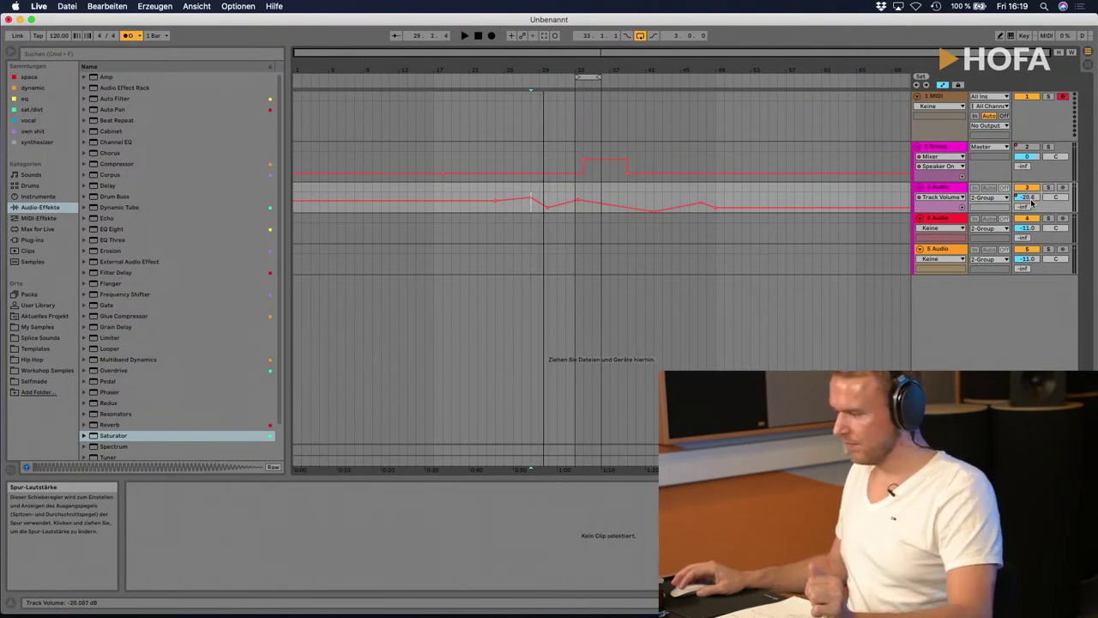
# Step: Override the group track's activator automation by hand, re-enable automation, and return the playback position to the start
pyautogui.click(1032, 148)
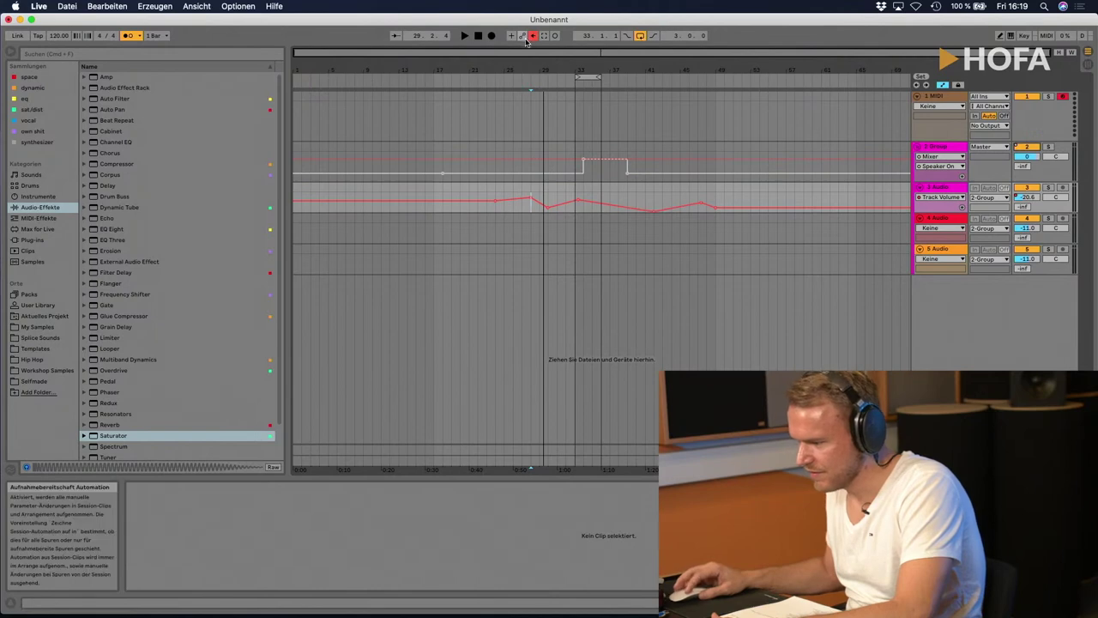
pyautogui.click(533, 35)
pyautogui.click(478, 37)
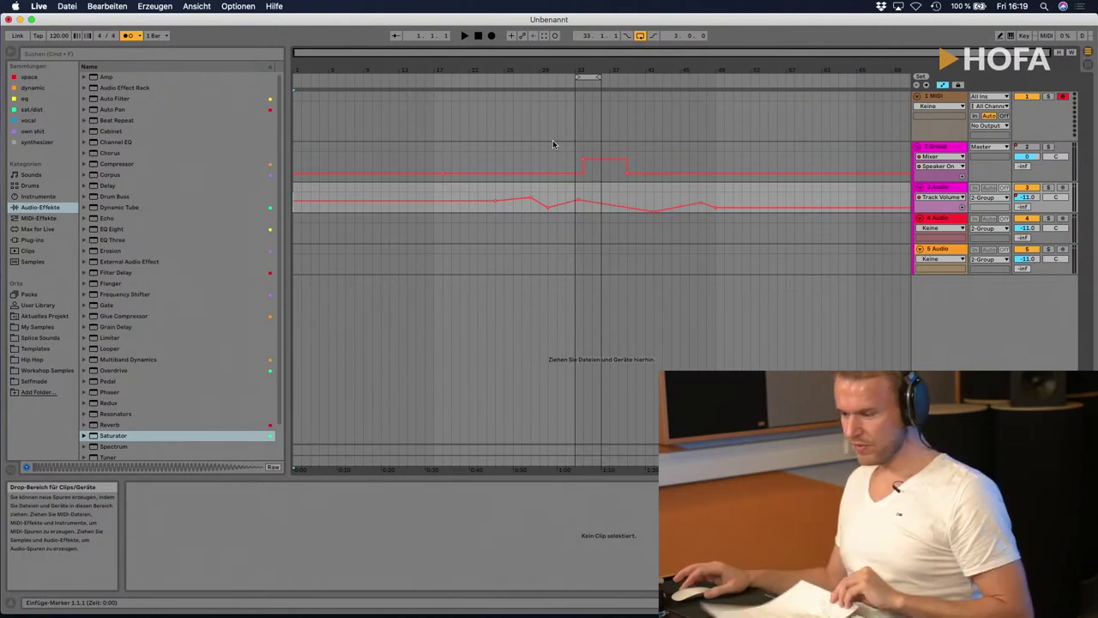
# Step: Open the audio preferences and choose 44100 as the input/output sample rate
pyautogui.press('super+comma')
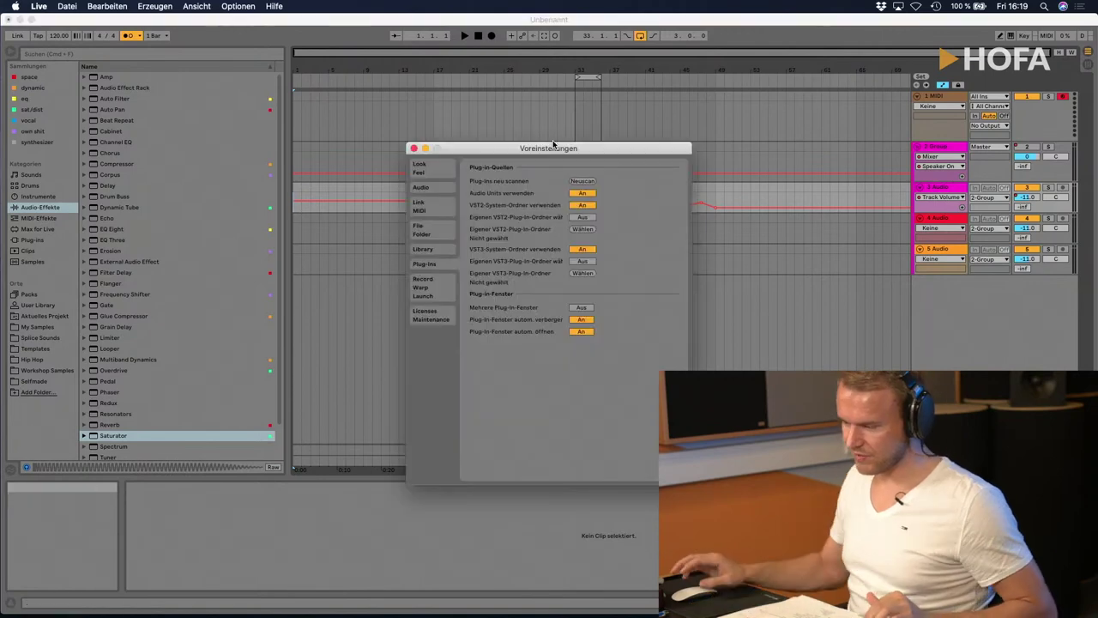
pyautogui.click(434, 190)
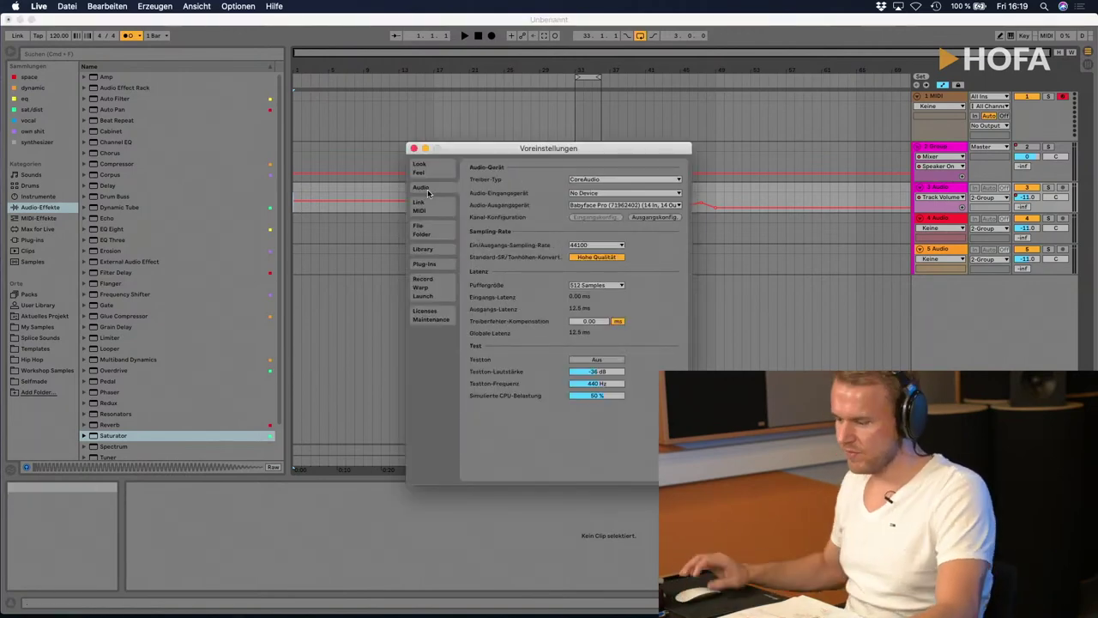
pyautogui.click(596, 246)
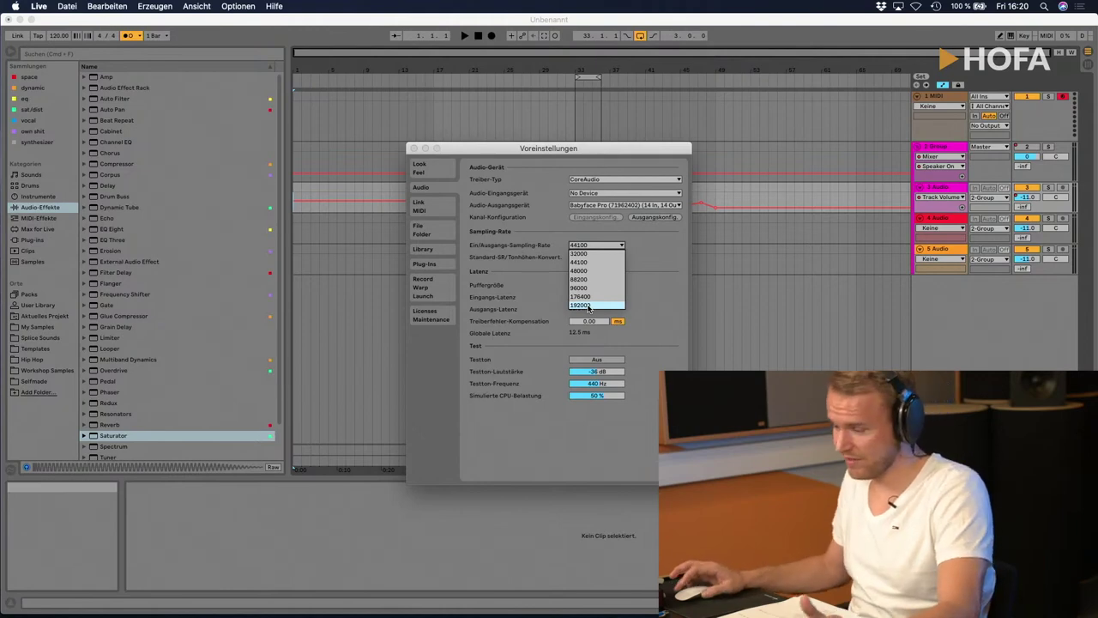
pyautogui.click(585, 262)
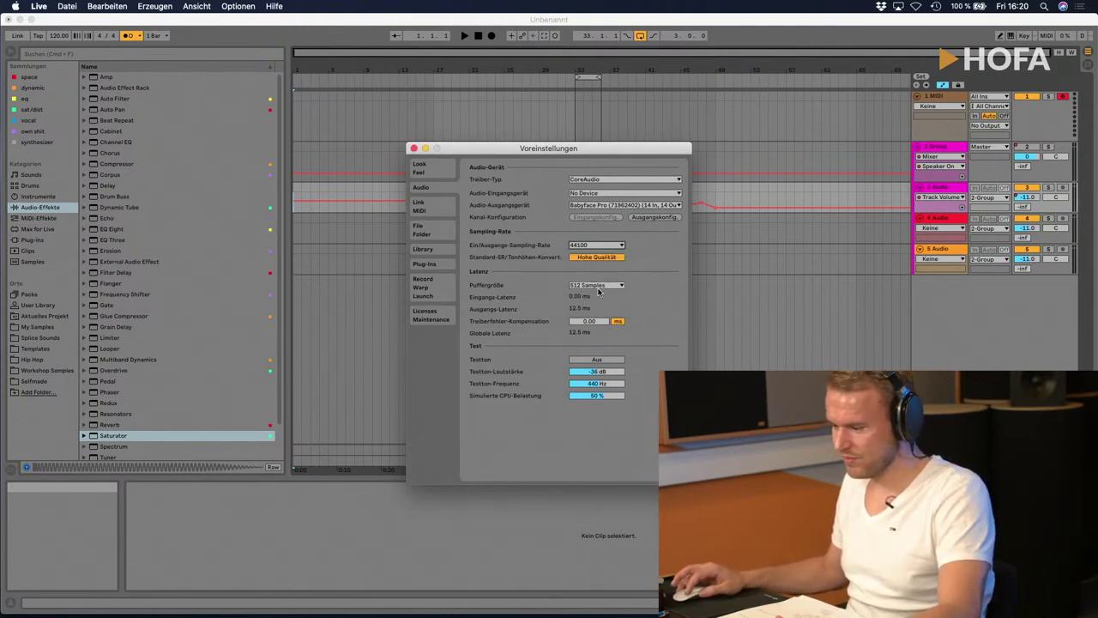
# Step: Try a buffer size of 256 Samples and set it back to 512 Samples
pyautogui.click(597, 286)
pyautogui.click(588, 333)
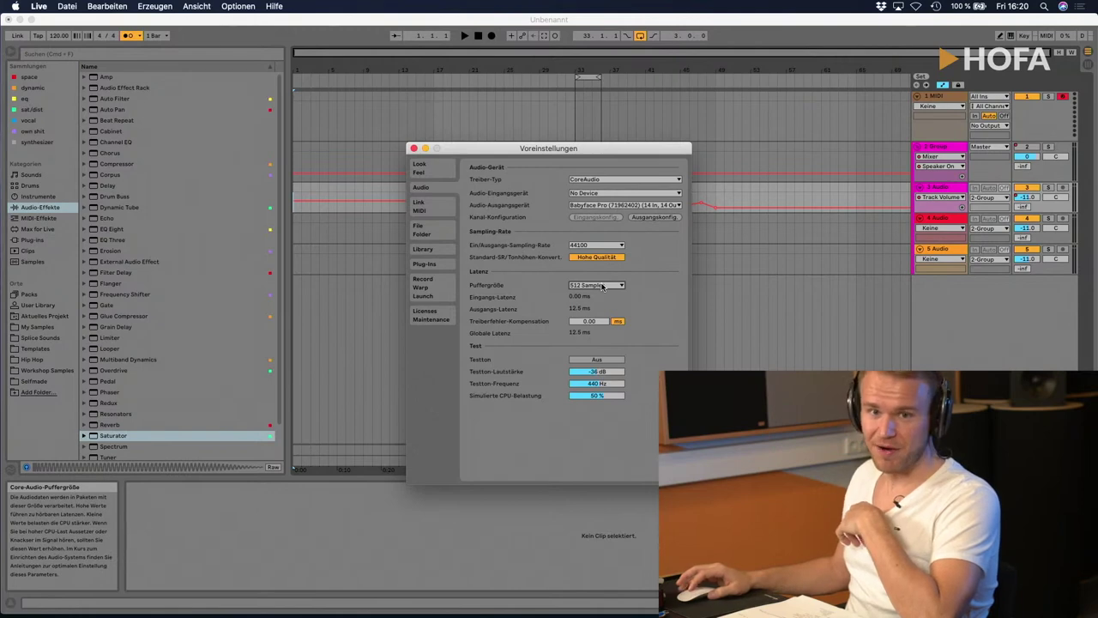
pyautogui.click(601, 286)
pyautogui.click(586, 322)
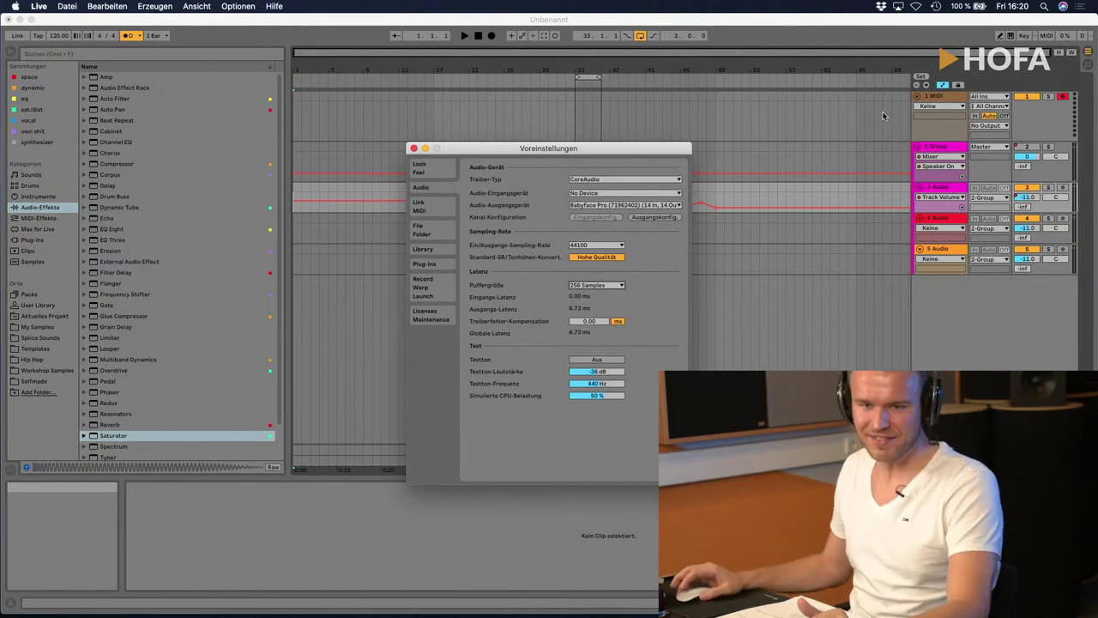
pyautogui.click(580, 285)
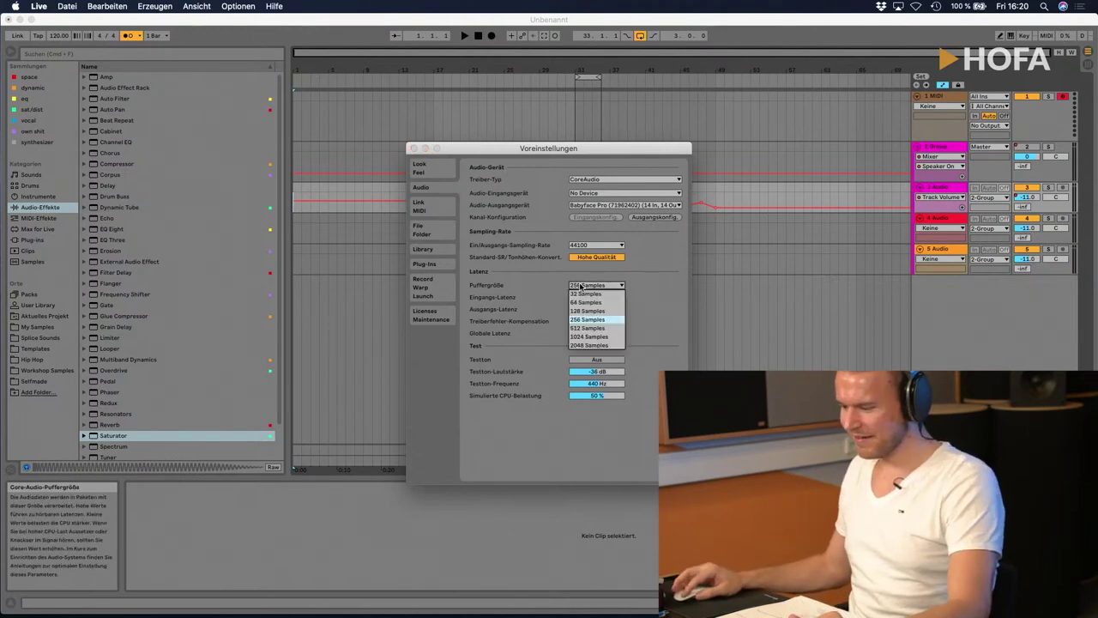
pyautogui.click(585, 328)
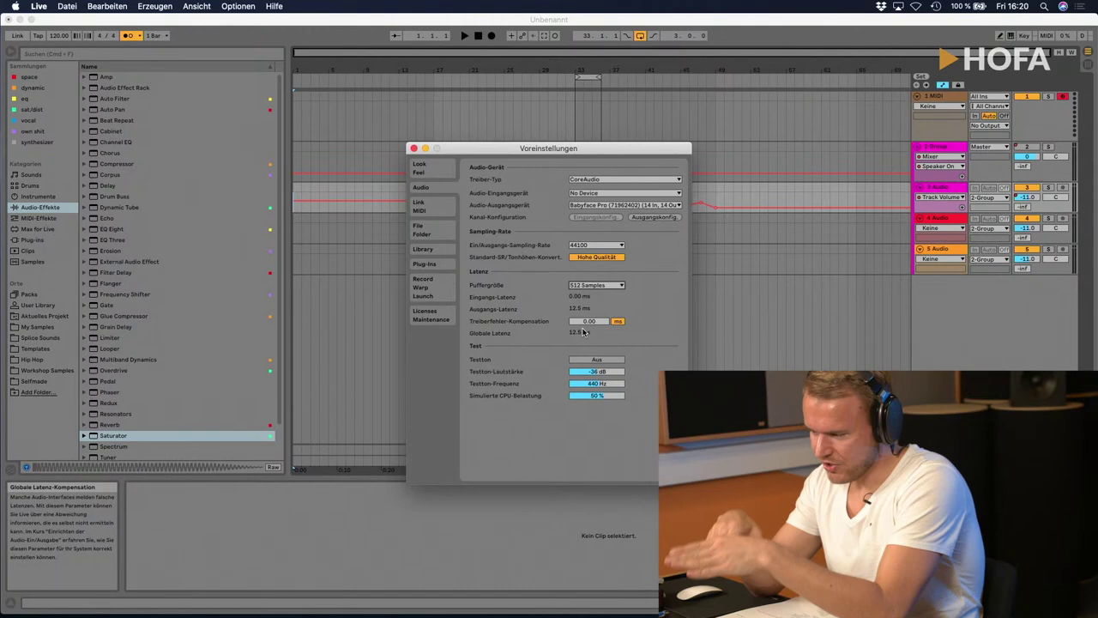
# Step: Switch the audio output device to No Device and back to the Babyface Pro, and view the available input devices
pyautogui.click(589, 207)
pyautogui.click(586, 213)
pyautogui.click(586, 206)
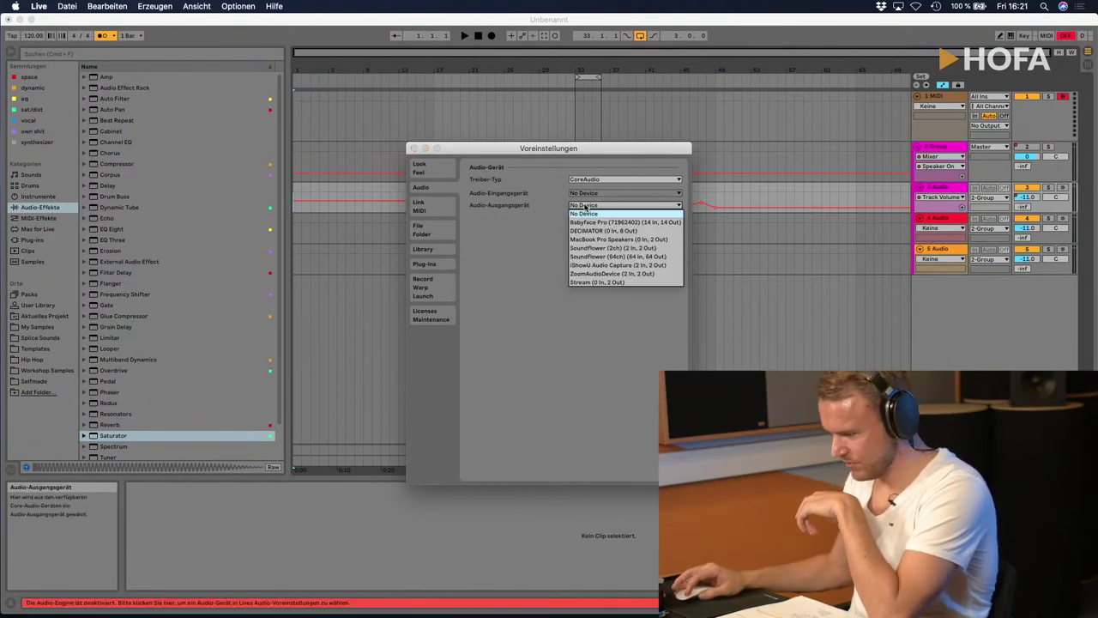
pyautogui.click(587, 223)
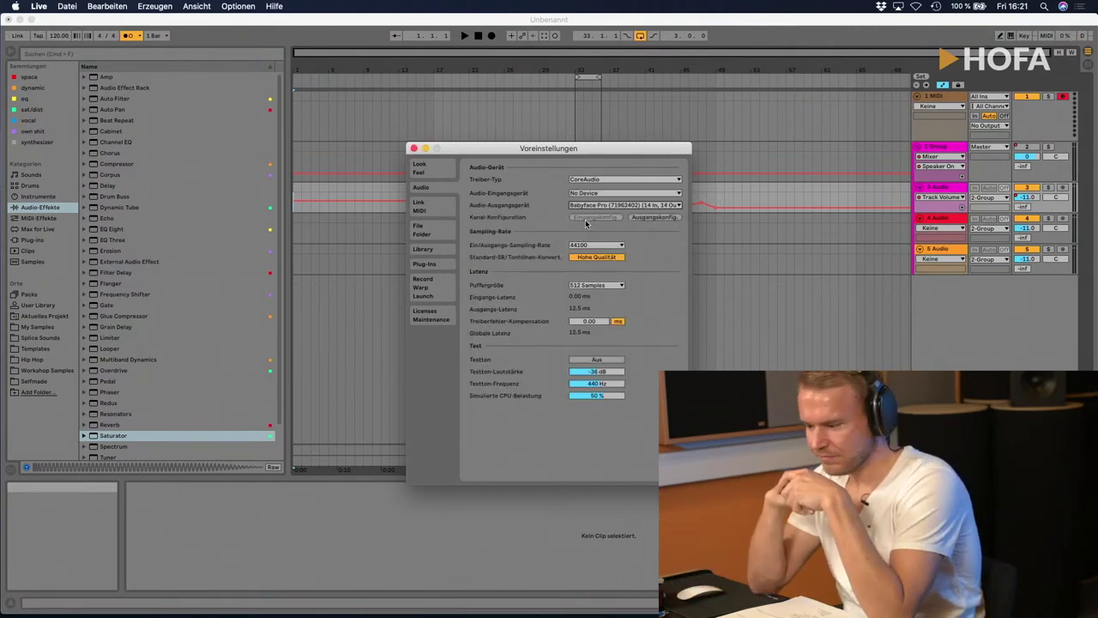
pyautogui.click(584, 194)
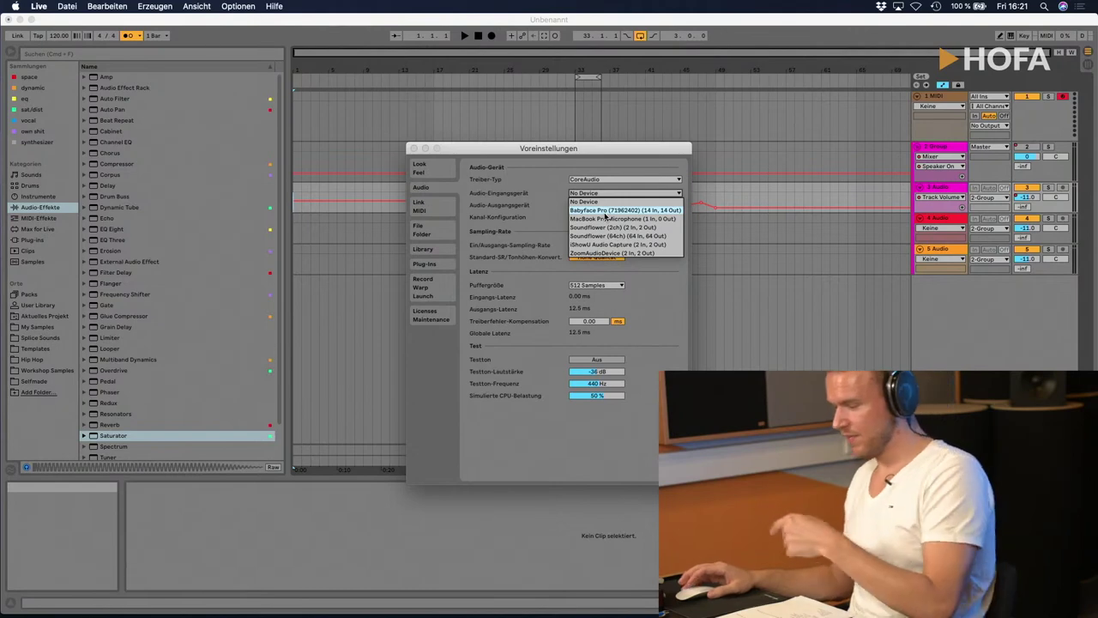
pyautogui.click(541, 200)
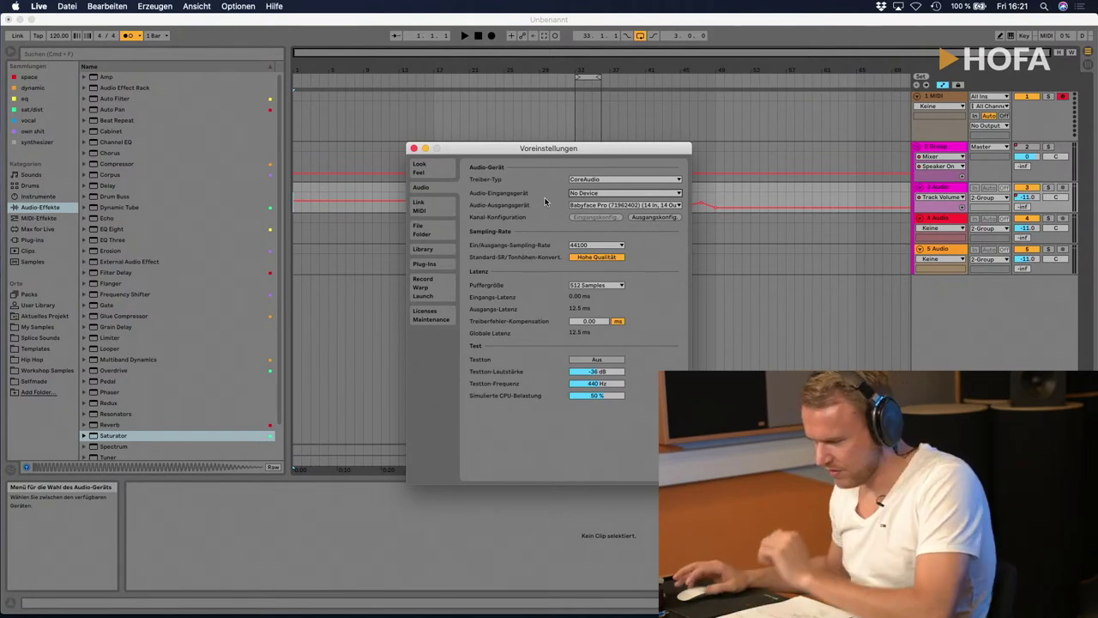
# Step: Look through the Licenses, Look/Feel, Audio, Link/MIDI, File/Folder, Library and Plug-ins preferences
pyautogui.click(423, 230)
pyautogui.click(429, 314)
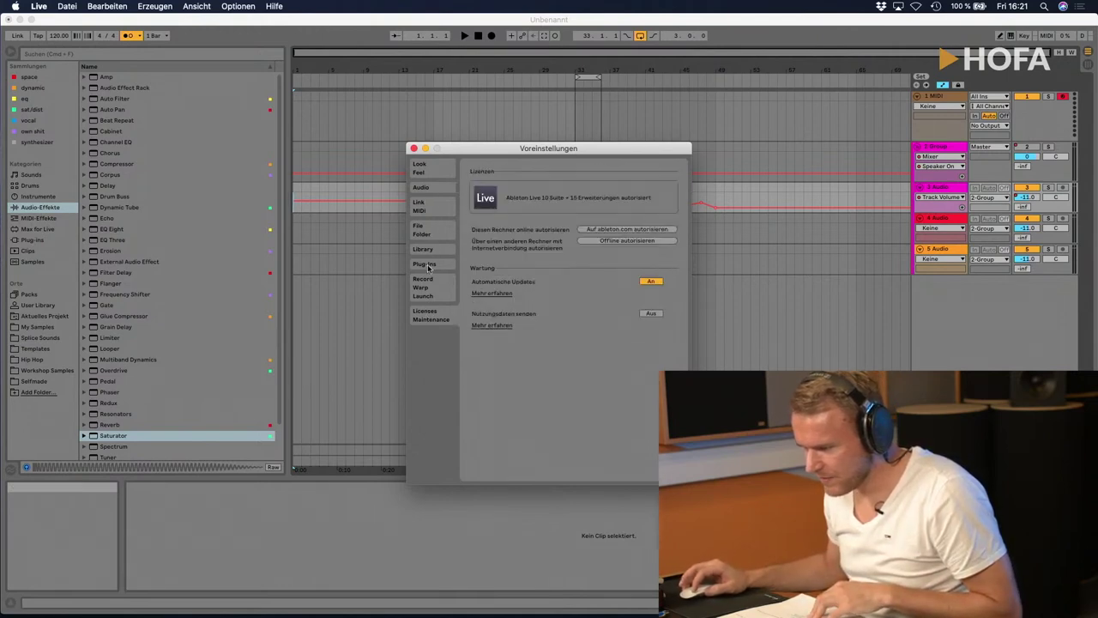
pyautogui.click(433, 176)
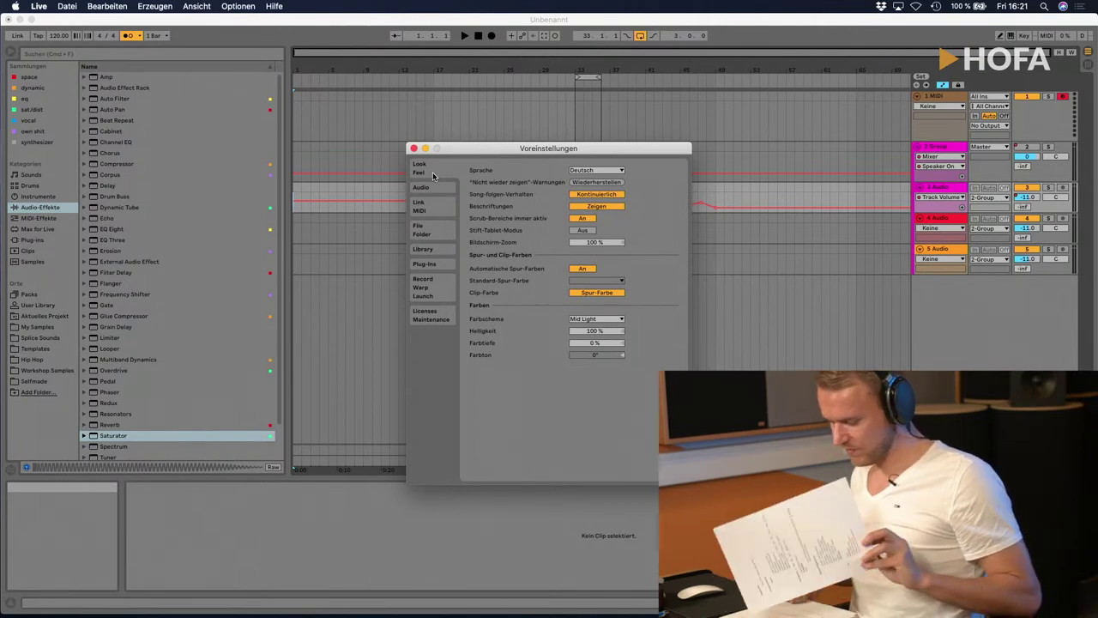
pyautogui.click(421, 187)
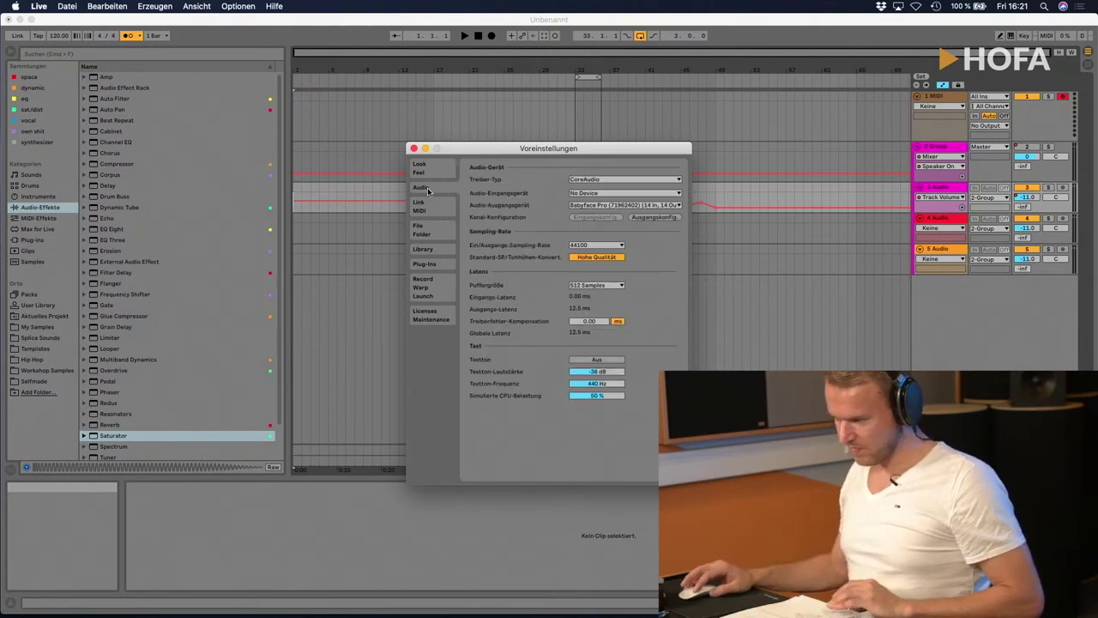
pyautogui.click(425, 206)
pyautogui.click(425, 231)
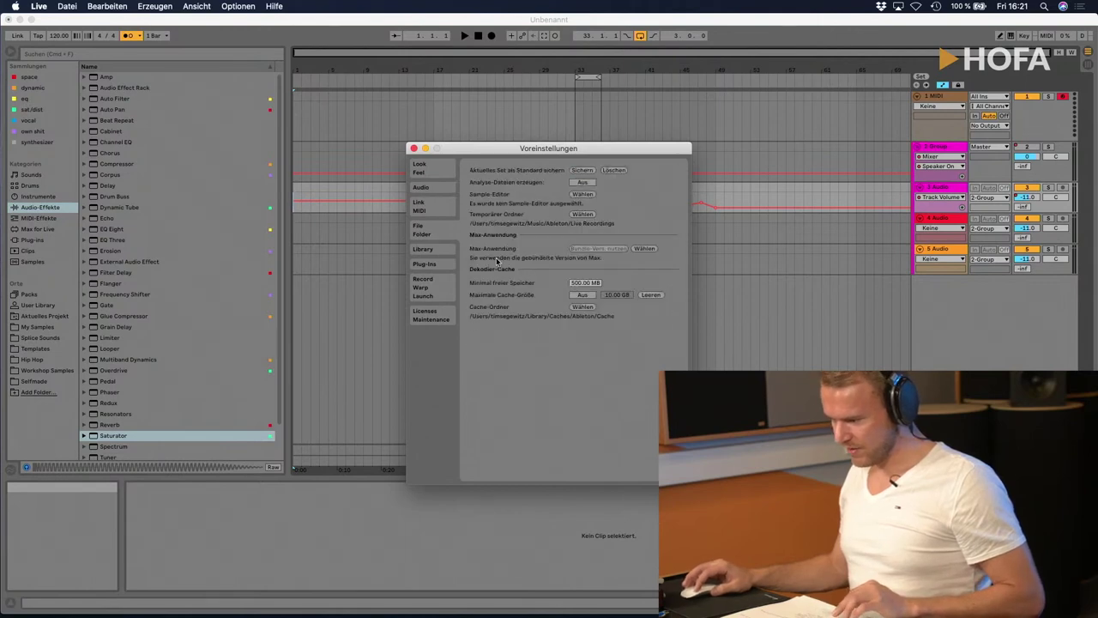
pyautogui.click(445, 250)
pyautogui.click(439, 264)
# Step: Examine the available recording bit depths in the Record/Warp/Launch preferences
pyautogui.click(439, 285)
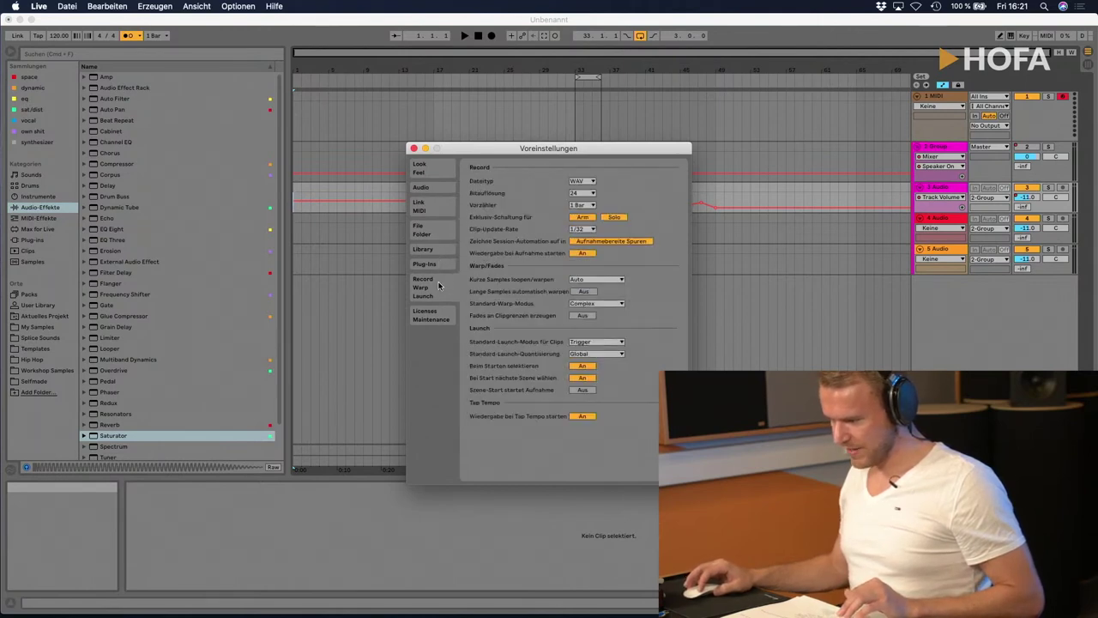
pyautogui.click(584, 193)
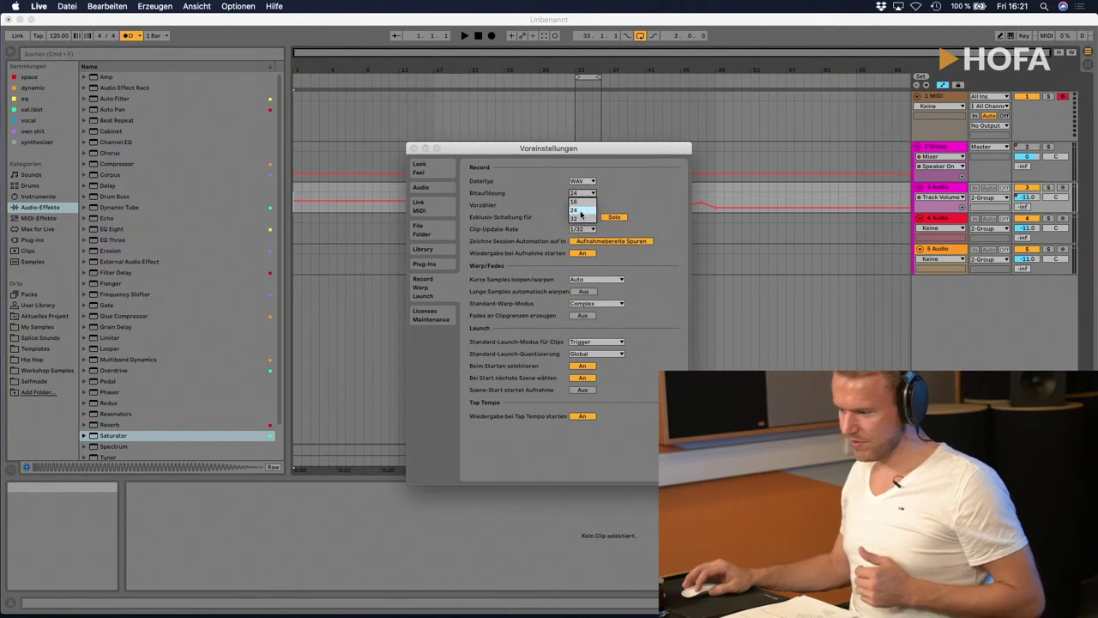
pyautogui.click(598, 196)
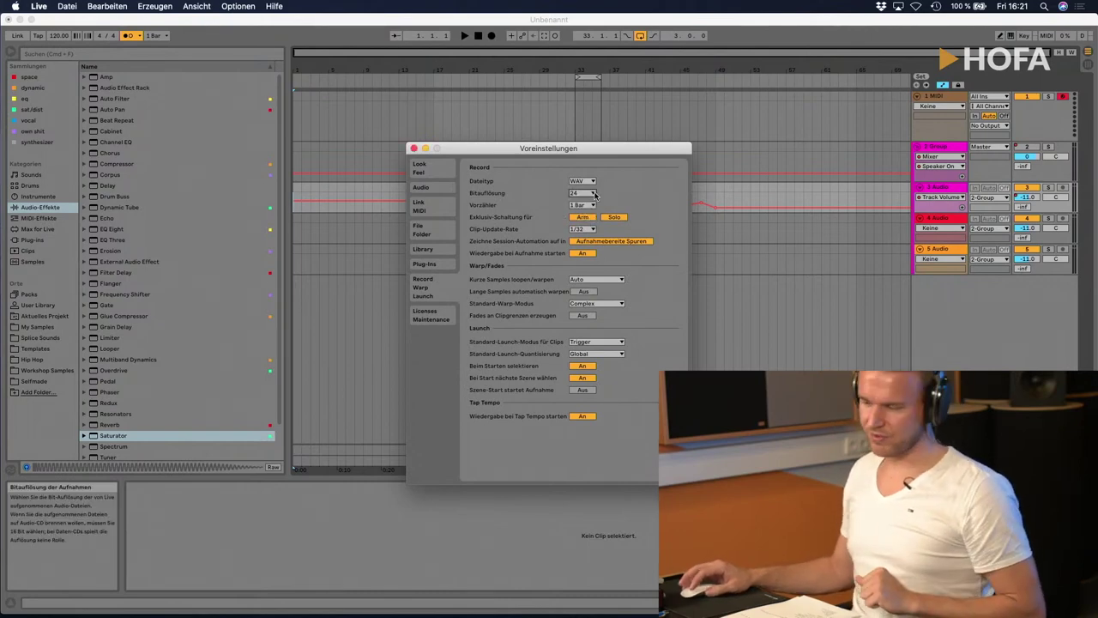
# Step: Try a recording bit depth of 32 and set it back to 24
pyautogui.click(585, 194)
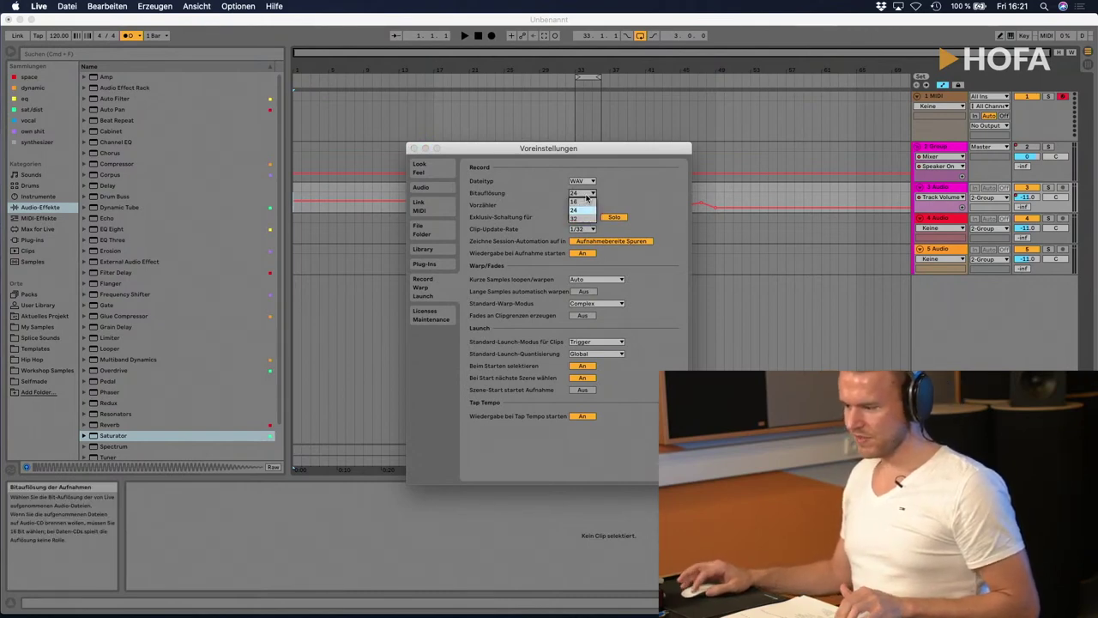
pyautogui.click(588, 206)
pyautogui.click(592, 196)
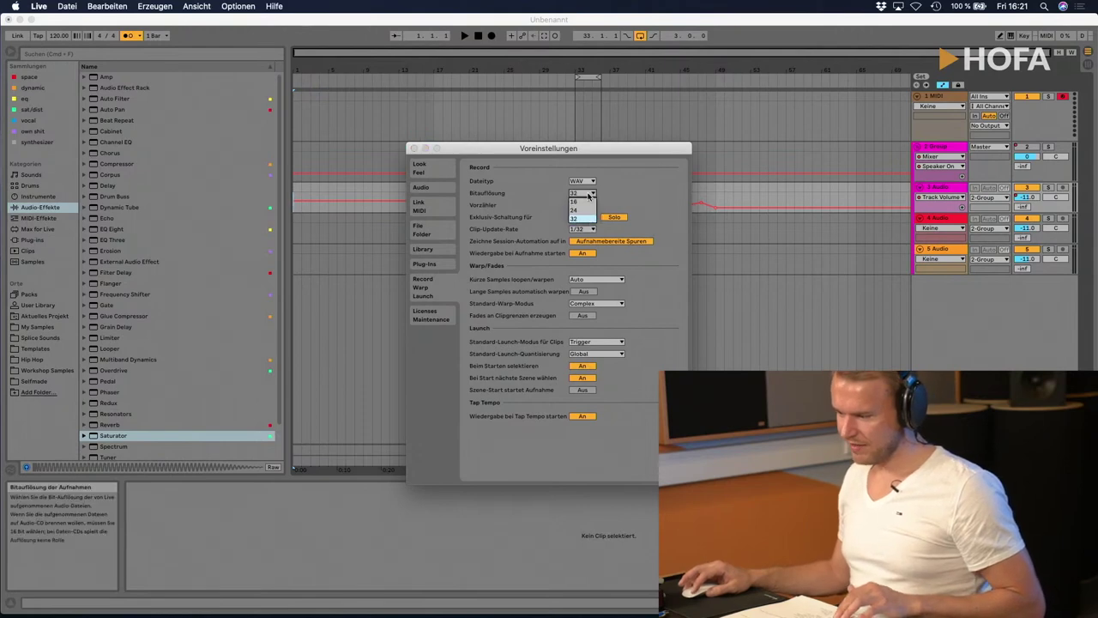
pyautogui.click(588, 207)
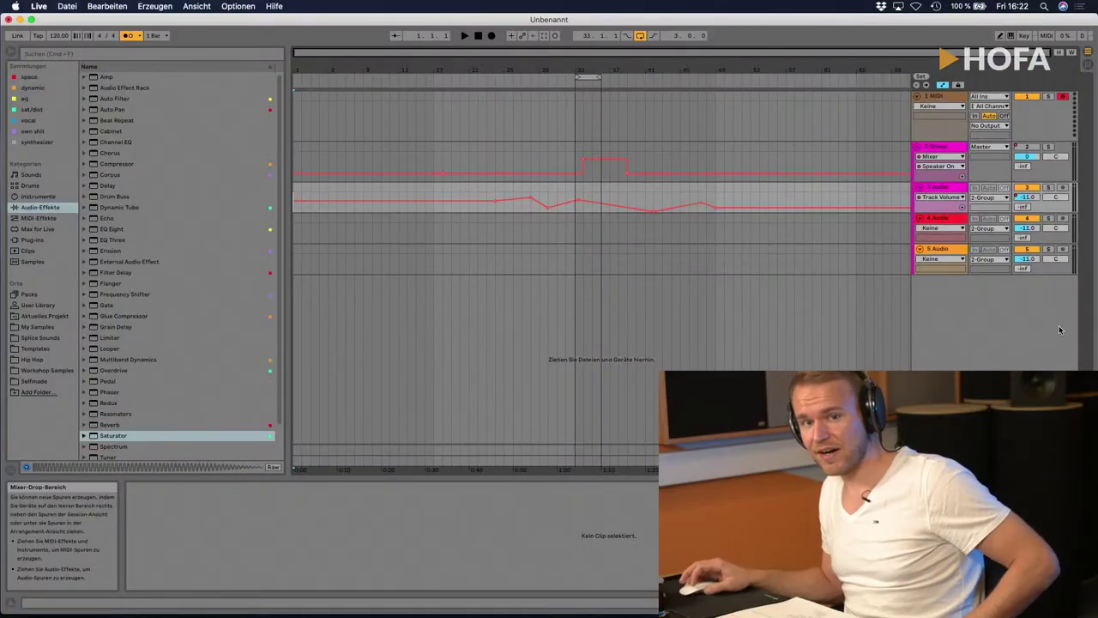
# Step: Create three more return tracks in the arrangement and fit the program window back to the full screen
pyautogui.rightClick(967, 302)
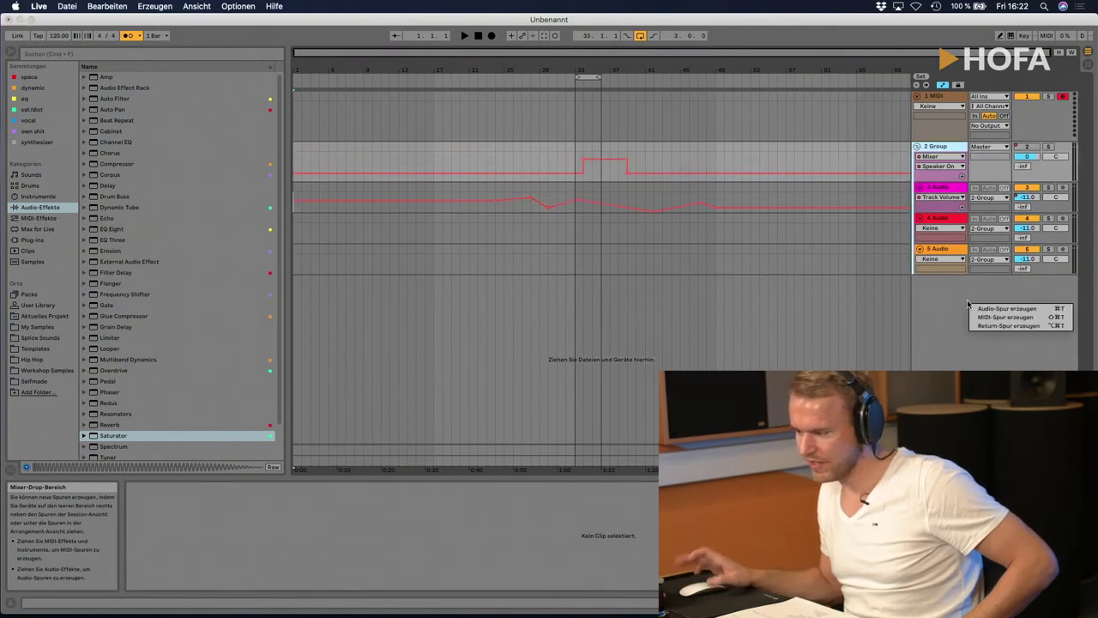
pyautogui.click(1021, 328)
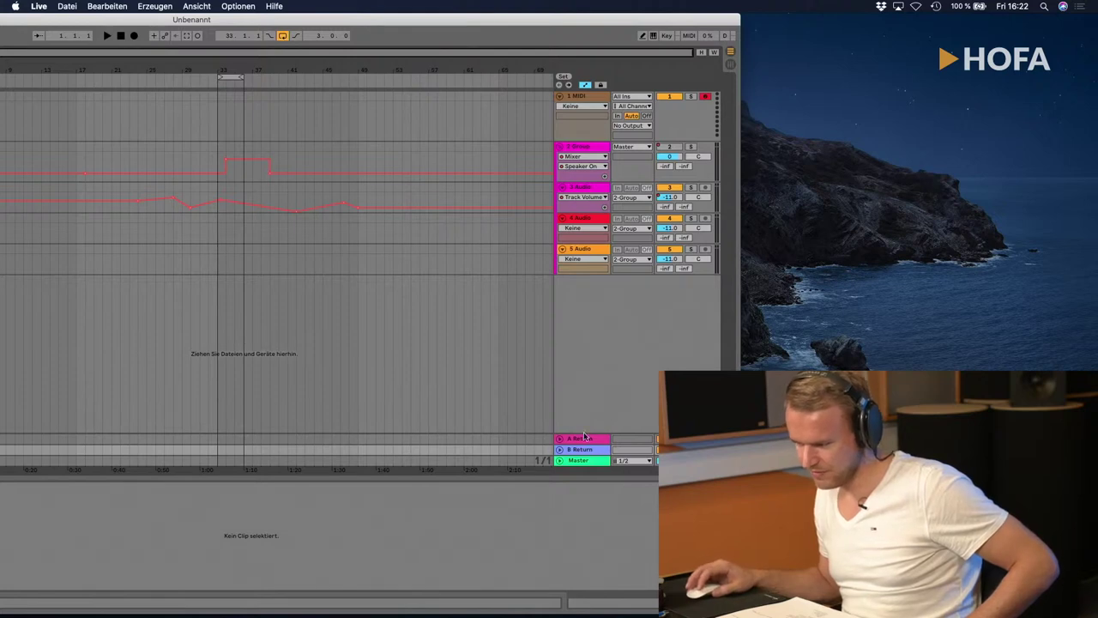
pyautogui.rightClick(604, 363)
pyautogui.click(635, 385)
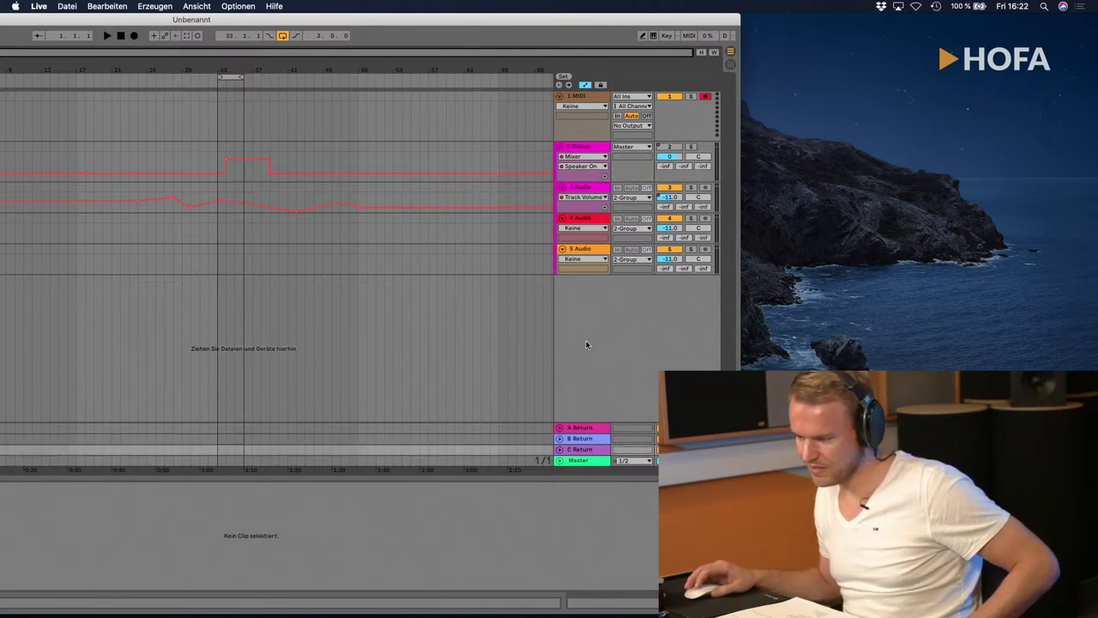
pyautogui.rightClick(574, 315)
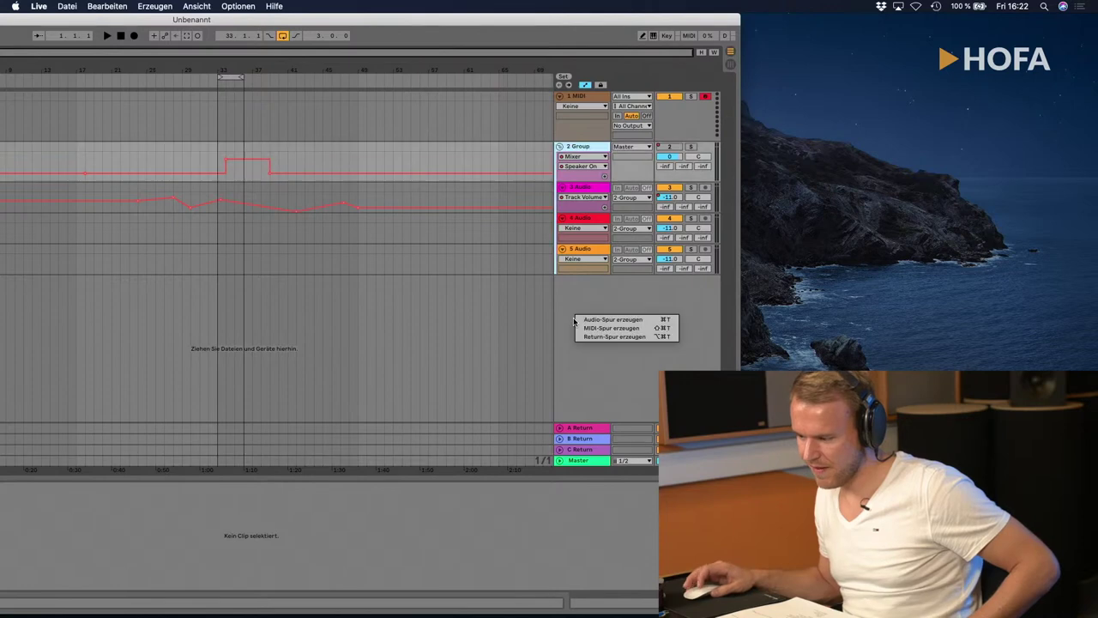
pyautogui.click(592, 339)
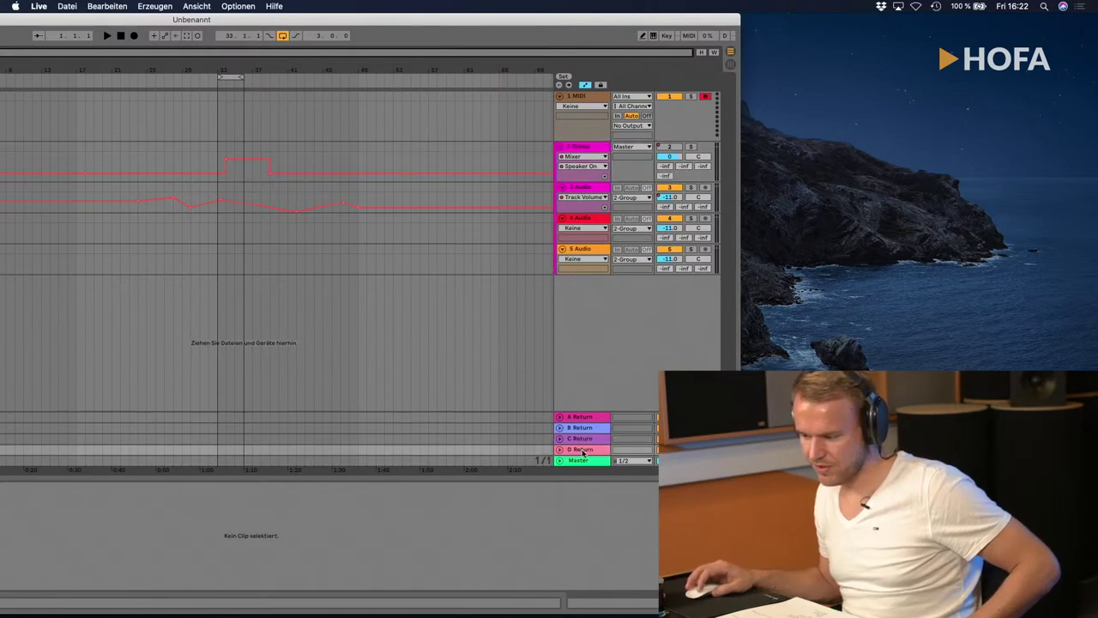
pyautogui.doubleClick(206, 20)
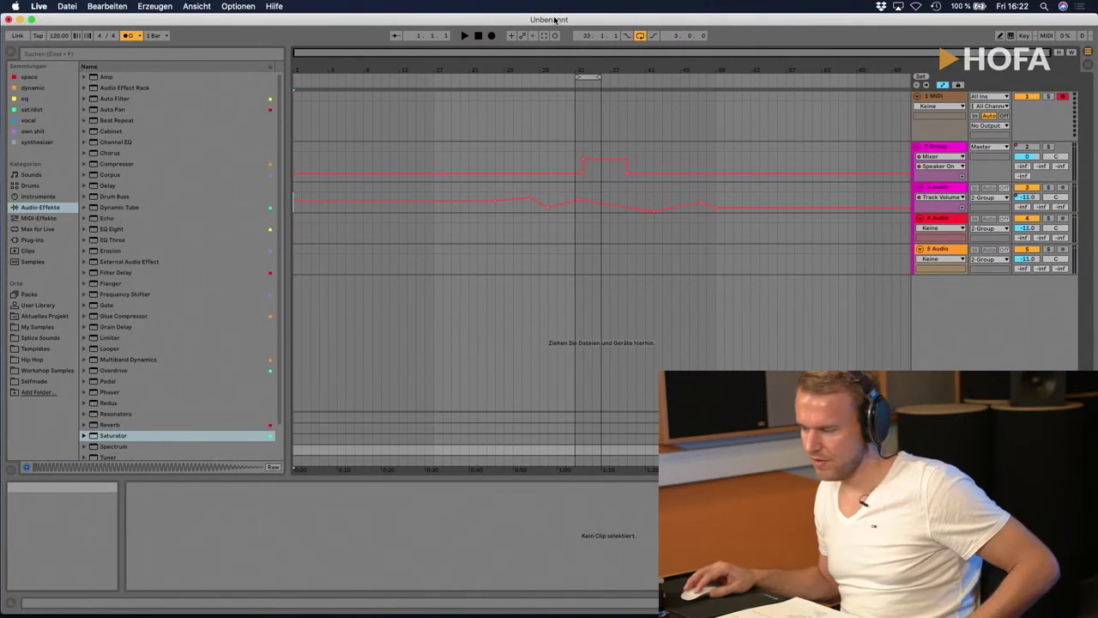